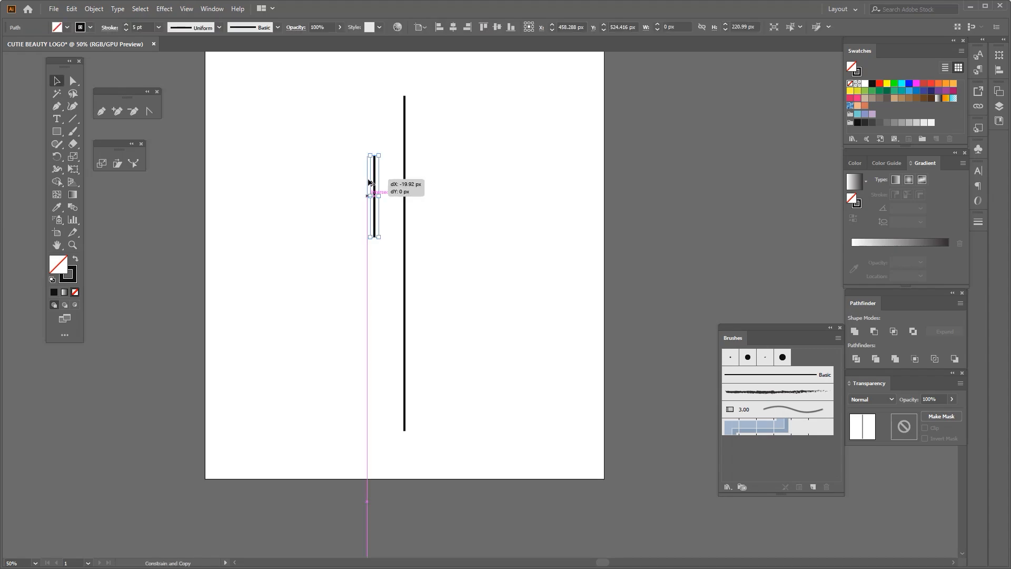
Step: Draw a diagonal Pen segment from the lower end of the inner short line down to the long vertical center line
left_click(343, 191)
scroll(342, 191, "up", 1)
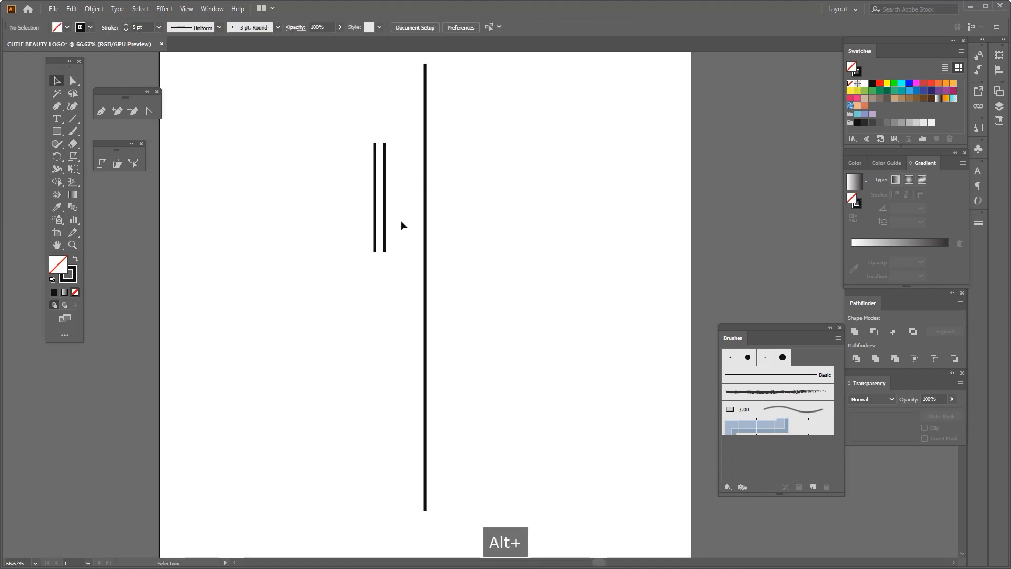
scroll(393, 300, "up", 1)
key("p")
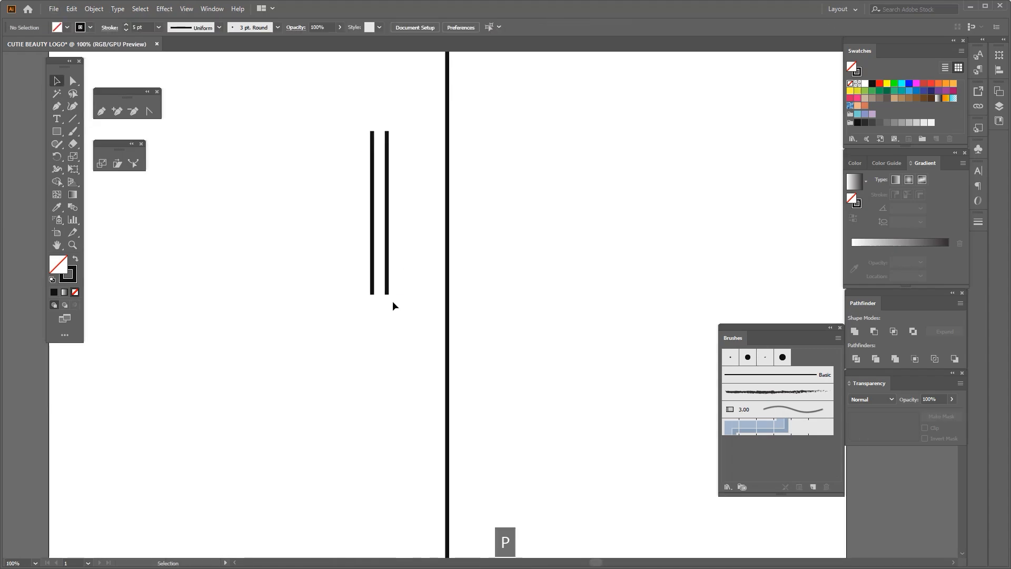
left_click(387, 294)
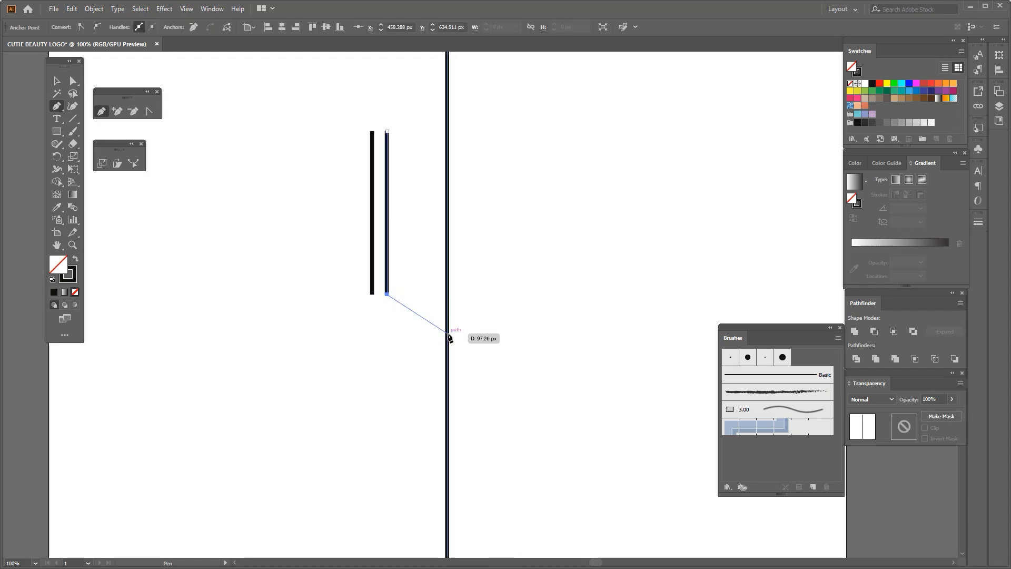
left_click(448, 330)
Step: Shorten the outer short line from both ends so it runs from about Y 459.2 px to Y 540.8 px
left_click(73, 81)
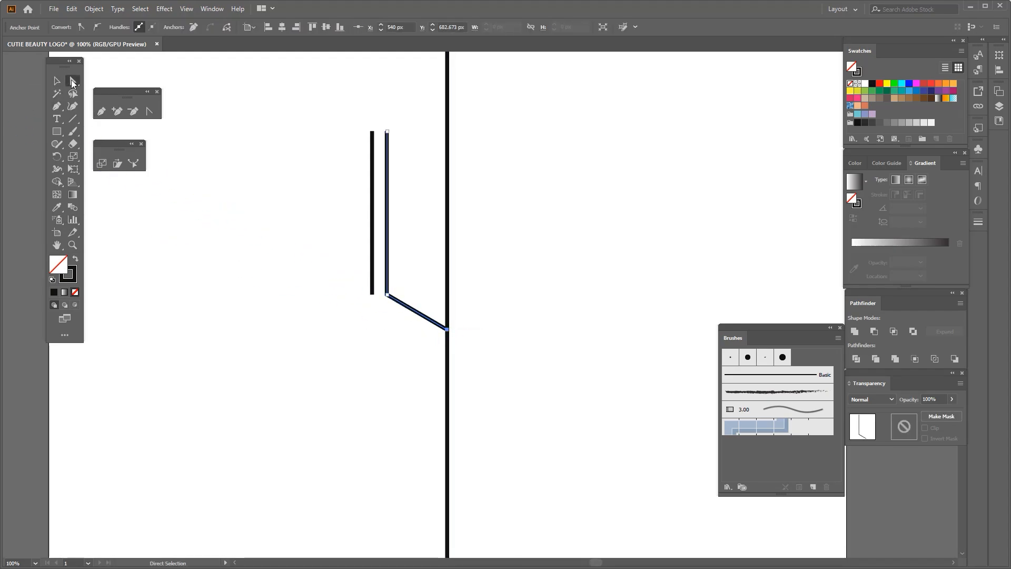
left_click(282, 267)
scroll(338, 266, "down", 1)
left_click(361, 284)
scroll(362, 284, "up", 1)
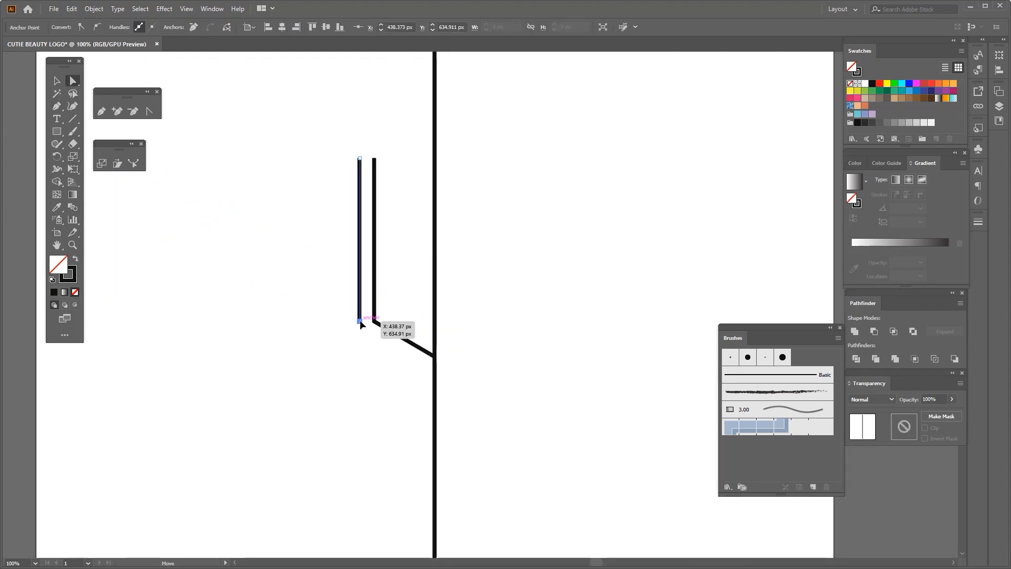
left_click_drag(360, 321, 360, 252)
scroll(346, 168, "up", 2)
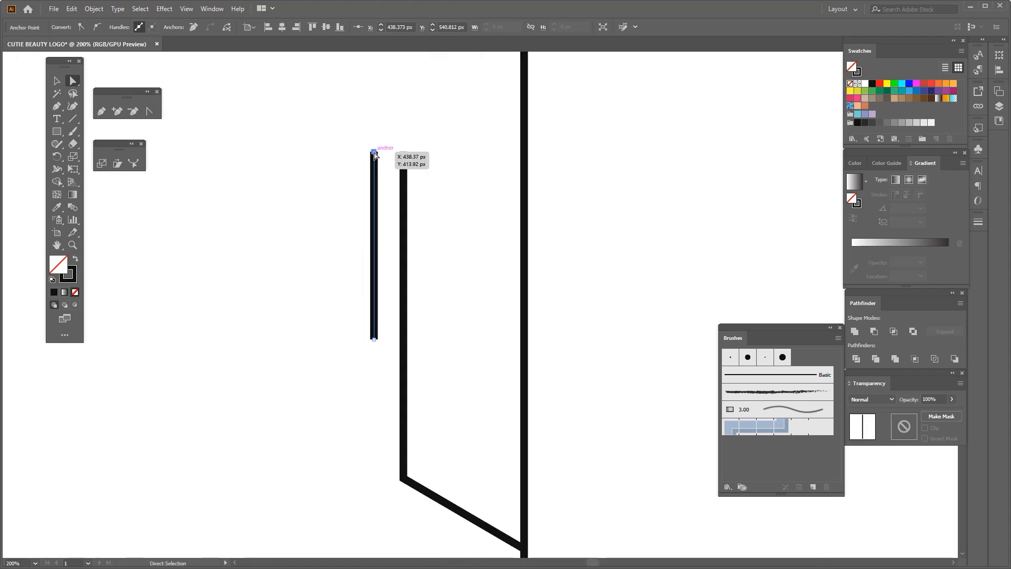
left_click_drag(374, 152, 375, 219)
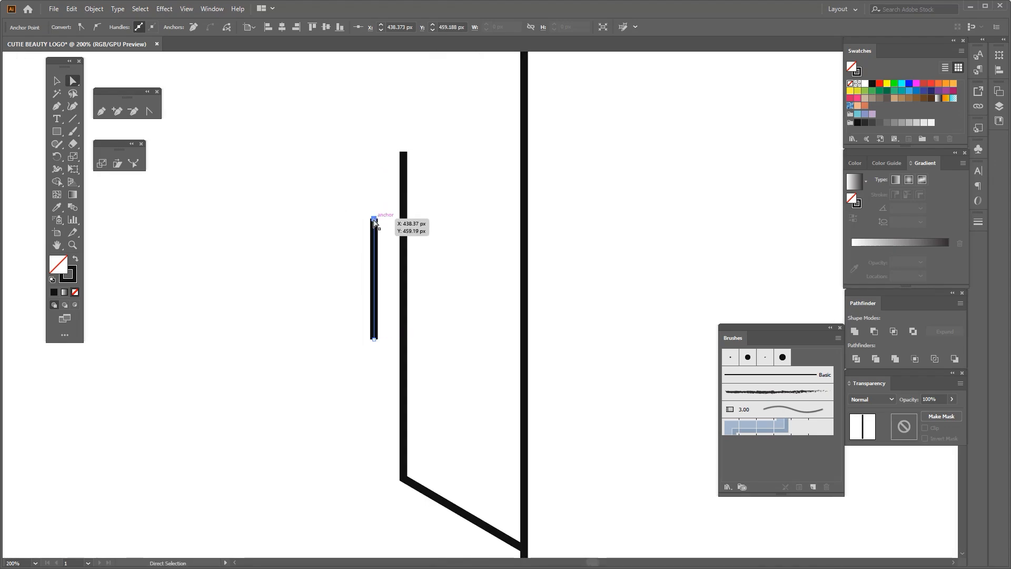
Step: Connect both ends of the outer short line to the face line with horizontal Pen segments, forming a rectangular ear
key("p")
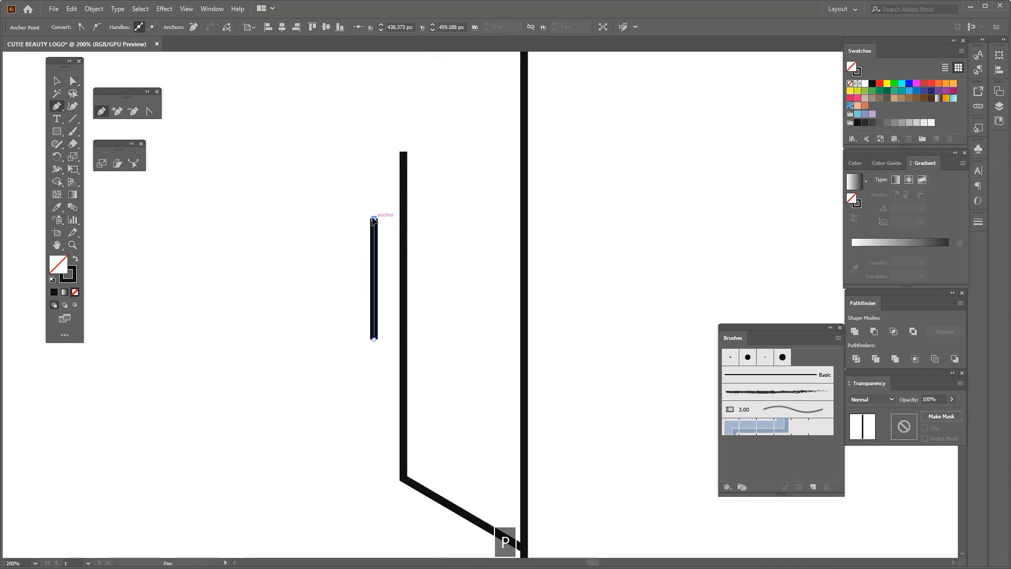
left_click(403, 218, "shift")
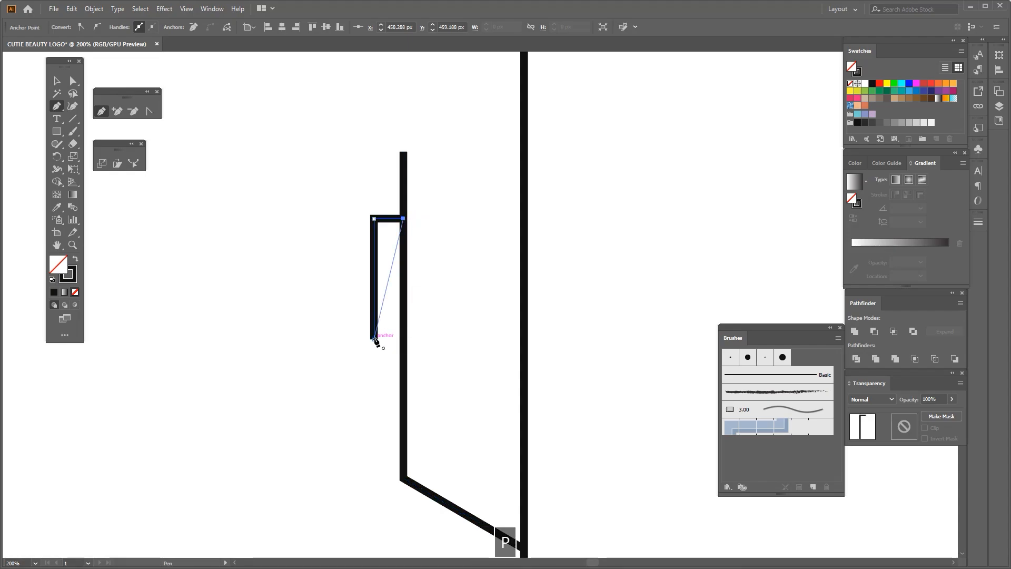
left_click(374, 339)
left_click(403, 339, "shift")
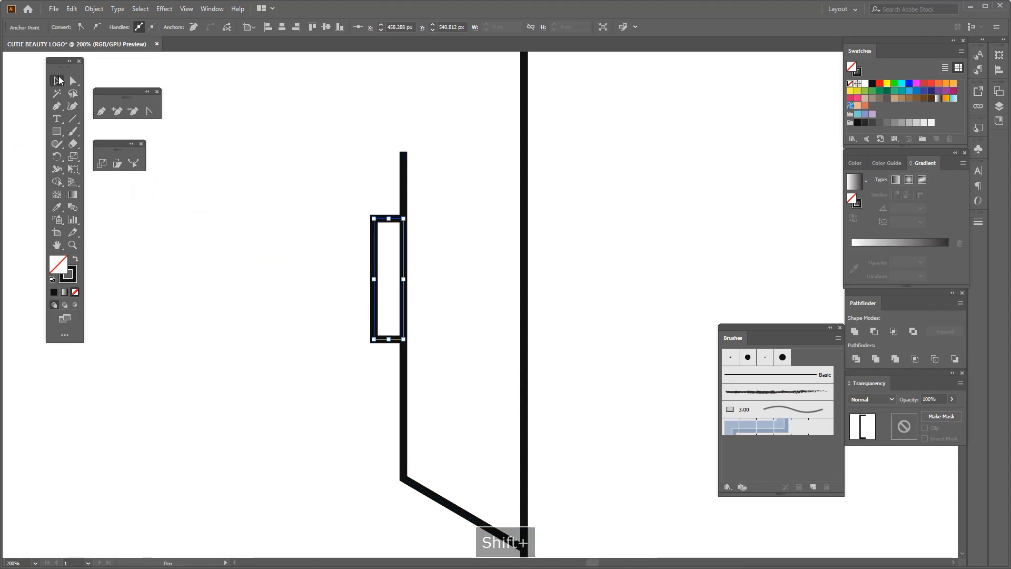
Step: Move the rectangular ear straight down about 9 px along the face line
key("v")
left_click_drag(346, 198, 388, 311)
scroll(383, 301, "down", 2)
left_click(354, 325)
scroll(357, 313, "up", 1)
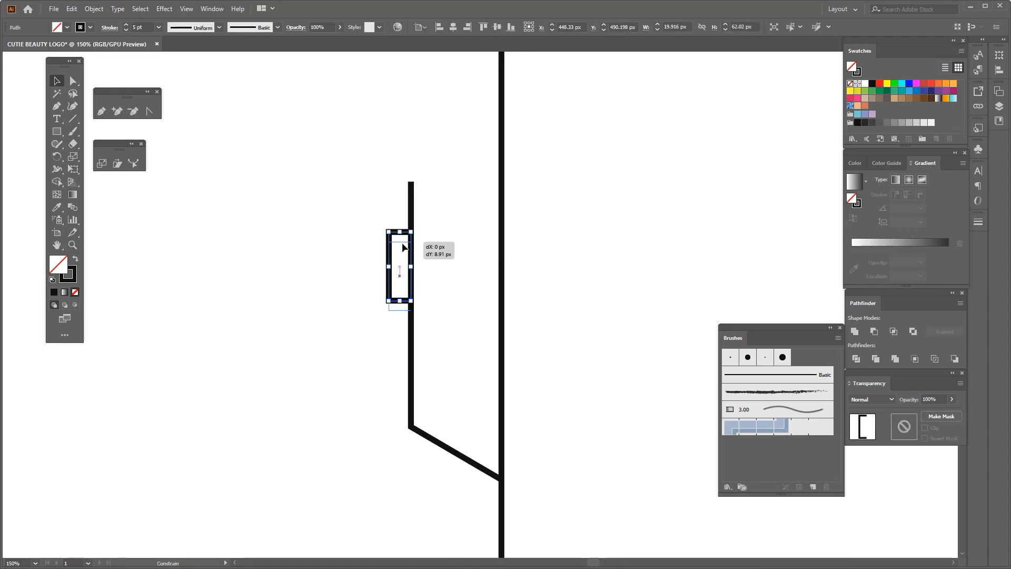
left_click_drag(403, 256, 403, 259)
Step: Raise the face outline's lower corner and its end on the center line, and set the linework's stroke weight to 6 pt
left_click_drag(430, 210, 412, 194)
left_click(76, 82)
scroll(412, 195, "down", 2)
left_click(465, 209)
scroll(465, 209, "up", 1)
left_click(57, 106)
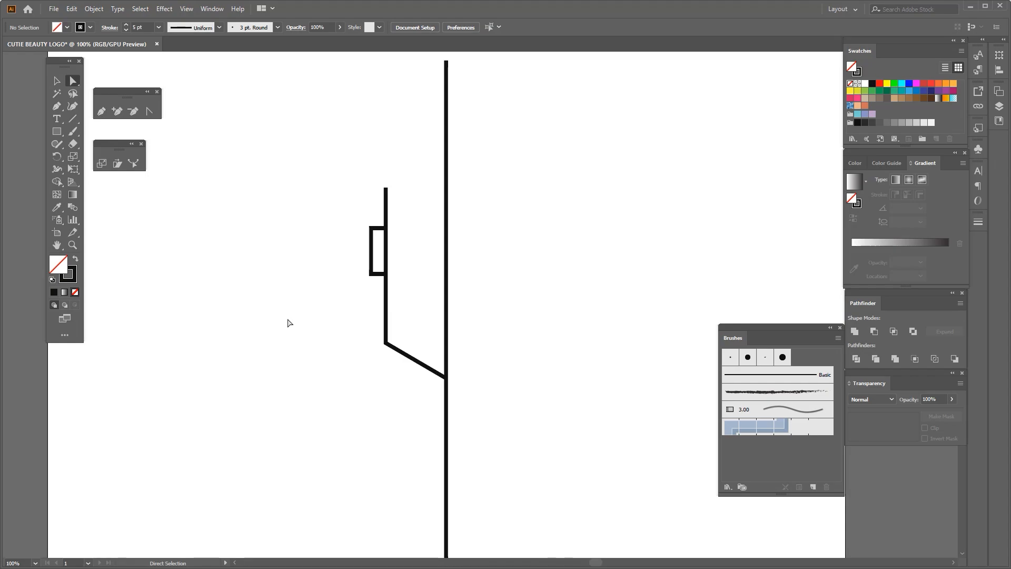
left_click_drag(394, 366, 447, 362)
left_click(56, 80)
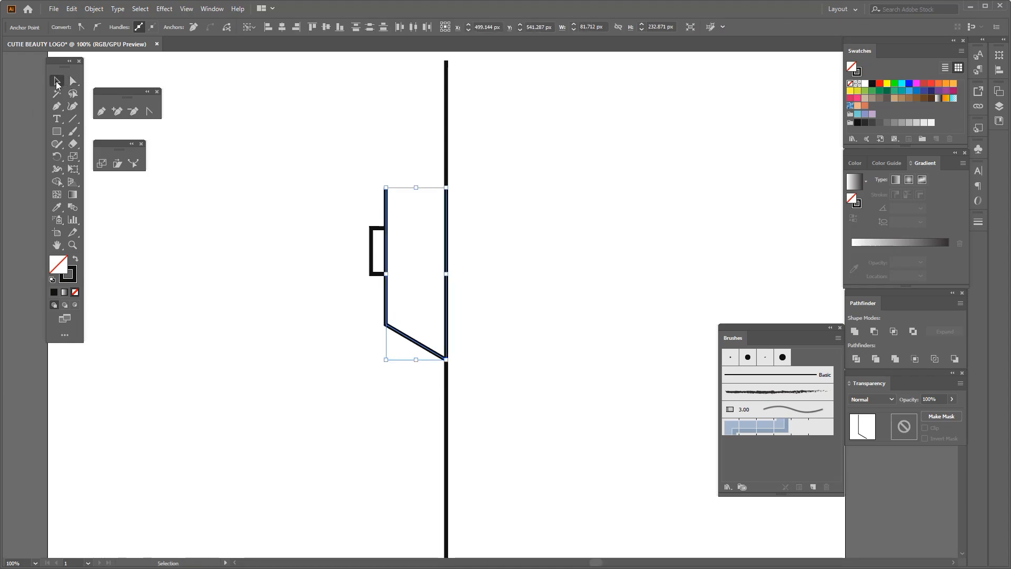
left_click_drag(283, 173, 425, 301)
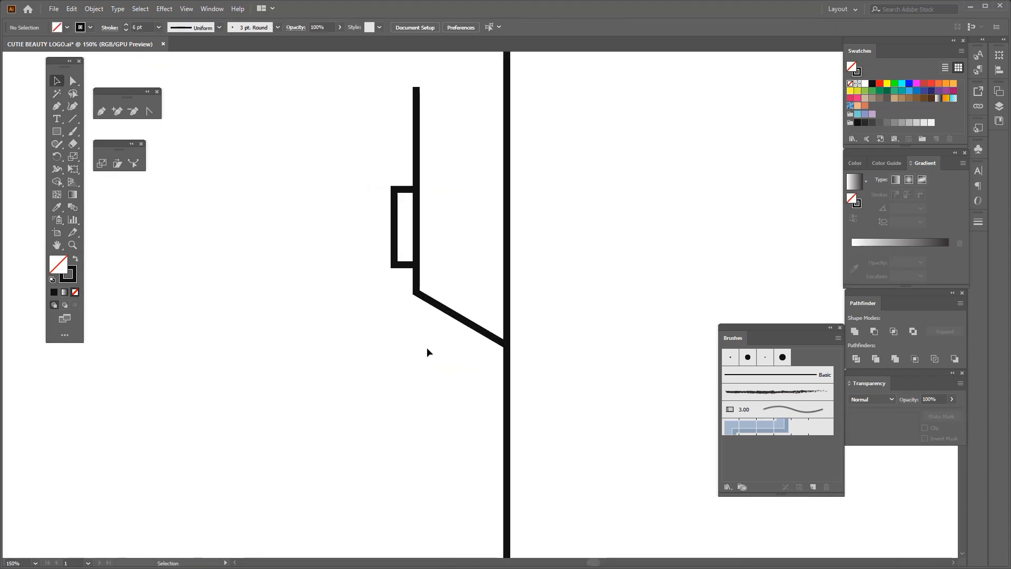
Step: Add an anchor point on the jaw diagonal near the center line, at about X 520.5 px, Y 682.2 px
left_click(482, 330)
scroll(509, 333, "up", 3)
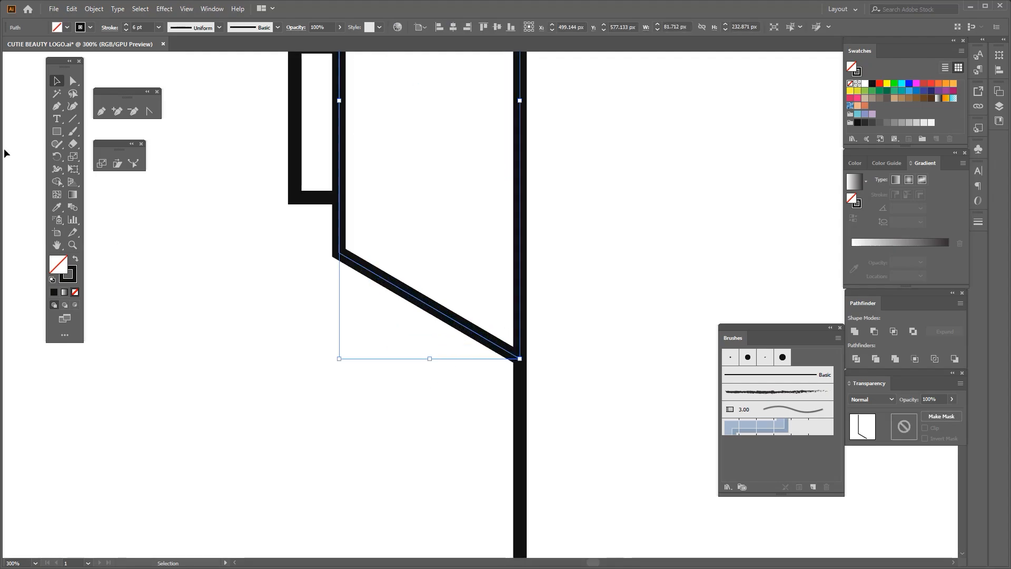
left_click(117, 110)
left_click(477, 332)
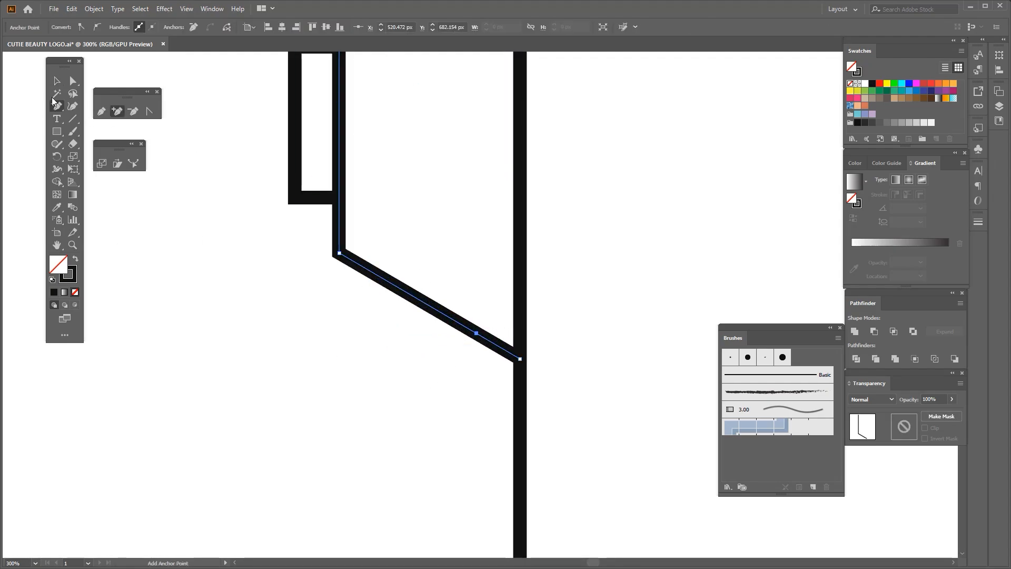
Step: Move the new anchor outward and down to about X 516.4 px, Y 686.1 px to bend the chin line
scroll(419, 351, "up", 3)
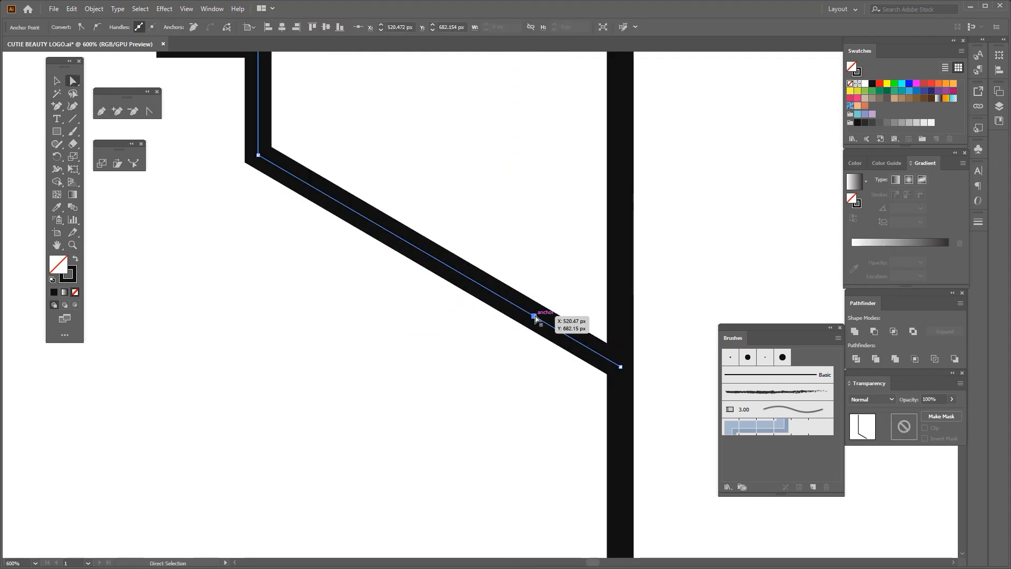
mouse_move(530, 316)
left_mouse_down()
mouse_move(513, 338)
mouse_move(448, 265)
left_mouse_up()
scroll(524, 329, "down", 3)
scroll(557, 342, "up", 2)
scroll(495, 314, "down", 2)
scroll(482, 313, "up", 1)
left_click(478, 333)
Step: Draw a vertical neck line about 100 px long straight down from the jaw diagonal at about X 494.4 px
scroll(476, 335, "down", 4)
key("p")
key("space")
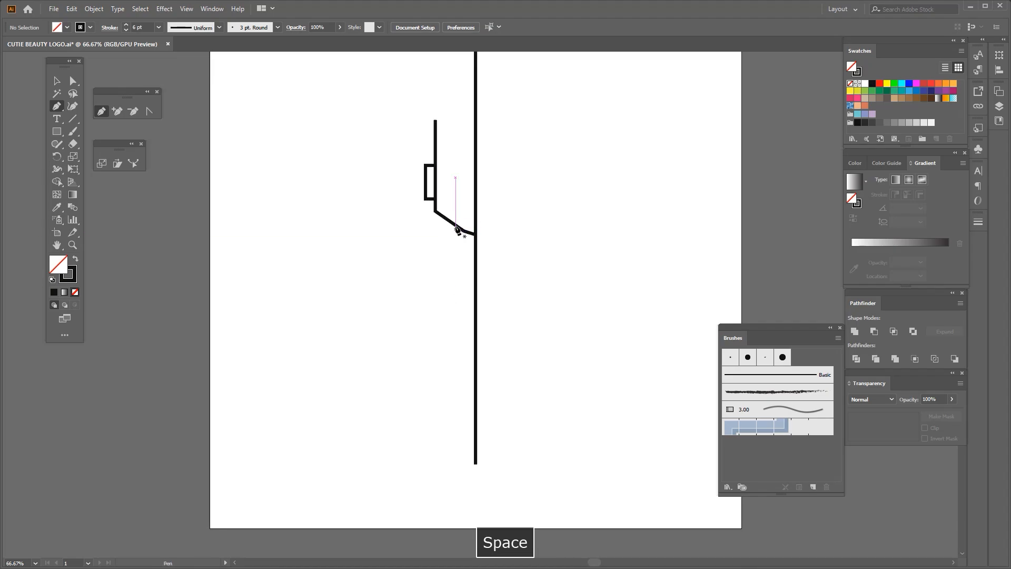
left_click(453, 223)
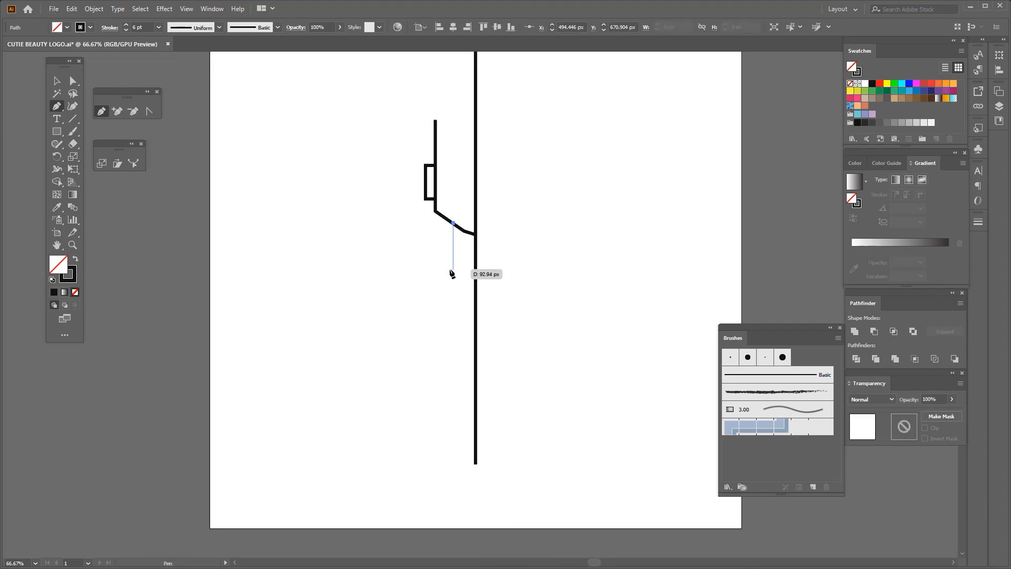
left_click(452, 272)
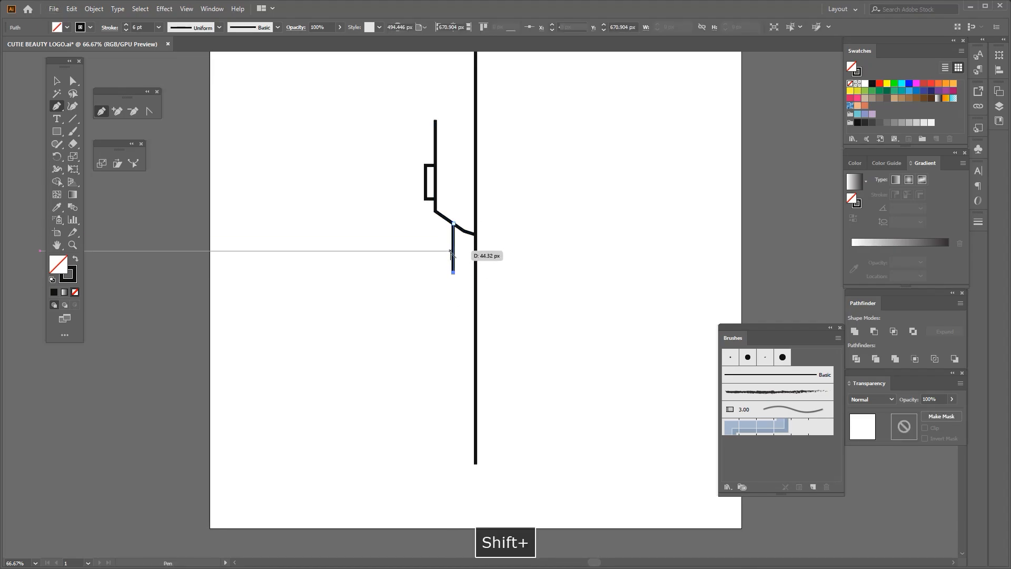
scroll(451, 252, "up", 2)
left_click_drag(452, 272, 443, 276)
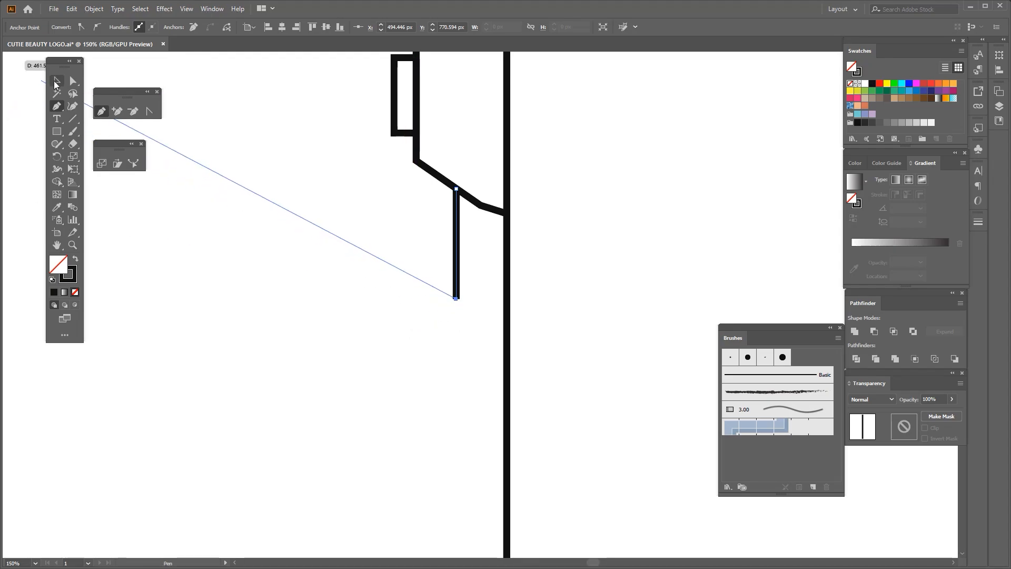
left_click(57, 81)
left_click(334, 236)
scroll(432, 137, "up", 1)
key("space")
left_click_drag(431, 137, 345, 274)
key("ctrl+z")
left_click_drag(318, 319, 453, 287)
scroll(429, 327, "up", 1)
key("ctrl+z")
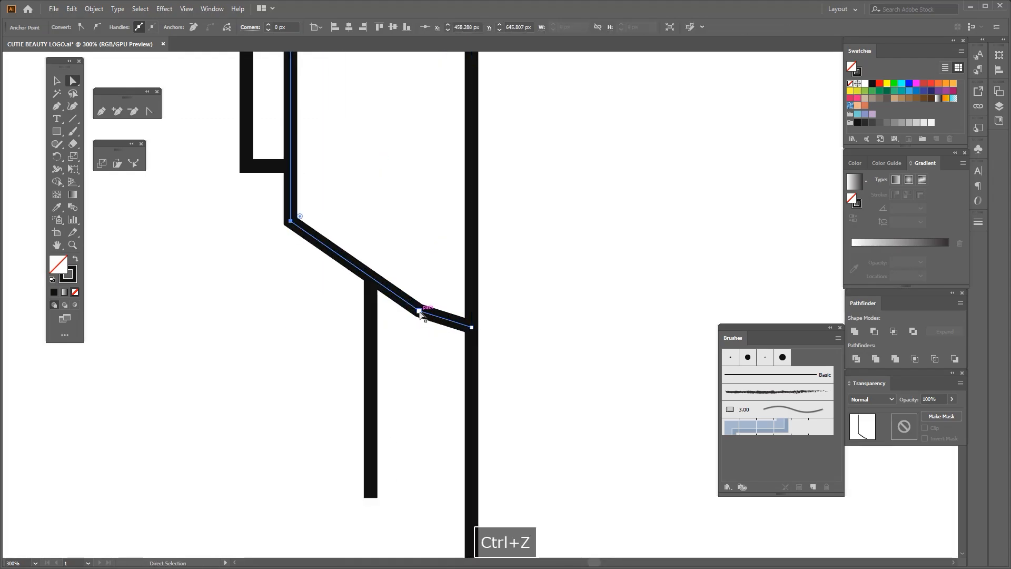
Step: Raise the jaw corner anchor to about Y 641.8 px and shift the chin anchor slightly outward and down
left_click(420, 311)
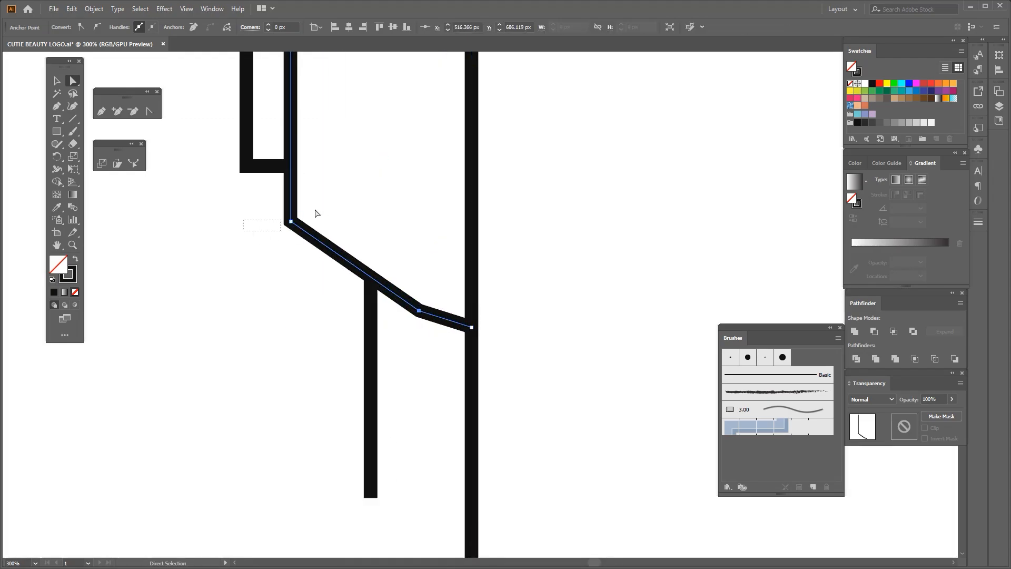
left_click_drag(291, 224, 292, 215)
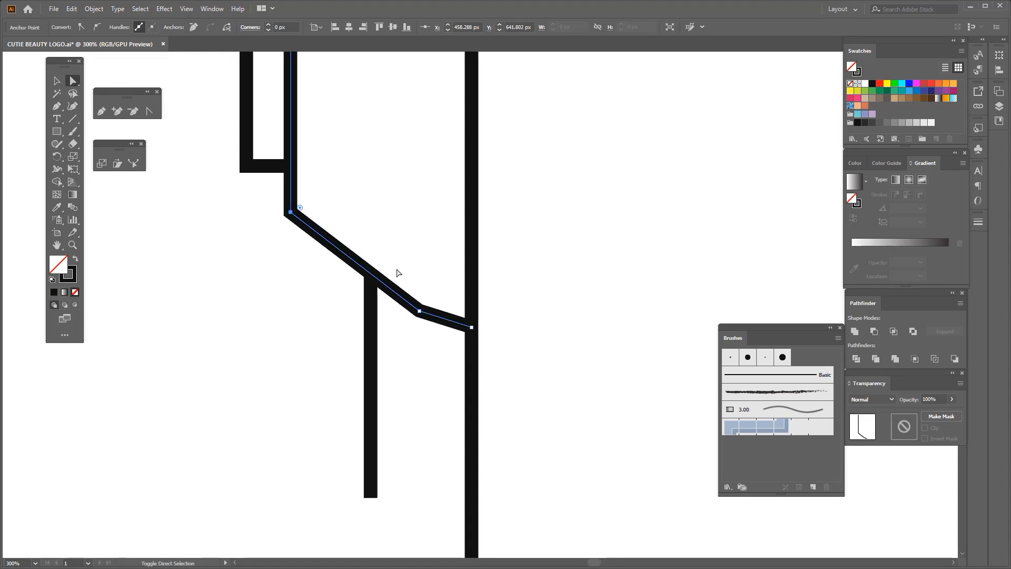
left_click_drag(421, 316, 416, 314)
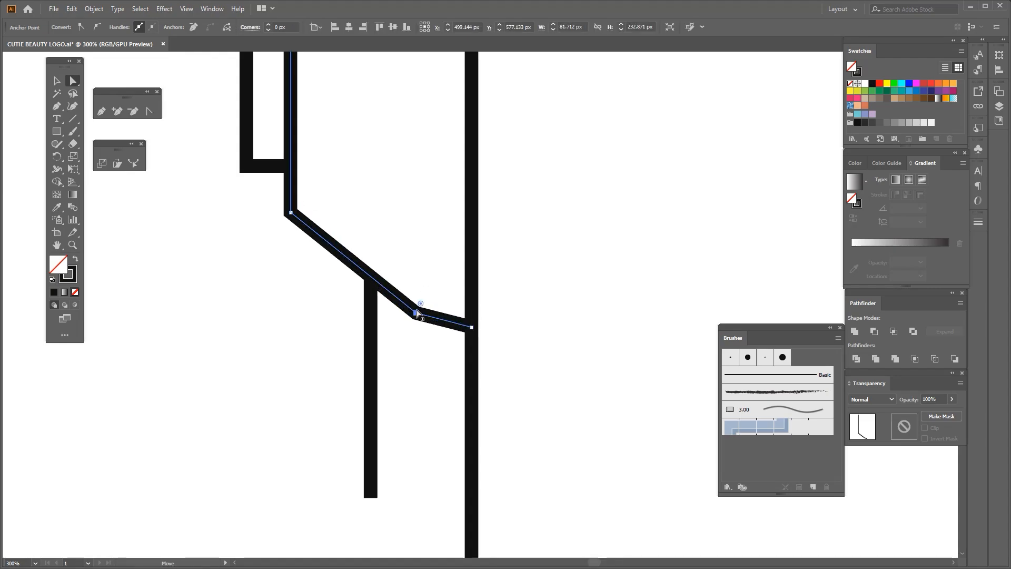
scroll(416, 311, "down", 1)
scroll(416, 310, "up", 1)
Step: Round the jaw corner and the chin bend together into one smooth curve
left_click(291, 208, "shift")
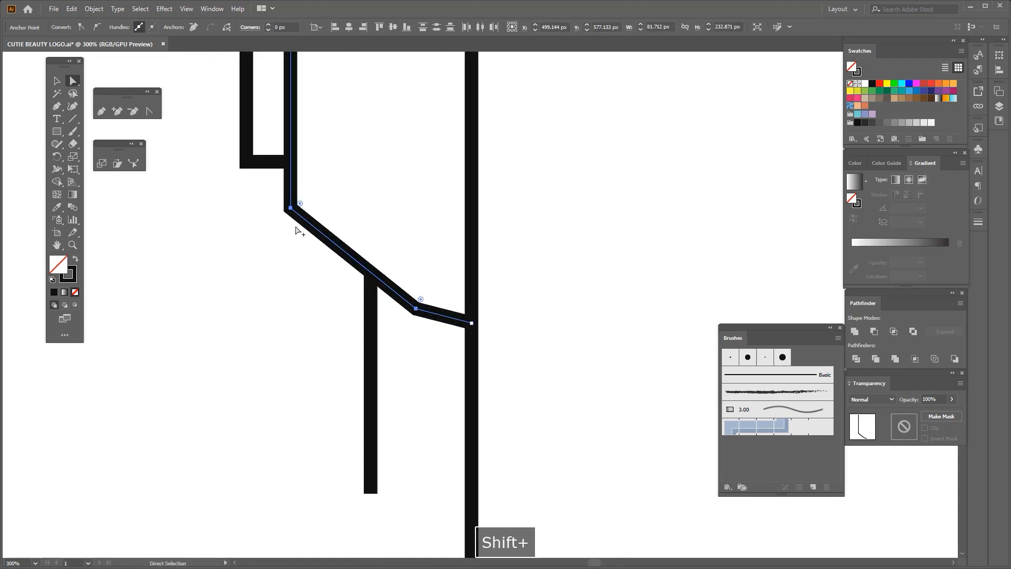
scroll(296, 225, "down", 1)
left_click_drag(302, 209, 429, 150)
left_click(293, 291)
scroll(293, 290, "down", 1)
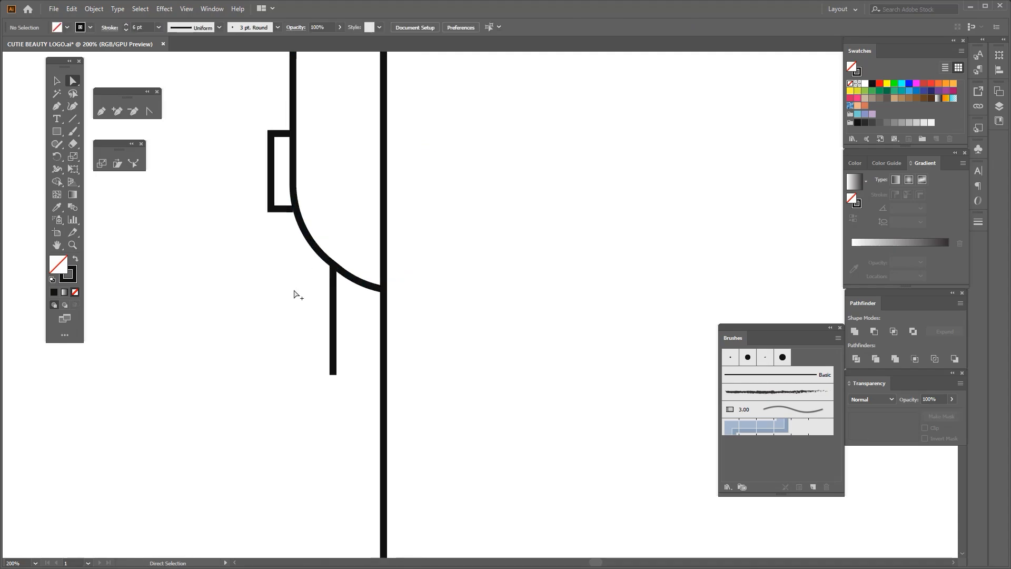
Step: Extend the lower end of the neck line with a horizontal shoulder segment about 101 px long, running away from the center line
scroll(311, 278, "down", 2)
left_click_drag(293, 309, 424, 289)
scroll(388, 279, "up", 2)
key("p")
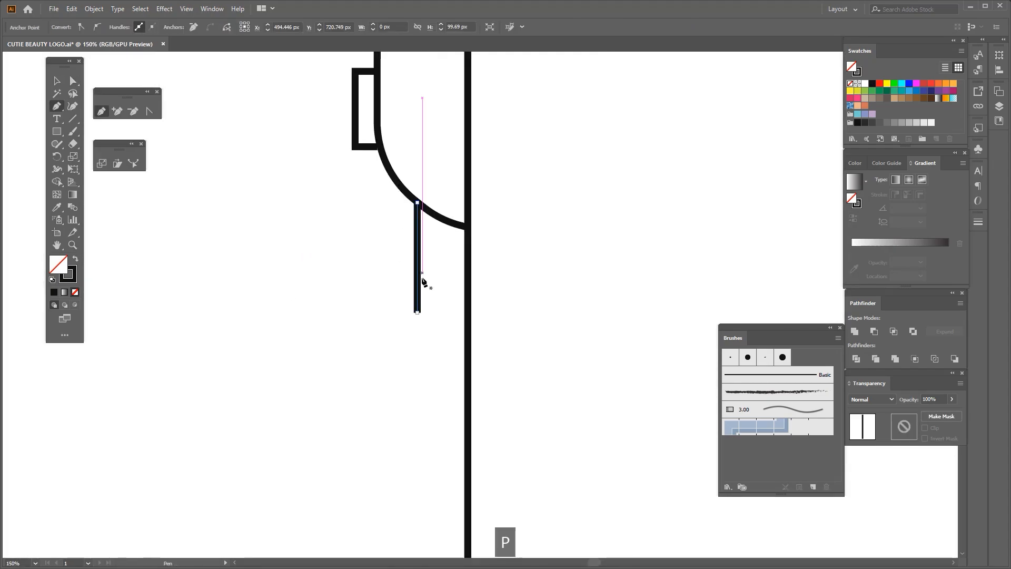
left_click(417, 312)
left_click(304, 312, "shift")
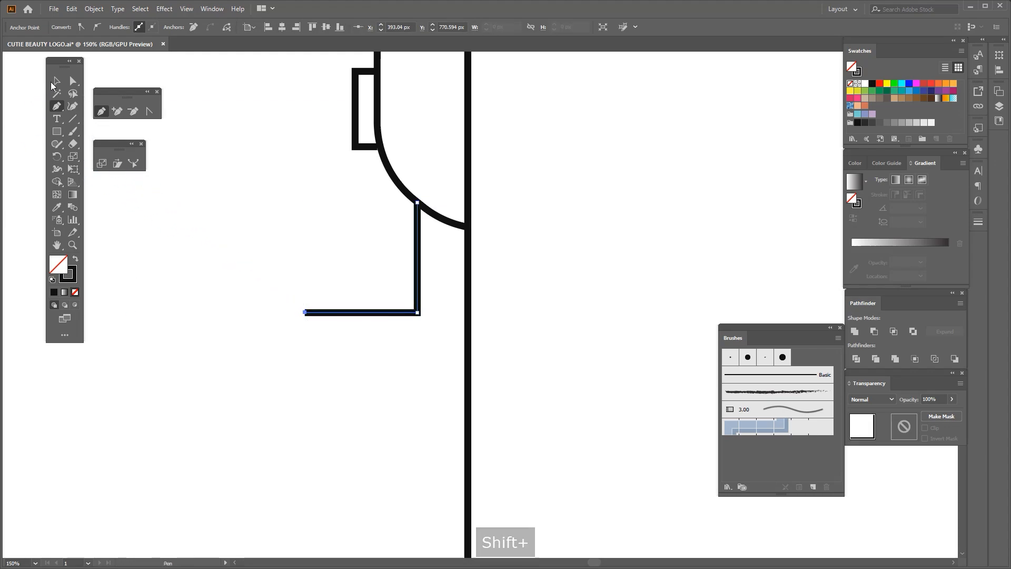
left_click(53, 83)
left_click(231, 246)
scroll(242, 241, "down", 1)
left_click_drag(244, 207, 263, 301)
scroll(270, 274, "down", 1)
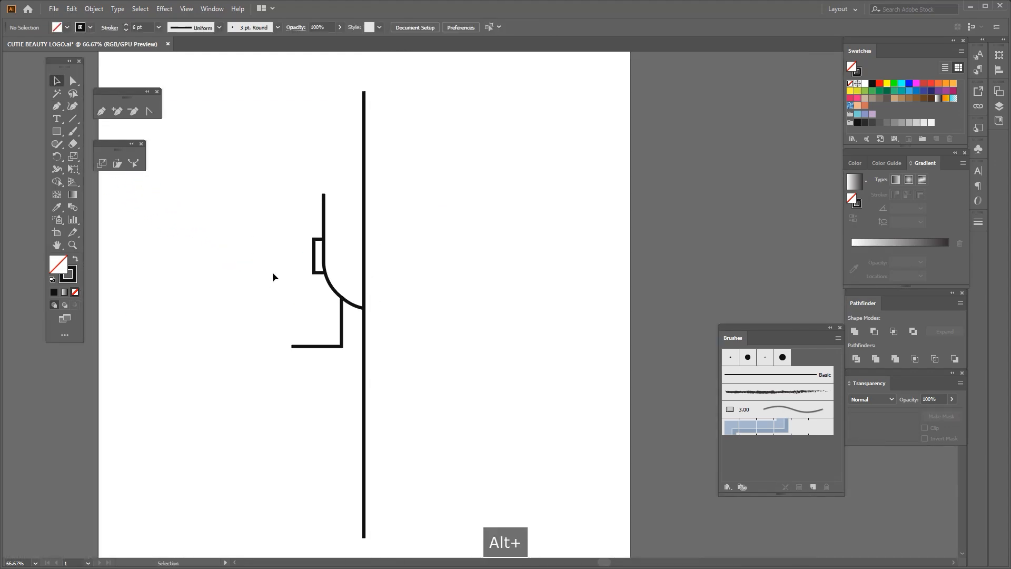
Step: Round the two outer corners of the rectangular ear
scroll(273, 276, "up", 1)
left_click(73, 81)
scroll(304, 216, "up", 2)
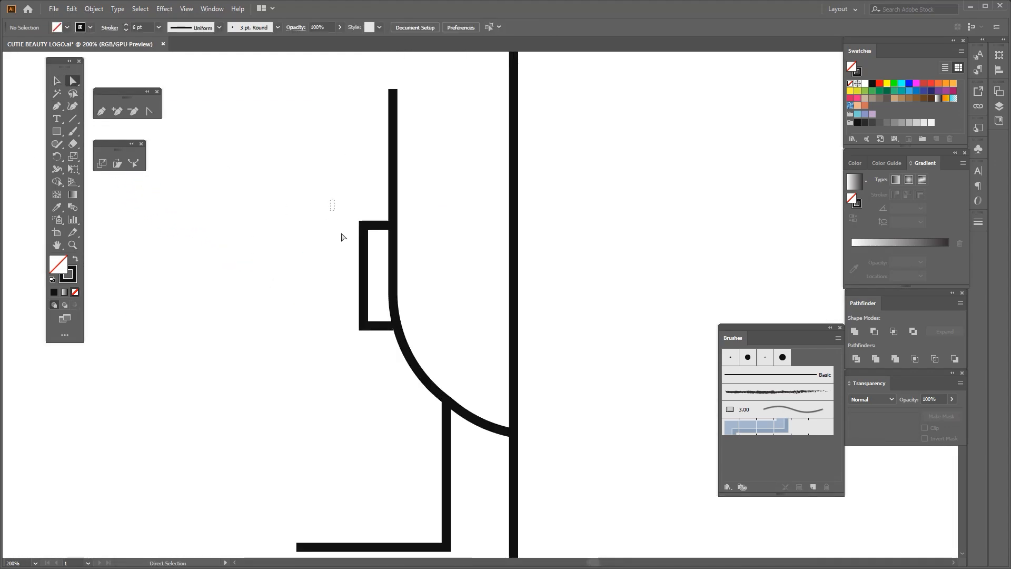
left_click_drag(384, 362, 385, 362)
left_click_drag(374, 317, 418, 315)
left_click(383, 346)
scroll(382, 346, "up", 1)
left_click(391, 314)
key("ctrl+z")
left_click_drag(320, 128, 363, 342)
left_click_drag(365, 305, 455, 287)
left_click_drag(419, 316, 235, 316)
Step: Round the corner between the neck and the shoulder into a large quarter-circle curve
scroll(404, 315, "down", 3)
left_click(374, 361)
scroll(374, 361, "down", 1)
scroll(375, 365, "up", 2)
left_click(403, 345)
left_click(257, 353)
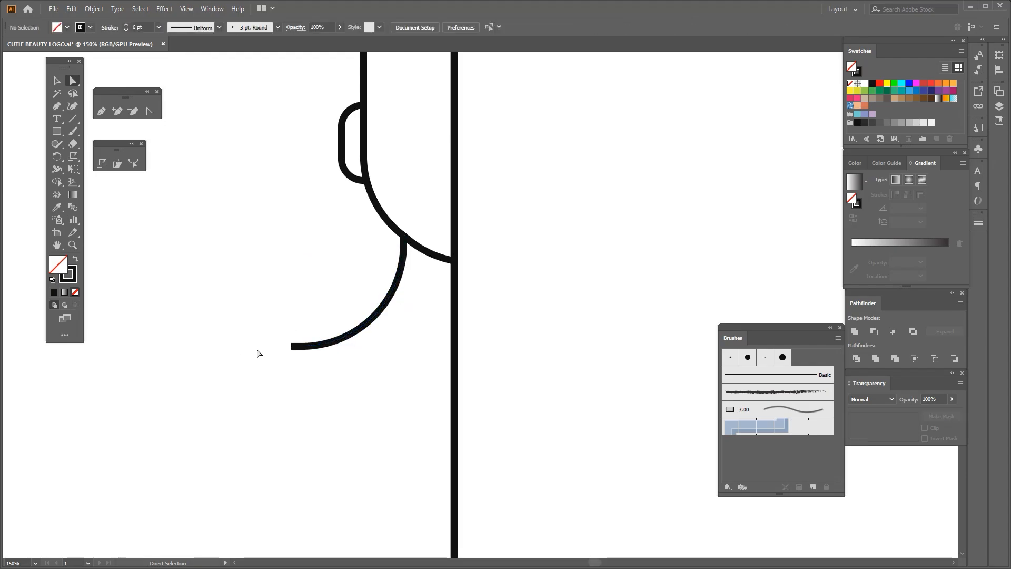
scroll(257, 352, "down", 1)
left_click(56, 80)
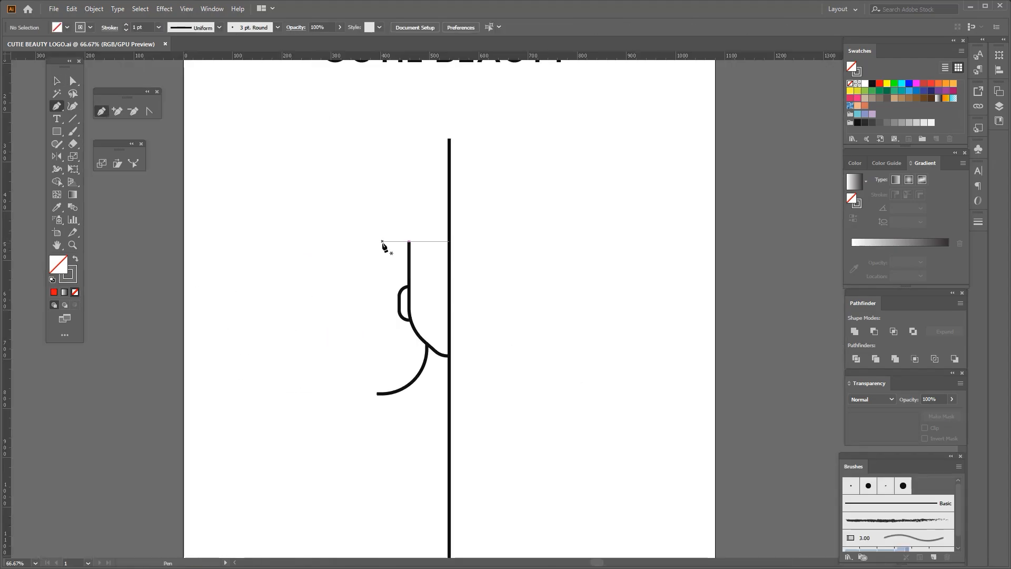
Step: Draw a horizontal line about 313 px long across the center line, level with the top of the face outline
left_click(382, 241)
left_click(536, 241, "shift")
left_click(56, 81)
left_click(555, 210)
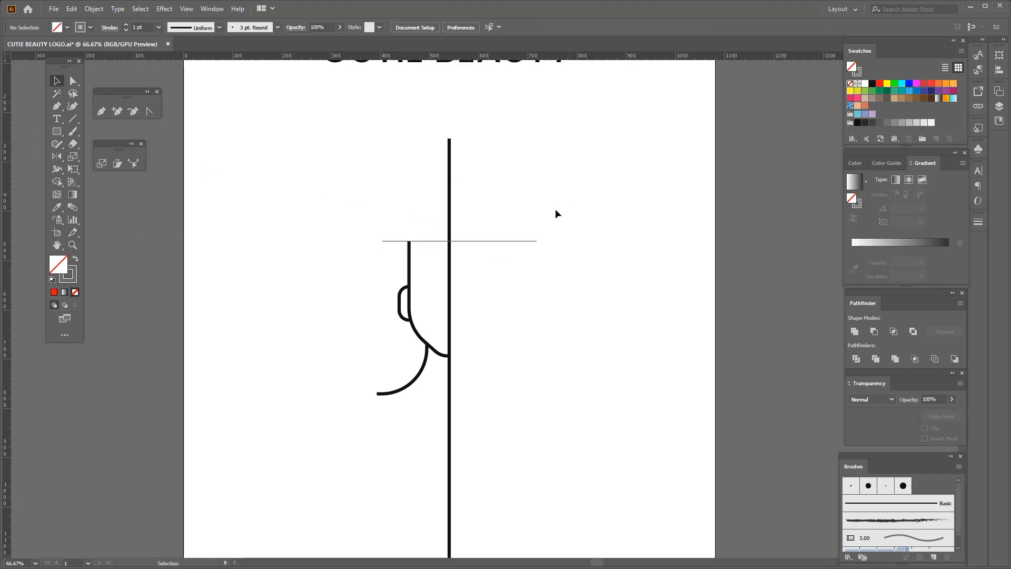
Step: Give the horizontal line the same unfilled black 6 pt stroke as the vertical center line
left_click(506, 241)
left_click(879, 84)
key("i")
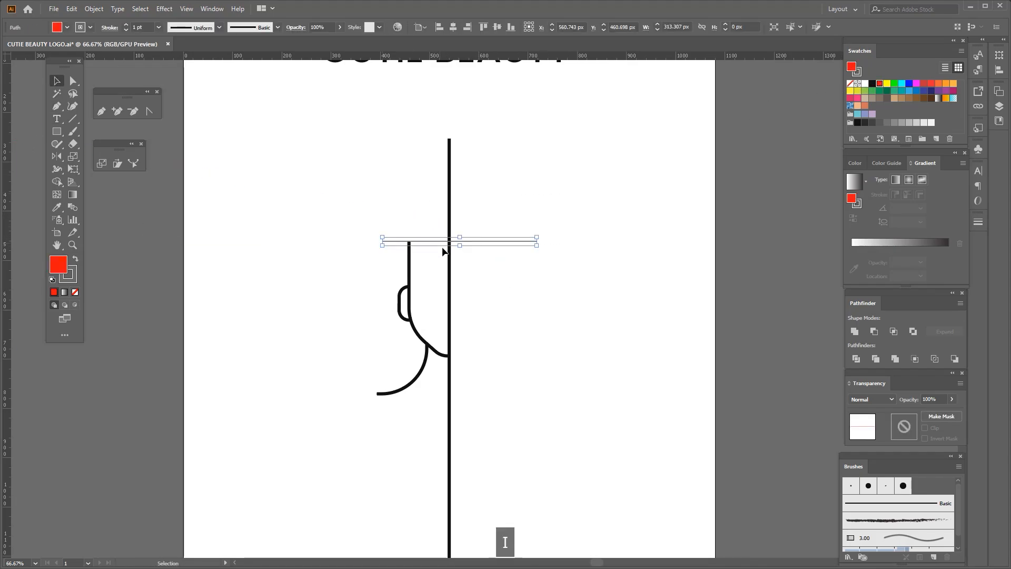
left_click(448, 254)
Step: Center the horizontal line on the vertical center line and raise it above the top of the face outline
left_click(450, 30)
key("v")
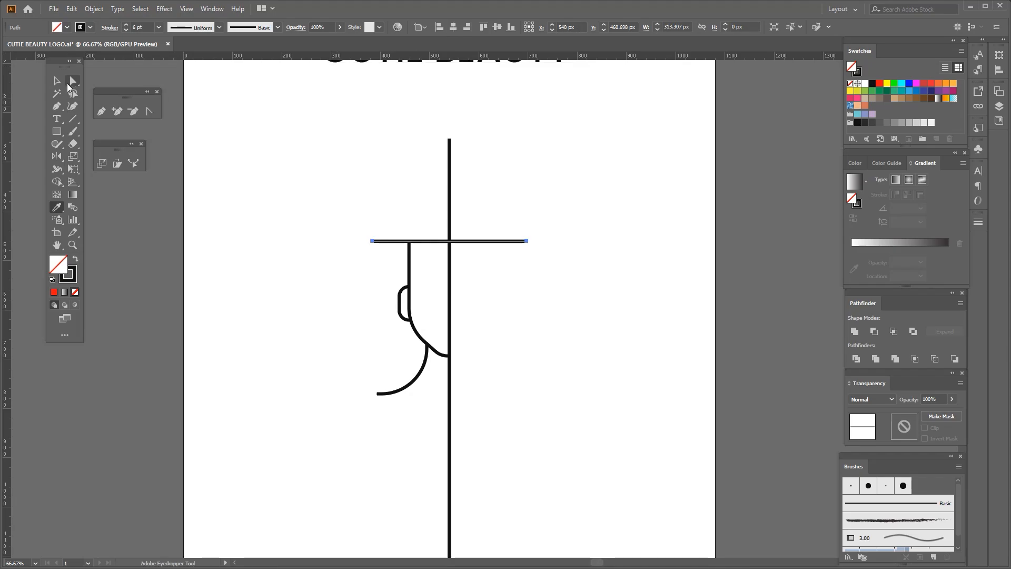
left_click_drag(503, 243, 508, 199)
scroll(498, 225, "down", 1, "alt")
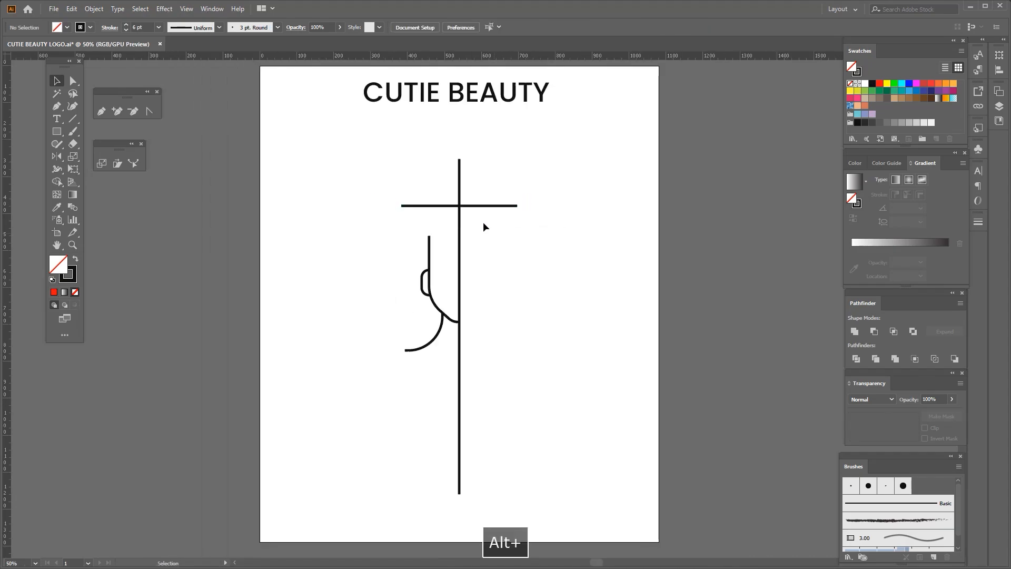
Step: Draw a circle about 63 px in diameter between the face outline and the center line, level with the ear
scroll(480, 223, "up", 1, "alt")
left_click(489, 271)
key("p")
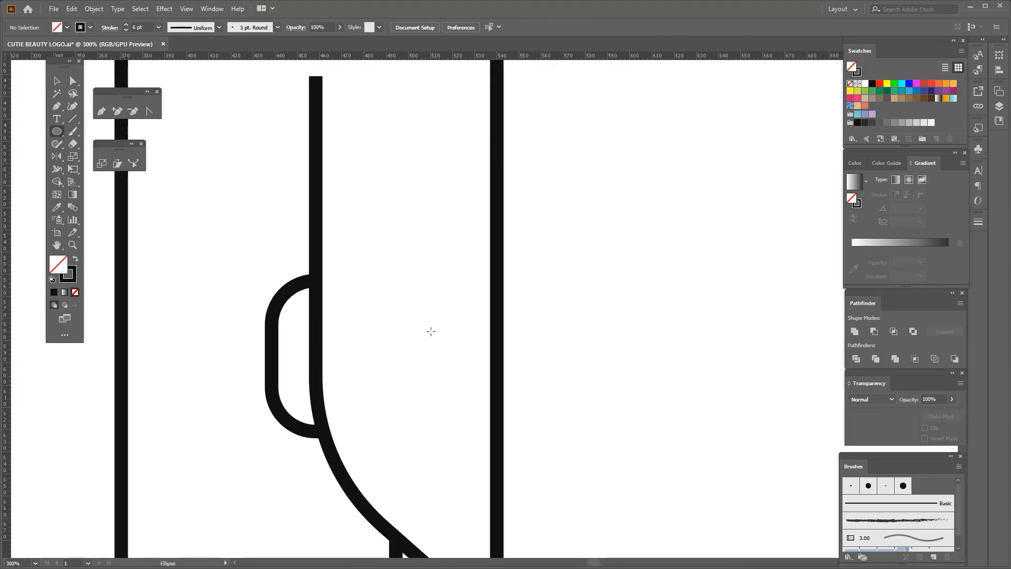
left_click_drag(430, 331, 495, 399)
key("space")
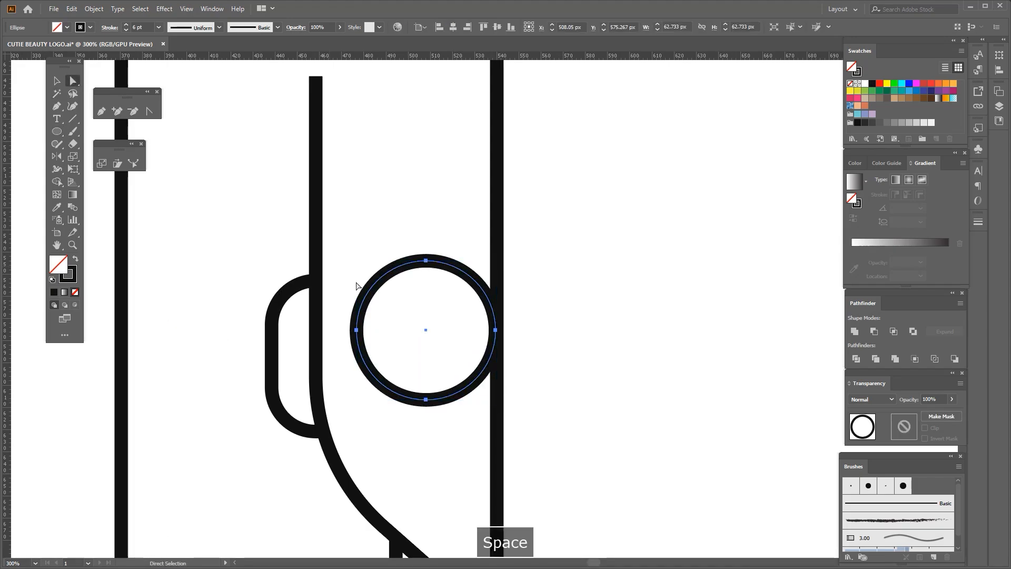
Step: Remove the half of the circle facing the ear and rotate the remaining semicircle 90° into an upward arch
left_click_drag(341, 279, 368, 353)
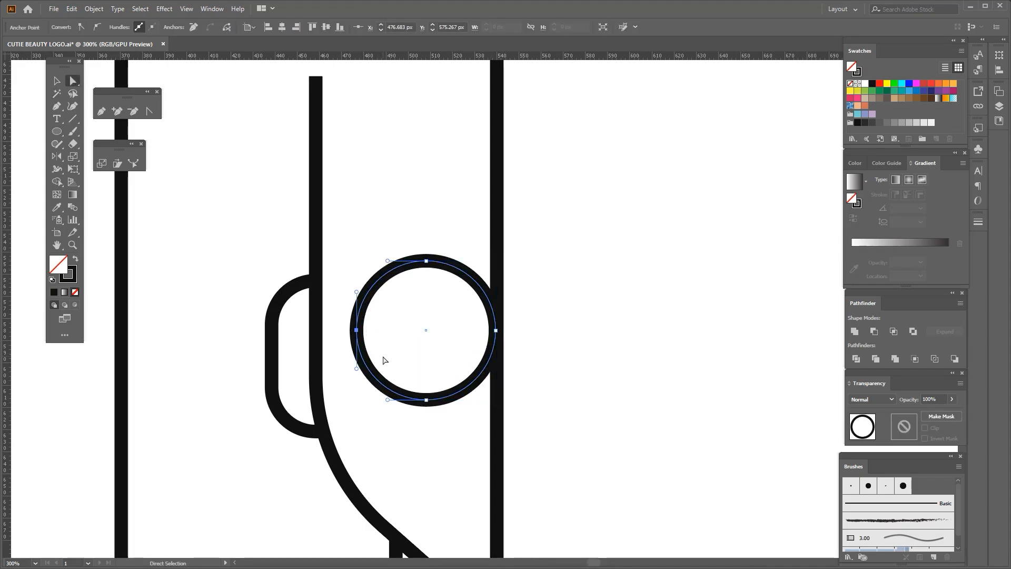
key("Delete")
left_click(62, 80)
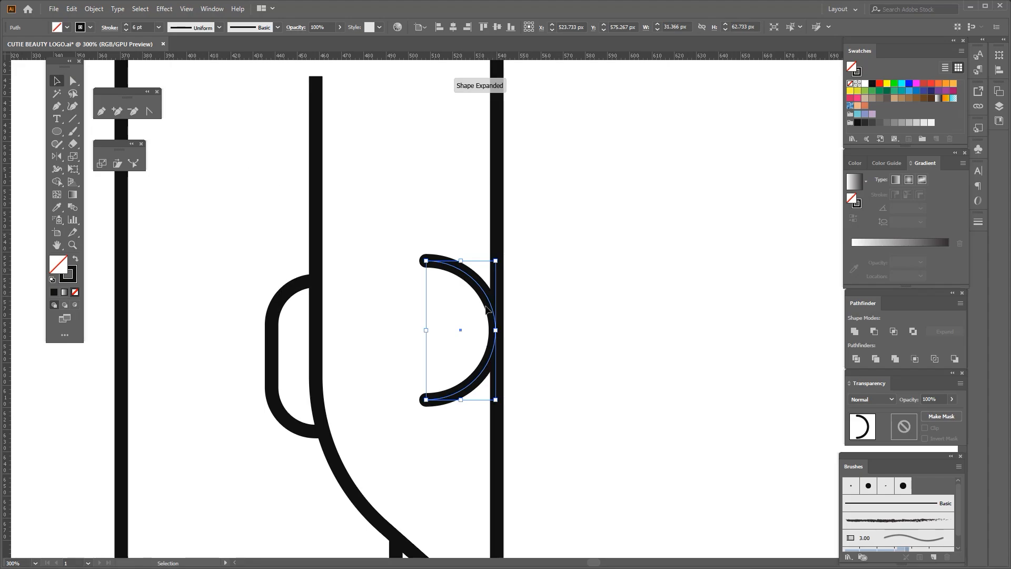
left_click_drag(497, 259, 403, 270)
left_click(415, 298)
Step: Add an anchor point on each side of the arch and delete its two lower ends to leave a shallow eyebrow arc
scroll(442, 286, "up", 1)
left_click(117, 111)
scroll(334, 323, "up", 1)
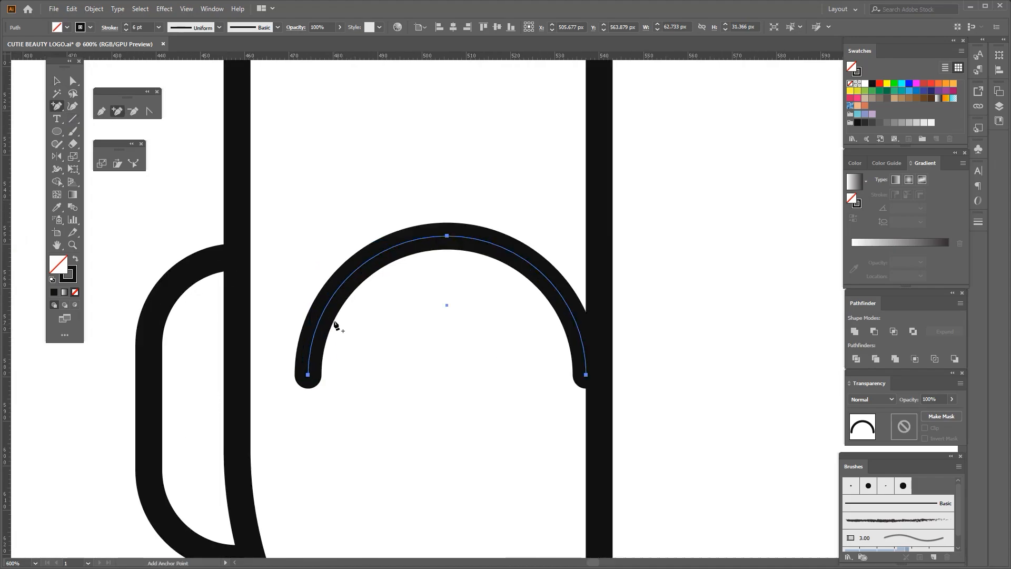
left_click(327, 305)
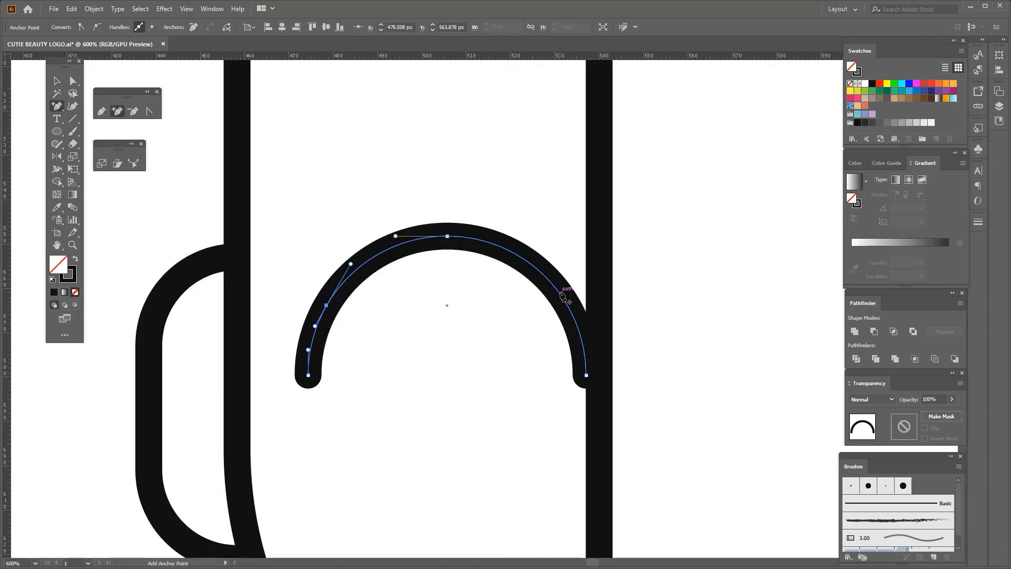
left_click(73, 81)
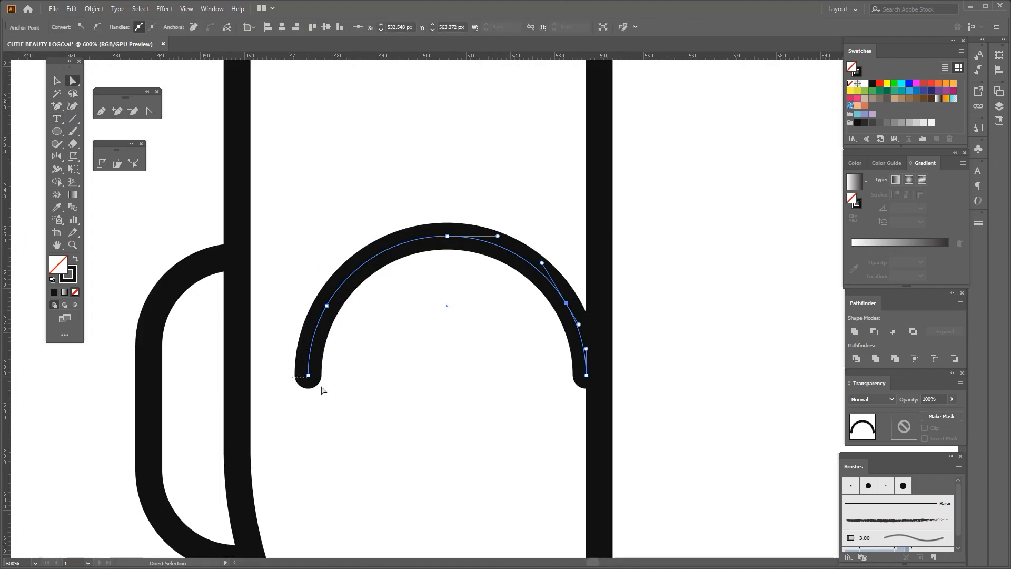
left_click(289, 366)
left_click(308, 374)
left_click(586, 375, "shift")
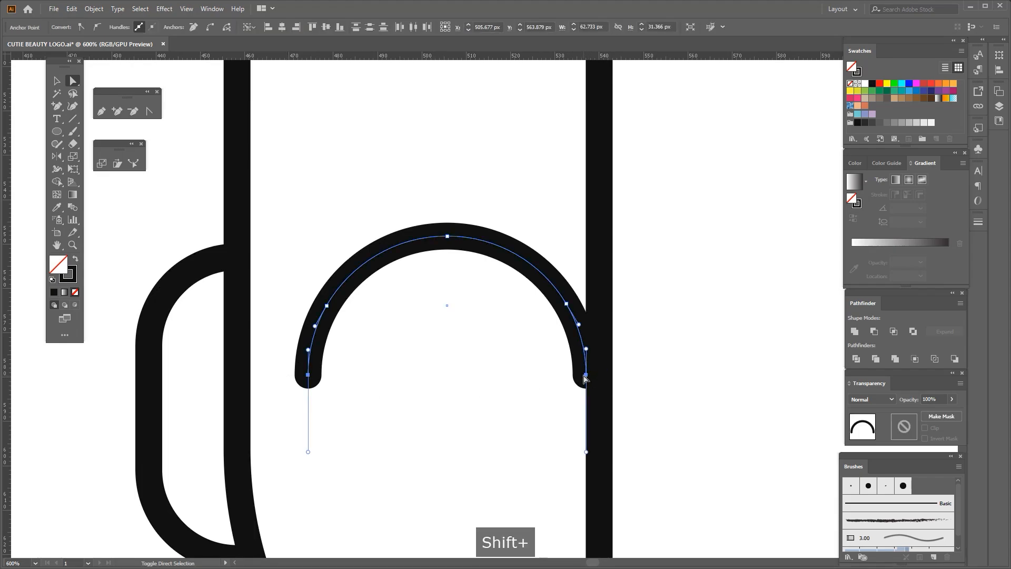
key("Delete")
key("v")
scroll(325, 183, "down", 1)
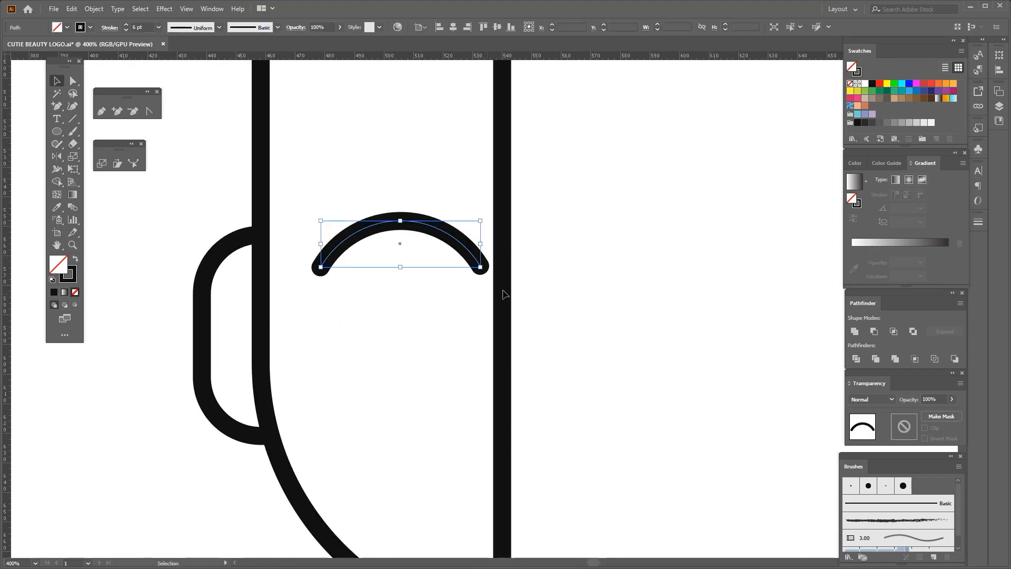
Step: Tilt the eyebrow arc slightly down toward the center line and scale it to about 53 px wide
left_click_drag(486, 279, 512, 287)
scroll(369, 226, "up", 1)
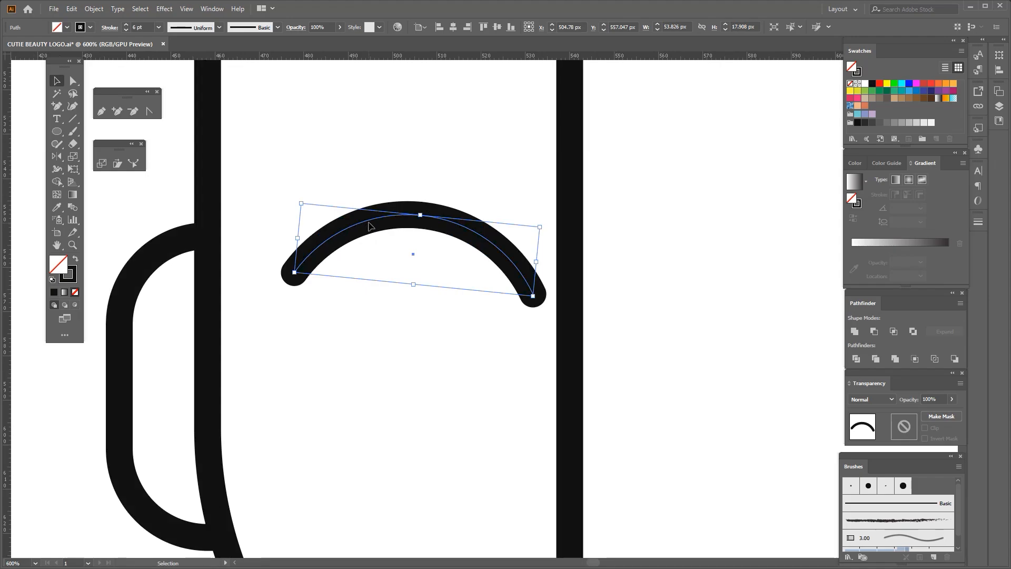
left_click_drag(368, 221, 345, 217)
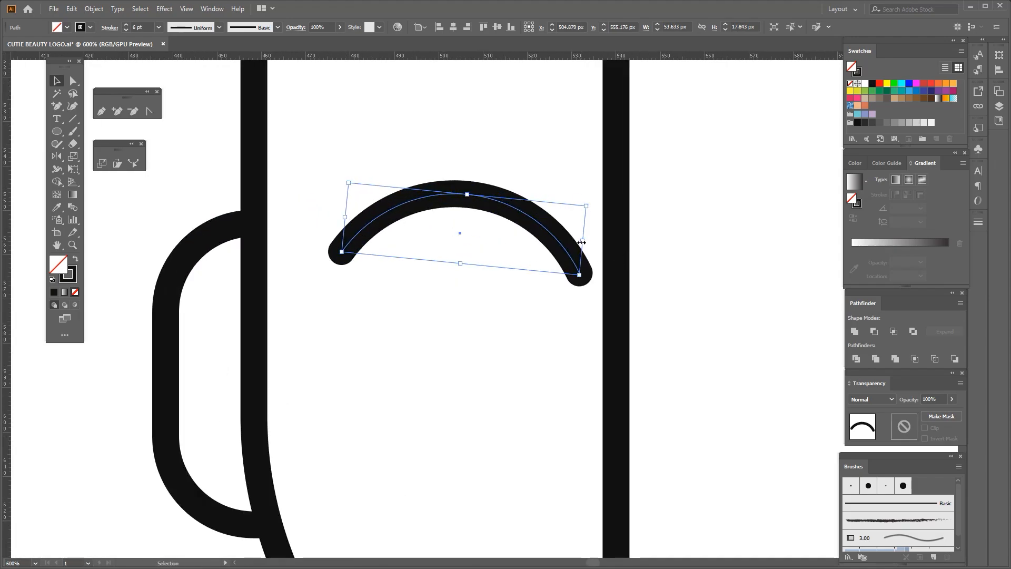
left_click_drag(581, 242, 578, 242, "shift")
scroll(579, 270, "down", 2)
key("i")
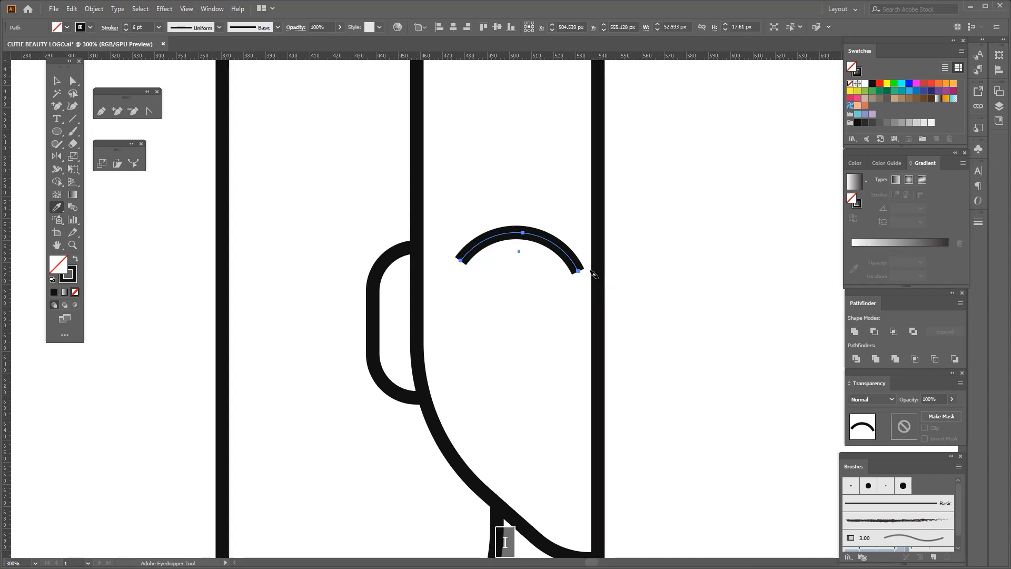
scroll(594, 273, "up", 3)
scroll(400, 212, "down", 3)
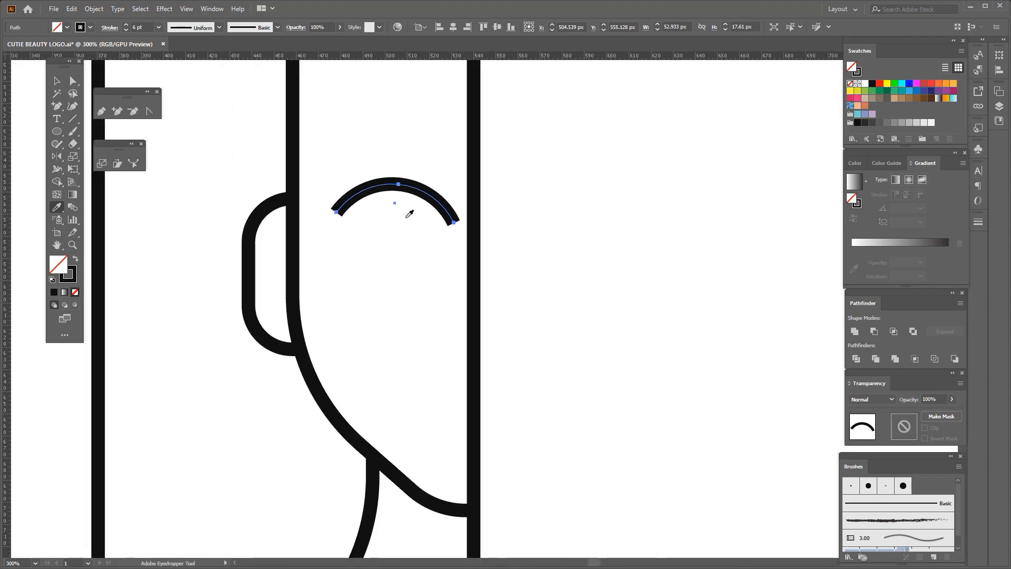
Step: Draw a short horizontal eye line, about half the eyebrow's width, and center it beneath the eyebrow arc
key("p")
scroll(374, 269, "up", 1)
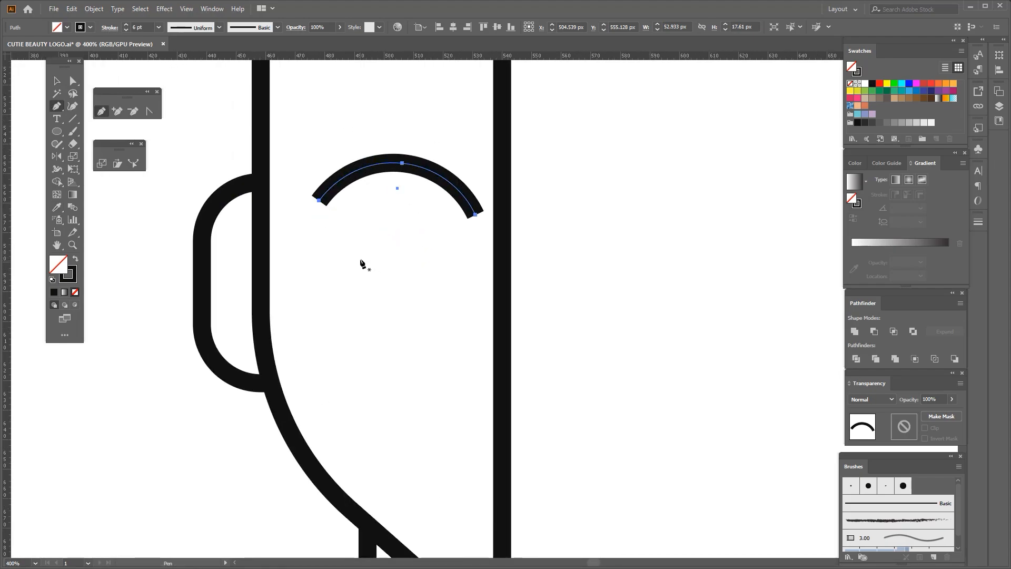
left_click(360, 256)
left_click(447, 256, "shift")
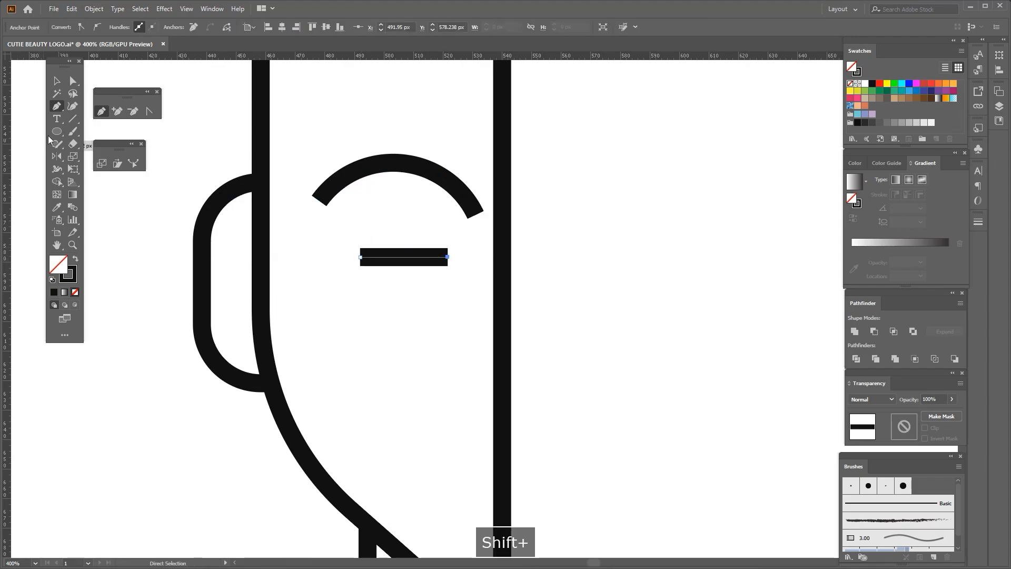
left_click(56, 84)
left_click_drag(376, 312, 419, 169)
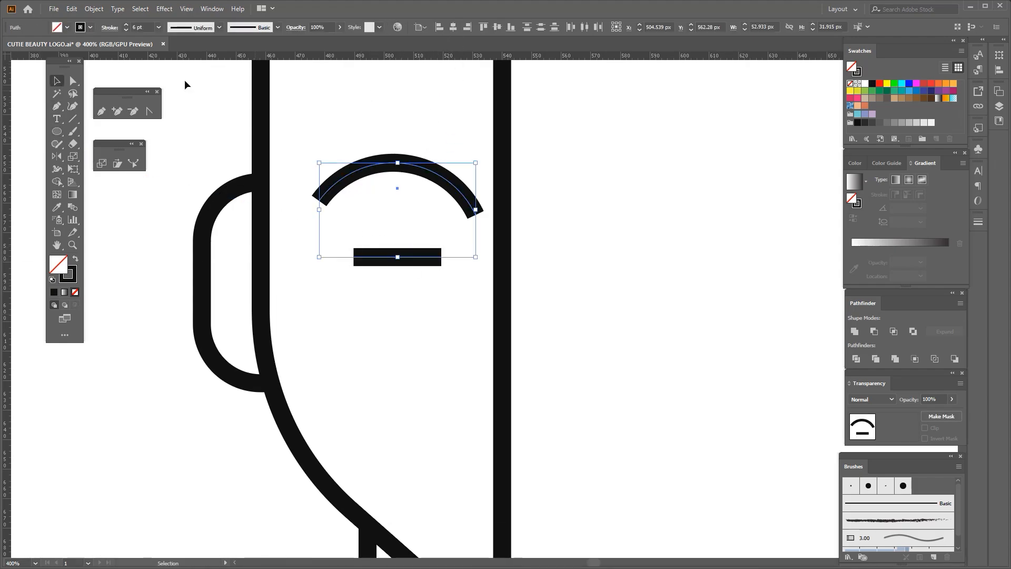
Step: Give the eyebrow arc and the eye line round stroke caps
left_click(106, 29)
left_click(72, 53)
left_click(352, 292)
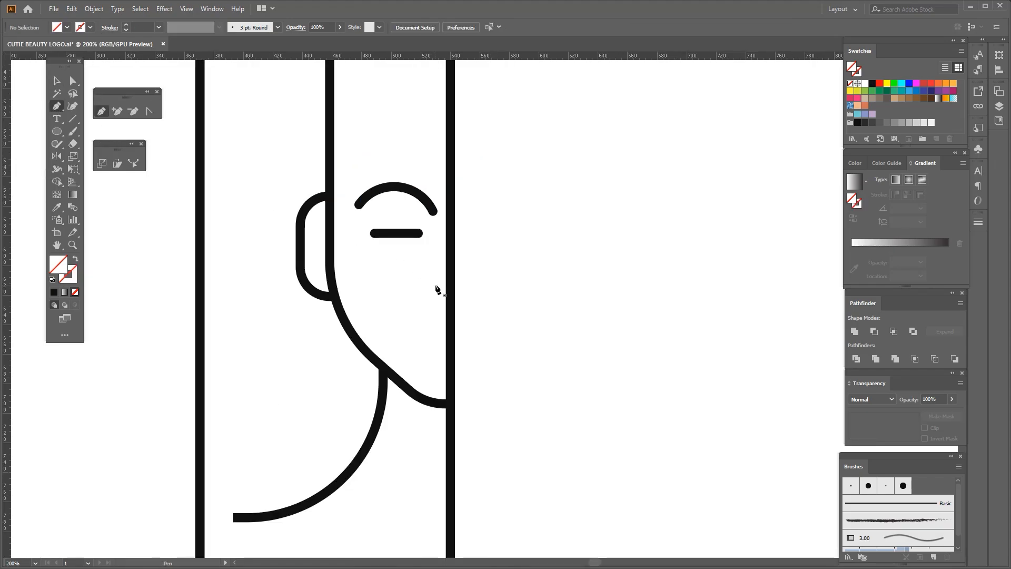
Step: Draw a small curved half nose ending horizontally on the center line and copy the eye line's stroke style onto it
scroll(437, 290, "up", 2)
left_click(430, 321)
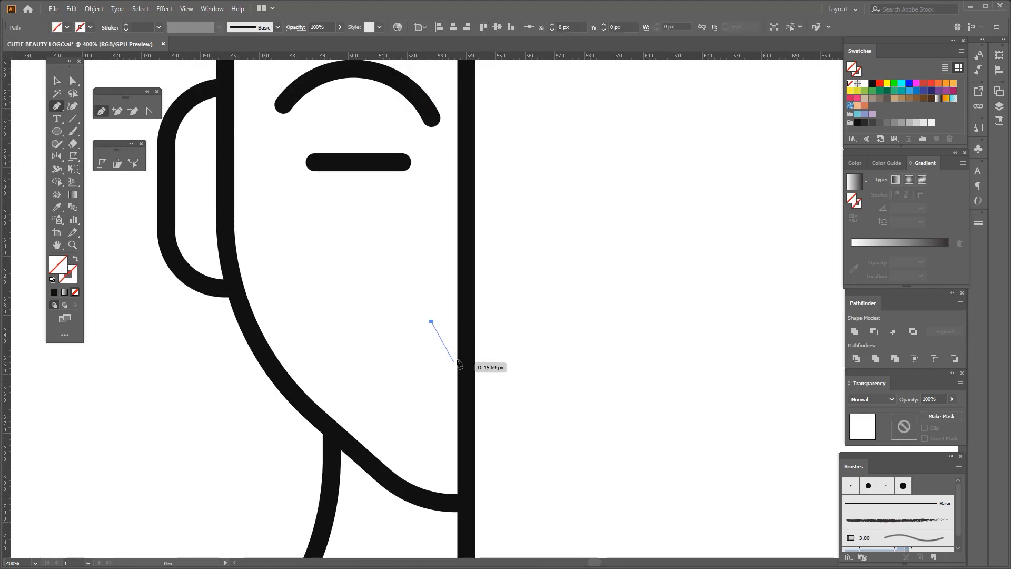
left_click_drag(466, 348, 492, 347)
scroll(480, 343, "up", 1)
key("i")
left_click(300, 70)
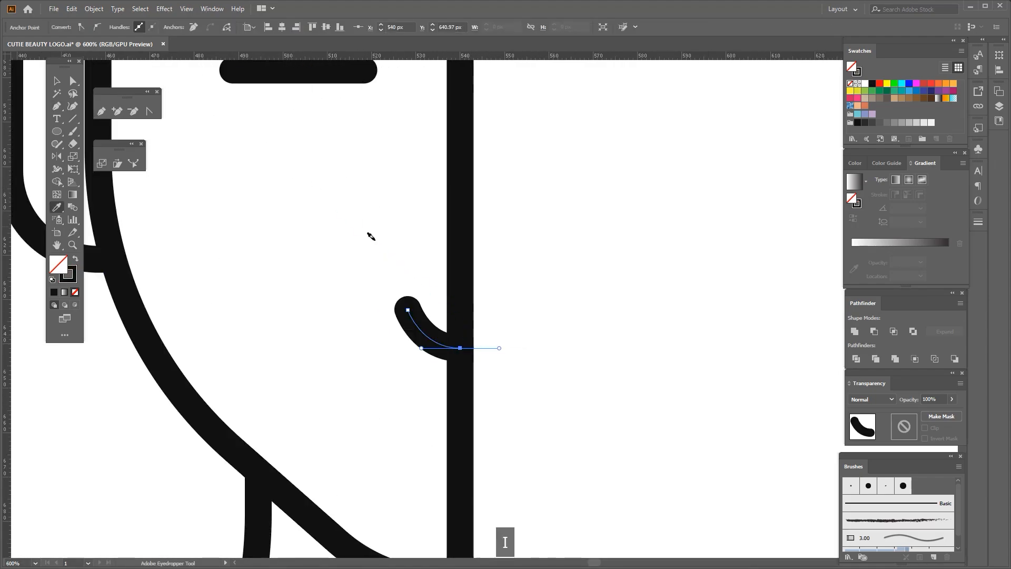
scroll(377, 233, "down", 2)
Step: Refine the half nose curve by adjusting its outer end point and its direction handle
left_click(71, 81)
scroll(385, 258, "up", 2)
left_click(402, 287)
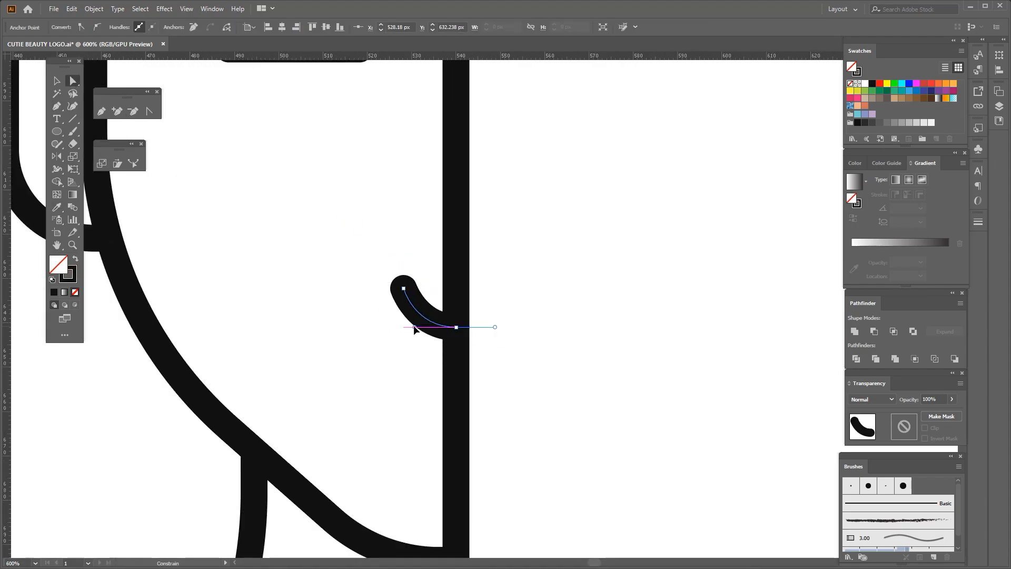
left_click_drag(414, 327, 412, 326)
scroll(411, 300, "up", 1)
left_click_drag(471, 336, 471, 333)
scroll(456, 330, "down", 3)
left_click_drag(404, 286, 451, 308)
scroll(445, 334, "up", 2)
left_click(428, 342)
scroll(428, 341, "down", 3)
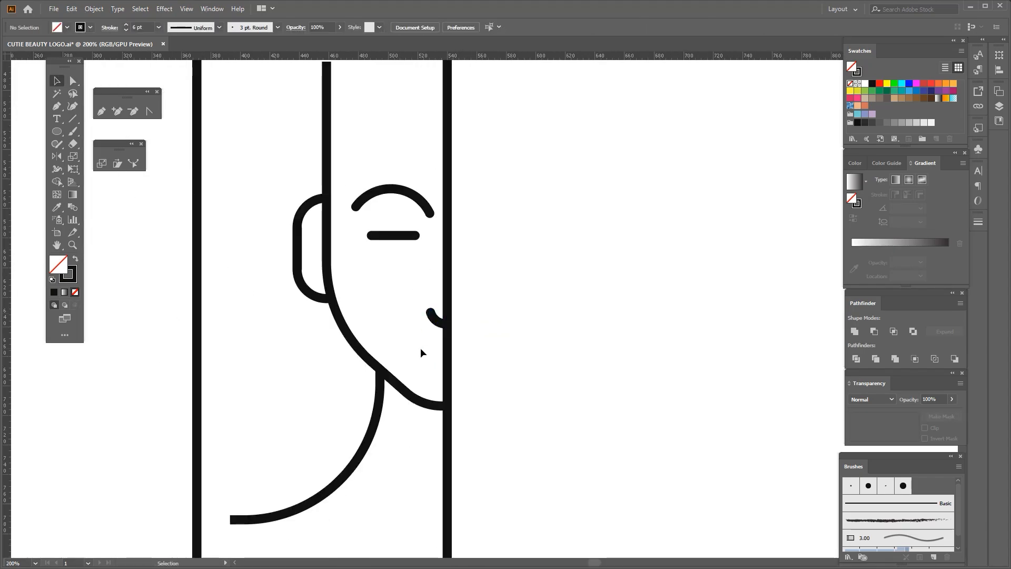
Step: Draw a wider curved half smile below the nose, ending horizontally on the center line
scroll(420, 347, "up", 1)
key("space")
left_click_drag(421, 347, 399, 326)
key("p")
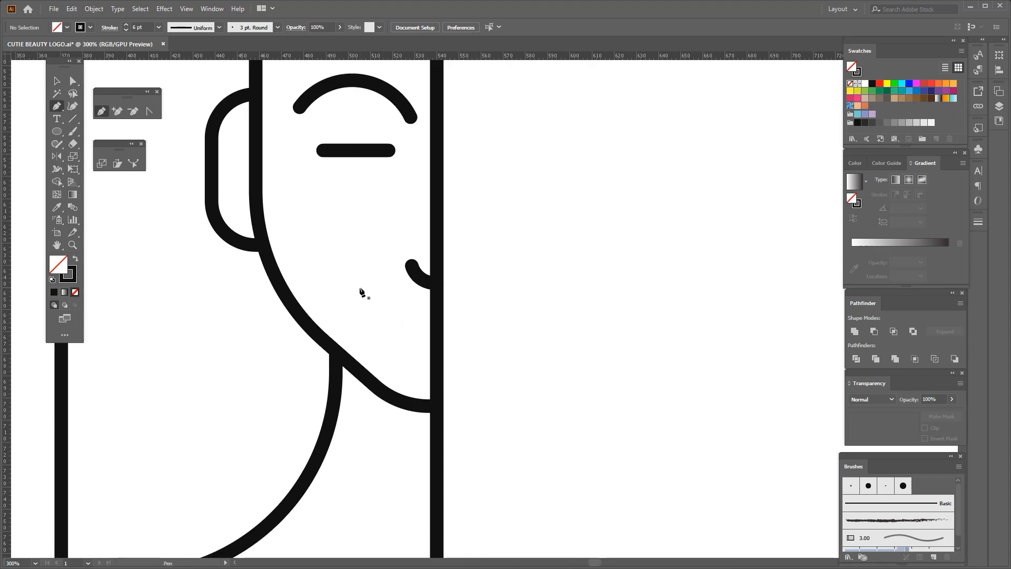
left_click(361, 291)
left_click_drag(436, 338, 494, 338)
key("space")
Step: Lower the outer end of the half smile slightly and shorten the direction handle at its center-line end
left_click(74, 81)
left_click(245, 296)
scroll(245, 296, "down", 2)
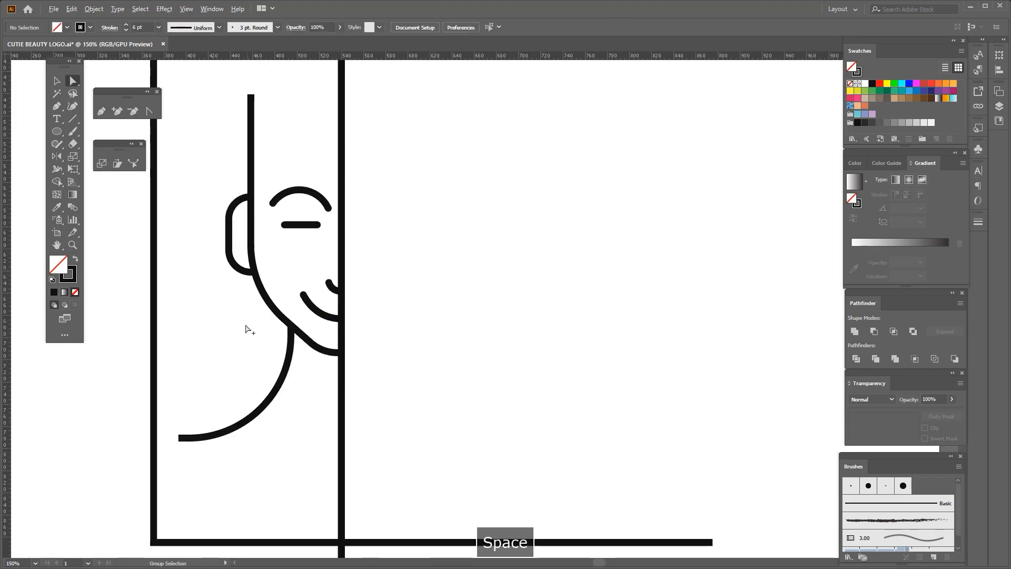
scroll(298, 295, "up", 2)
scroll(307, 287, "up", 1)
left_click(304, 291)
left_click_drag(303, 291, 303, 296)
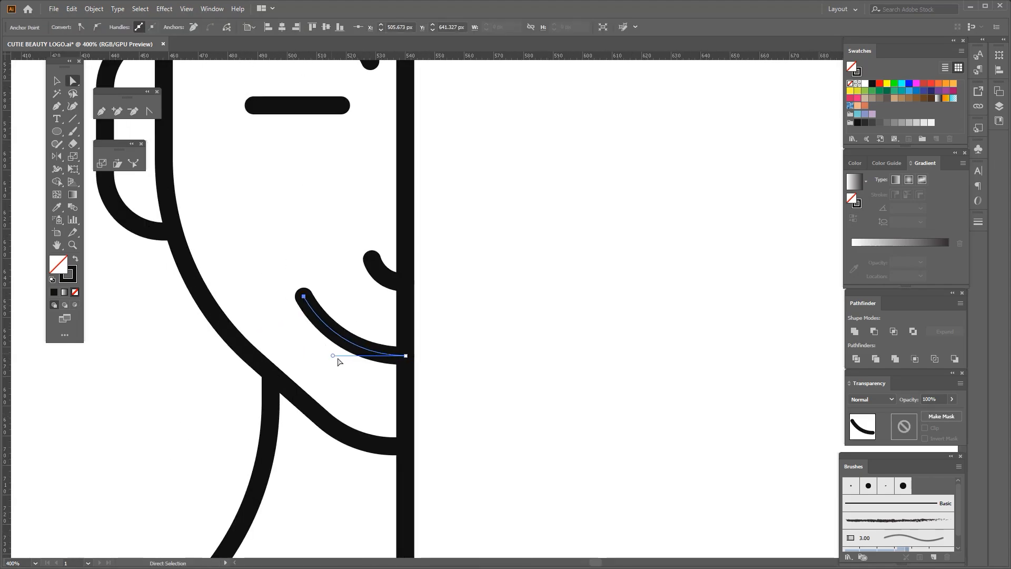
left_click_drag(333, 355, 338, 355)
scroll(350, 324, "down", 3)
left_click(289, 345)
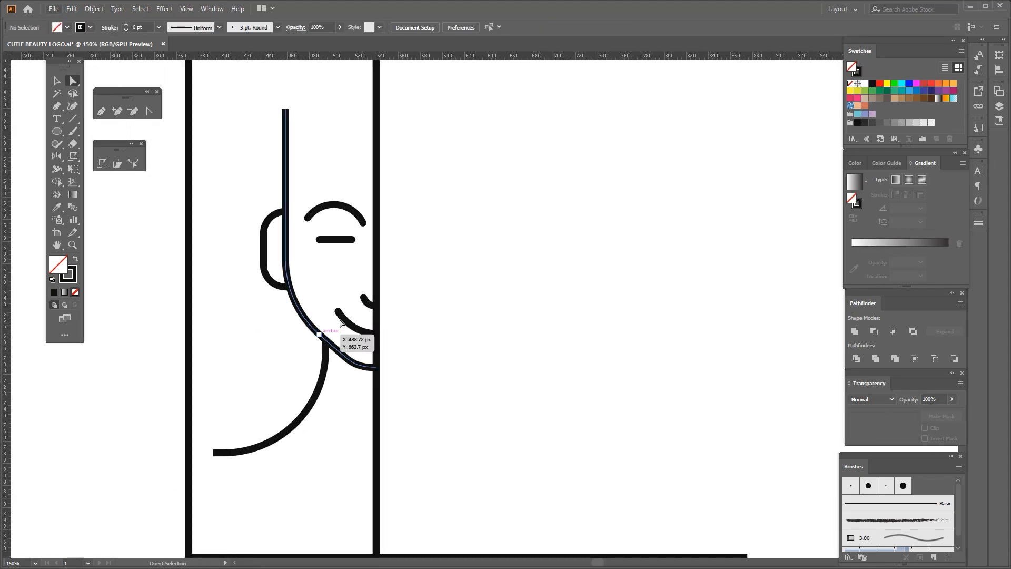
Step: Lower the half smile's outer end further, to about Y 644 px, and pull its handle closer to the center line
scroll(337, 317, "up", 2)
left_click(336, 303)
scroll(339, 317, "up", 2)
left_click_drag(333, 289, 334, 294)
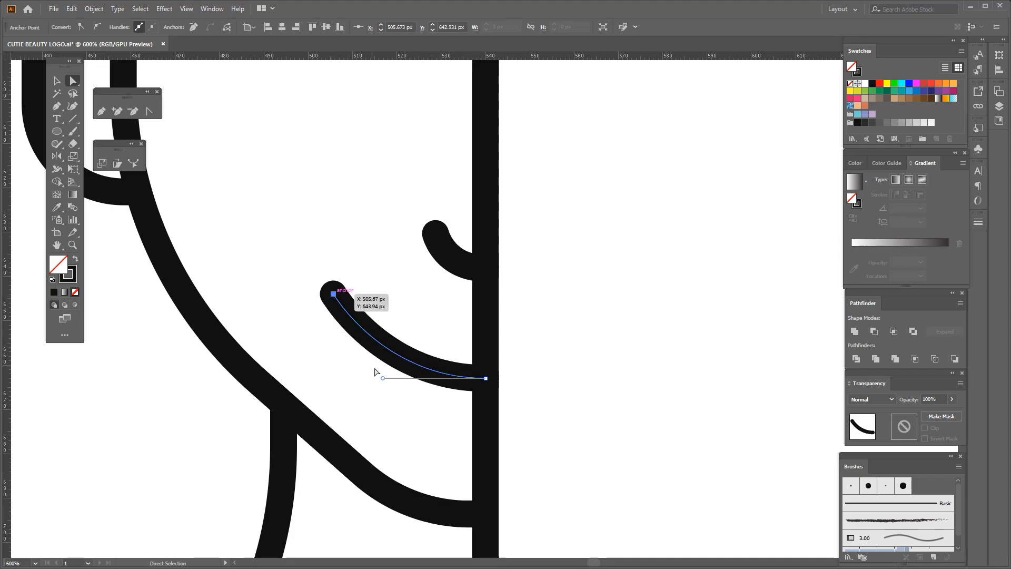
left_click_drag(383, 378, 395, 363)
scroll(396, 363, "down", 4)
key("v")
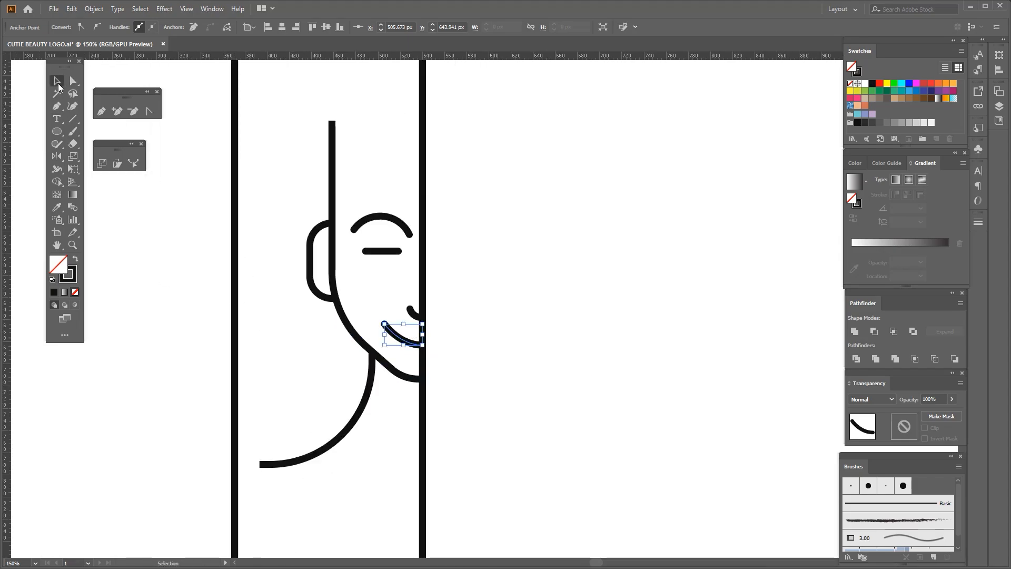
left_click(345, 291)
Step: Duplicate the whole half face with its ear, neck and shoulder in place and reflect the copy across the vertical center line
scroll(445, 428, "down", 2)
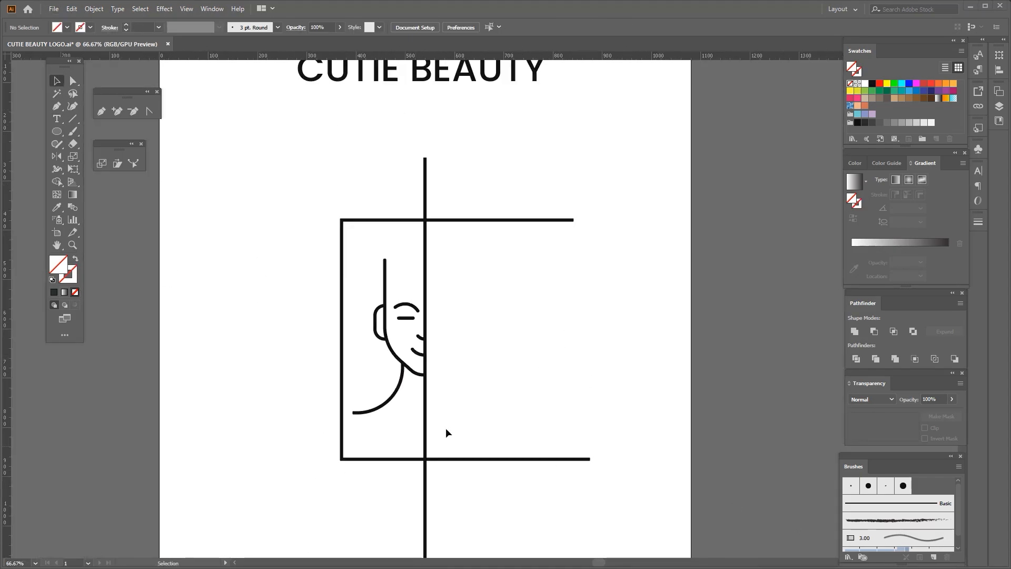
scroll(375, 354, "up", 2)
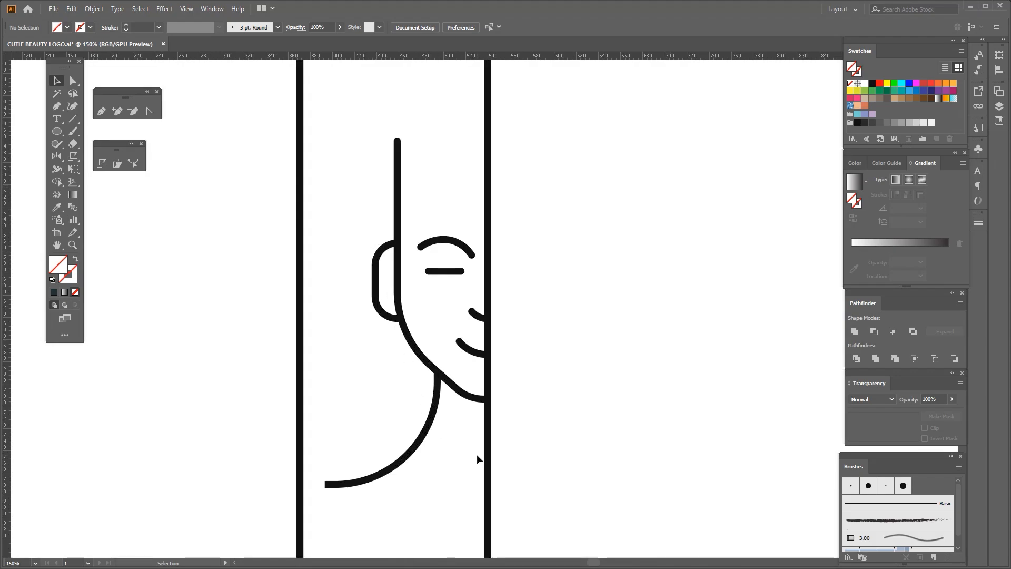
left_click_drag(352, 194, 475, 454)
key("ctrl+c")
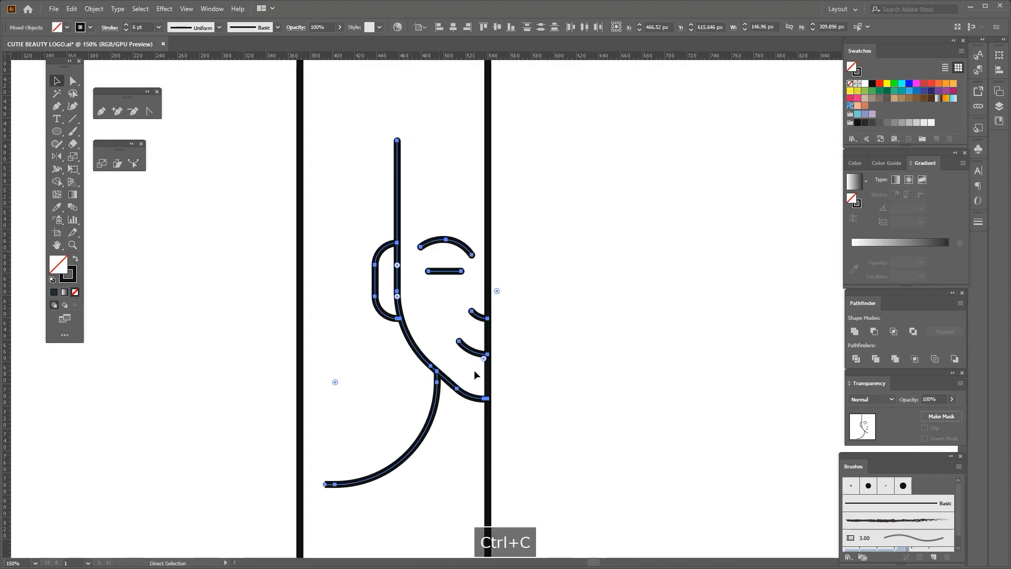
key("ctrl+f")
key("r")
key("o")
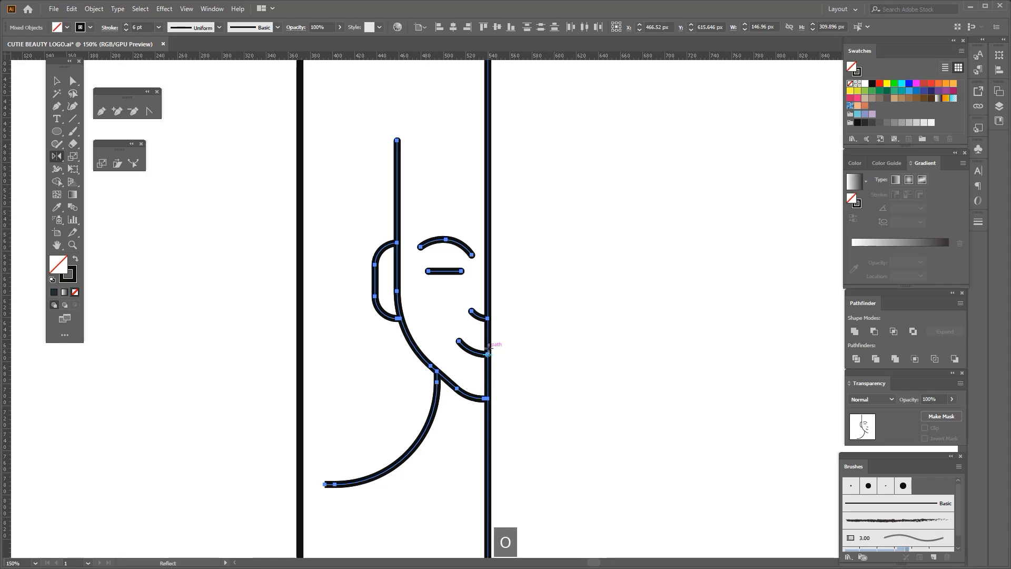
left_click(488, 354)
left_click_drag(487, 300, 299, 302)
key("v")
left_click(164, 300)
scroll(236, 295, "down", 1)
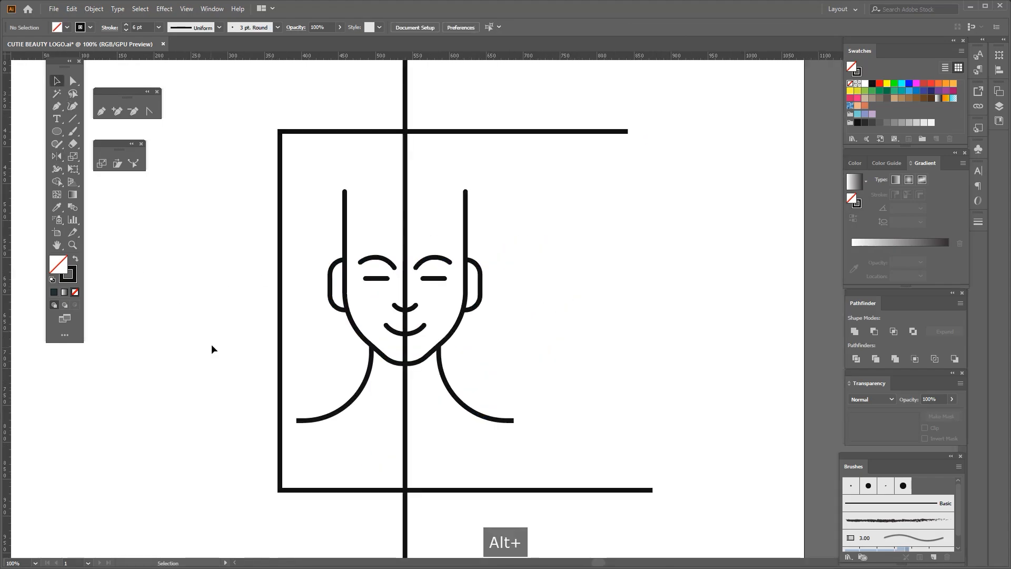
Step: Move the vertical center line sideways off the face to X 660 px
scroll(212, 344, "up", 1)
scroll(364, 343, "down", 1)
left_click(456, 181)
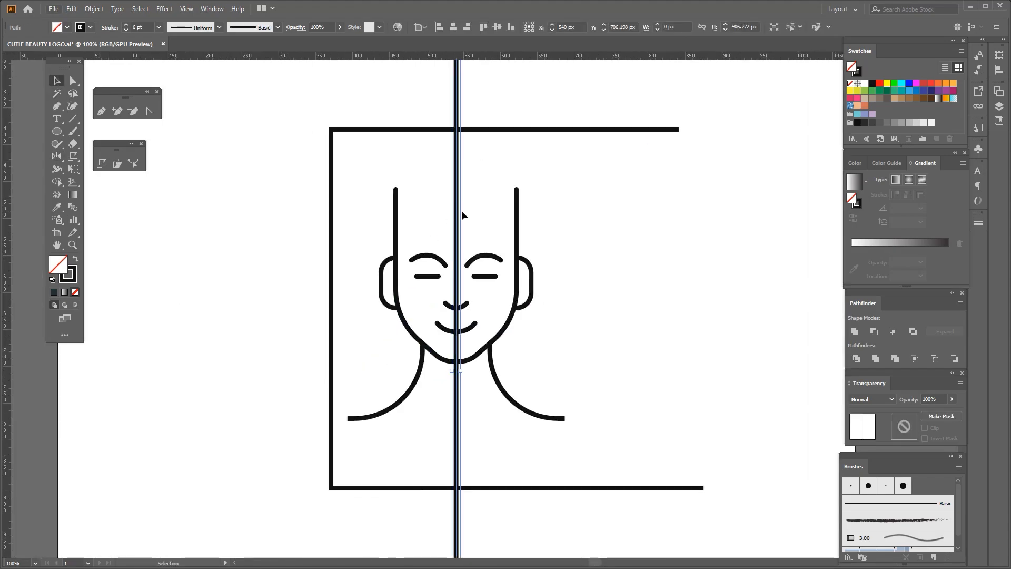
scroll(456, 295, "up", 3)
scroll(415, 304, "down", 1)
left_click_drag(420, 204, 452, 220)
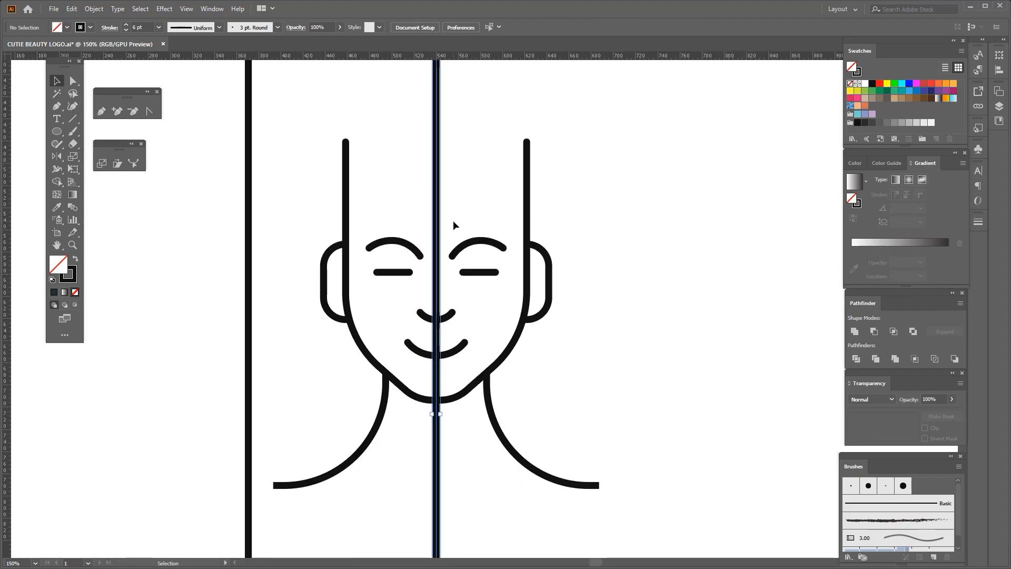
key("shift+Right")
key("shift+Right")
Step: Join the two halves of the nose curve at their shared middle points
left_click(76, 83)
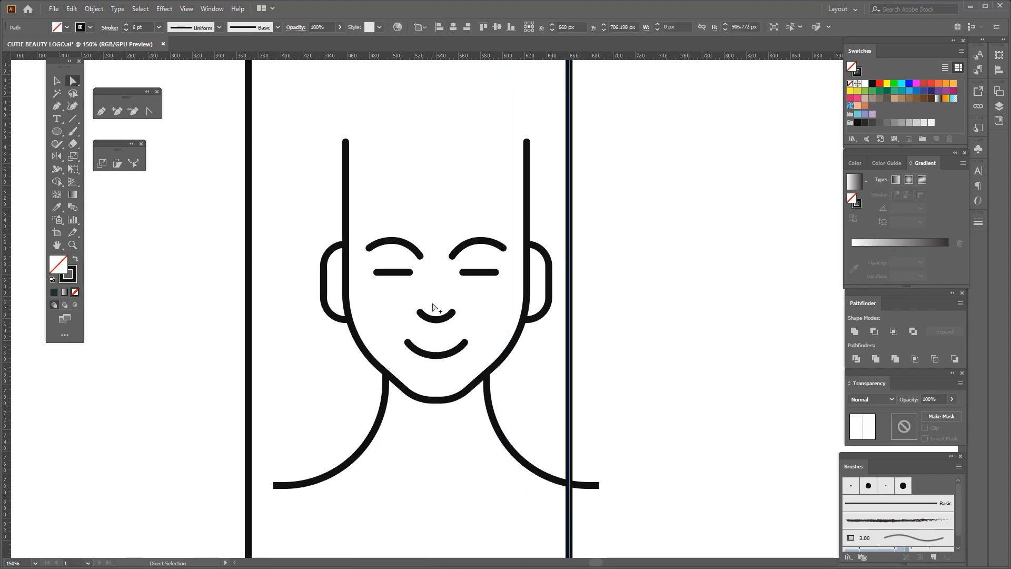
scroll(428, 311, "up", 3)
left_click_drag(430, 314, 459, 355)
key("ctrl+j")
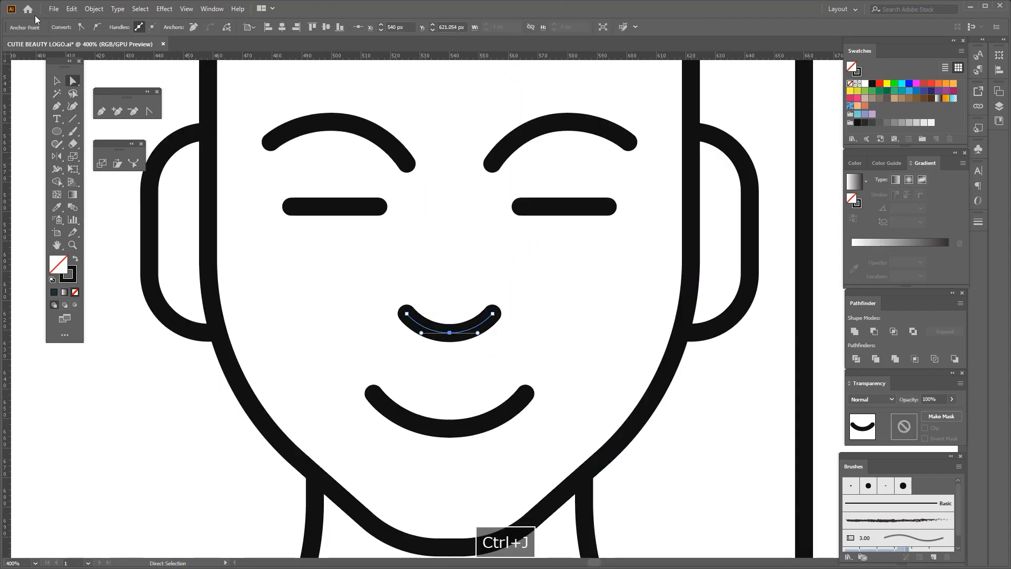
Step: Scale the joined nose curve down slightly around its center to about 19.7 by 4.5 px
left_click(59, 81)
scroll(411, 285, "up", 2)
scroll(483, 343, "down", 2)
left_click_drag(486, 344, 487, 348)
scroll(487, 348, "up", 2)
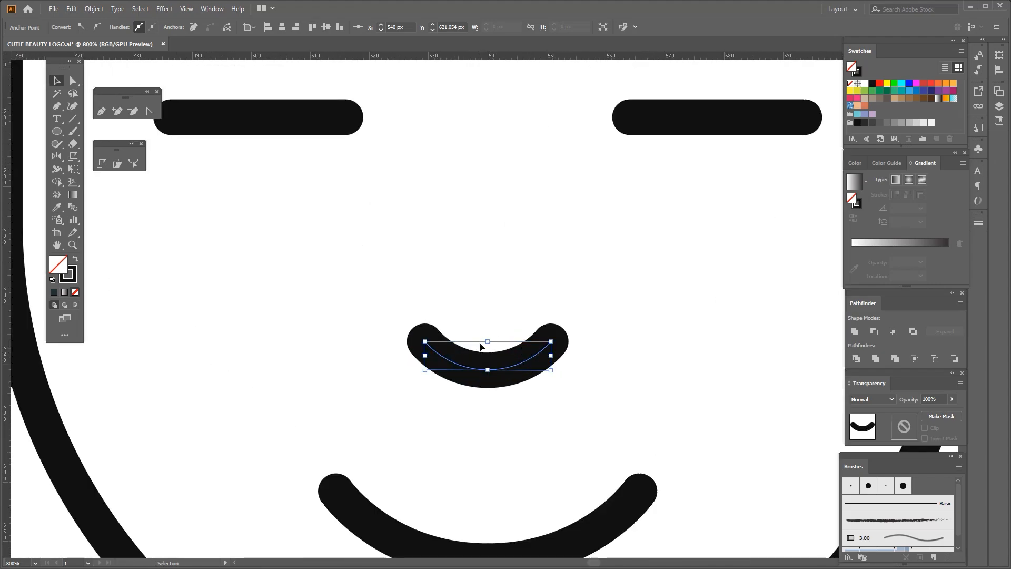
scroll(434, 325, "down", 3)
scroll(388, 293, "up", 5)
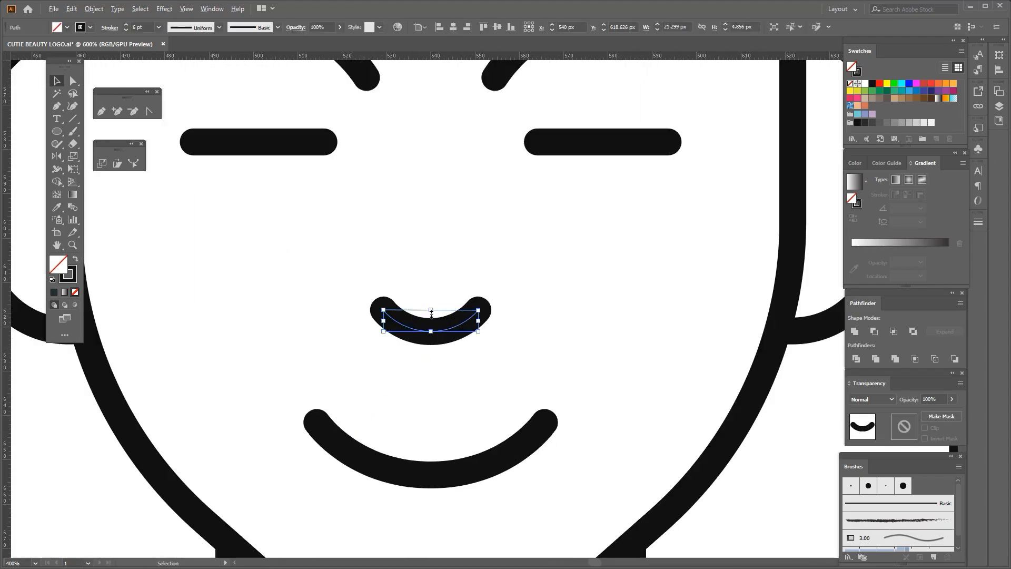
left_click_drag(430, 309, 431, 313)
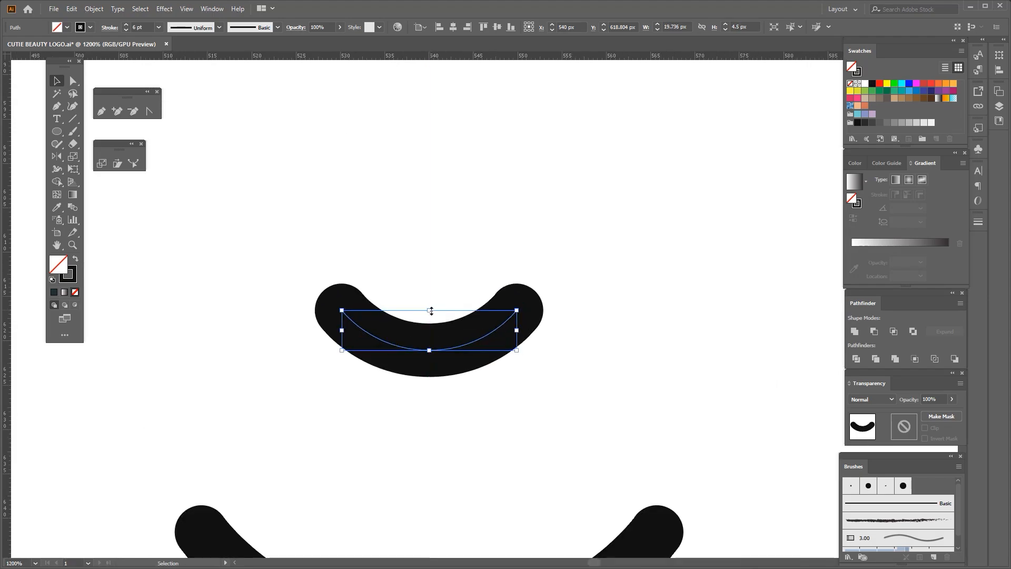
scroll(414, 339, "down", 5)
Step: Join the two halves of the smile at their shared middle points
left_click(393, 360)
left_click_drag(424, 400, 428, 404)
key("a")
scroll(413, 389, "up", 3)
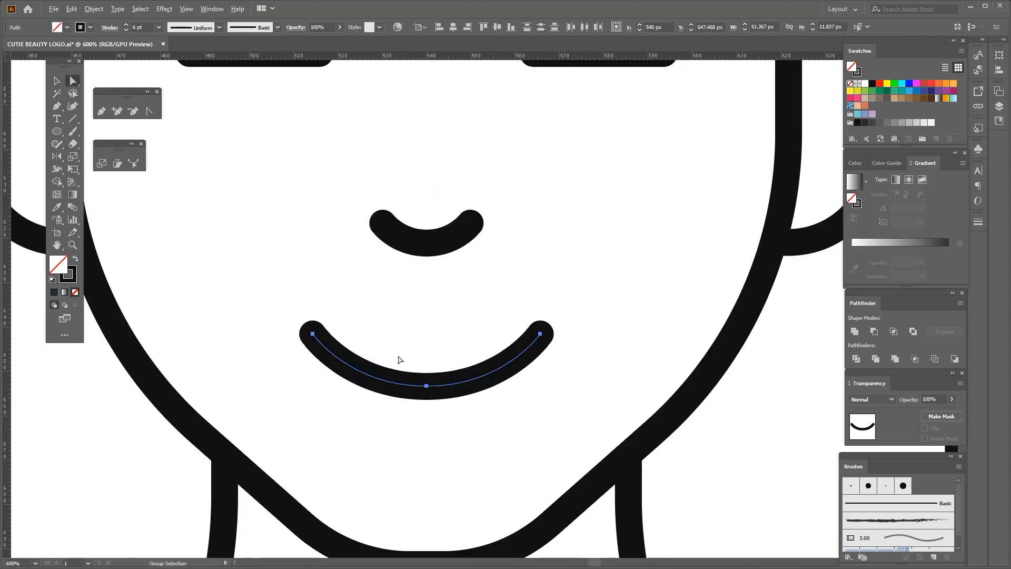
left_click_drag(398, 356, 451, 420)
key("ctrl+j")
scroll(400, 387, "down", 3)
key("v")
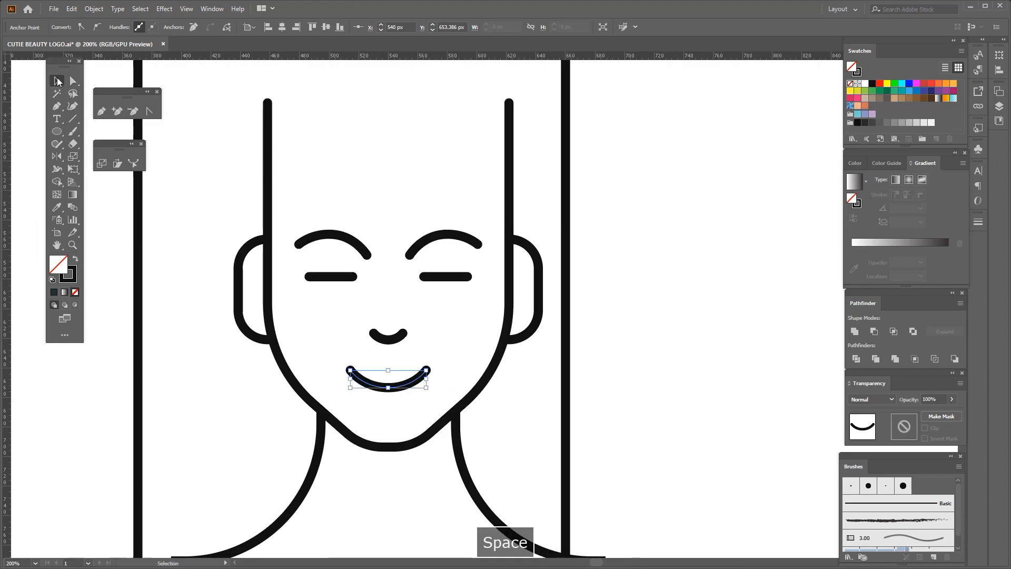
Step: Group the eyebrows, eyes, nose and smile together
scroll(410, 265, "down", 2)
left_click(229, 300)
scroll(404, 234, "up", 1)
left_click_drag(329, 247, 430, 375)
key("ctrl+g")
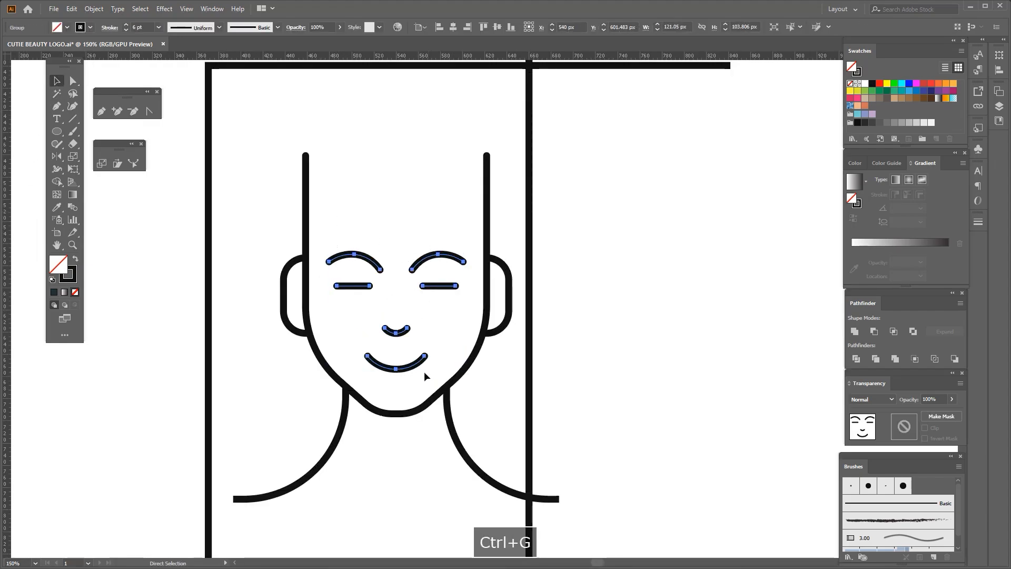
Step: Group the two halves of the face outline
left_click_drag(312, 201, 313, 202)
left_click_drag(277, 124, 501, 190)
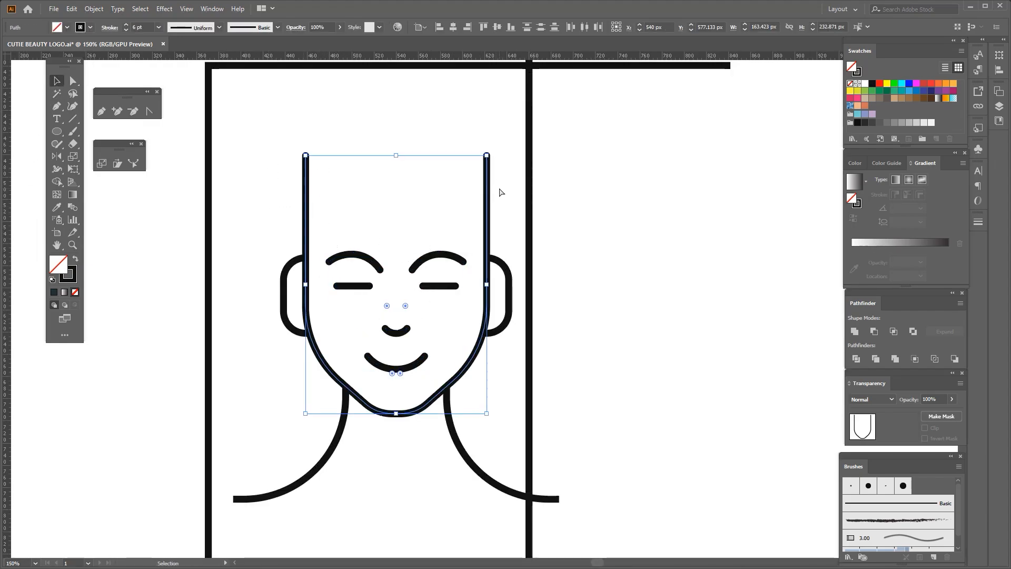
key("ctrl+g")
left_click_drag(298, 128, 341, 192)
left_click(354, 254, "shift")
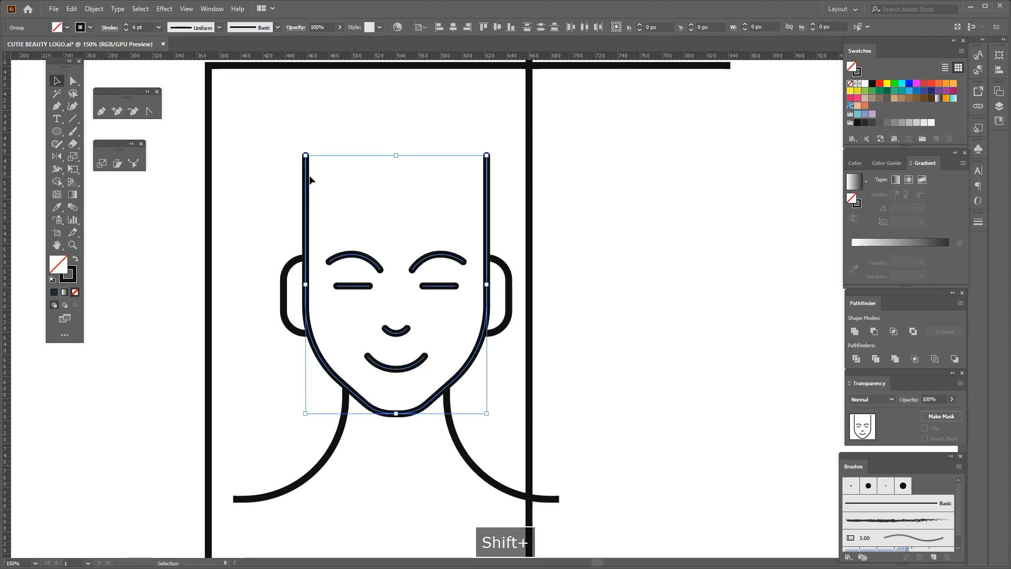
left_click(305, 175)
left_click(375, 145)
scroll(397, 286, "down", 2)
scroll(416, 307, "up", 1)
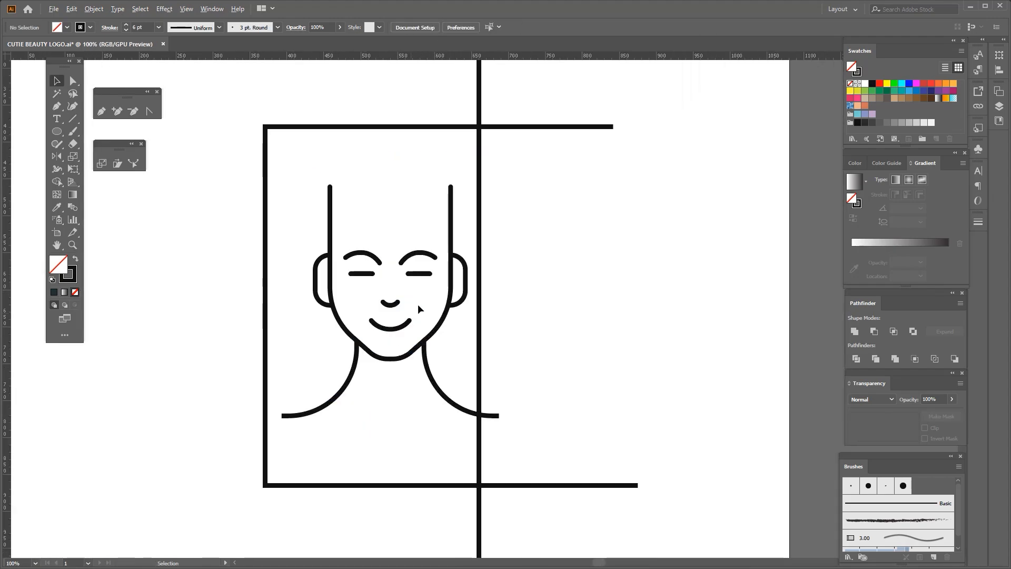
Step: Move the vertical center line back onto the middle of the face at X 540 px
left_click(479, 360)
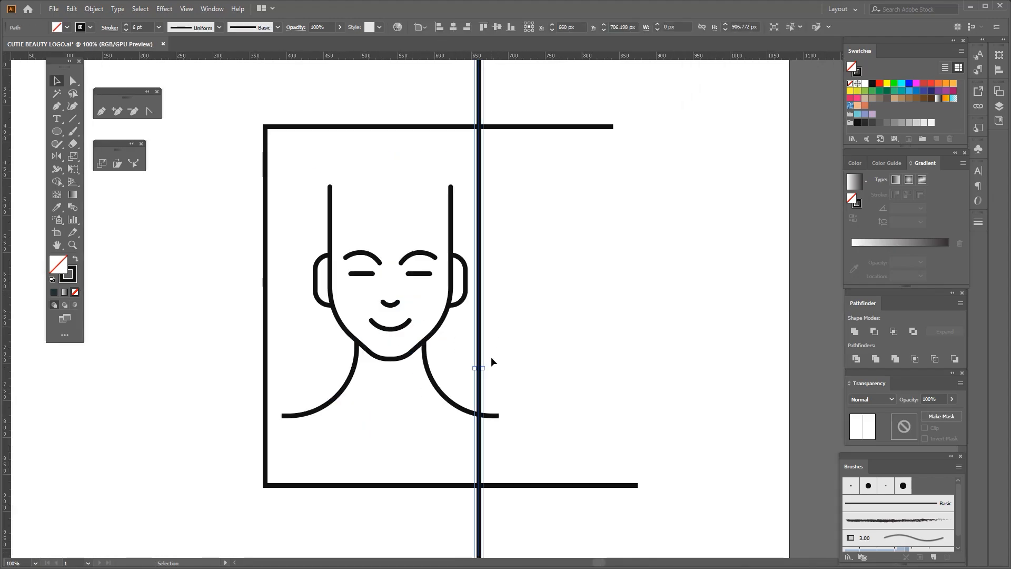
key("shift+Left")
key("shift+Left")
key("shift+Left")
key("shift+Left")
key("shift+Left")
key("shift+Left")
key("shift+Left")
key("shift+Left")
key("shift+Left")
key("shift+Left")
key("shift+Left")
key("shift+Left")
Step: Shorten the upper and lower edges of the open frame so both end on the center line at X 540 px
key("a")
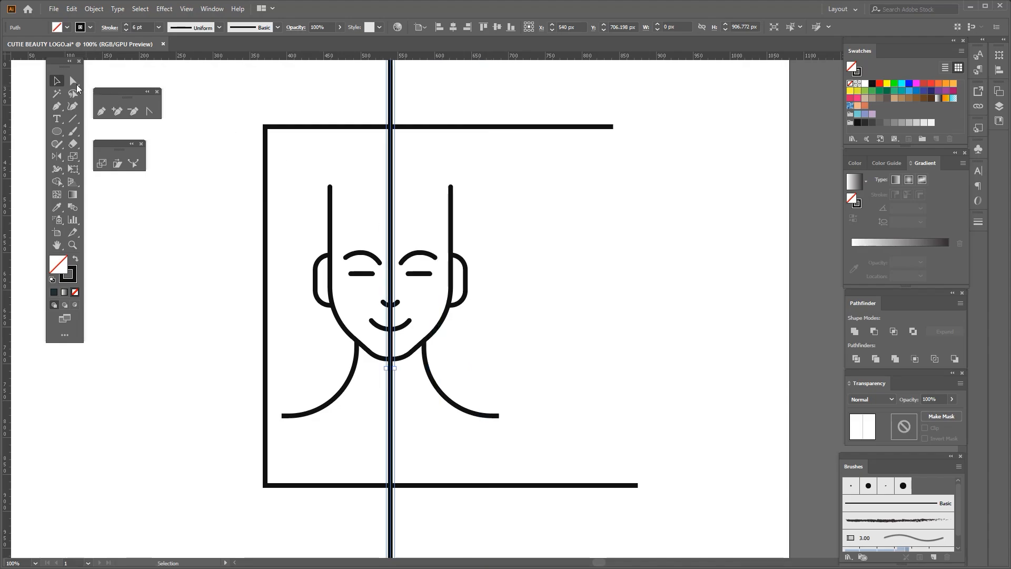
left_click(576, 107)
left_click_drag(576, 107, 392, 475)
scroll(392, 490, "up", 4)
scroll(426, 461, "down", 6)
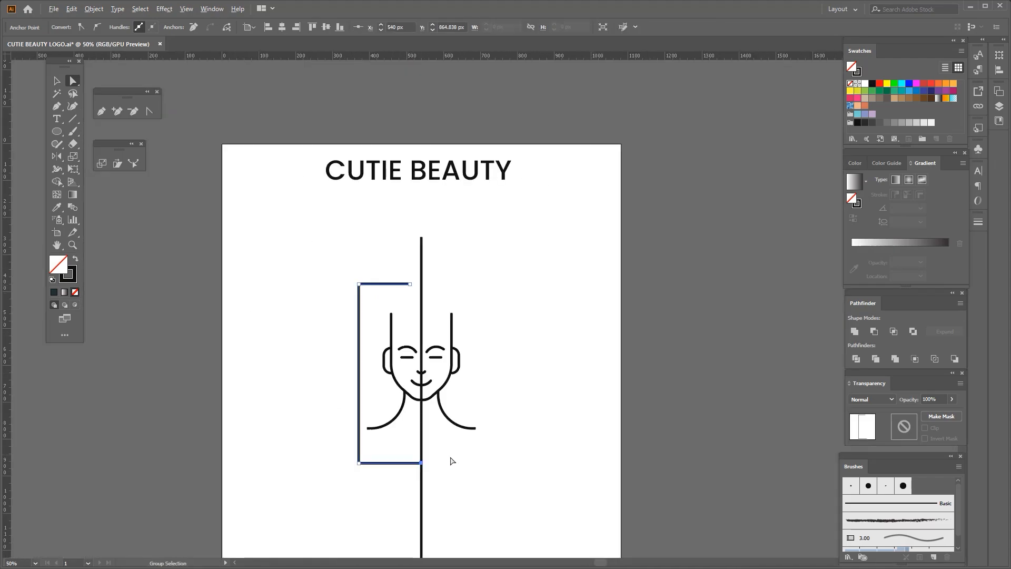
scroll(417, 314, "up", 2)
left_click_drag(403, 254, 426, 253)
scroll(427, 264, "down", 2)
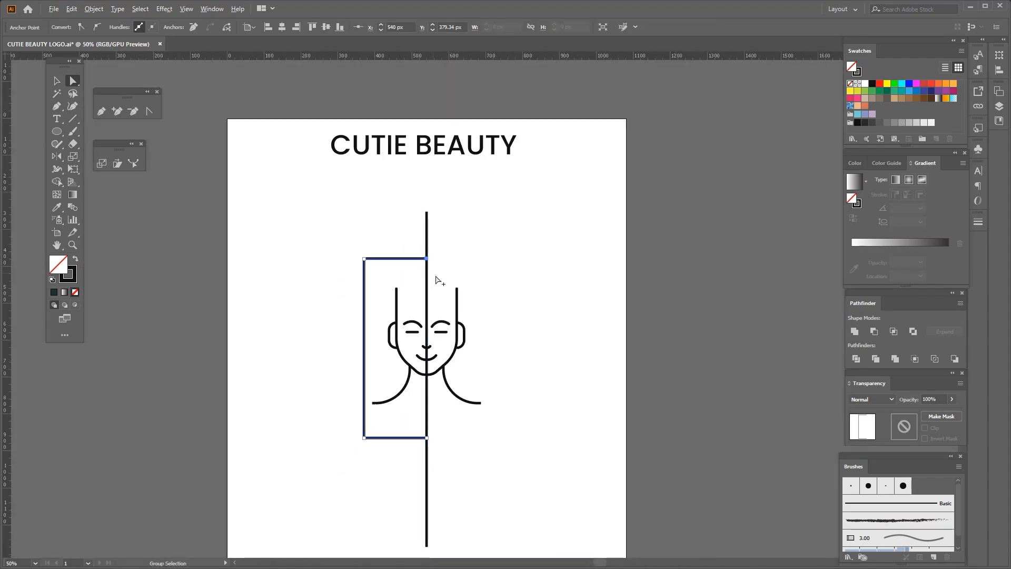
Step: Duplicate the half frame in place and reflect the copy across the vertical center line
left_click(61, 83)
scroll(311, 322, "up", 1)
left_click(389, 321)
key("ctrl+c")
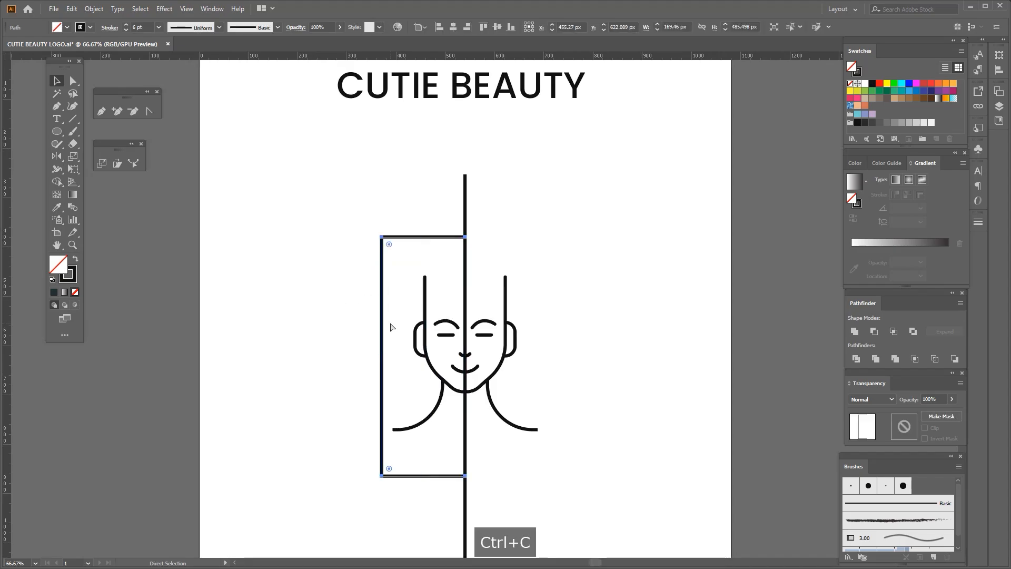
key("r")
key("o")
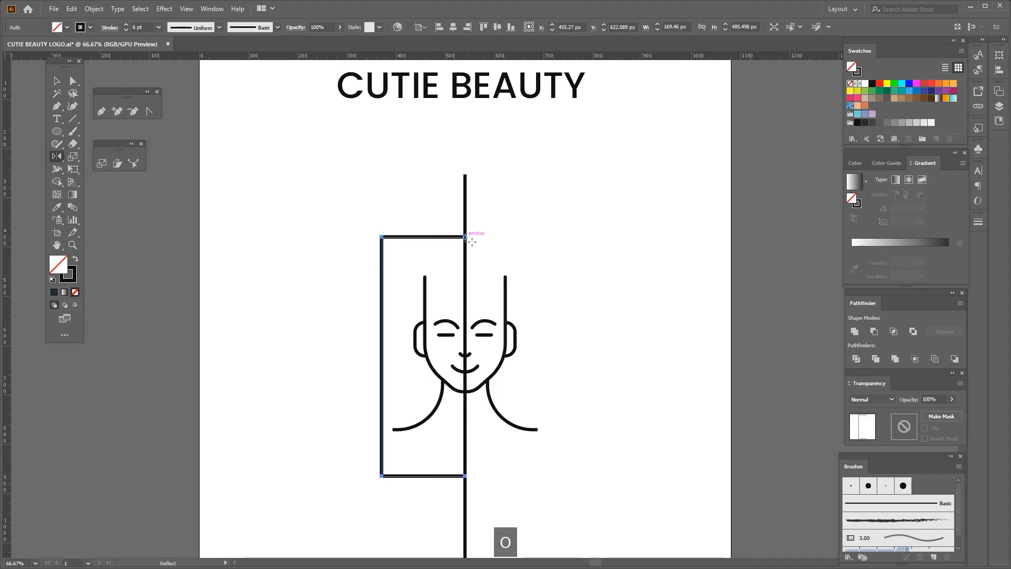
left_click(465, 237)
left_click_drag(469, 241, 205, 297)
Step: Join the two frame halves into one closed rectangle, leaving the center line separate
left_click(73, 82)
scroll(484, 236, "up", 2)
left_click_drag(385, 164, 455, 202)
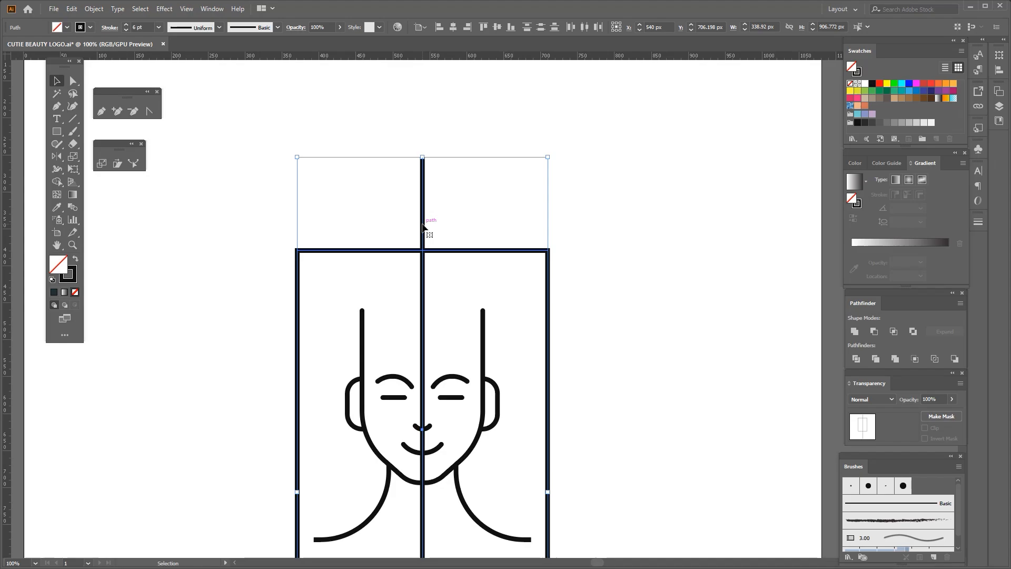
left_click(423, 223)
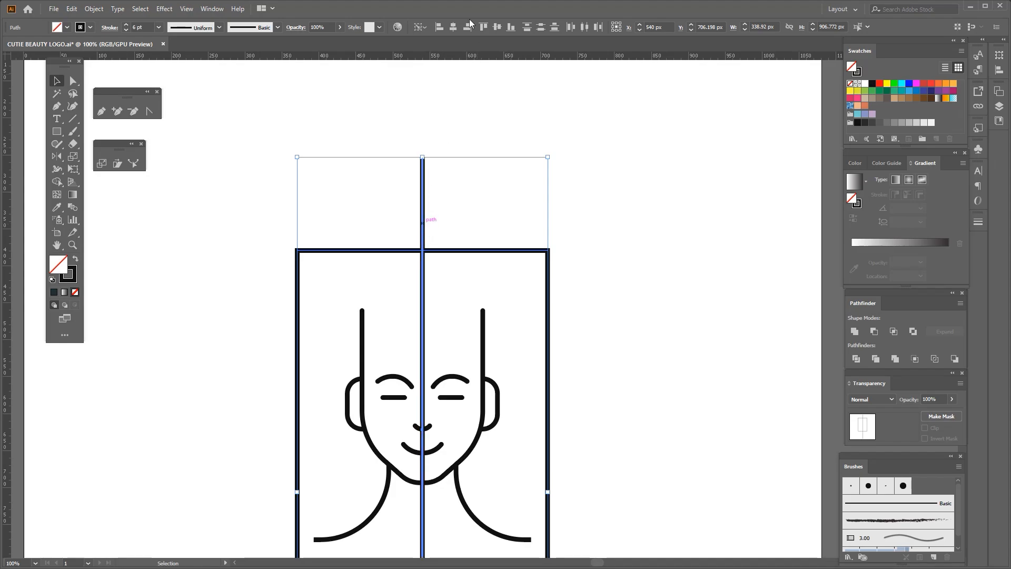
left_click(466, 167)
left_click(308, 250)
Step: Round all four corners of the frame rectangle fully, to a radius of 169.46 px
key("ctrl+minus")
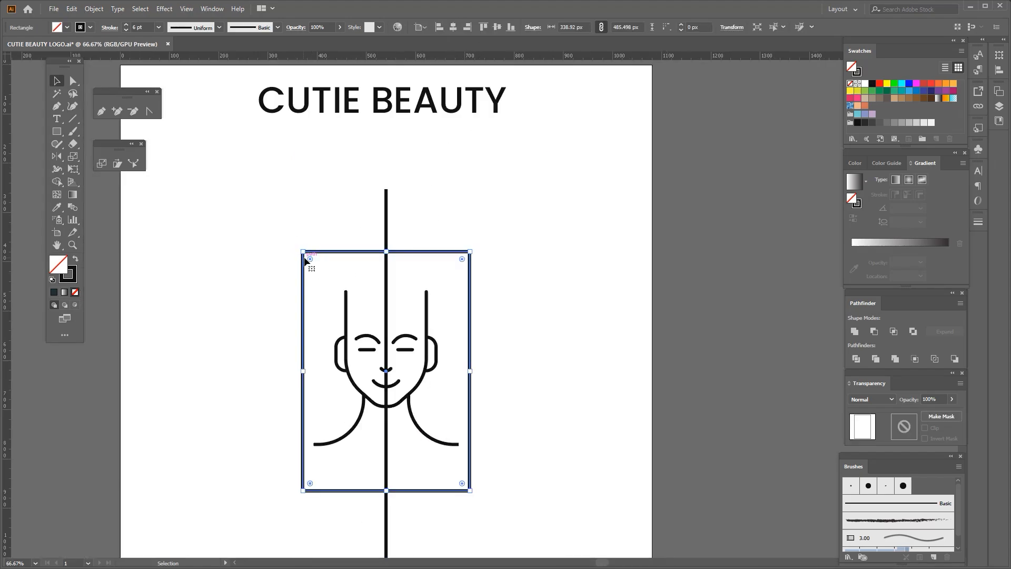
left_click_drag(306, 257, 362, 353)
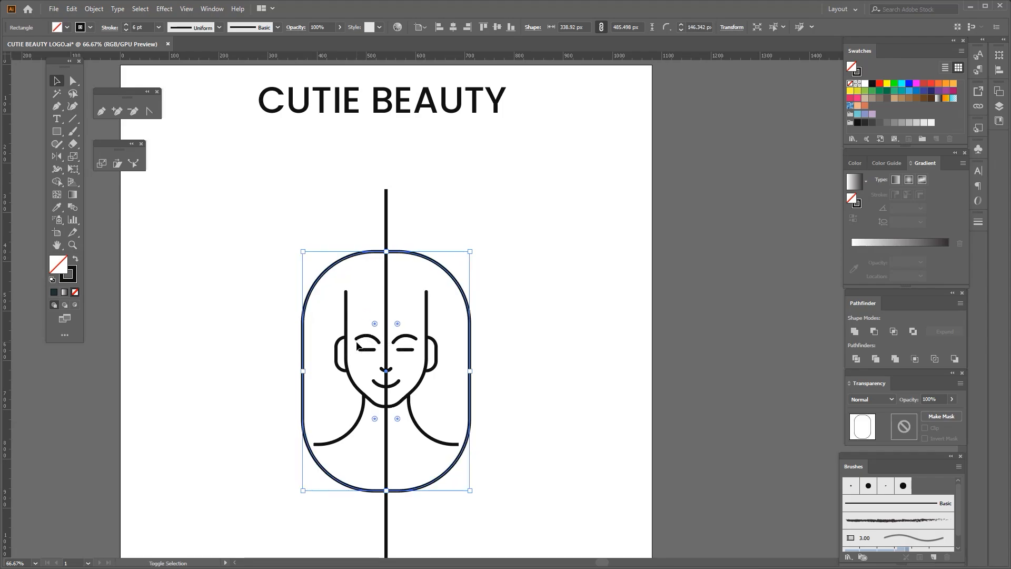
key("ctrl+plus")
Step: Paste a copy of the rounded frame directly behind it and set the copy's stroke weight to 35 pt
key("ctrl+c")
key("ctrl+b")
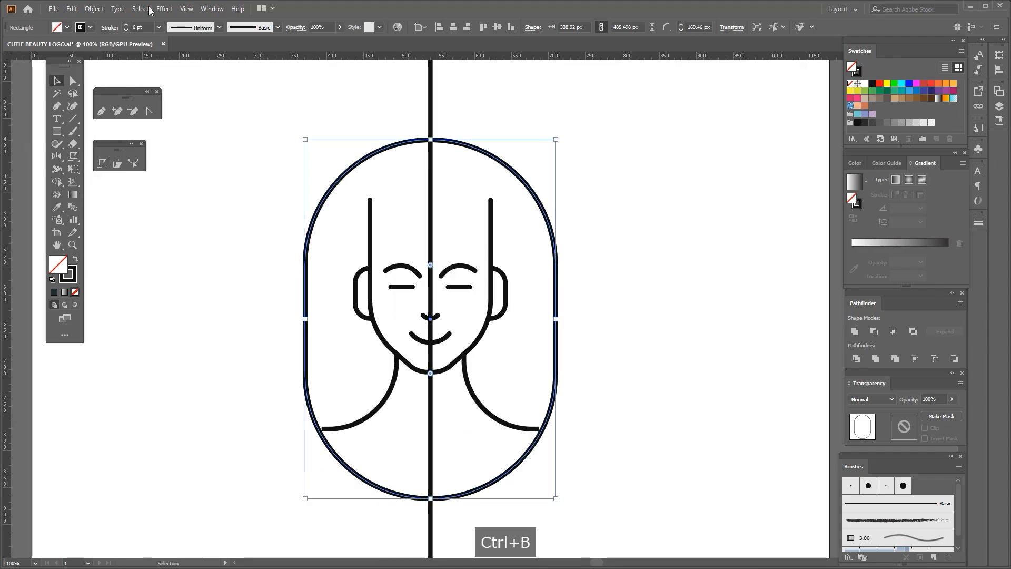
left_click(137, 28)
scroll(137, 28, "up", 17)
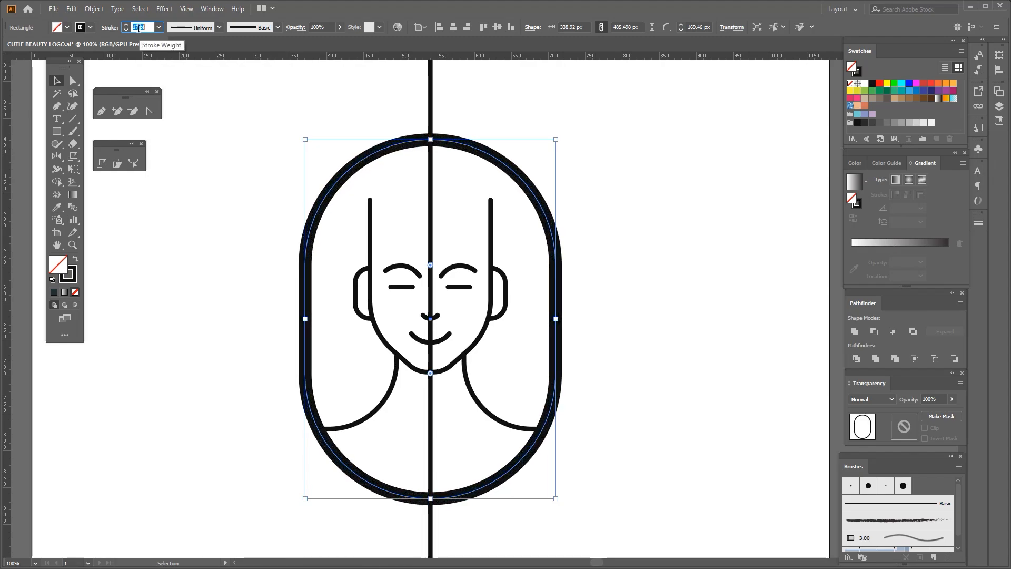
scroll(137, 28, "up", 8)
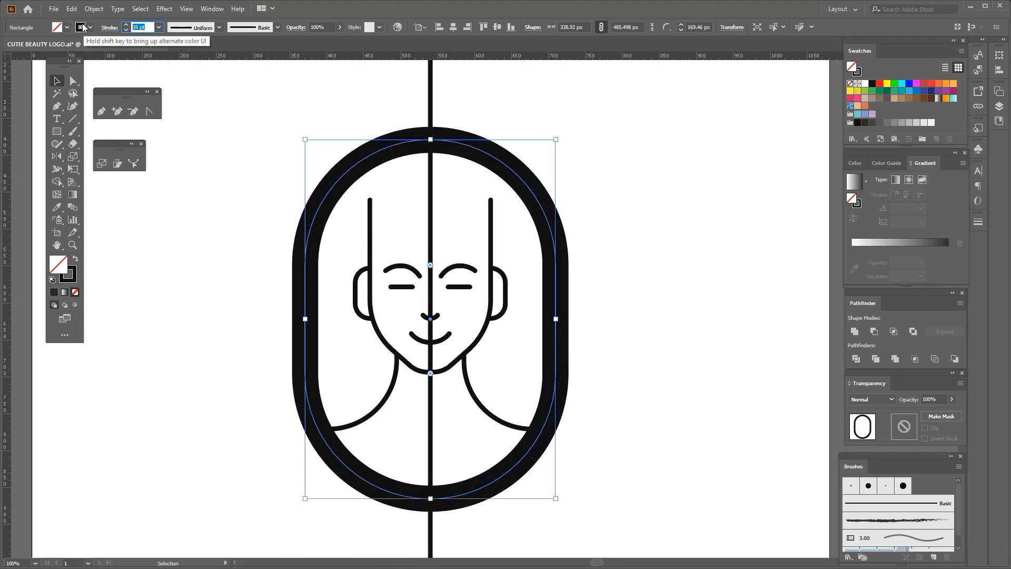
Step: Convert the thick frame stroke into one solid rounded shape and swap its fill and stroke to get an outer outline
left_click(93, 8)
left_click(263, 287)
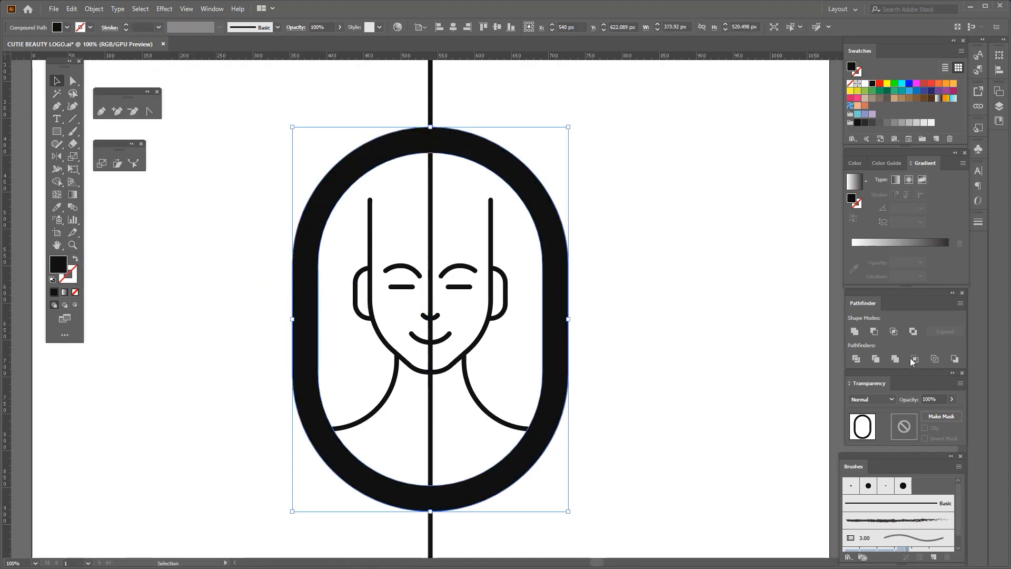
left_click(854, 331)
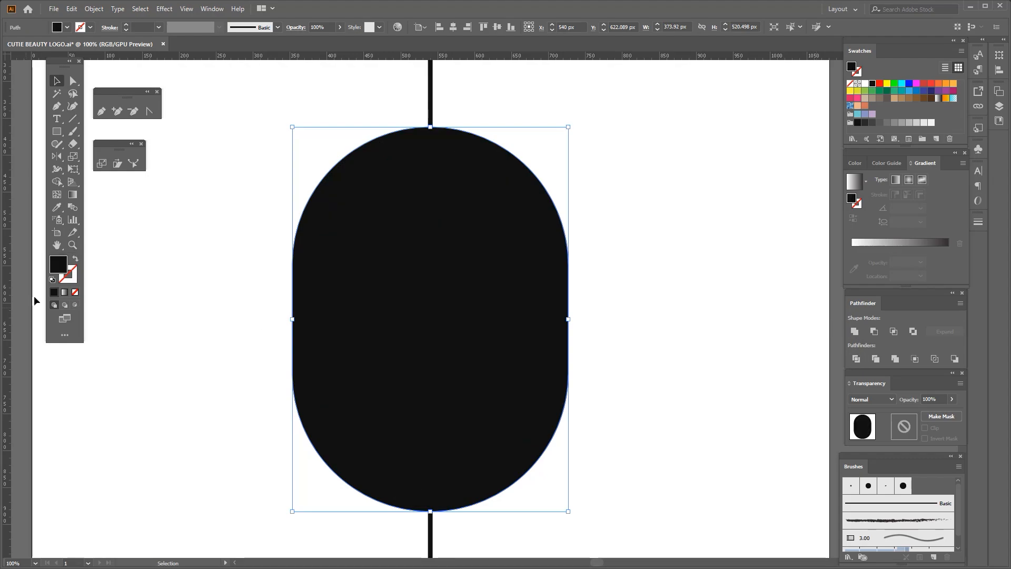
left_click(75, 260)
left_click(260, 308)
Step: Match the stroke style of the inner frame, face, ears, neck and shoulder lines at 6 pt with rounded ends
left_click_drag(299, 345, 299, 345)
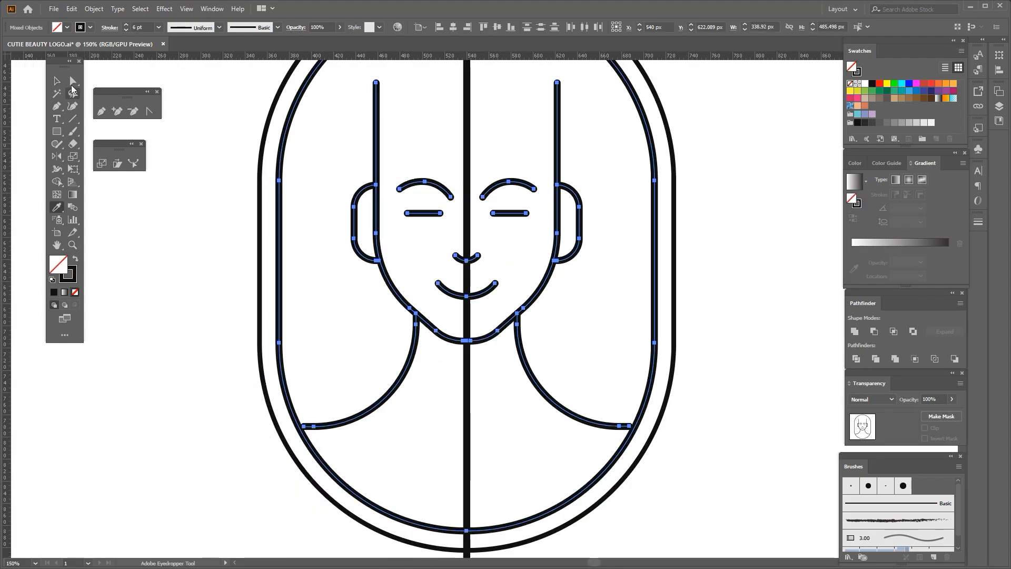
left_click(72, 82)
left_click(211, 340)
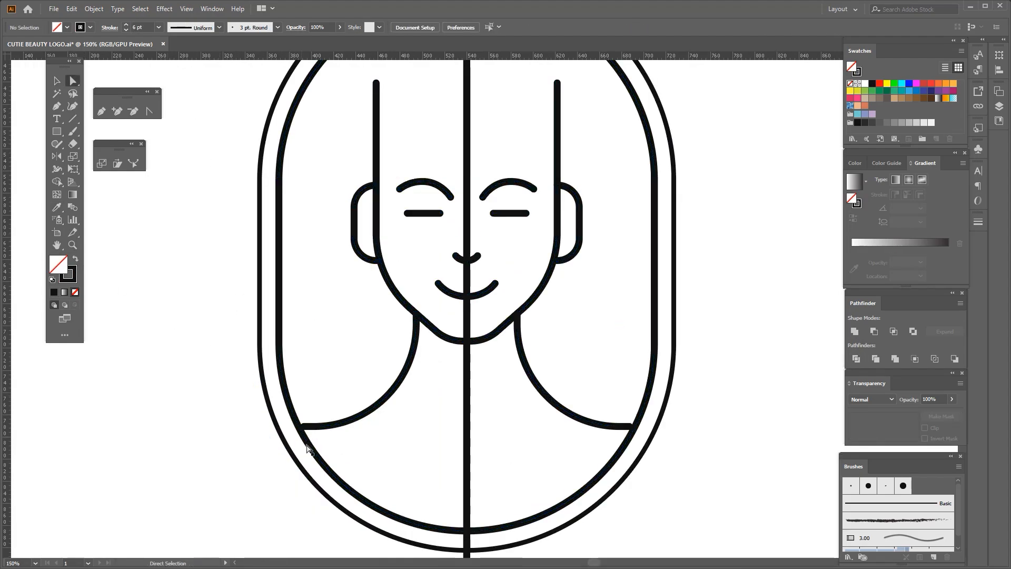
Step: Extend the left shoulder line's outer end horizontally into the inner frame, to about X 388.1 px
left_click(346, 421)
scroll(307, 438, "up", 3)
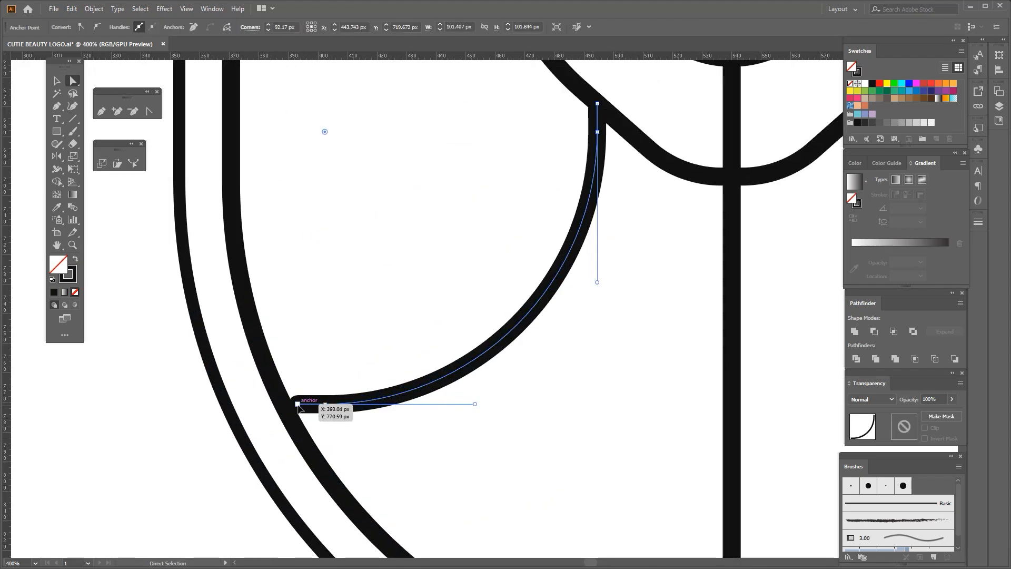
left_click_drag(297, 405, 282, 404)
scroll(313, 394, "down", 4)
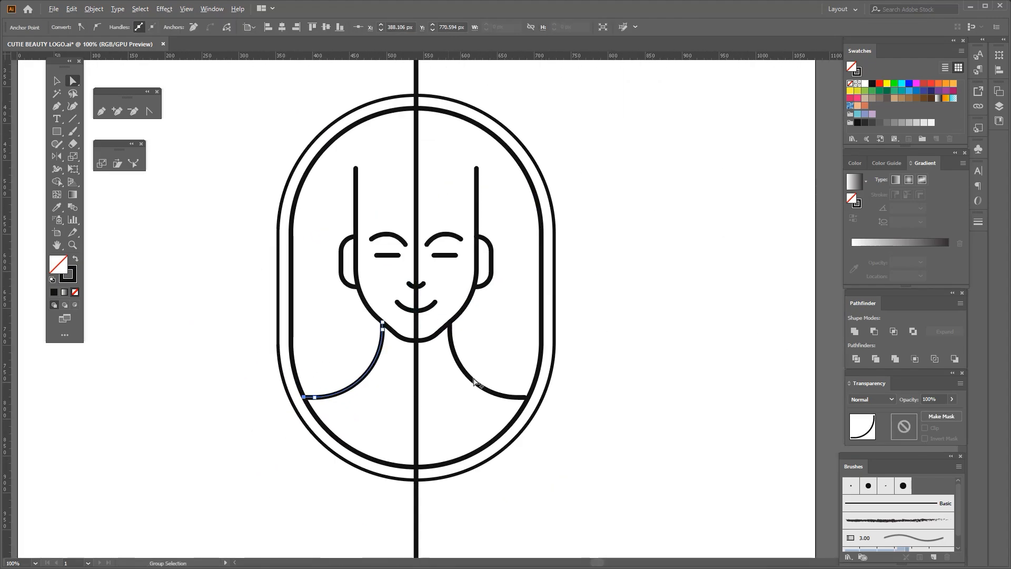
Step: Extend the right shoulder line's outer end horizontally into the inner frame, to about X 691.6 px
scroll(545, 390, "up", 3)
left_click(480, 416)
scroll(480, 428, "up", 2)
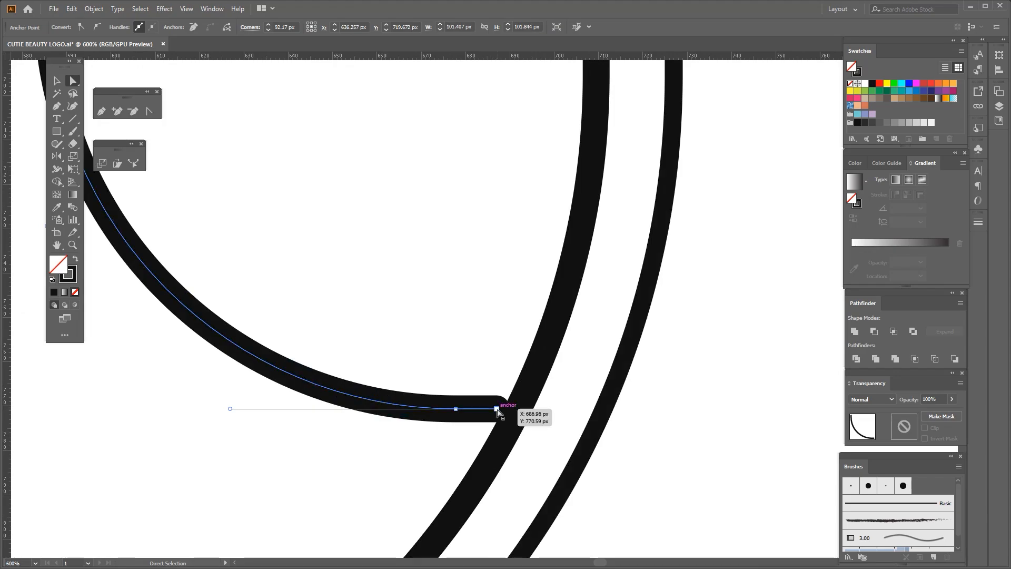
left_click_drag(497, 412, 514, 409)
scroll(564, 435, "down", 6)
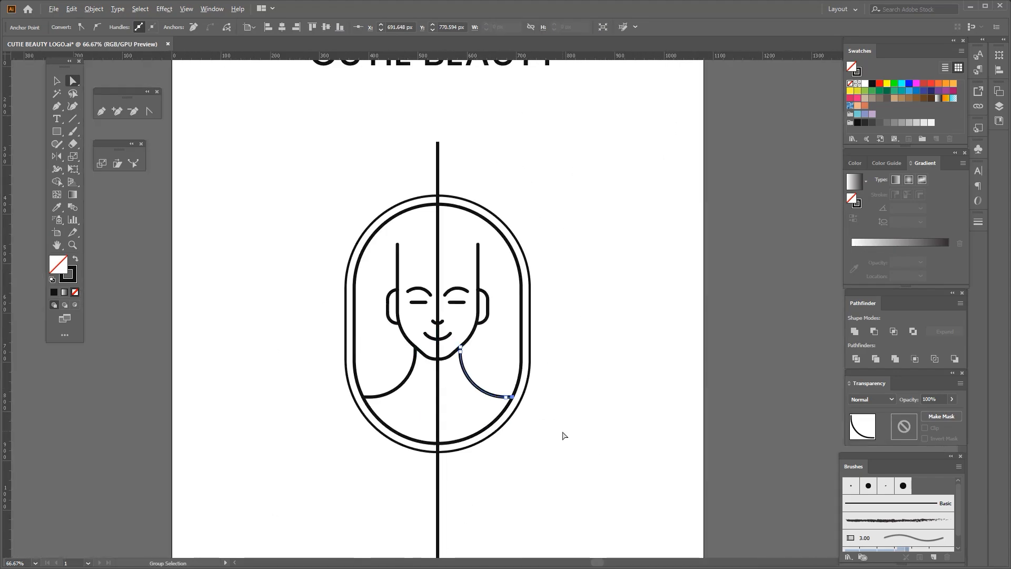
left_click(563, 435)
scroll(503, 399, "up", 1)
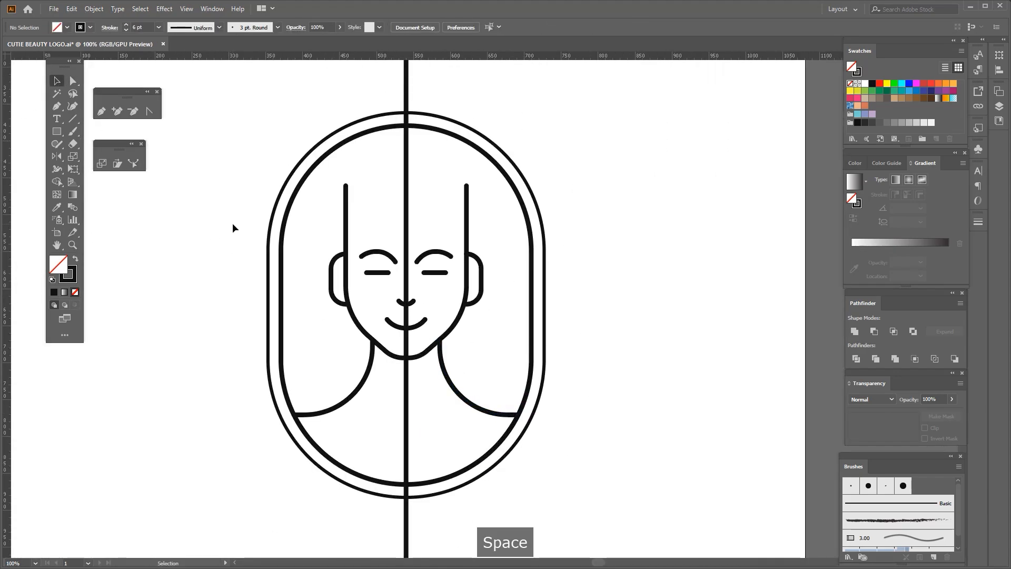
Step: Shrink the outer frame outline closer to the inner frame, to about 368.7 × 513.3 px
key("ctrl+0")
scroll(501, 230, "up", 3)
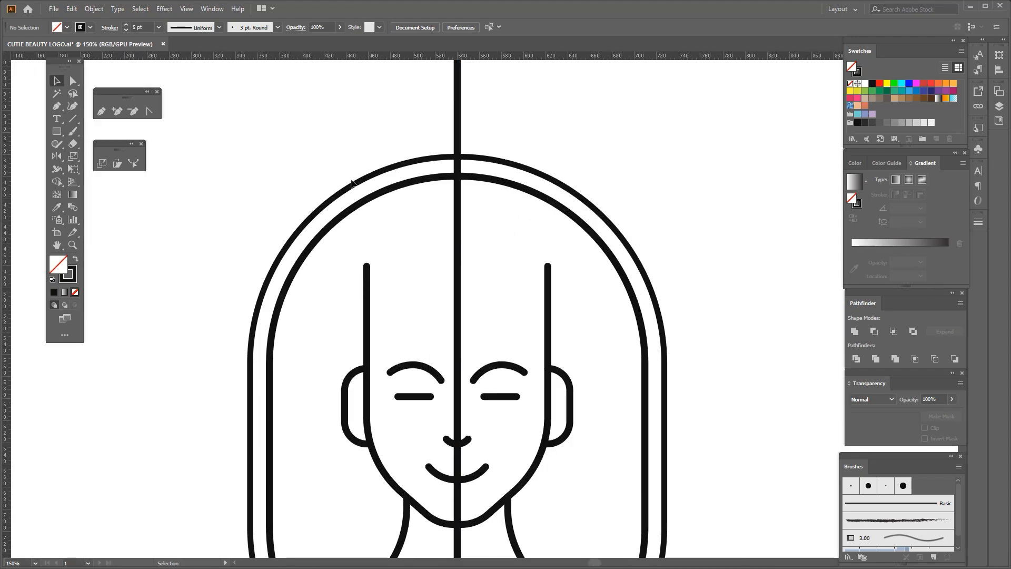
left_click(352, 181)
scroll(458, 157, "up", 2)
left_click_drag(458, 157, 458, 163)
scroll(458, 162, "down", 2)
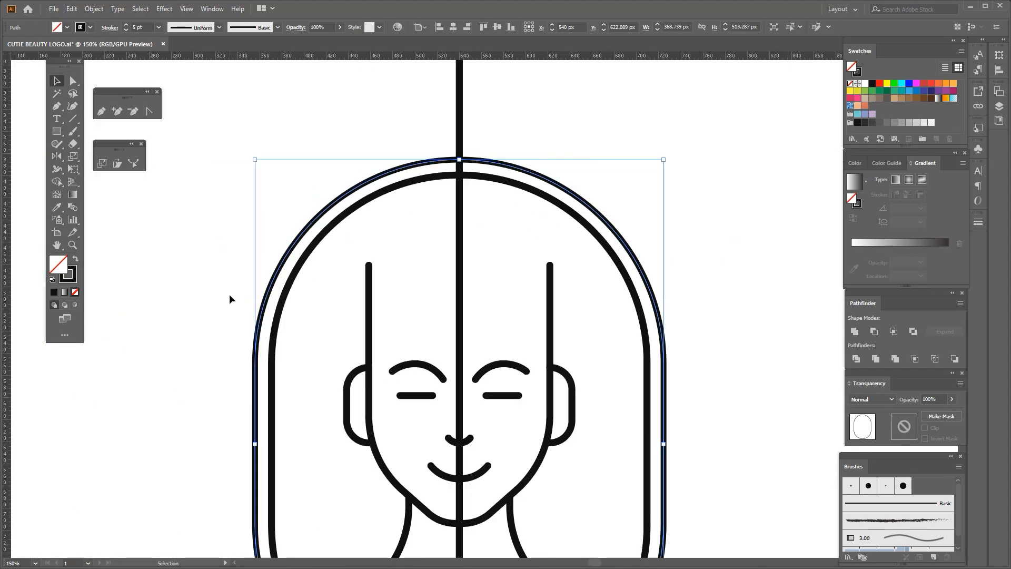
Step: Set the outer frame outline's stroke to 4 pt and slightly tighten its gap to the inner frame
scroll(229, 293, "down", 2)
scroll(225, 375, "up", 2)
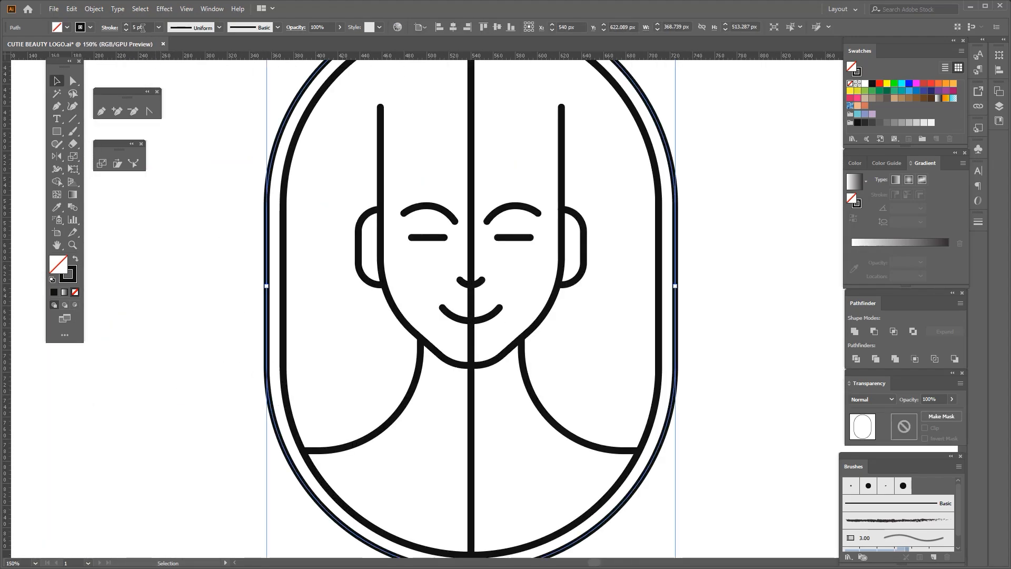
scroll(143, 27, "down", 1)
left_click(198, 280)
scroll(210, 295, "down", 1)
scroll(300, 487, "up", 2)
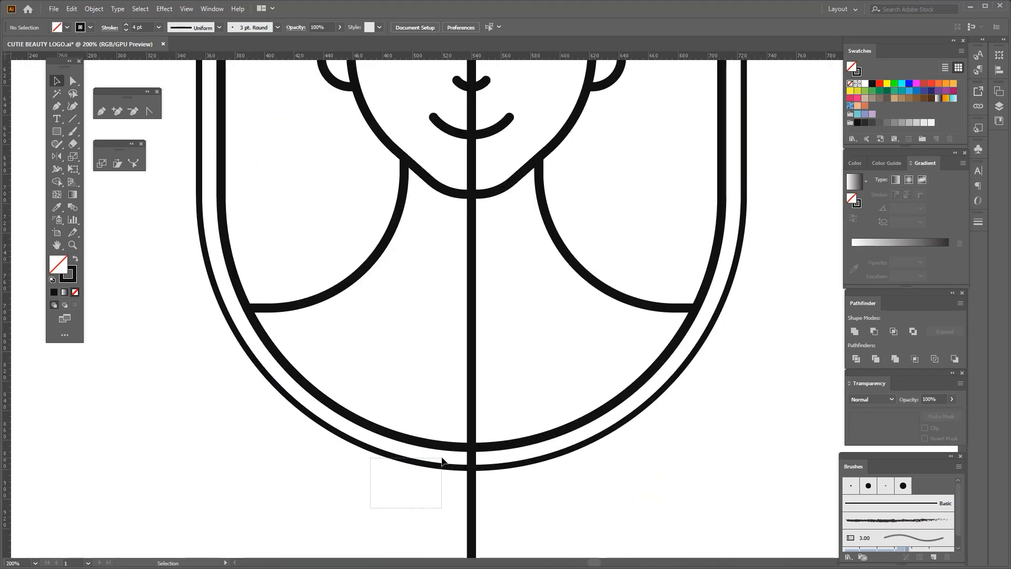
scroll(471, 485, "up", 3)
left_click_drag(442, 458, 474, 423)
scroll(452, 417, "down", 3)
left_click(344, 441)
scroll(344, 440, "down", 2)
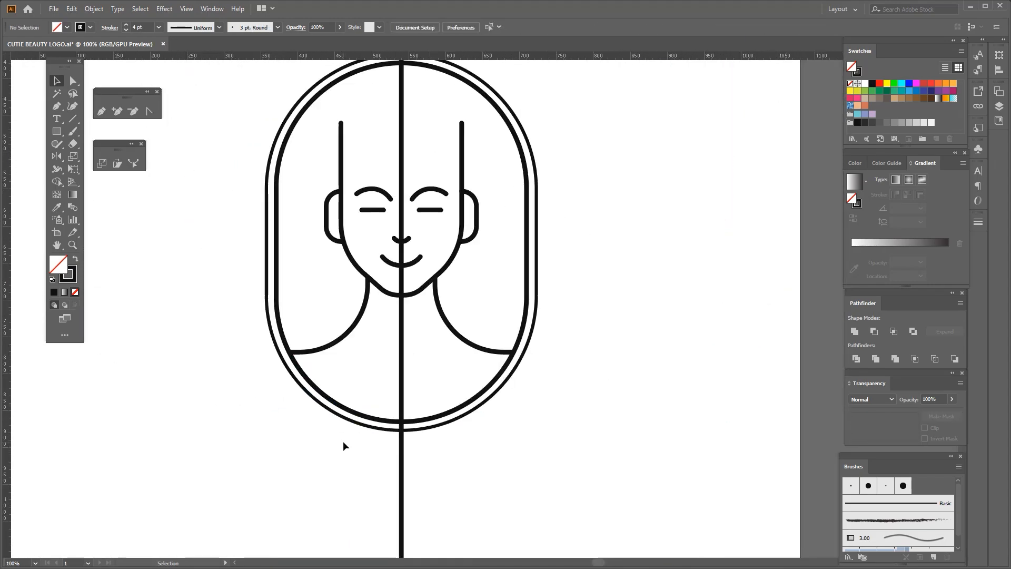
Step: Delete the vertical centre guide line running through the face and frames
key("space")
left_click_drag(262, 383, 266, 438)
scroll(388, 308, "up", 1)
scroll(389, 284, "down", 1)
left_click(400, 229)
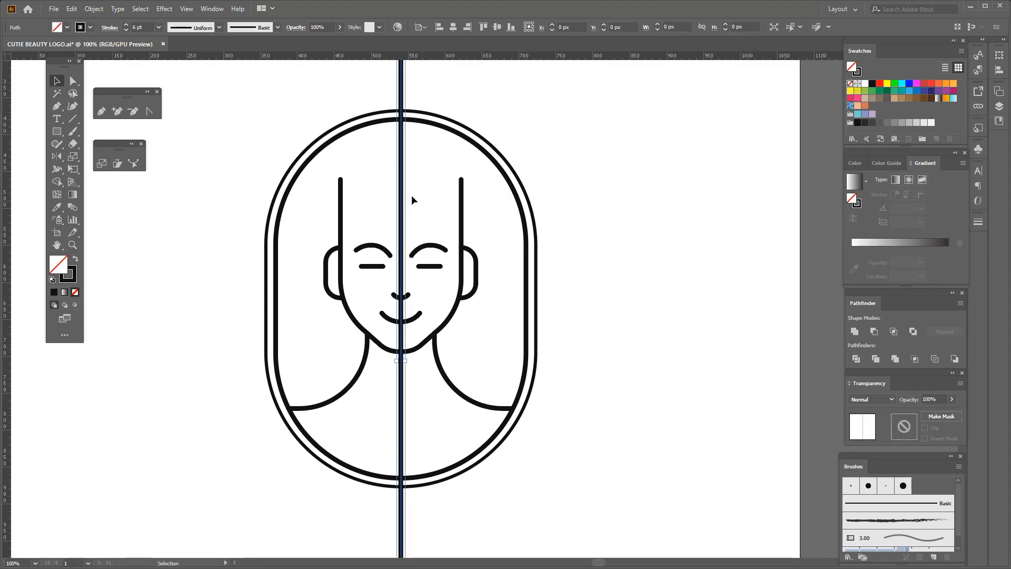
key("Delete")
Step: Start a hair line with the Pen tool on the inner frame at about X 621.7, Y 400.3 px, curving to the forehead at about X 534.9, Y 505.9 px
scroll(409, 198, "up", 1)
key("space")
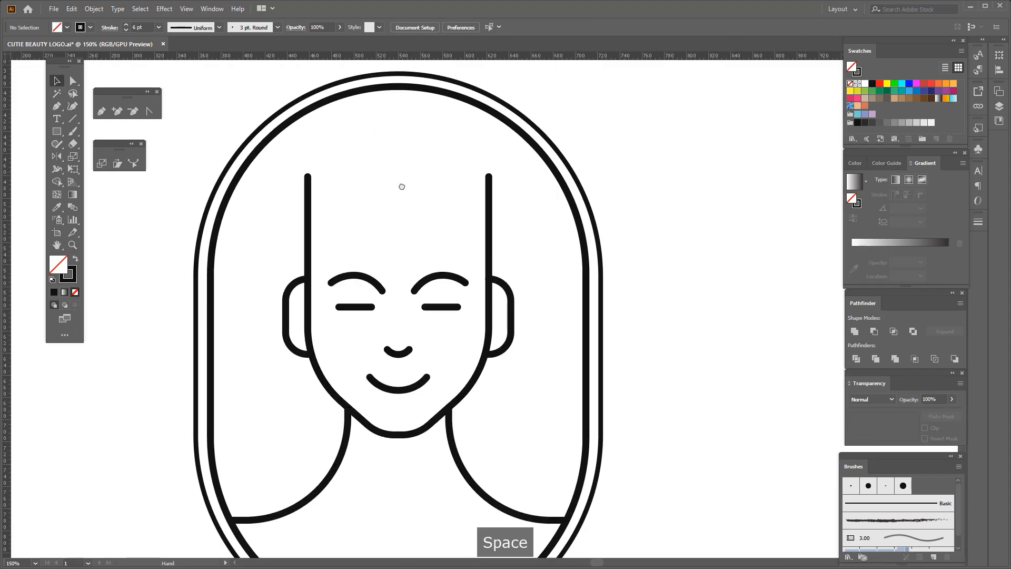
left_click_drag(402, 184, 412, 207)
key("p")
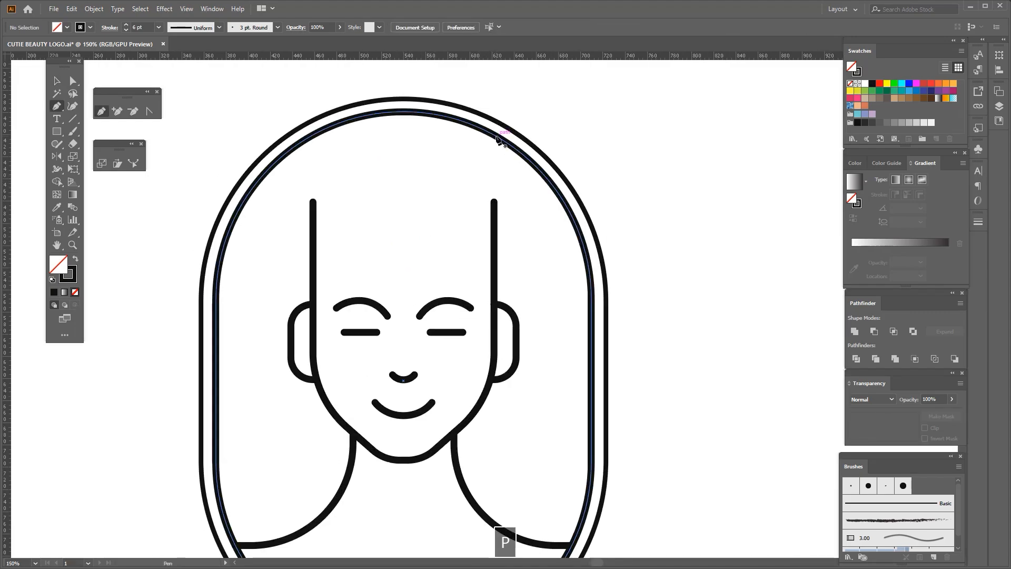
left_click(494, 135)
key("space")
left_click_drag(494, 135, 516, 133)
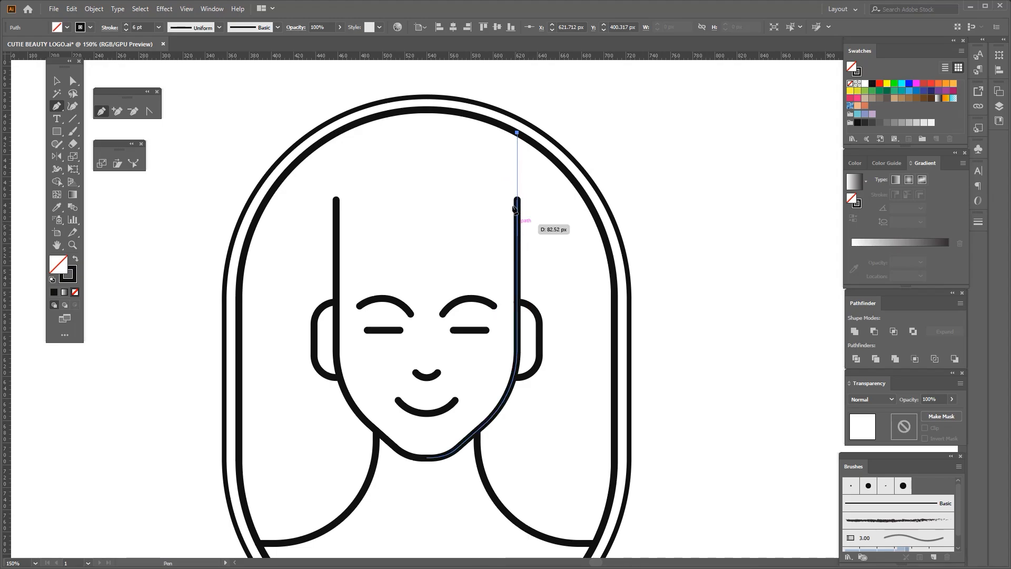
scroll(439, 220, "up", 1)
key("space")
left_click_drag(439, 220, 363, 249)
key("ctrl+z")
left_click_drag(482, 257, 349, 299)
Step: Continue the hair line as a smooth curve over the left ear to the inner frame at about X 370.5, Y 647.5 px
scroll(401, 289, "down", 2)
key("space")
left_click_drag(377, 339, 399, 266)
scroll(358, 304, "up", 1)
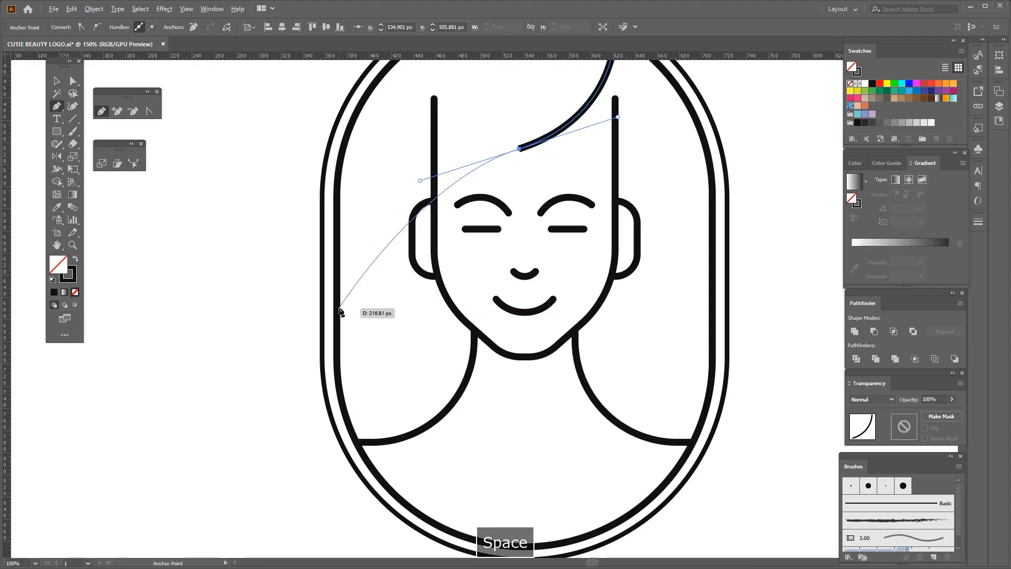
left_click_drag(337, 305, 323, 400)
scroll(366, 367, "down", 2)
scroll(394, 303, "up", 1)
key("space")
Step: Lengthen the direction handle at the hair curve's forehead anchor slightly to smooth the bend
key("a")
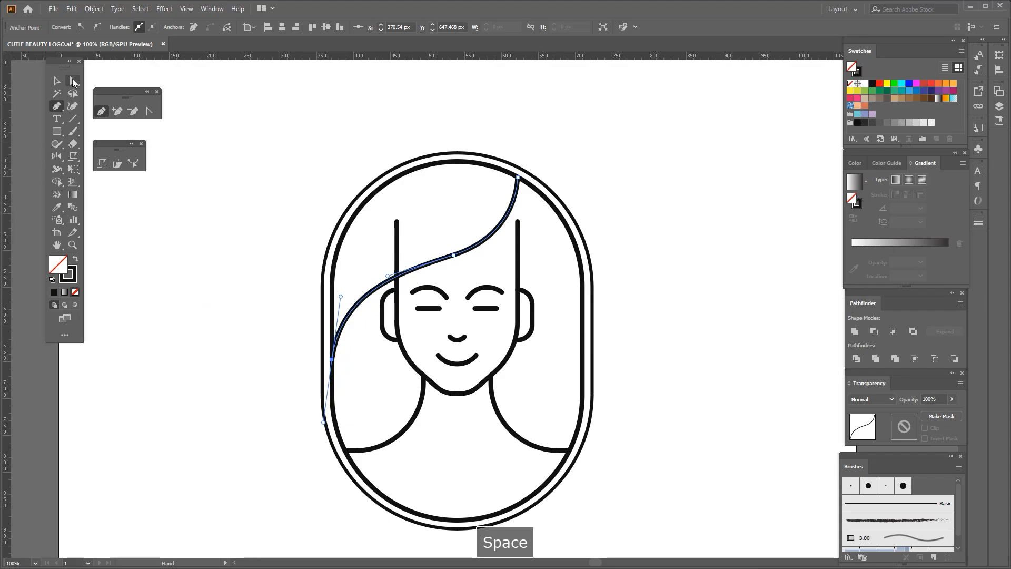
scroll(422, 282, "up", 1)
left_click_drag(442, 218, 486, 259)
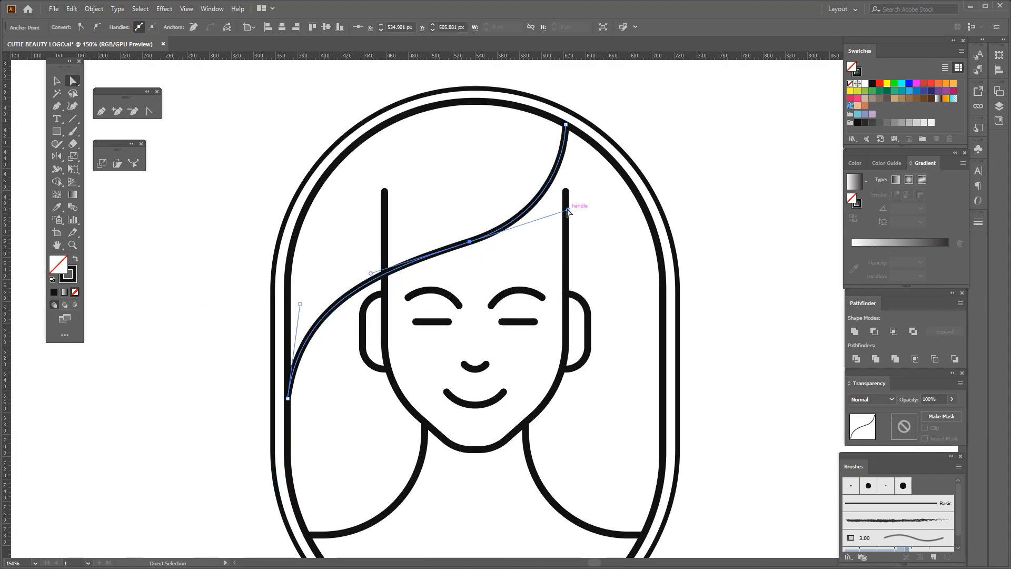
left_click_drag(568, 210, 575, 208)
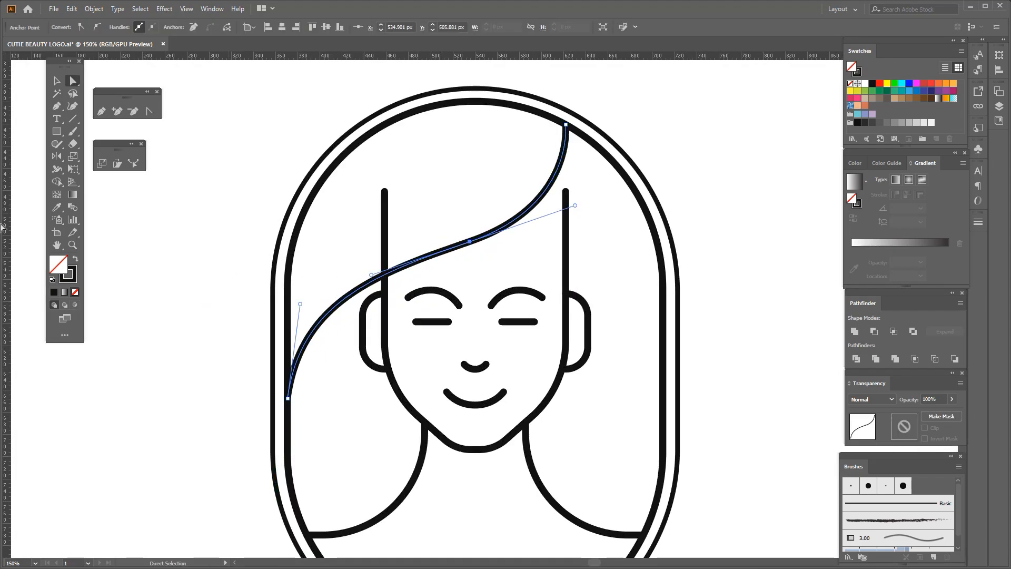
Step: Move the hair curve slightly down and enlarge it to about 260.1 × 255.3 px so its upper end meets the inner frame
left_click(58, 80)
left_click_drag(314, 332, 315, 347)
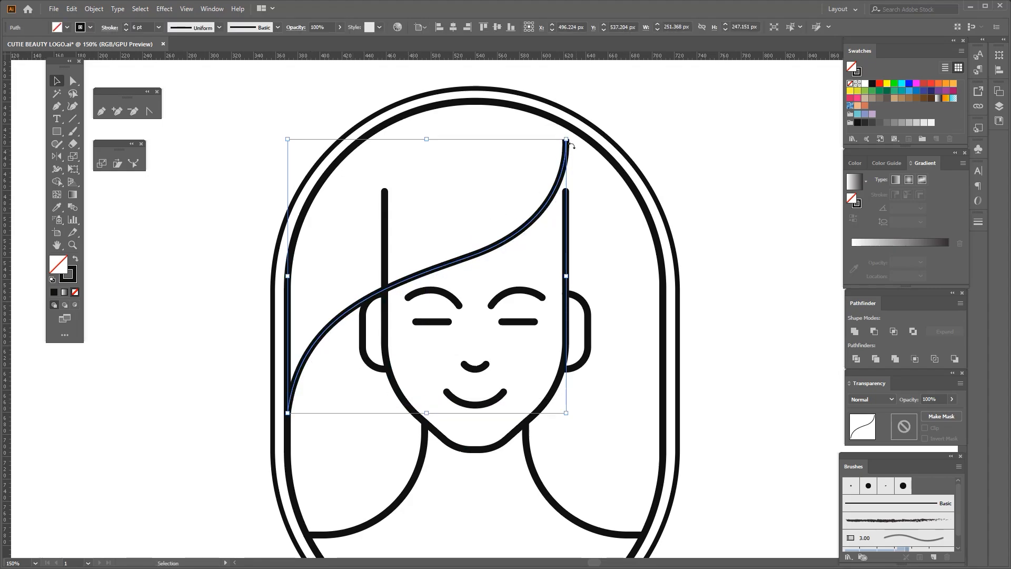
scroll(567, 140, "up", 1)
left_click_drag(567, 140, 579, 126)
left_click(447, 203)
scroll(446, 204, "down", 1)
scroll(371, 252, "down", 2)
scroll(398, 274, "up", 1)
key("space")
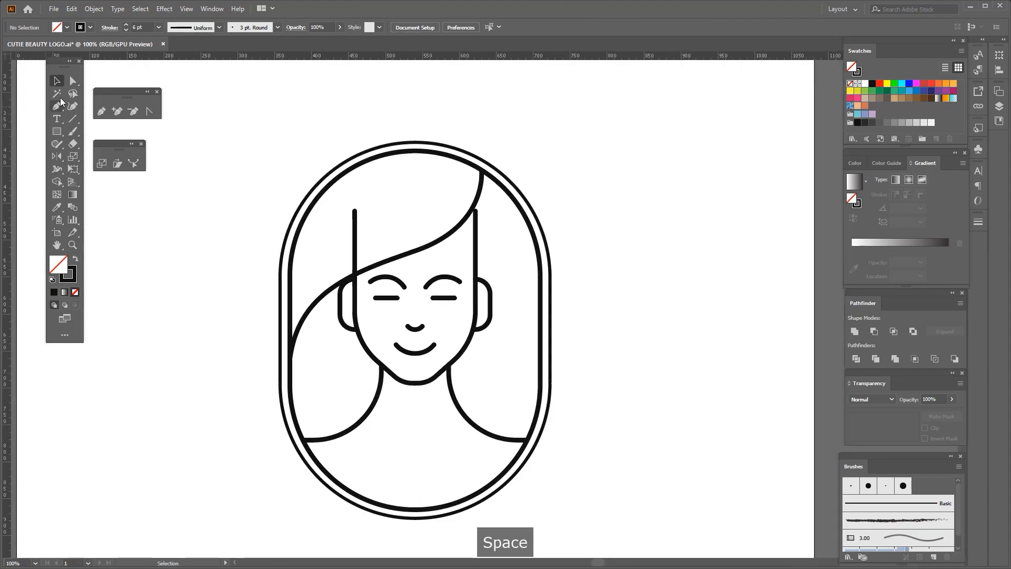
Step: Fine-tune the hair curve's bend at its forehead anchor, near the right face line
left_click(72, 81)
scroll(457, 192, "up", 2)
left_click(373, 310)
mouse_move(518, 261)
left_mouse_down()
mouse_move(526, 257)
mouse_move(512, 258)
left_mouse_up()
scroll(508, 258, "down", 1)
left_click(495, 261)
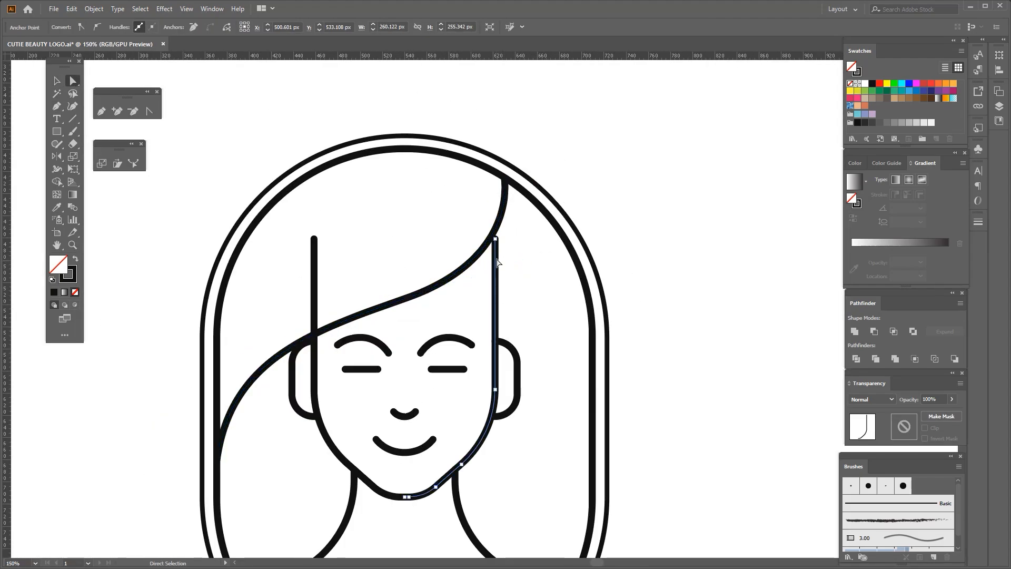
left_click(500, 227)
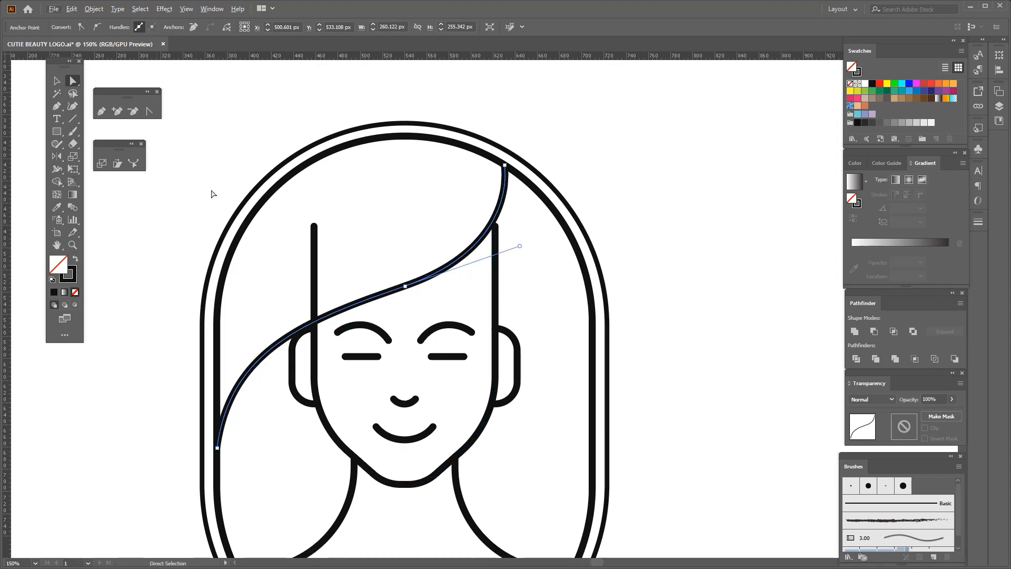
scroll(386, 232, "down", 2)
Step: Refine the hair curve's ends on the inner frame, shifting the upper end slightly right
key("v")
scroll(328, 245, "up", 4)
left_click_drag(327, 242, 344, 244)
scroll(346, 245, "down", 3)
left_click(329, 336)
key("space")
left_click_drag(328, 332, 328, 351)
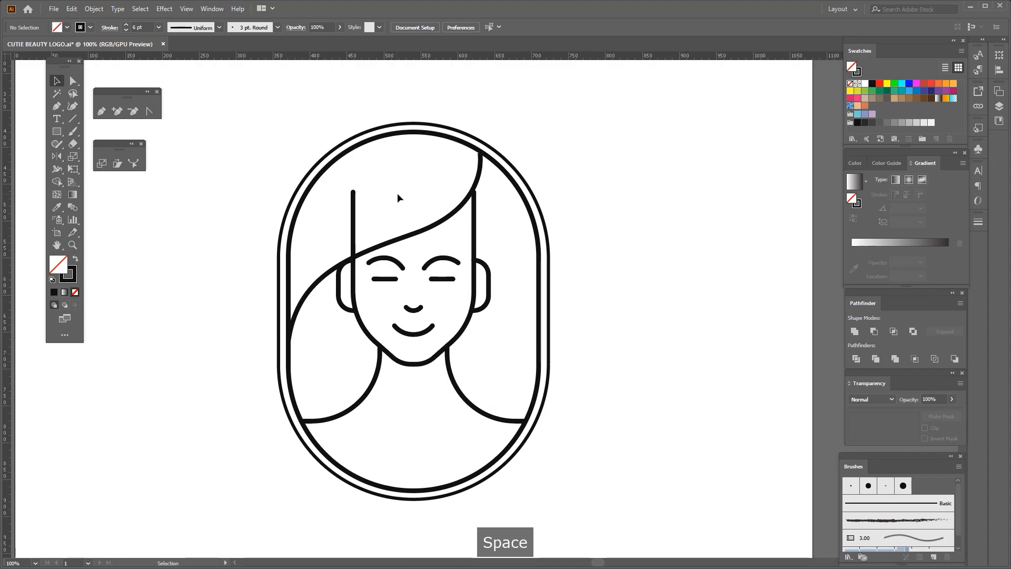
left_click(479, 170)
scroll(487, 157, "up", 3)
left_click_drag(471, 146, 479, 141)
scroll(470, 131, "down", 1)
left_click(28, 230)
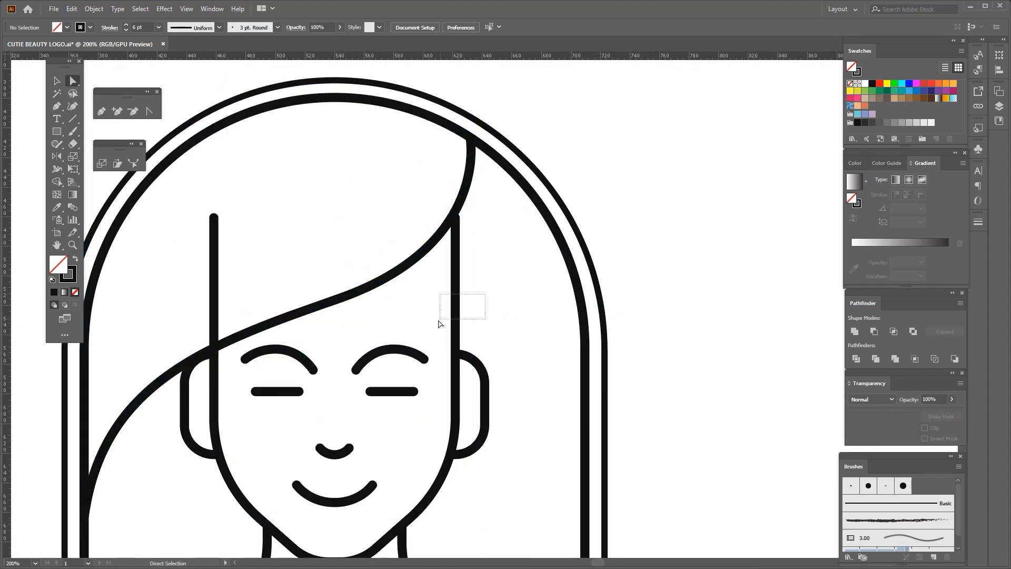
Step: Remove the part of the left face line that extends above the hair curve
key("ctrl+1")
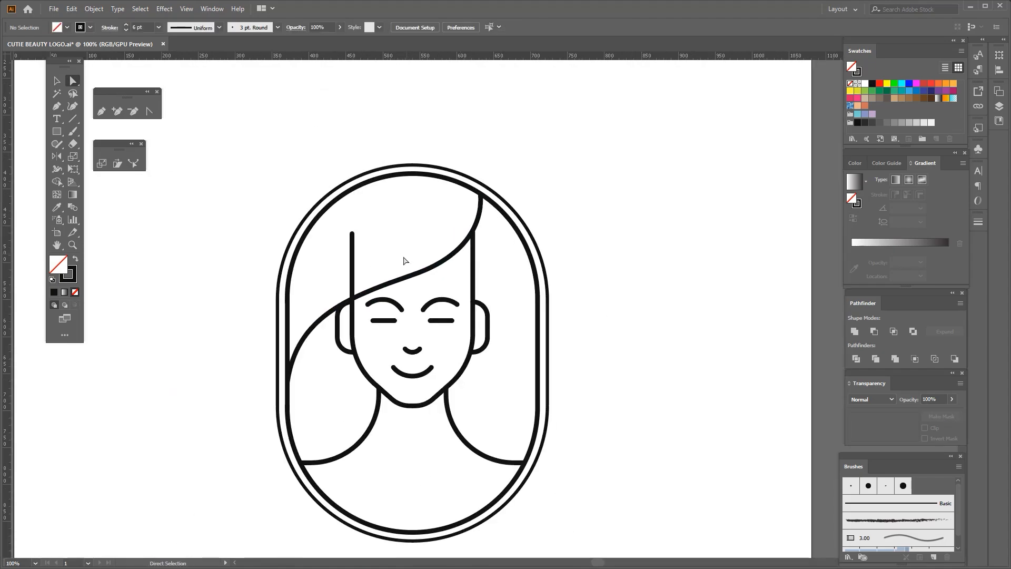
left_click(352, 233)
scroll(352, 233, "up", 1)
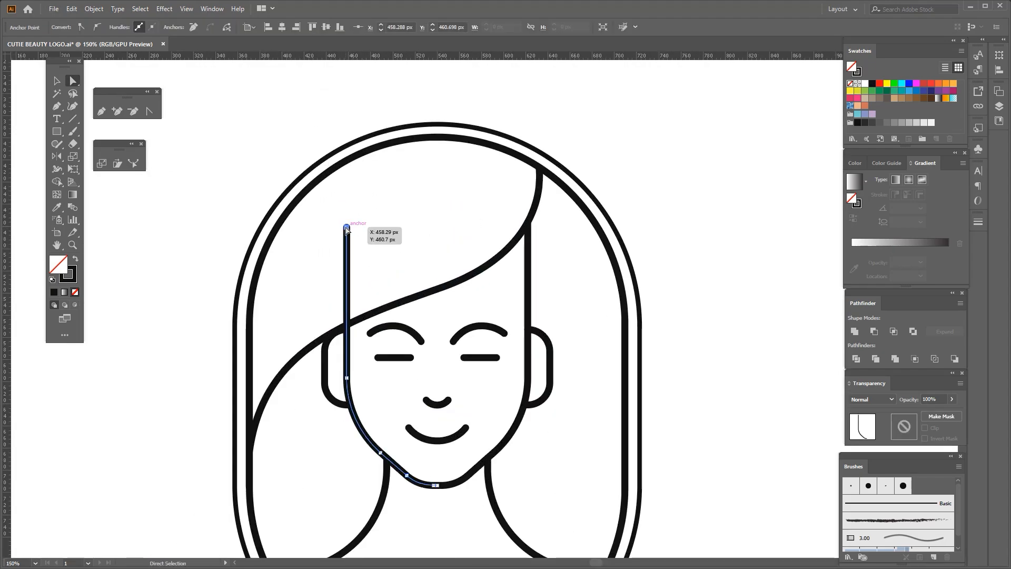
key("Delete")
scroll(373, 282, "down", 2)
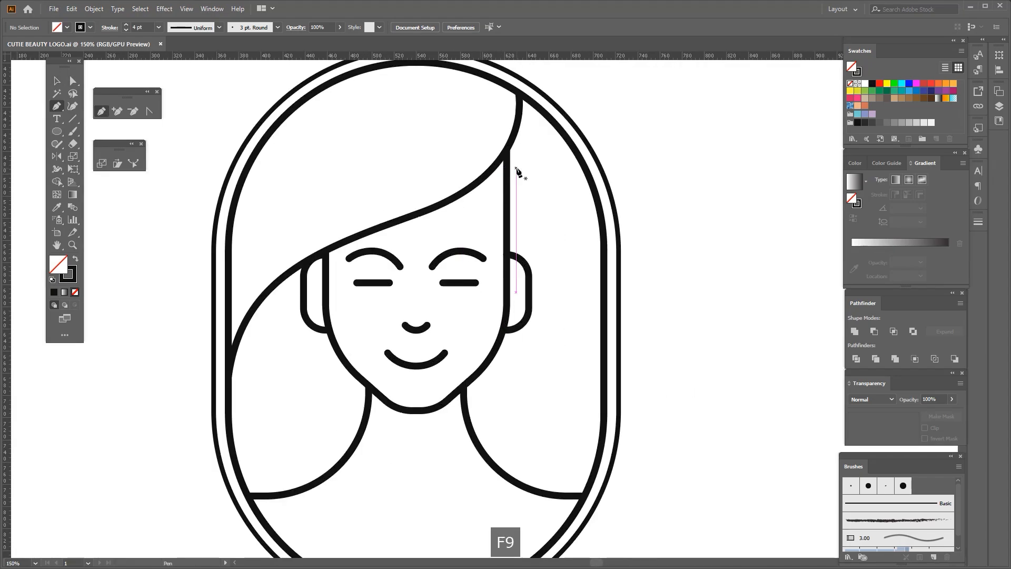
Step: Draw a curved hair strand from the hair curve past the right ear, about X 641.6, Y 581.1 px, to the neck line at about X 590.5, Y 714.4 px
scroll(518, 165, "up", 1)
key("space")
left_click_drag(518, 166, 493, 192)
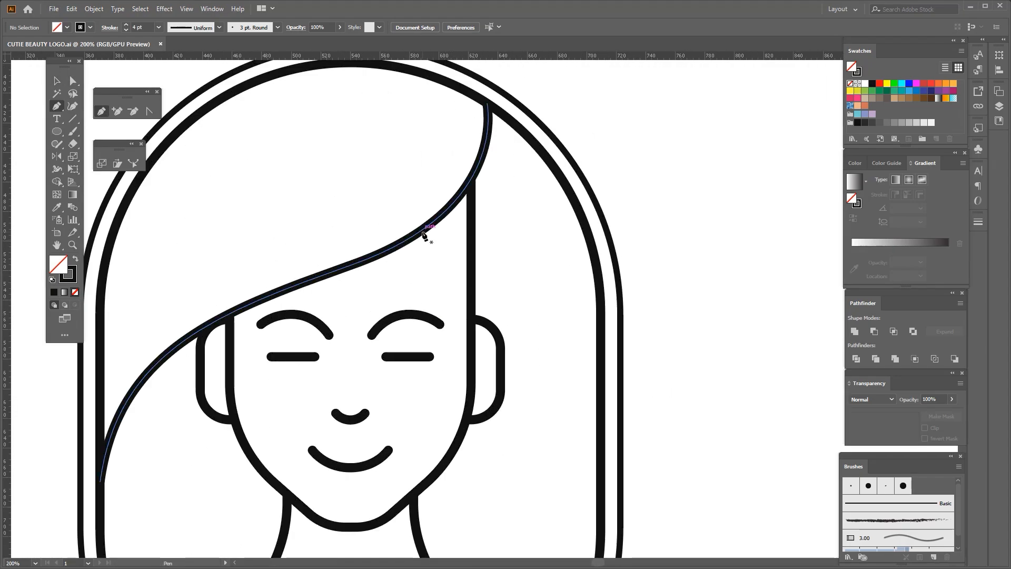
scroll(442, 239, "up", 1)
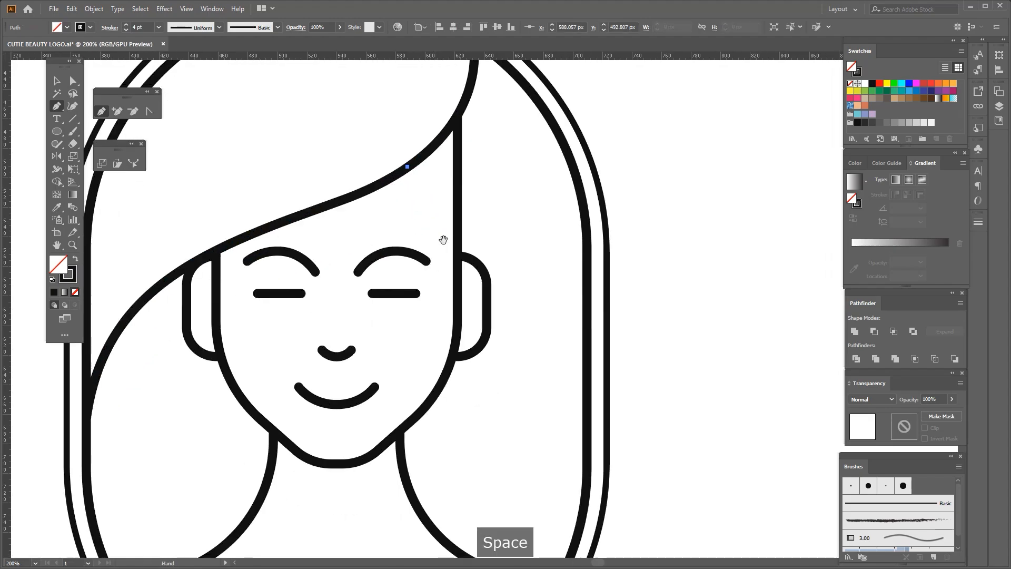
left_click_drag(487, 297, 491, 385)
scroll(499, 351, "down", 1)
scroll(467, 429, "up", 1)
key("space")
left_click_drag(467, 428, 478, 354)
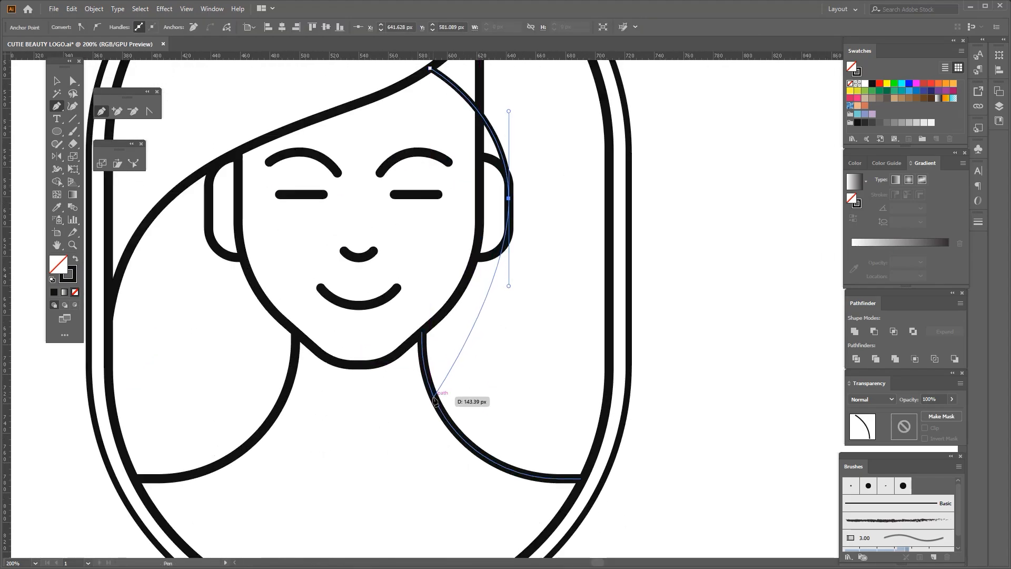
left_click_drag(433, 395, 378, 438)
scroll(403, 400, "down", 3)
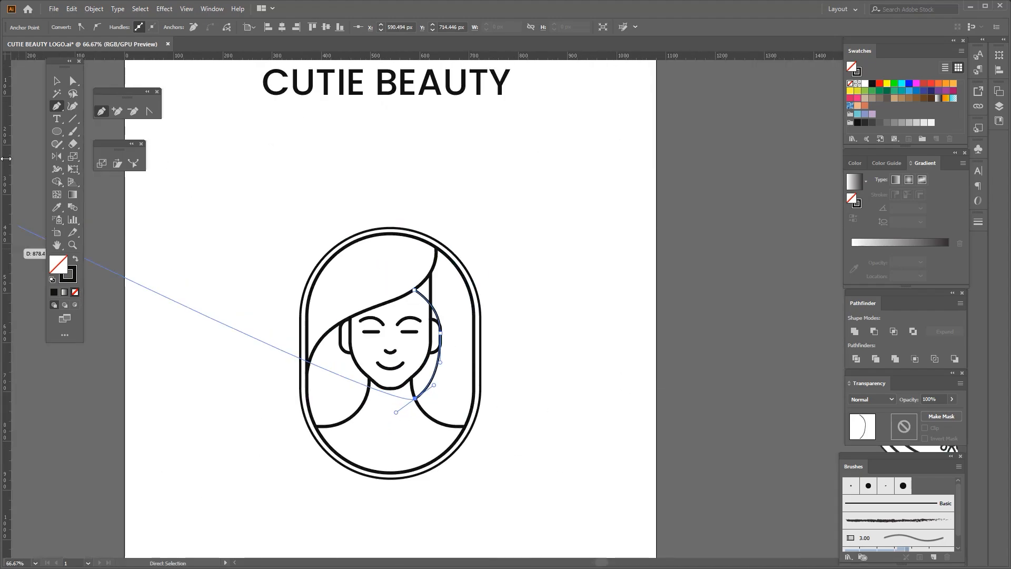
Step: Adjust the direction handles of the new strand at its middle anchor beside the right ear
key("space")
left_click(73, 81)
scroll(419, 342, "up", 2)
scroll(419, 344, "up", 1)
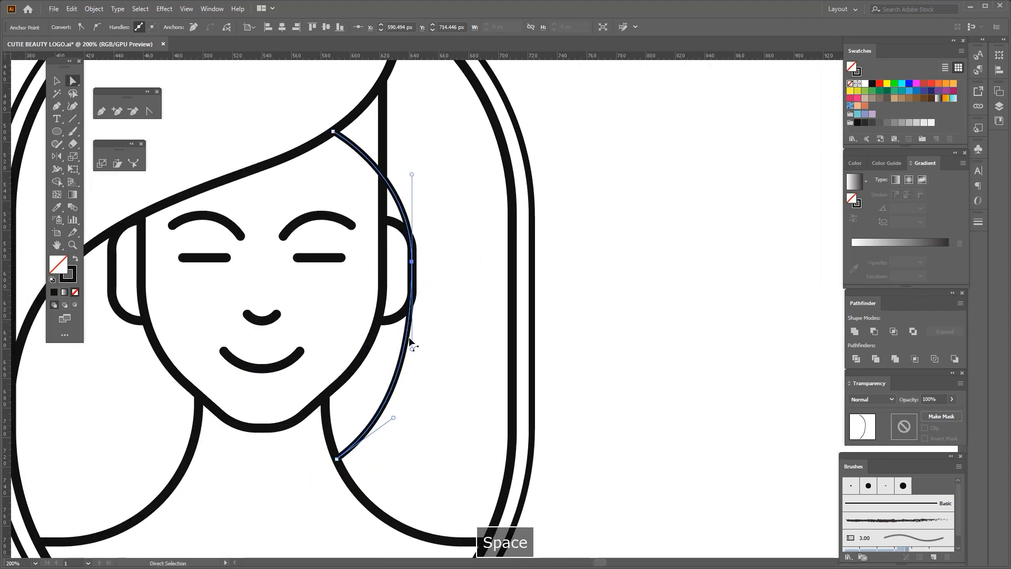
left_click_drag(412, 348, 417, 354)
key("space")
left_click_drag(384, 351, 465, 332)
scroll(476, 316, "down", 1)
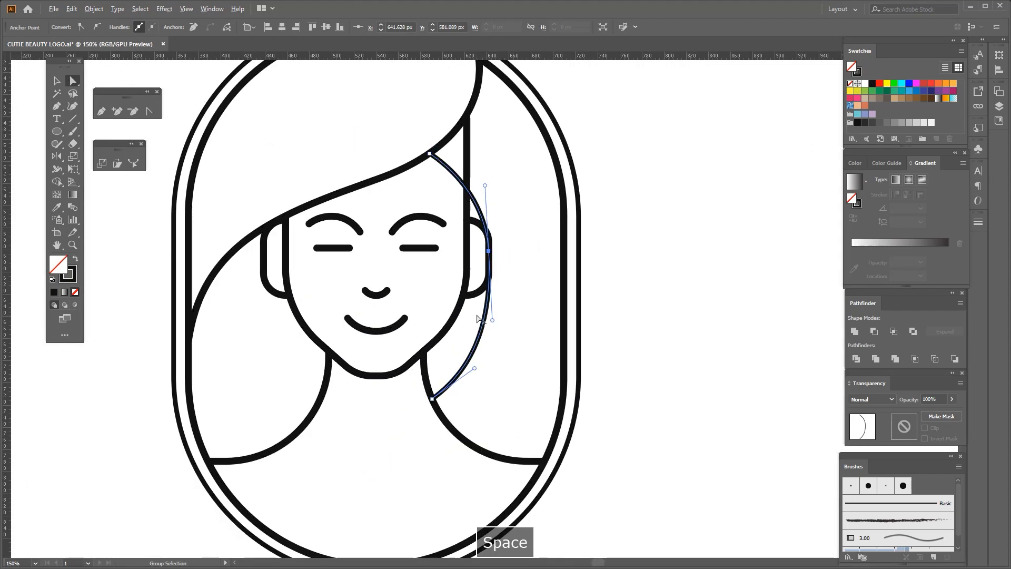
Step: Draw a circle around the face, enlarge it to about 237 px across, and delete the hand-drawn strand beside the right ear
mouse_move(375, 271)
left_mouse_down()
mouse_move(416, 385)
mouse_move(500, 396)
left_mouse_up()
key("v")
left_click_drag(245, 275, 237, 270)
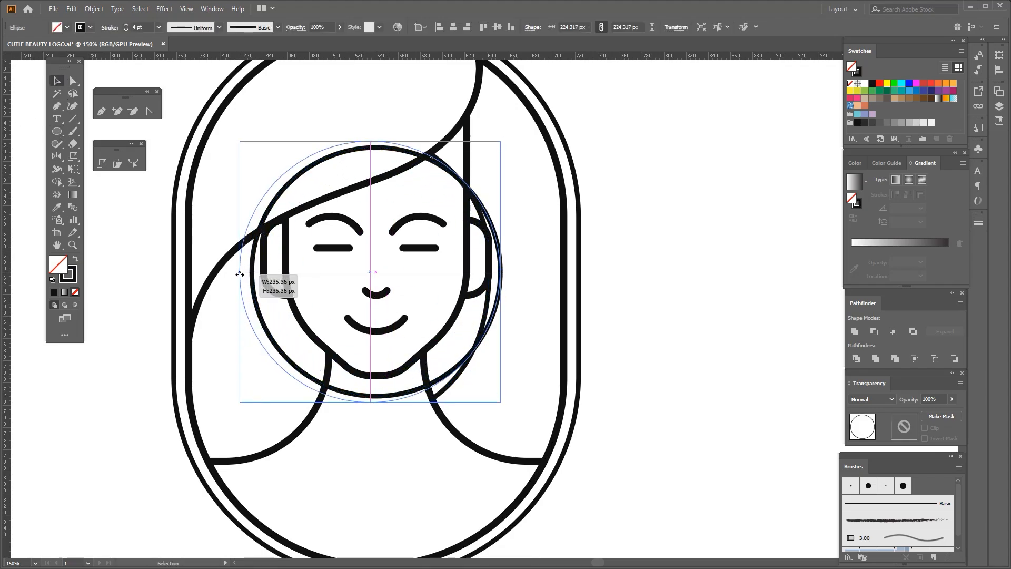
left_click(456, 379)
key("Delete")
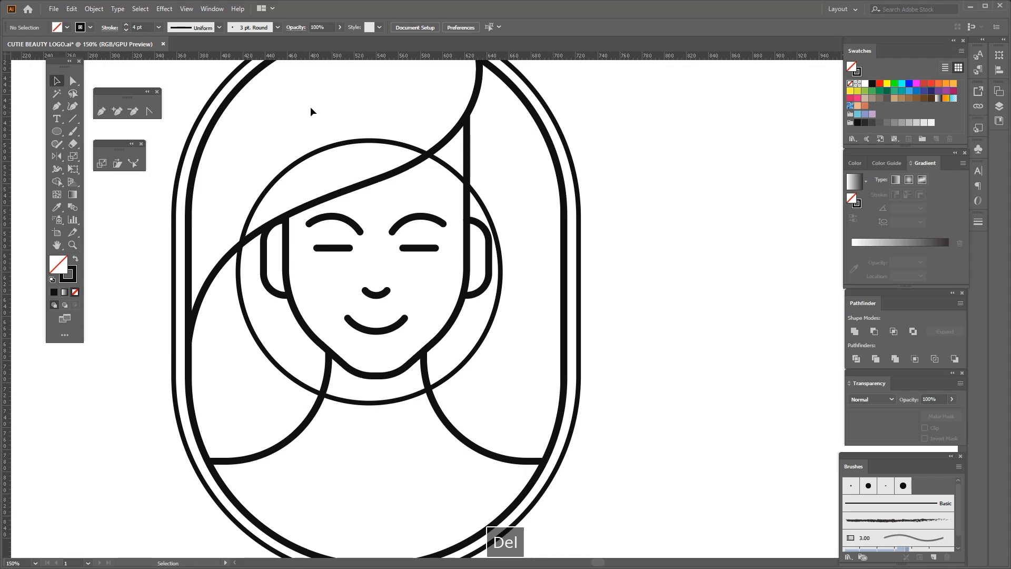
Step: Stretch the circle vertically into a slightly taller oval and match its stroke to the hair curve at 6 pt
left_click(330, 146)
left_click_drag(369, 403, 369, 418)
scroll(365, 185, "up", 1)
left_click_drag(370, 126, 369, 136)
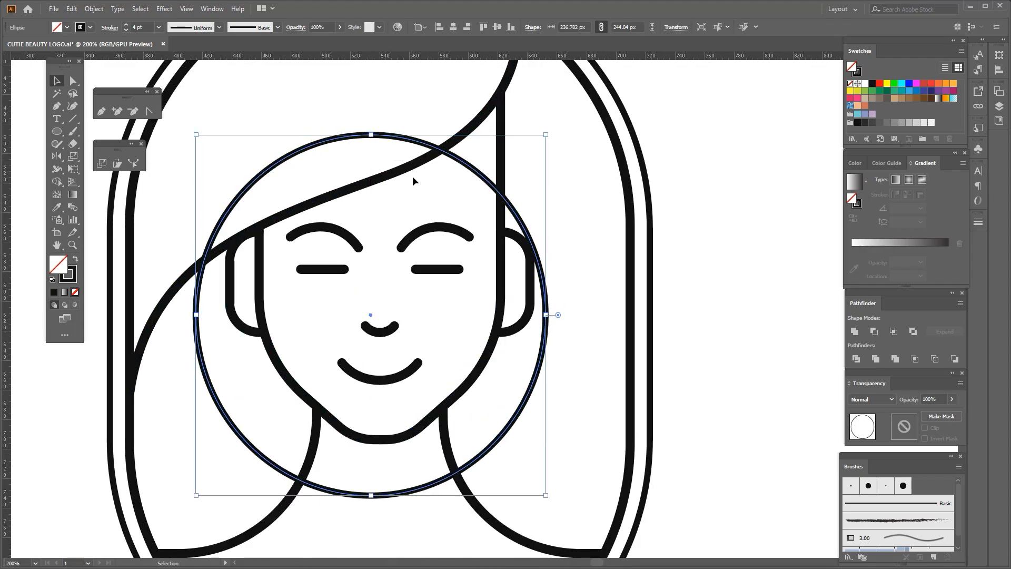
left_click_drag(488, 173, 466, 171)
left_click_drag(466, 171, 465, 171)
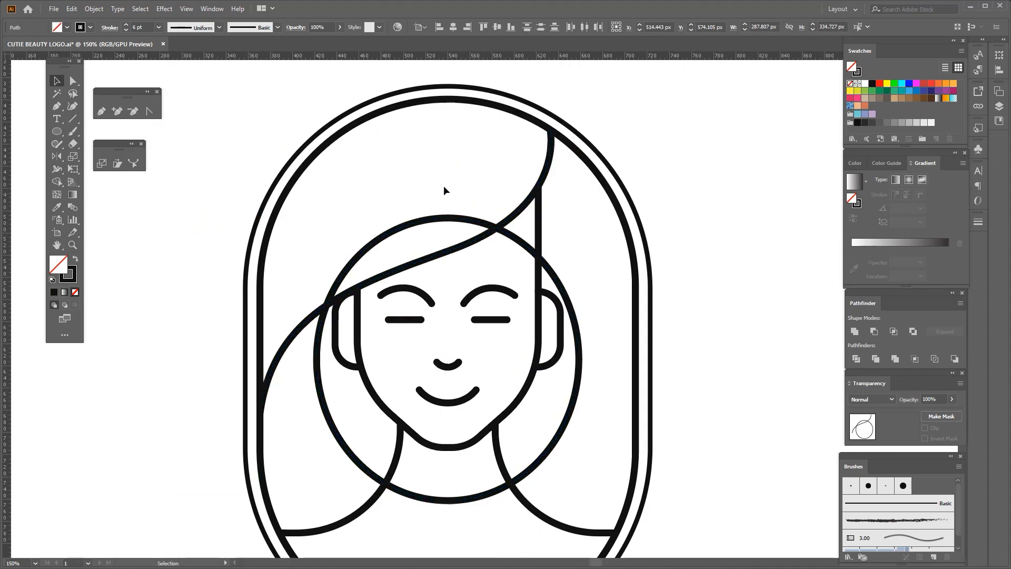
left_click(444, 187)
Step: Add anchor points on the oval where it crosses the hair curve and the right neck line
left_click(73, 80)
scroll(511, 225, "up", 2)
left_click(437, 225)
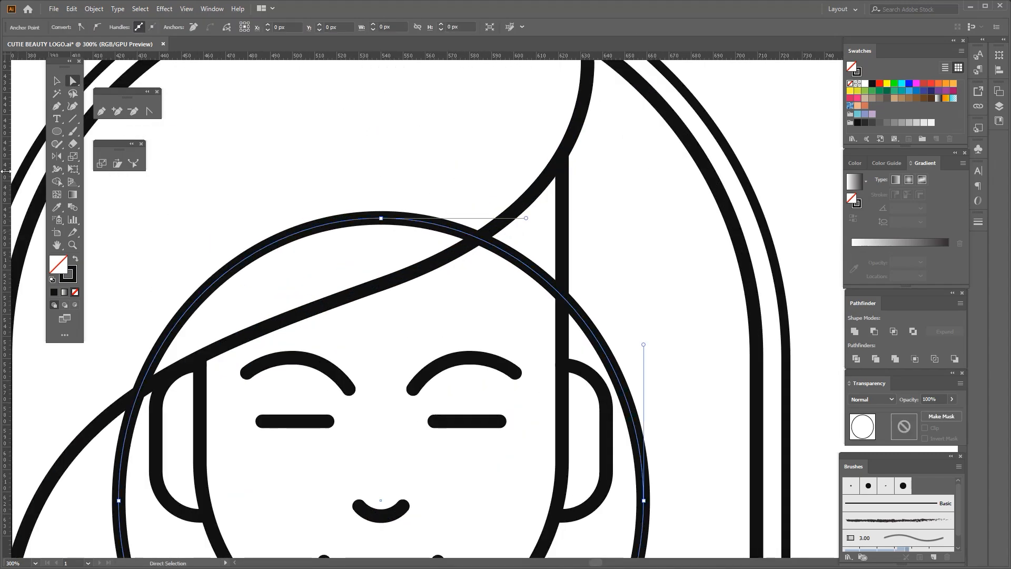
left_click(117, 111)
scroll(462, 204, "up", 2)
left_click(496, 272)
scroll(499, 270, "down", 5)
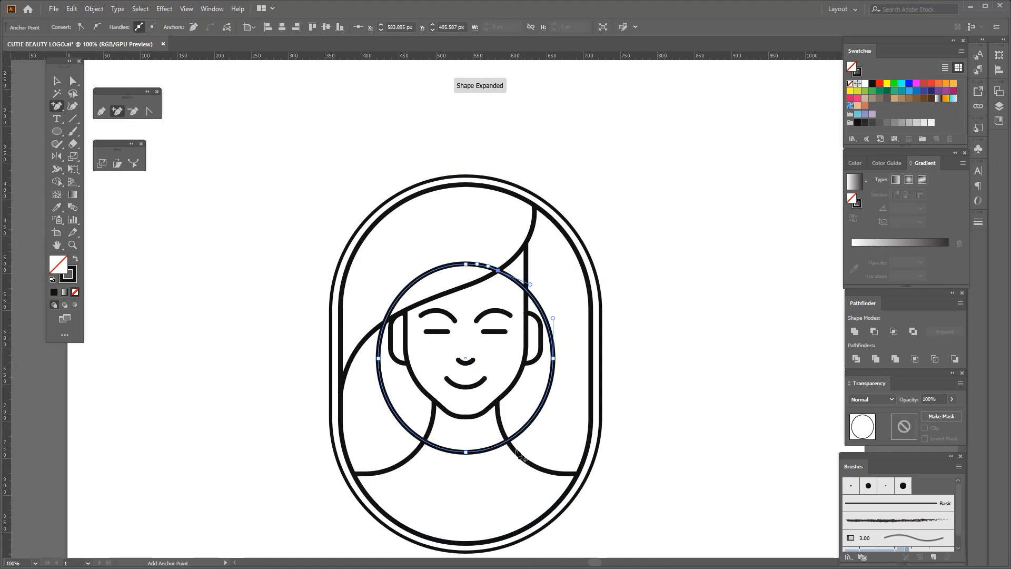
scroll(515, 450, "up", 2)
scroll(496, 425, "down", 2)
left_click(72, 81)
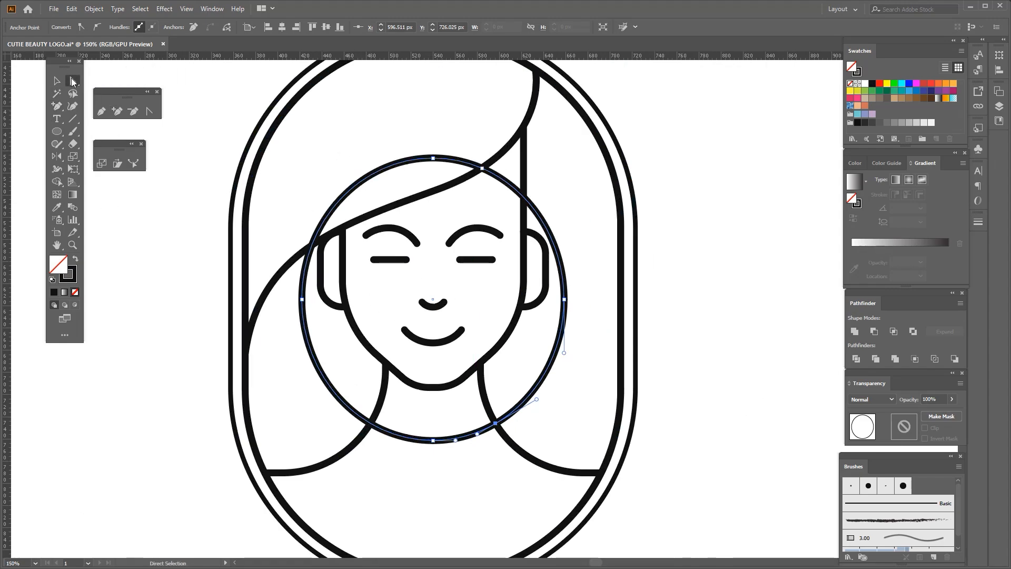
Step: Delete the oval's lower, left and upper-left segments so only the arc from the hair curve to the right neck line is kept
key("Delete")
key("Delete")
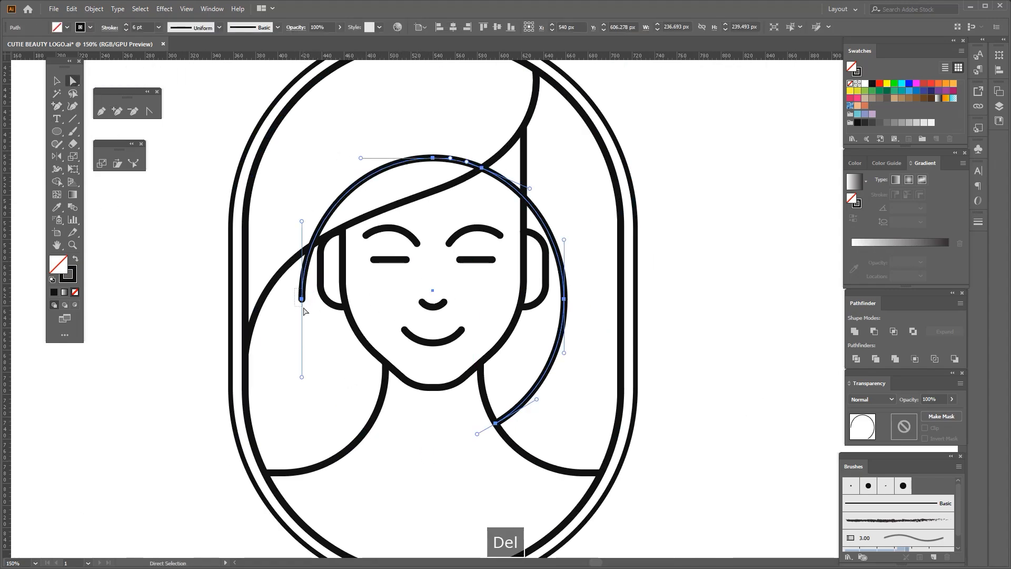
key("Delete")
key("Delete")
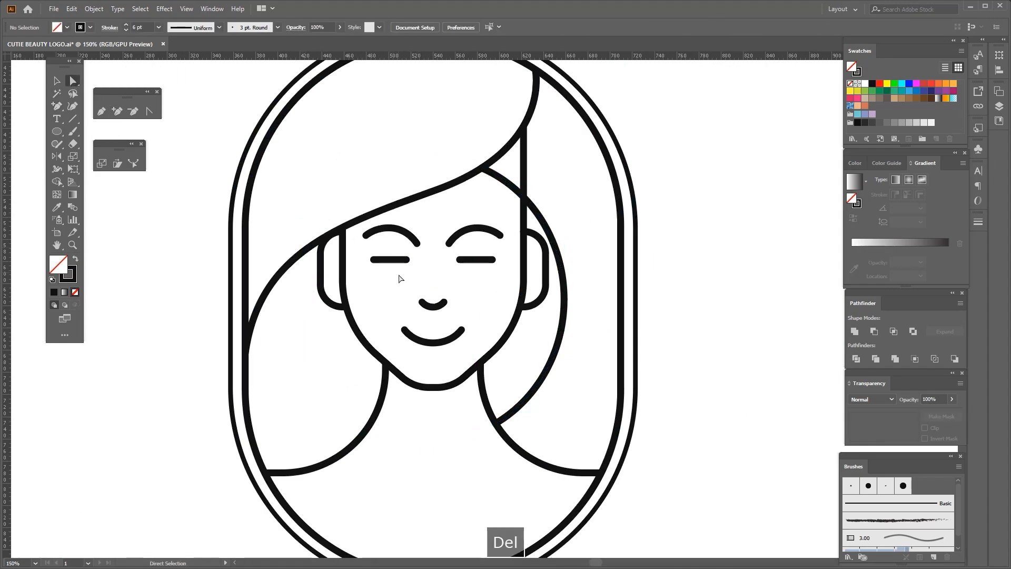
Step: Shorten the right side line of the face so its upper end meets the new hair arc
scroll(492, 198, "up", 2)
left_click_drag(413, 217, 413, 220)
left_click_drag(424, 136, 419, 275)
scroll(482, 261, "down", 3)
scroll(466, 288, "up", 1)
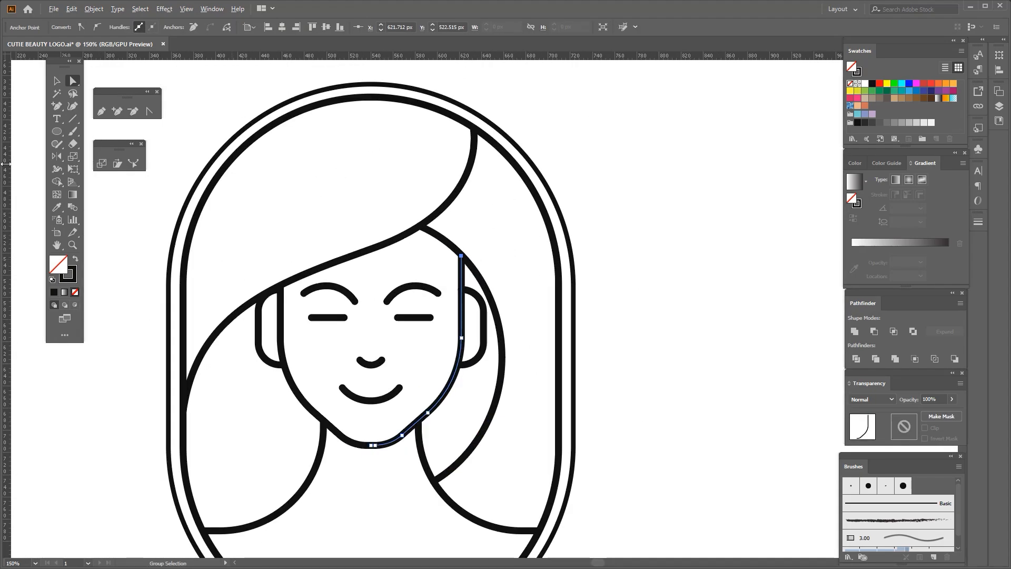
left_click(53, 81)
scroll(203, 261, "down", 1)
left_click(203, 261)
key("space")
left_click_drag(203, 261, 255, 254)
scroll(414, 271, "up", 1)
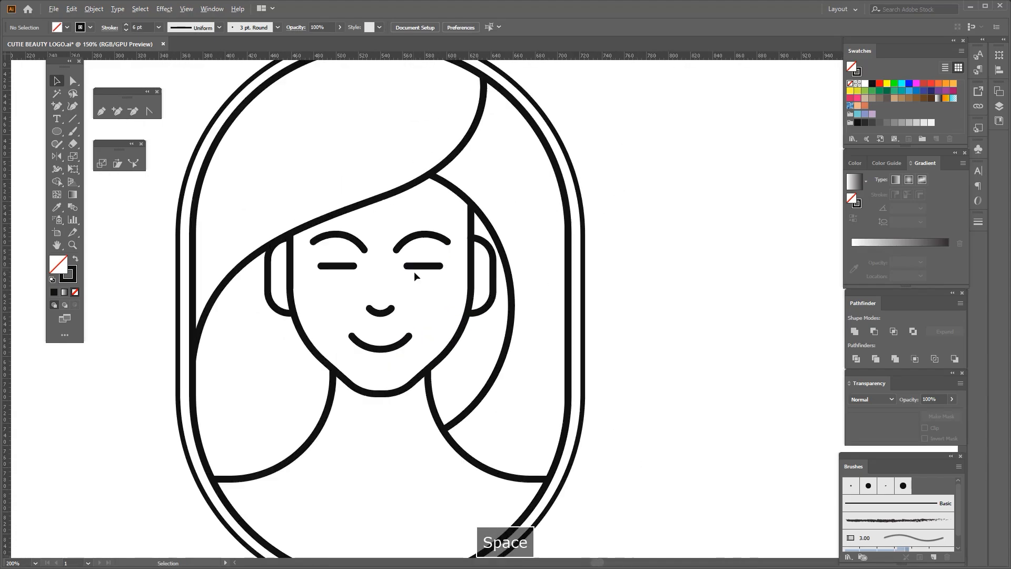
Step: Draw a straight 6 pt line from the left neck curve diagonally down to the centre below the chin, about 46 px wide
scroll(414, 271, "down", 2)
scroll(394, 358, "up", 2)
key("p")
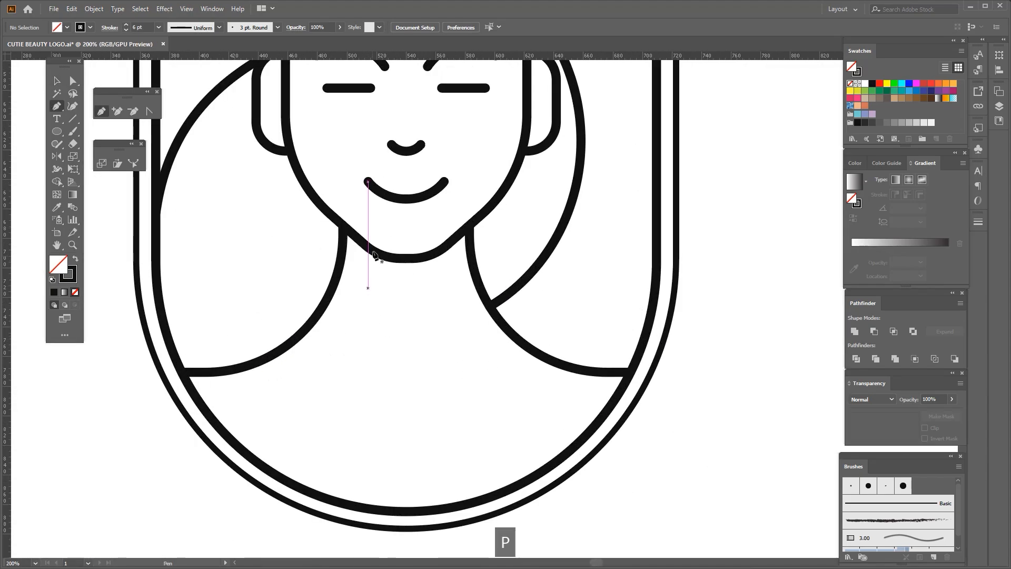
scroll(326, 286, "up", 2)
key("space")
left_click(321, 277)
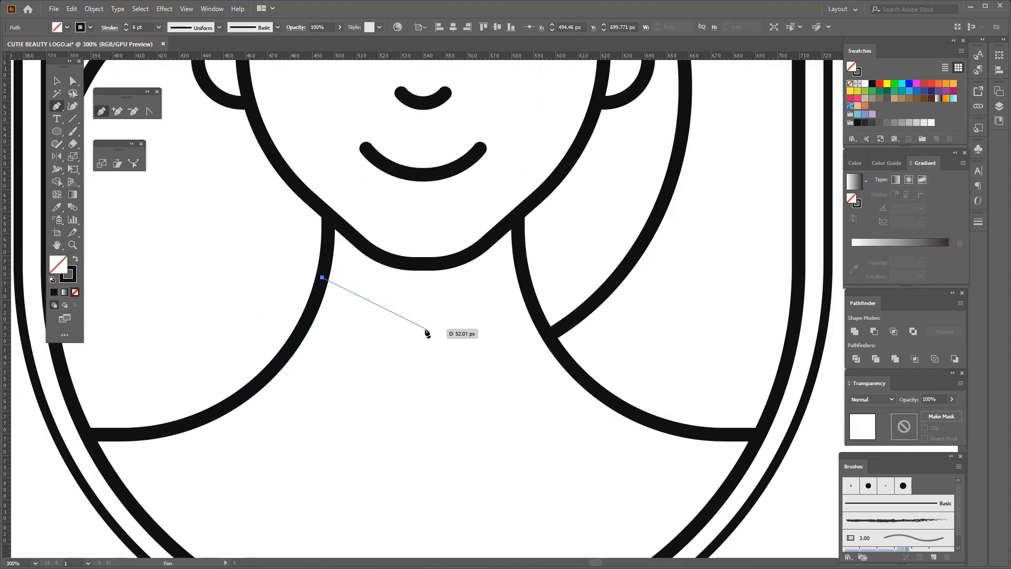
left_click(423, 331)
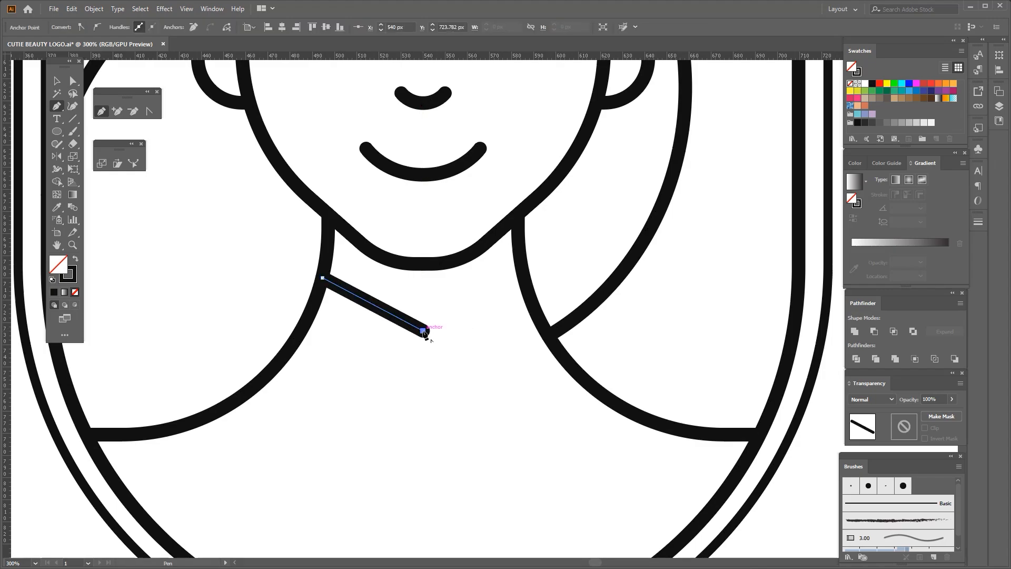
left_click(57, 81)
key("space")
left_click(406, 381)
Step: Draw a straight 6 pt diagonal line from the left shoulder curve down to the centre of the chest
scroll(400, 386, "down", 2)
key("space")
left_click_drag(389, 403, 397, 359)
scroll(396, 361, "up", 1)
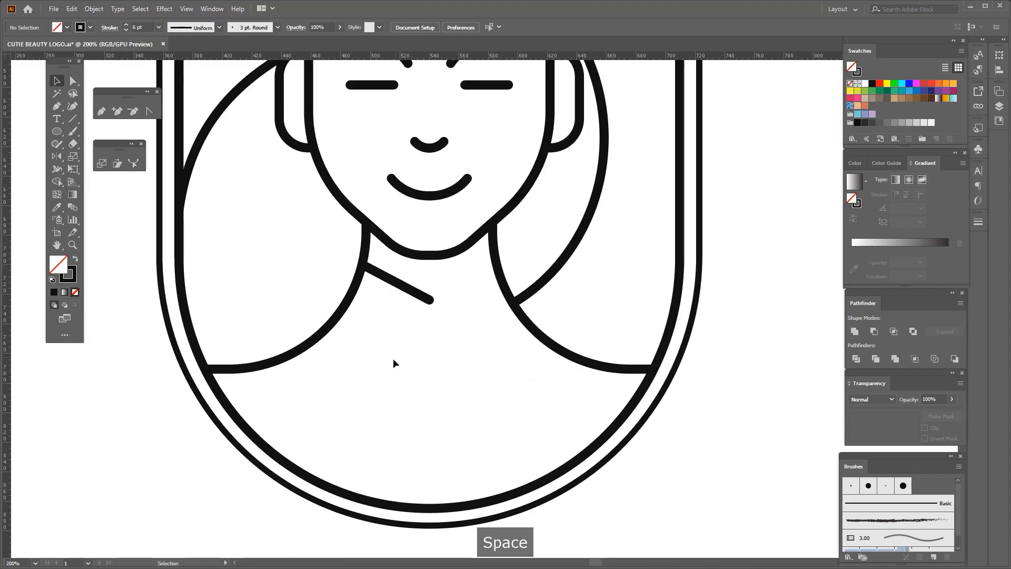
key("p")
left_click(289, 358)
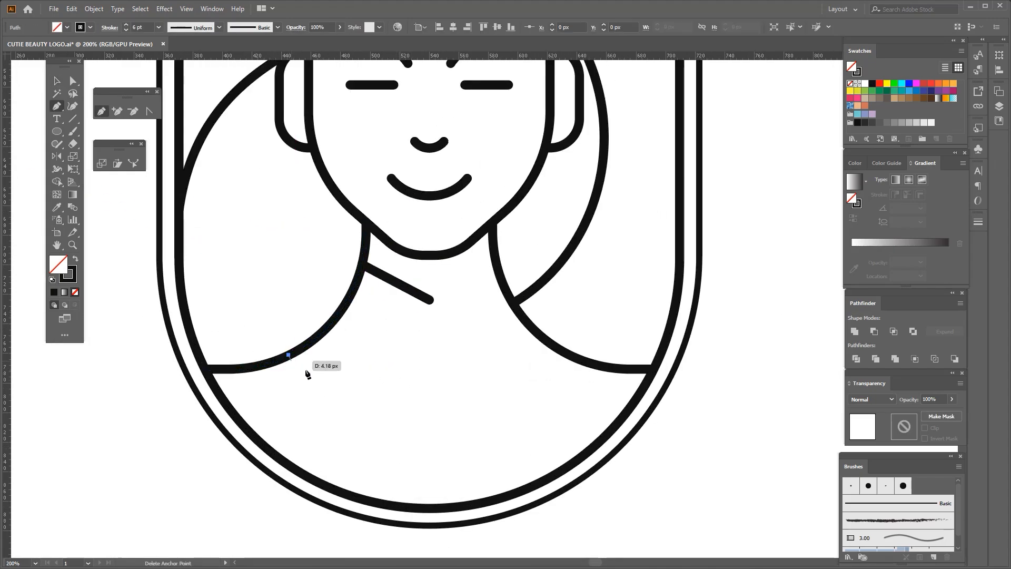
key("space")
left_click_drag(307, 372, 297, 338)
left_click(419, 396)
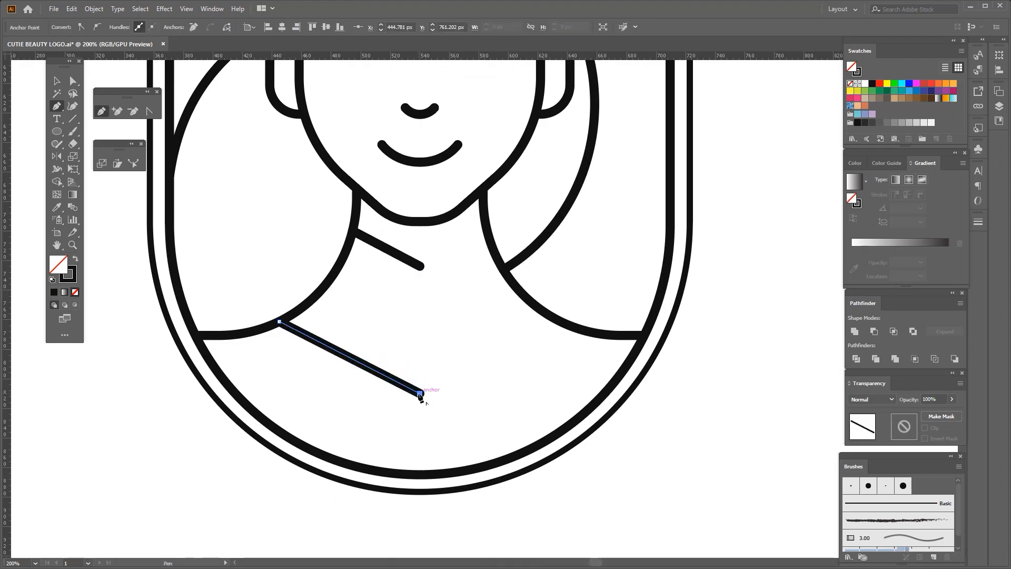
key("space")
left_click_drag(405, 393, 410, 386)
key("p")
left_click(57, 81)
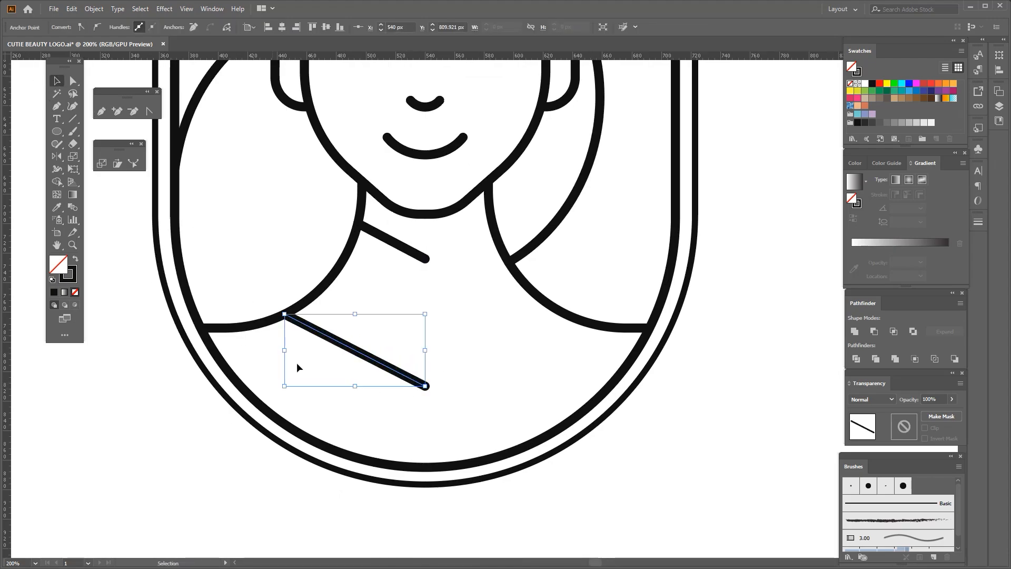
left_click(306, 365)
Step: Duplicate the chest line directly below and extend the copy to the outer end of the left shoulder, about 146 px wide
scroll(347, 367, "up", 1)
left_click_drag(355, 347, 350, 421)
scroll(357, 397, "down", 2)
left_click_drag(305, 382, 249, 331)
scroll(315, 386, "up", 2)
left_click_drag(318, 382, 319, 375)
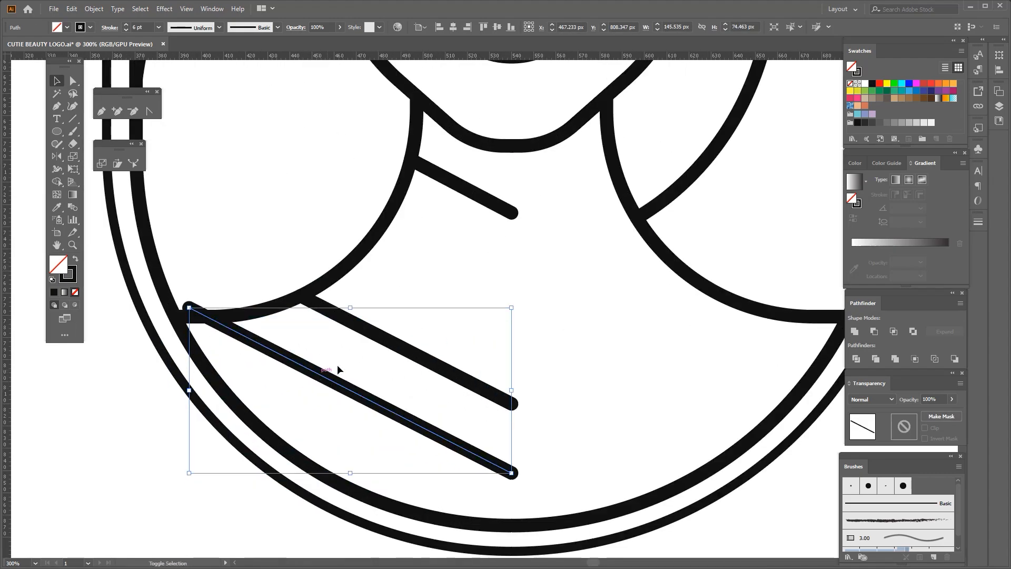
scroll(337, 365, "down", 3)
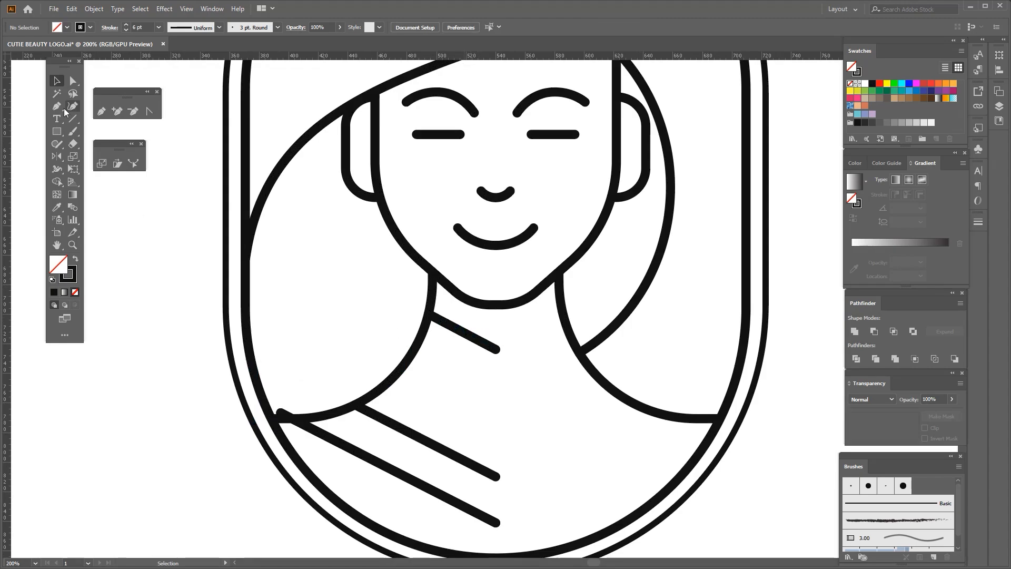
scroll(442, 320, "up", 4)
left_click(391, 295)
scroll(405, 318, "down", 3)
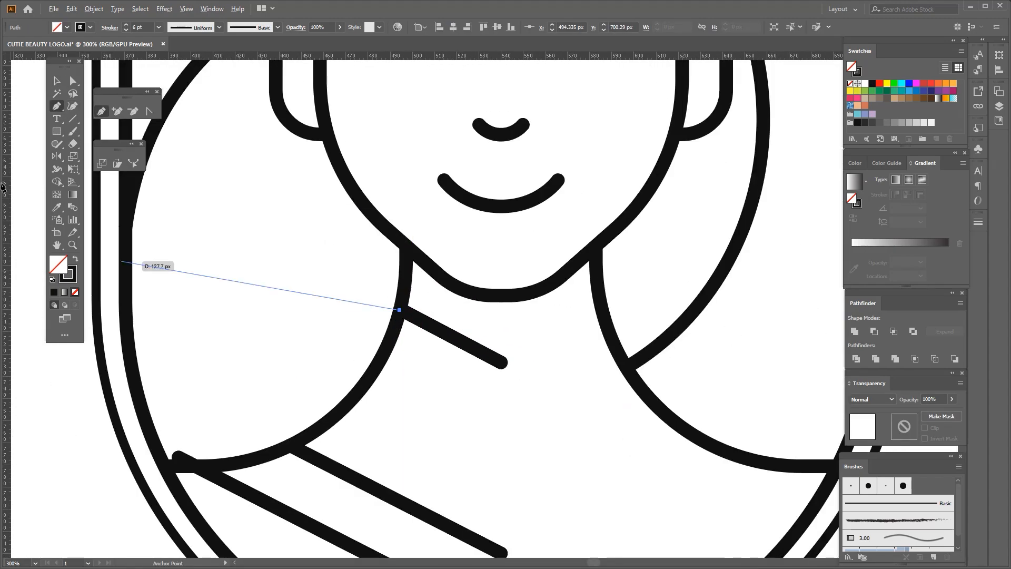
scroll(460, 360, "up", 2)
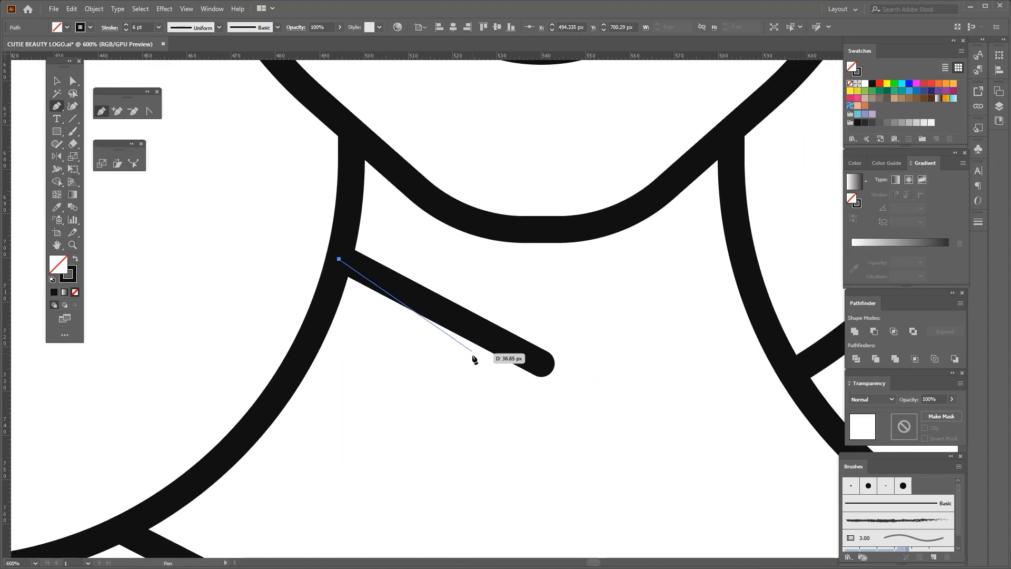
key("ctrl+z")
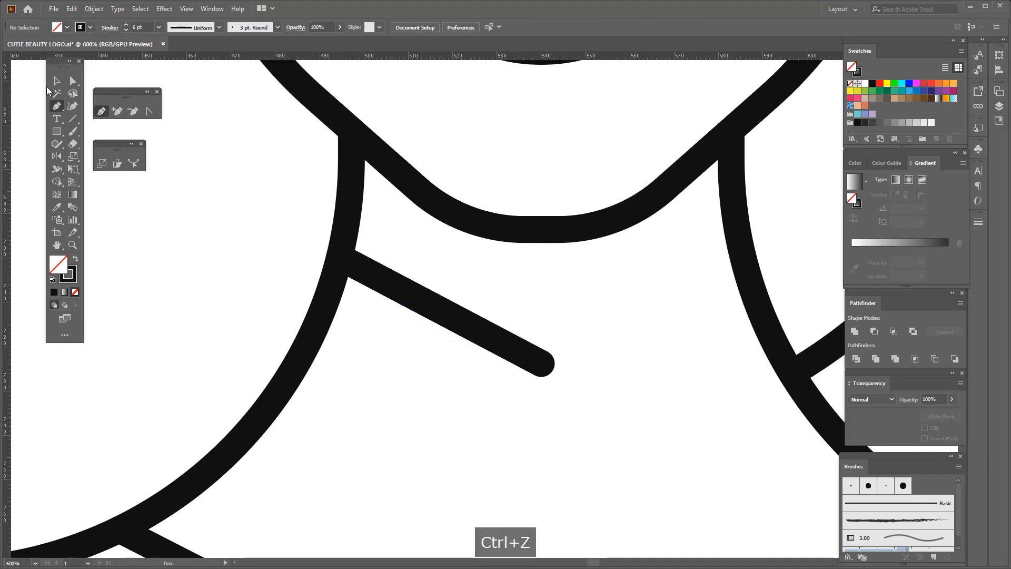
Step: Reflect a copy of the line below the chin about its centre endpoint and join both halves into a V
key("v")
scroll(374, 355, "down", 2)
left_click_drag(374, 355, 437, 282)
key("ctrl+f")
key("r")
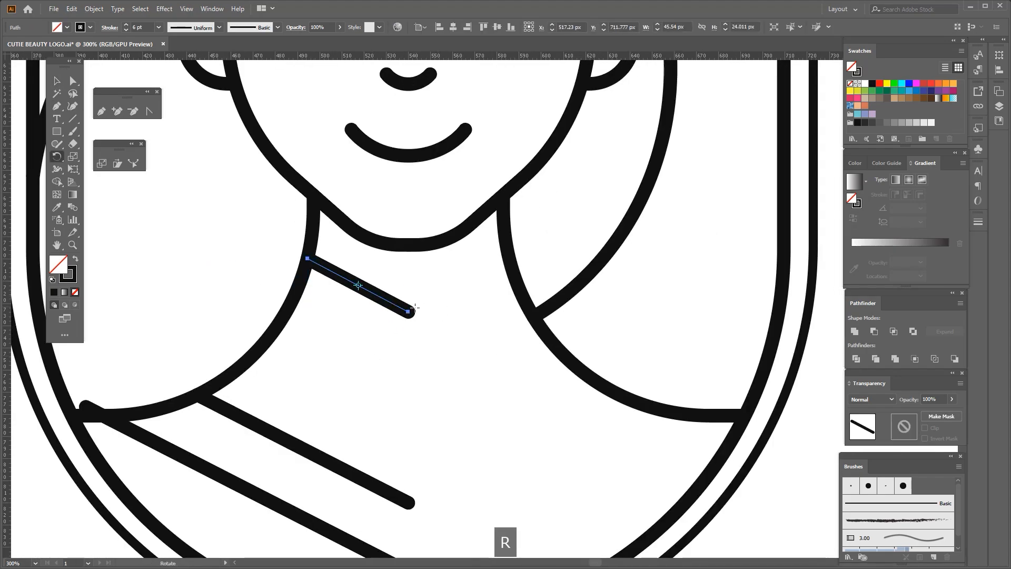
left_click_drag(350, 291, 243, 285)
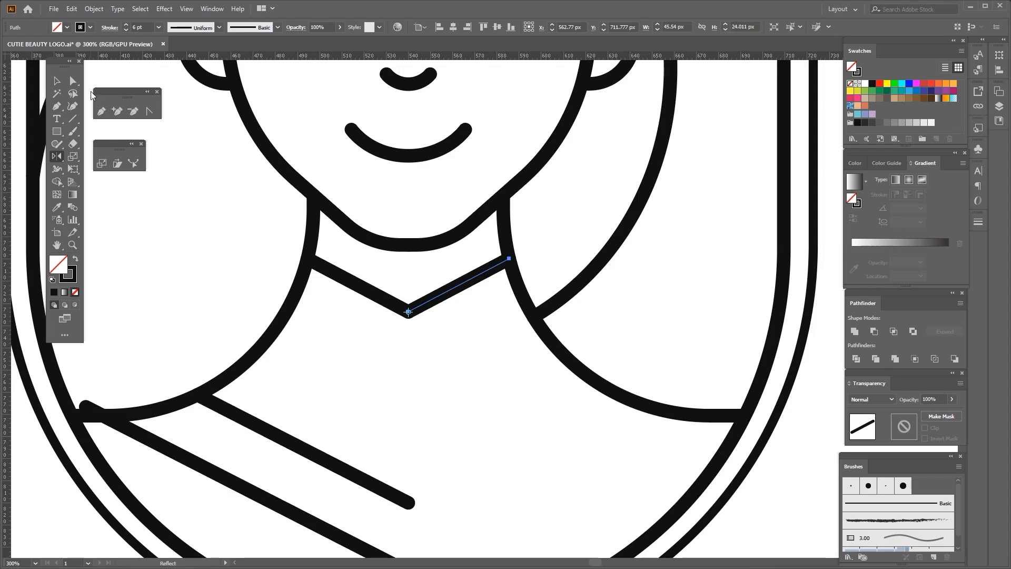
left_click(73, 82)
scroll(373, 288, "up", 1)
left_click_drag(395, 363, 471, 294)
key("ctrl+j")
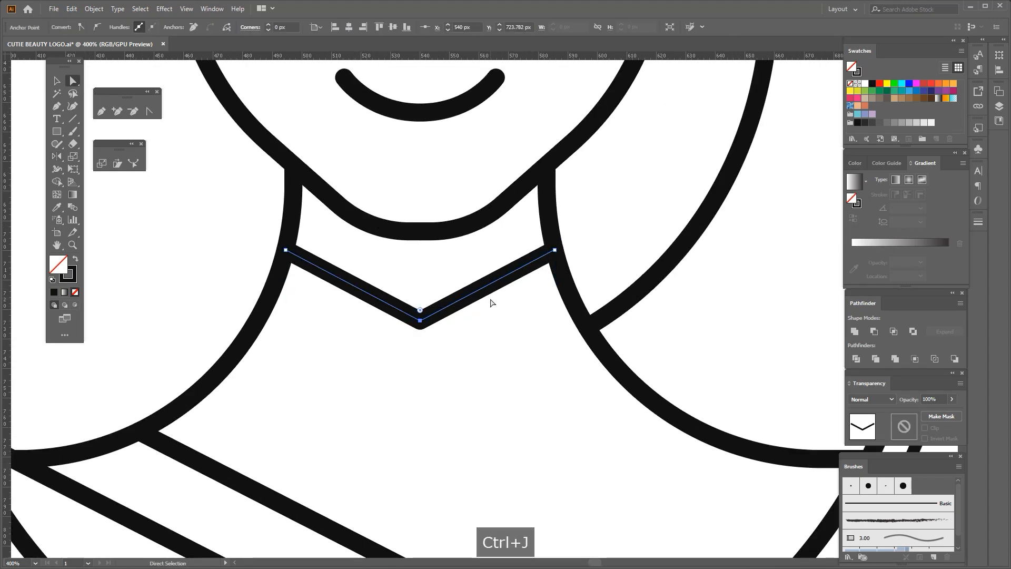
Step: Round the centre corner of the V below the chin into a smooth curve
scroll(420, 295, "down", 1)
left_click_drag(420, 221, 419, 126)
left_click(436, 315)
scroll(435, 322, "down", 5)
scroll(415, 327, "up", 5)
left_click_drag(414, 331, 404, 347)
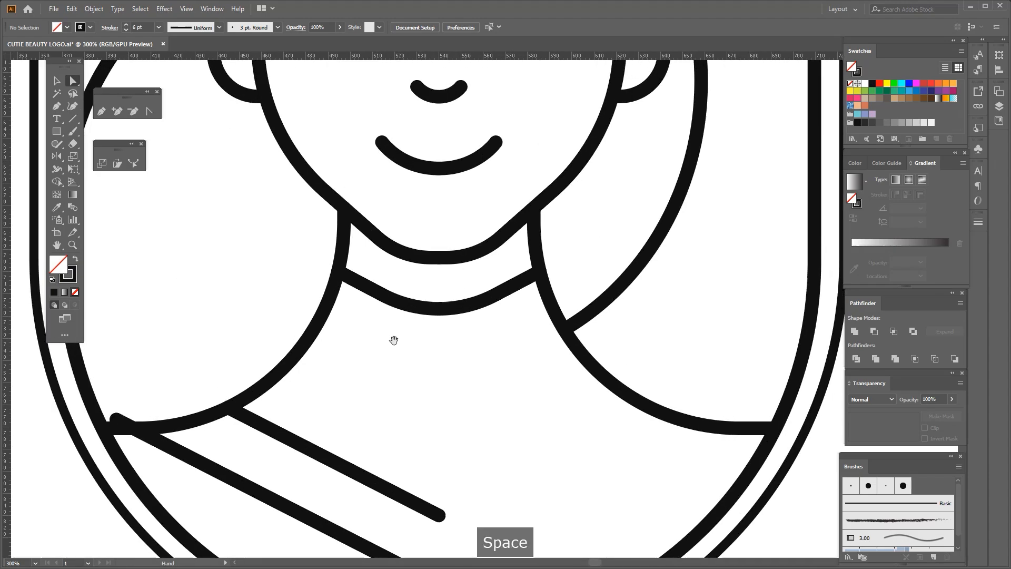
Step: Delete the rounded V-shaped line below the chin
left_click(436, 311)
key("Delete")
key("Delete")
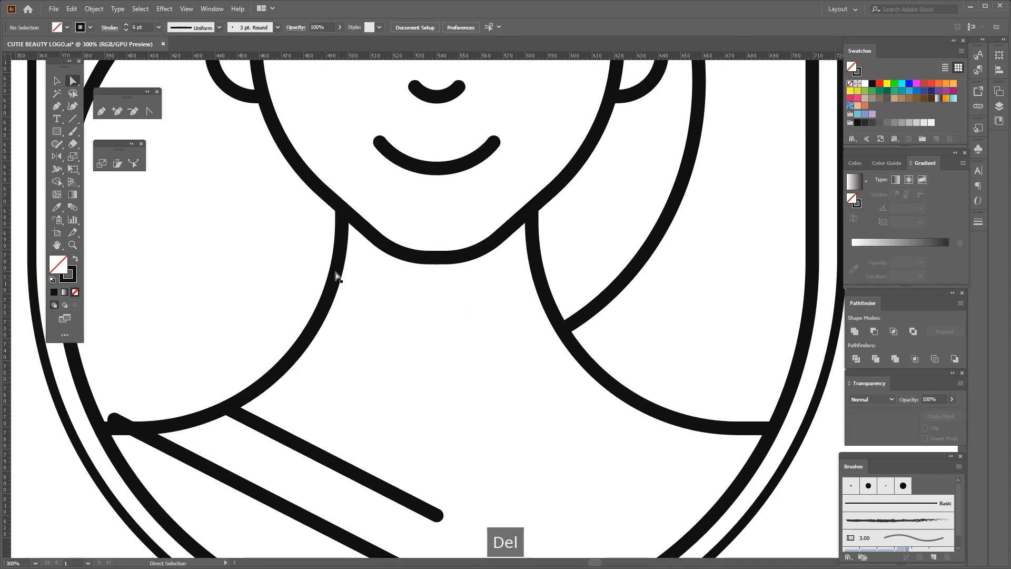
Step: Draw a path from the left neck curve diagonally down below the chin, ending with a short horizontal segment at the centre
left_click(337, 266)
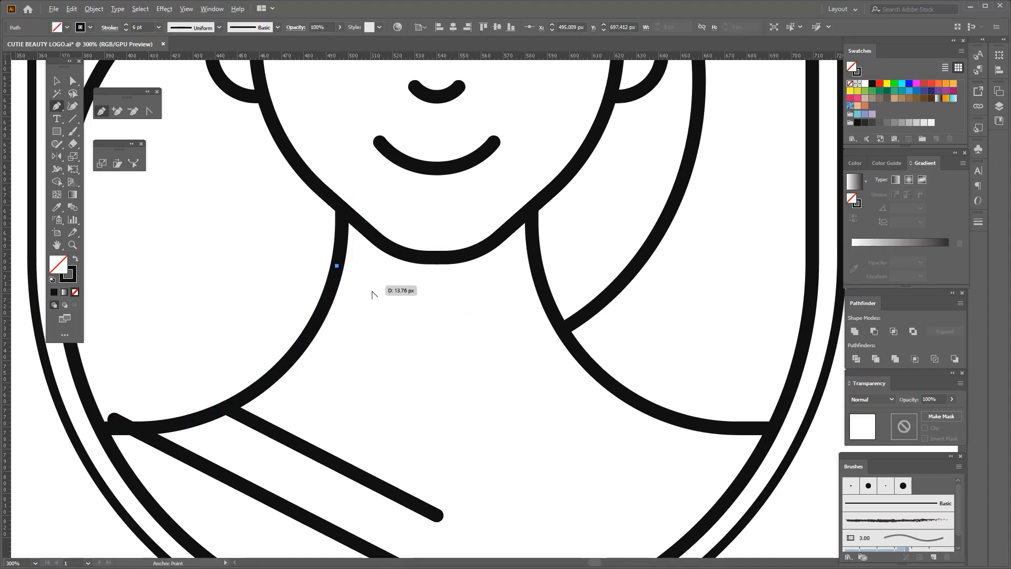
key("ctrl+z")
left_click(337, 269)
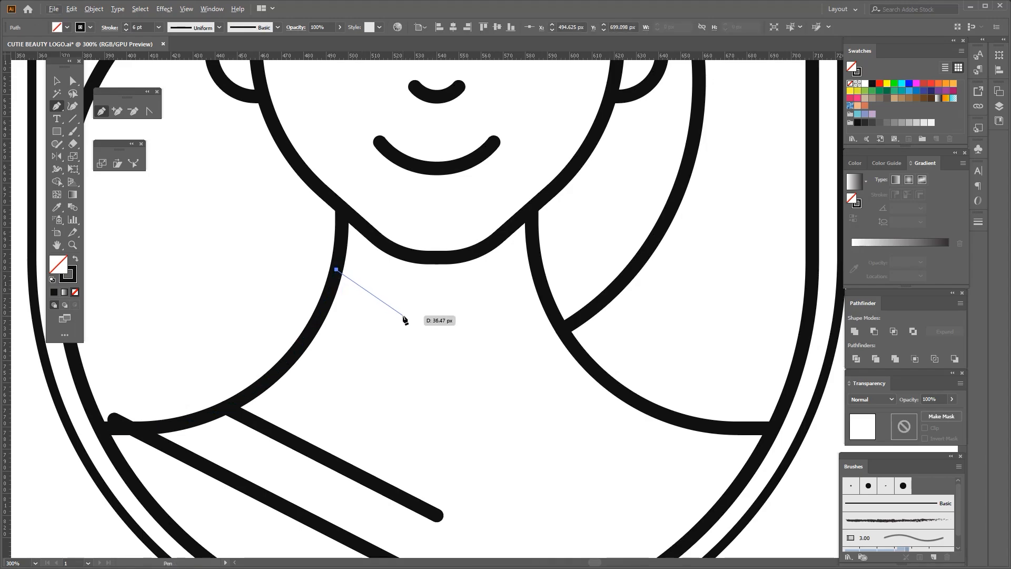
left_click(405, 313)
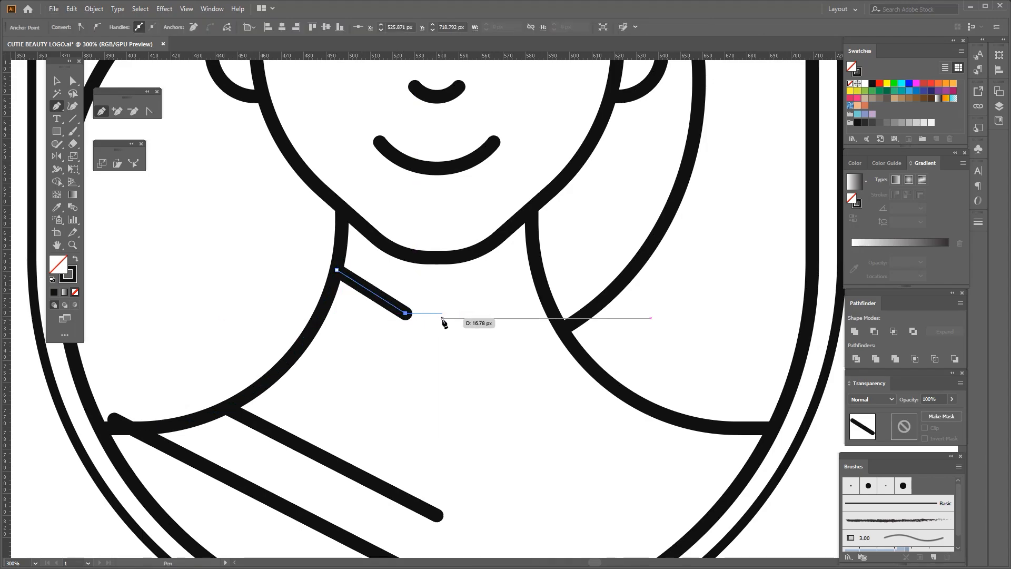
left_click(437, 316, "shift")
left_click(72, 84)
Step: Shift the neck path's corner anchor slightly toward the centre and lower its horizontal segment by about 2 px
scroll(358, 292, "up", 2)
left_click(406, 314)
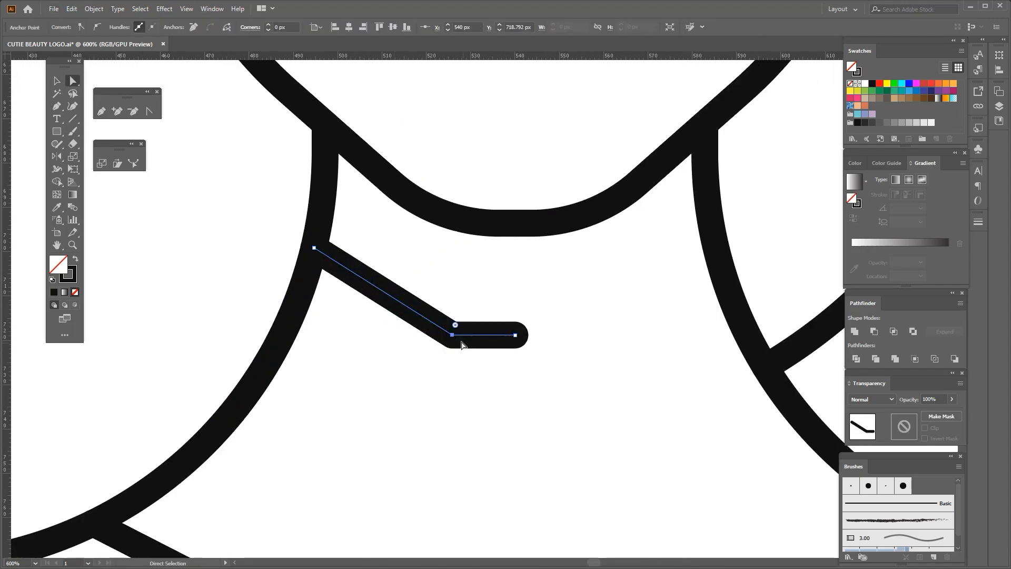
left_click_drag(453, 337, 461, 341)
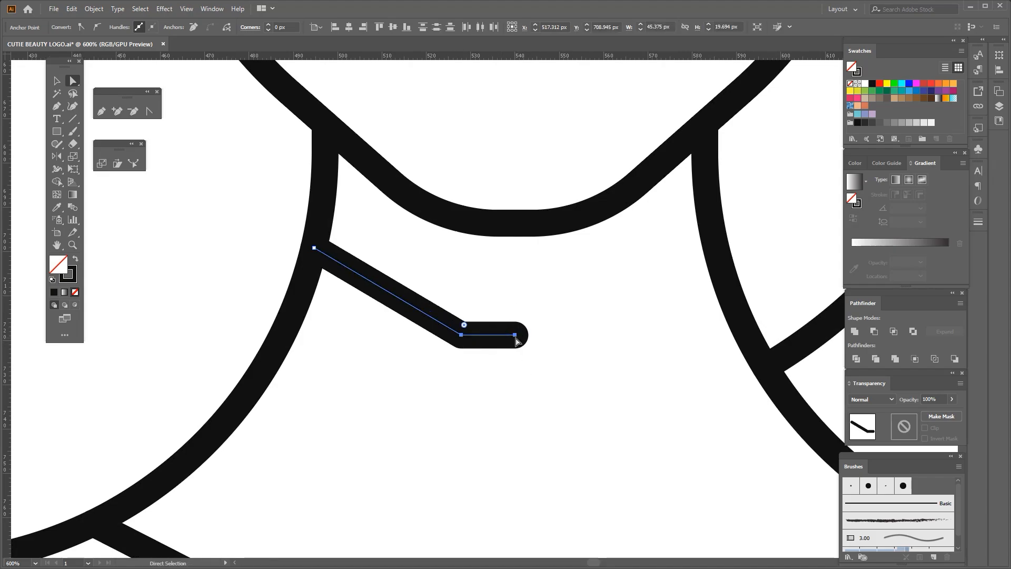
scroll(489, 343, "down", 3)
left_click(56, 81)
scroll(411, 376, "up", 2)
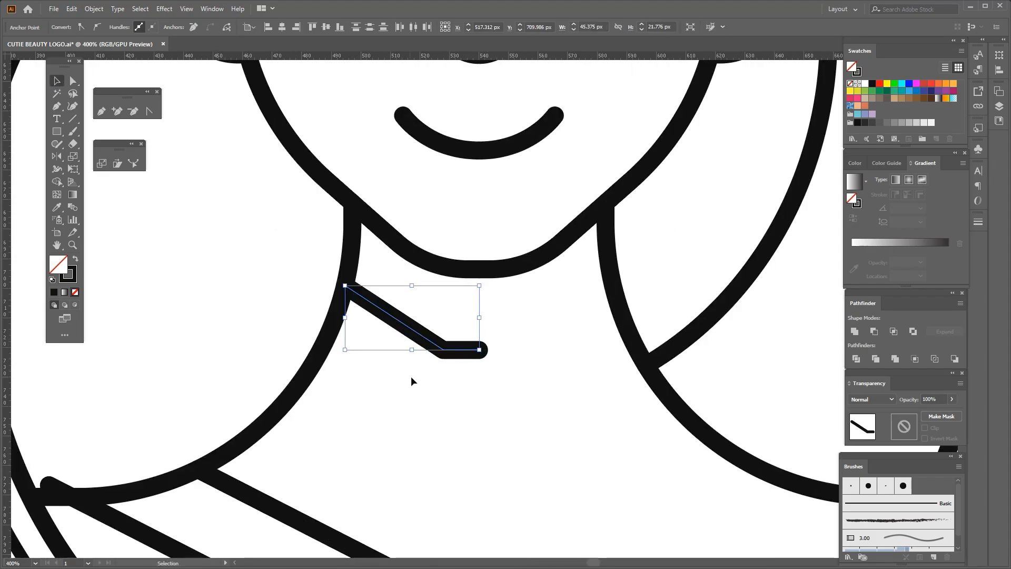
Step: Reflect a copy of the neck path about its centre endpoint and join both halves into one line across the neck
key("ctrl+c")
key("r")
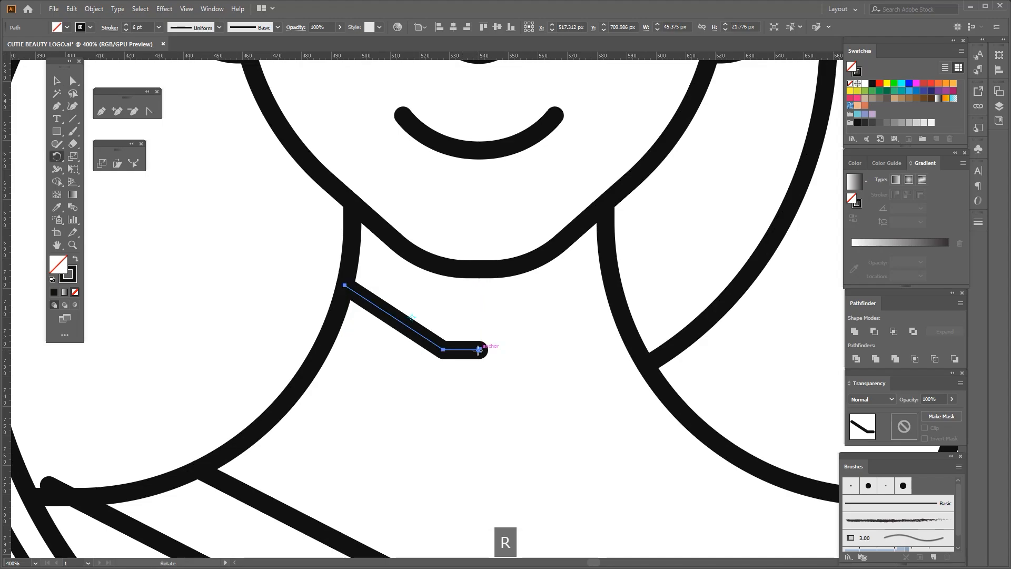
left_click(479, 349)
left_click_drag(578, 331, 298, 328)
key("a")
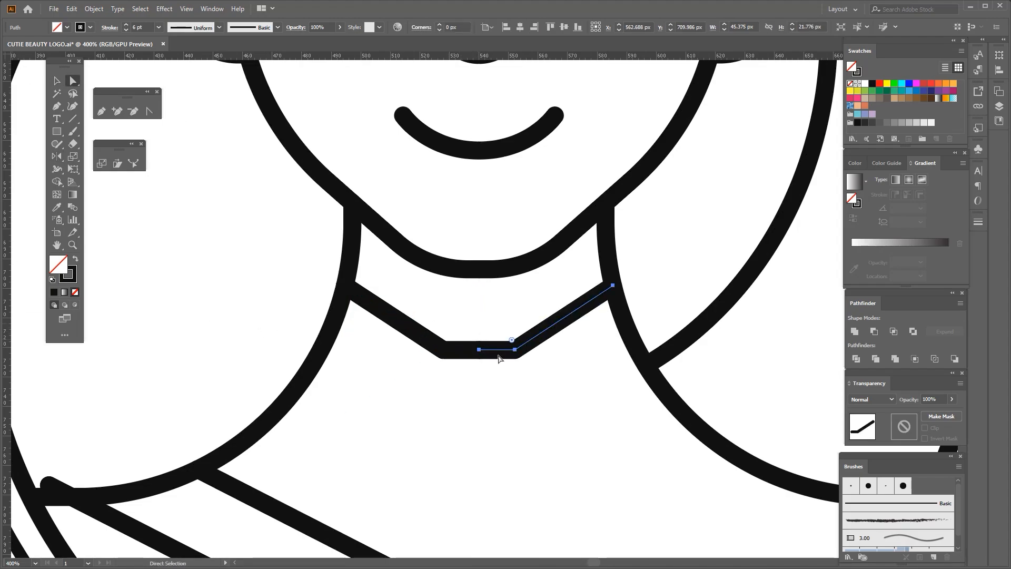
scroll(503, 359, "up", 2)
left_click_drag(421, 290, 464, 374)
key("ctrl+j")
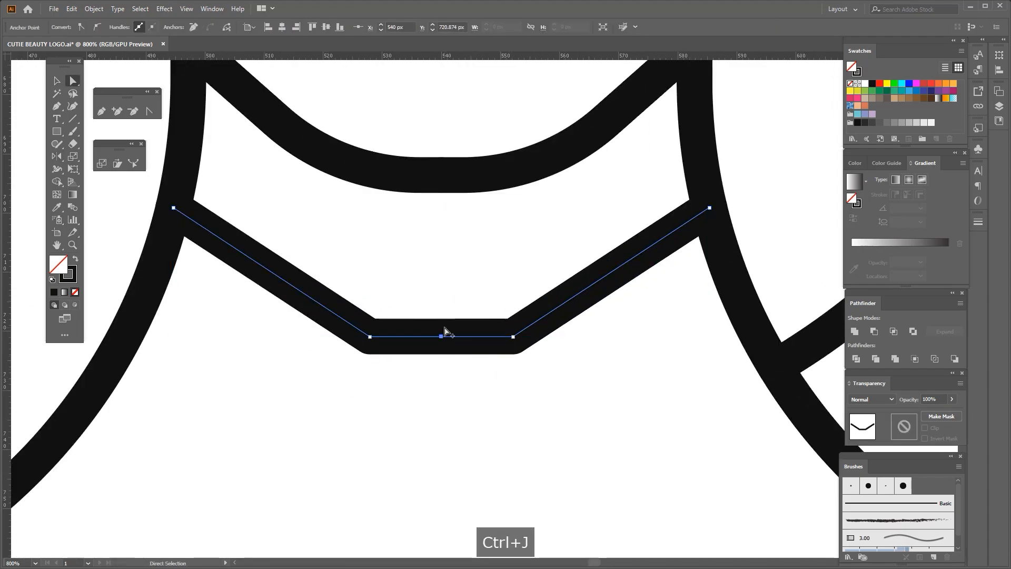
Step: Try rounding both lower corners of the neck line with a radius of about 41 px, and undo it
scroll(449, 329, "down", 2)
left_click_drag(470, 242, 459, 174)
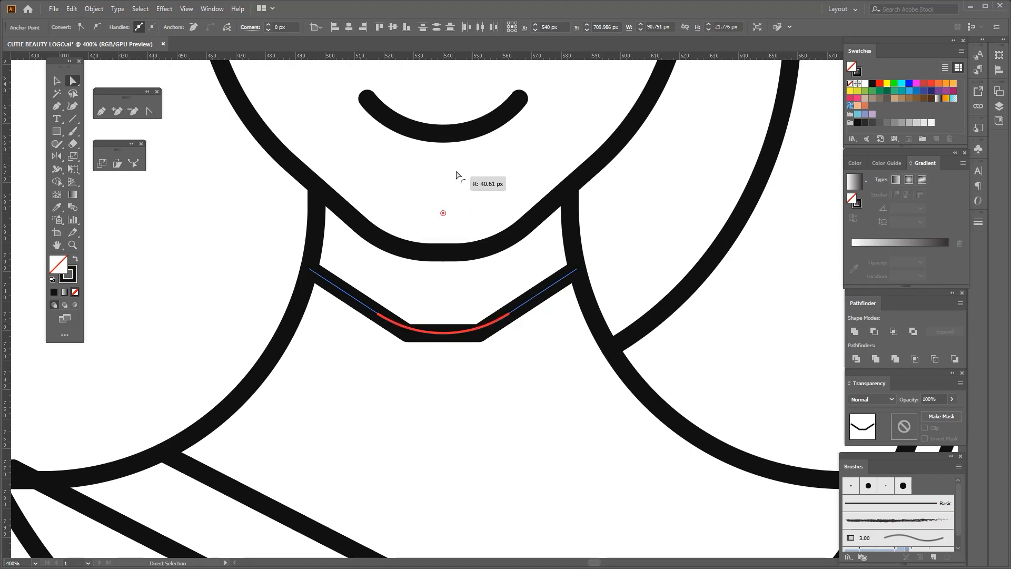
left_click(440, 361)
scroll(440, 365, "down", 2)
scroll(429, 352, "up", 2)
key("ctrl+z")
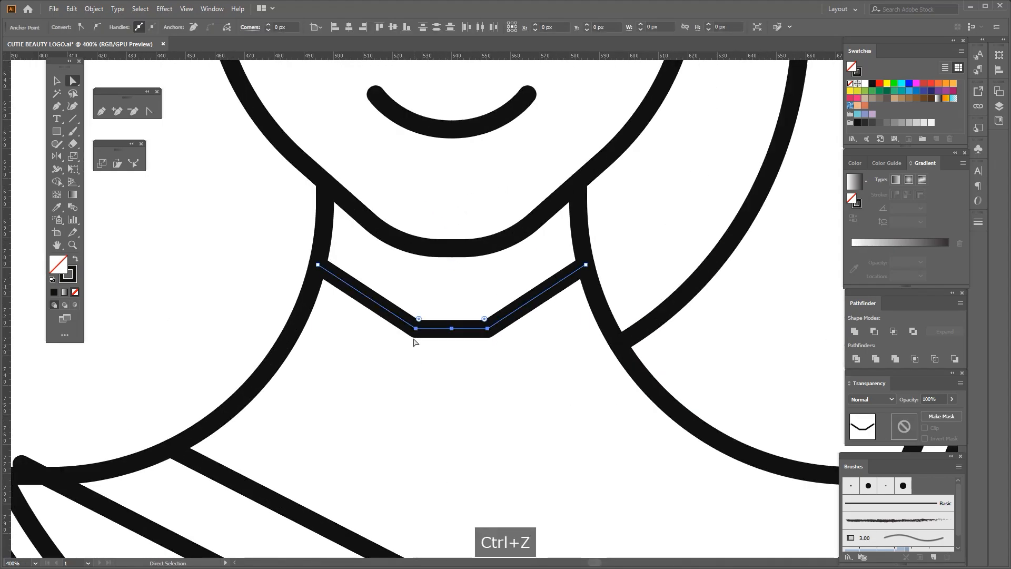
Step: Nudge the neck line's two lower corner anchors outward to widen the flat segment between them
scroll(414, 322, "up", 1)
left_click_drag(411, 277, 427, 348)
key("Left")
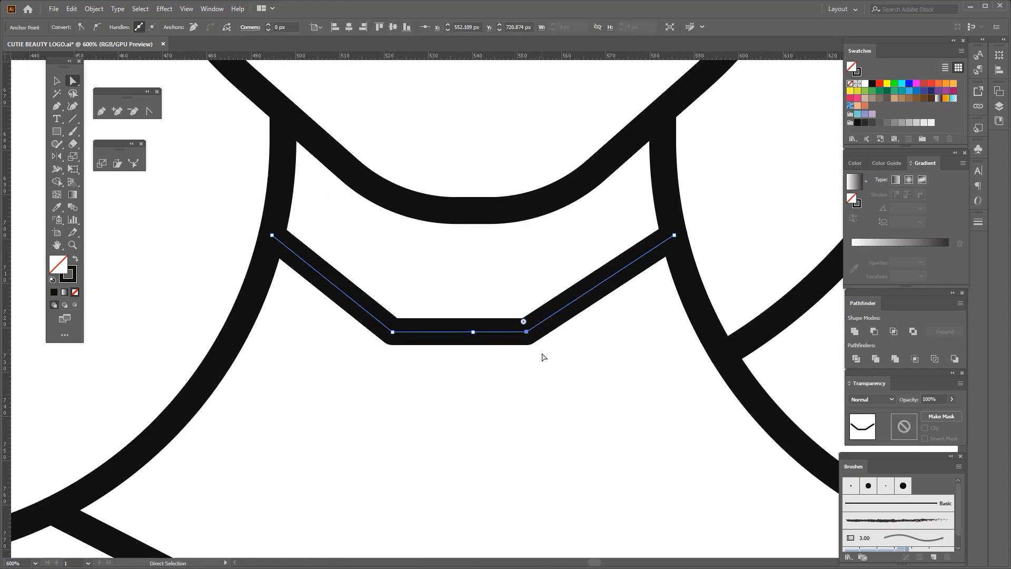
key("Right")
Step: Round the neck line's two lower corners with a radius of about 51.69 px to form a smooth curve
left_click_drag(363, 384, 640, 291)
left_click_drag(548, 322, 422, 85)
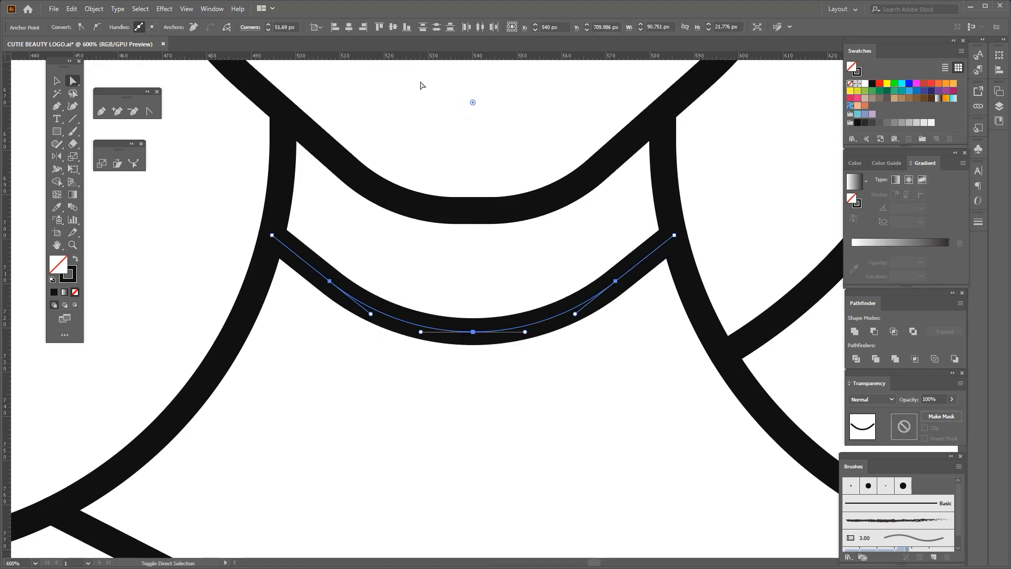
left_click(420, 85)
scroll(458, 332, "down", 4)
scroll(480, 320, "up", 2)
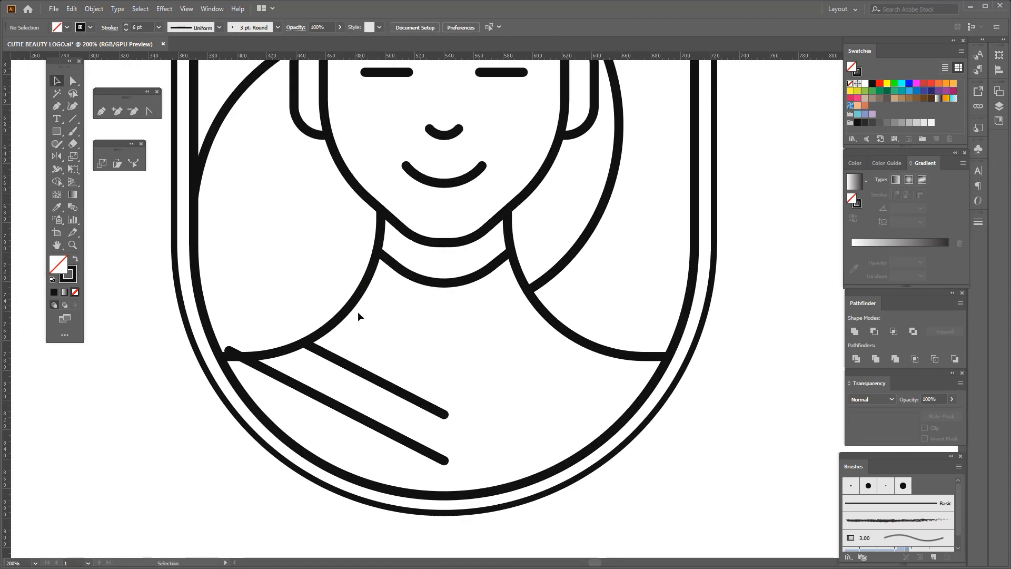
Step: Draw a curved line from the left shoulder line down to the figure's centre axis and delete the two straight slanted lines
scroll(429, 289, "up", 1)
left_click_drag(399, 352, 434, 317)
key("p")
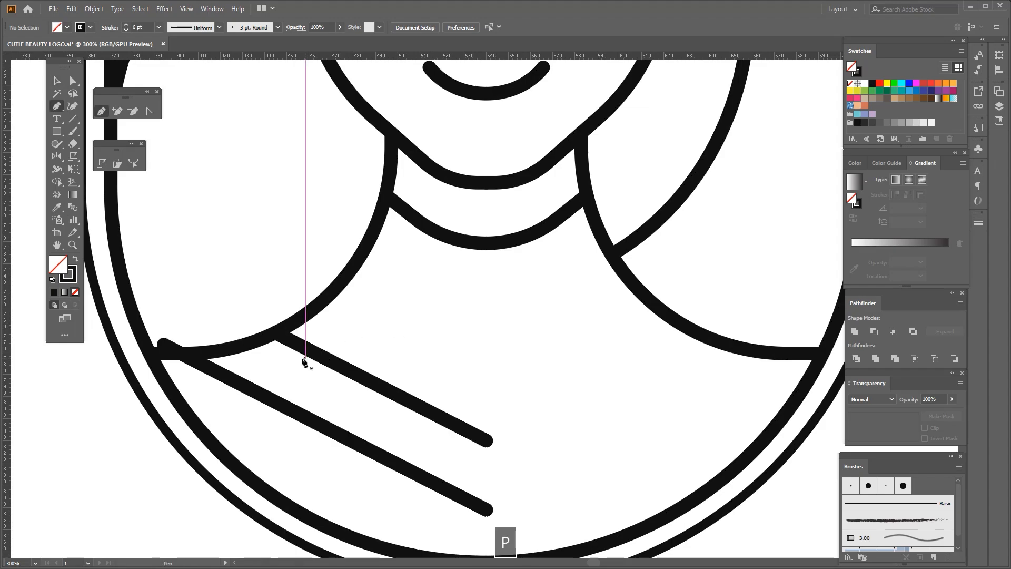
scroll(287, 340, "up", 2)
left_click(269, 328)
scroll(292, 333, "down", 4)
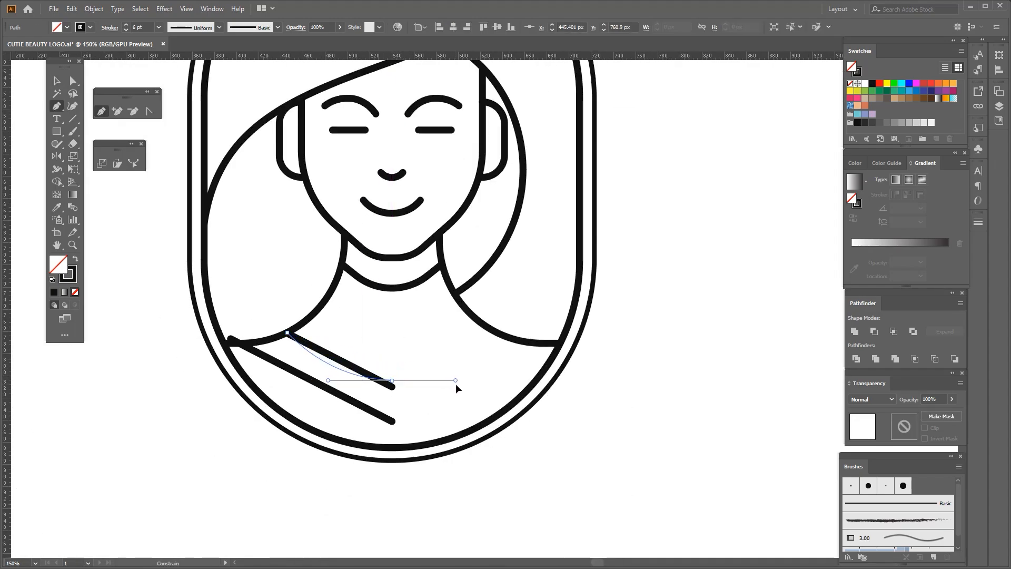
left_click_drag(456, 385, 454, 384)
scroll(368, 404, "up", 1)
key("v")
scroll(370, 391, "up", 1)
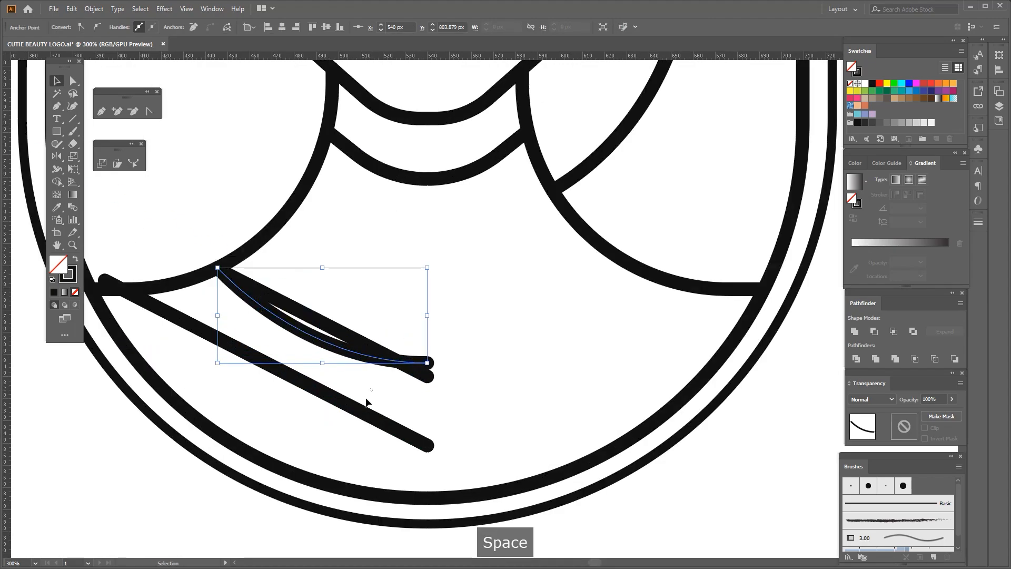
left_click(360, 417)
key("Delete")
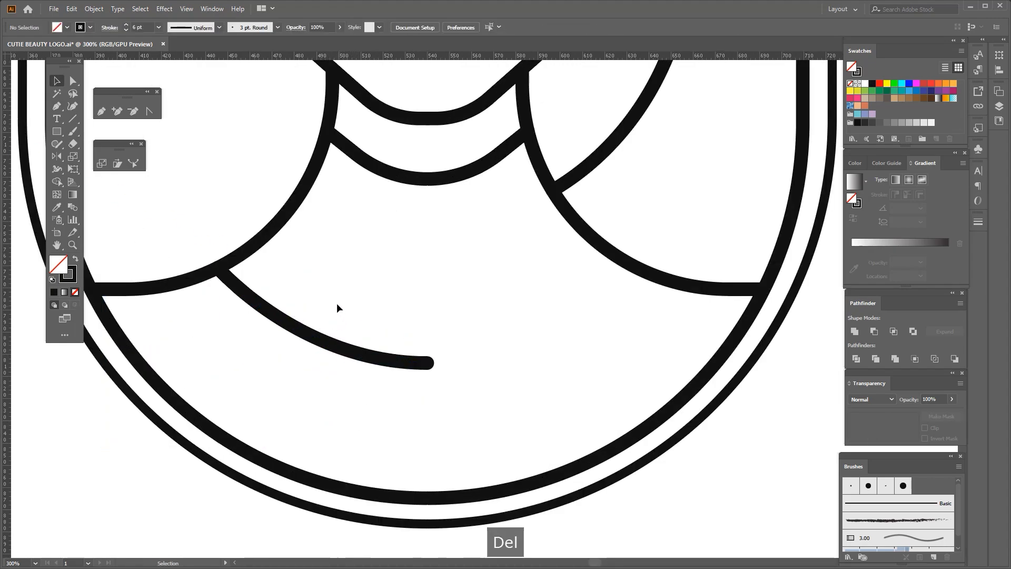
Step: Reflect a copy of the curved neckline half about its centre endpoint and join both halves into one arc
left_click(380, 362)
scroll(384, 370, "down", 1)
key("ctrl+c")
key("ctrl+f")
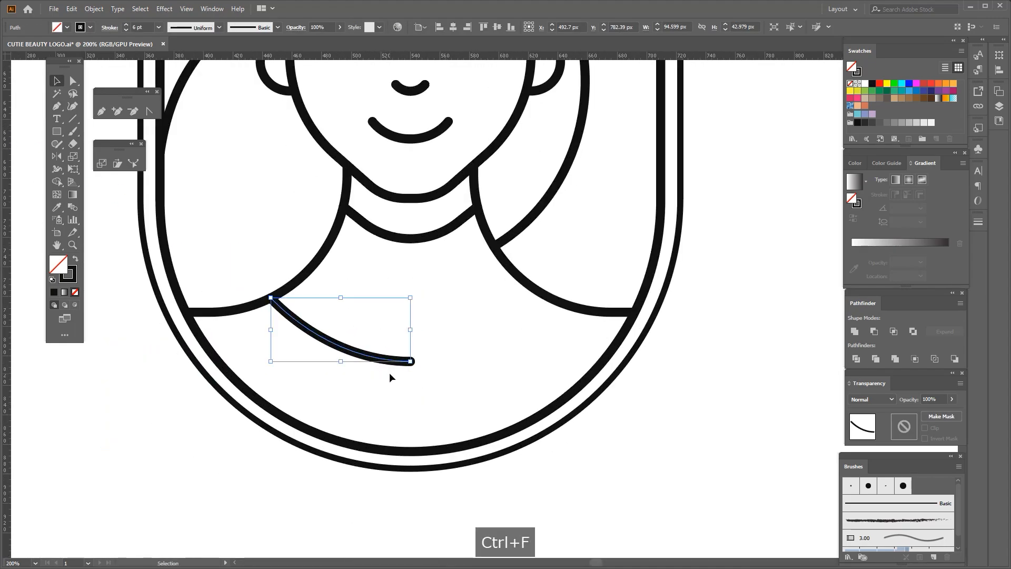
key("r")
left_click_drag(514, 345, 22, 131)
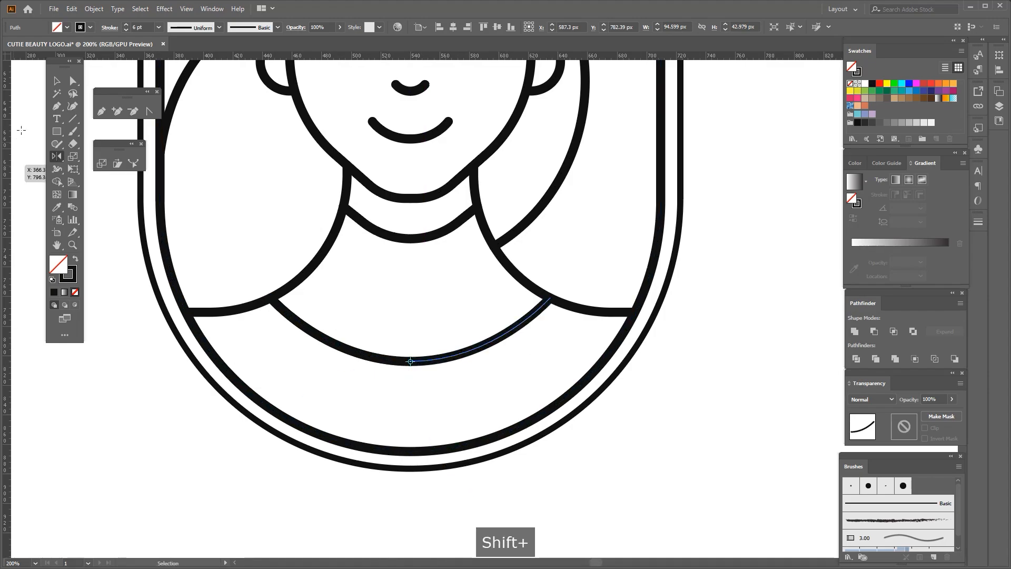
left_click(72, 81)
scroll(406, 340, "up", 2)
left_click_drag(407, 338, 431, 397)
key("ctrl+j")
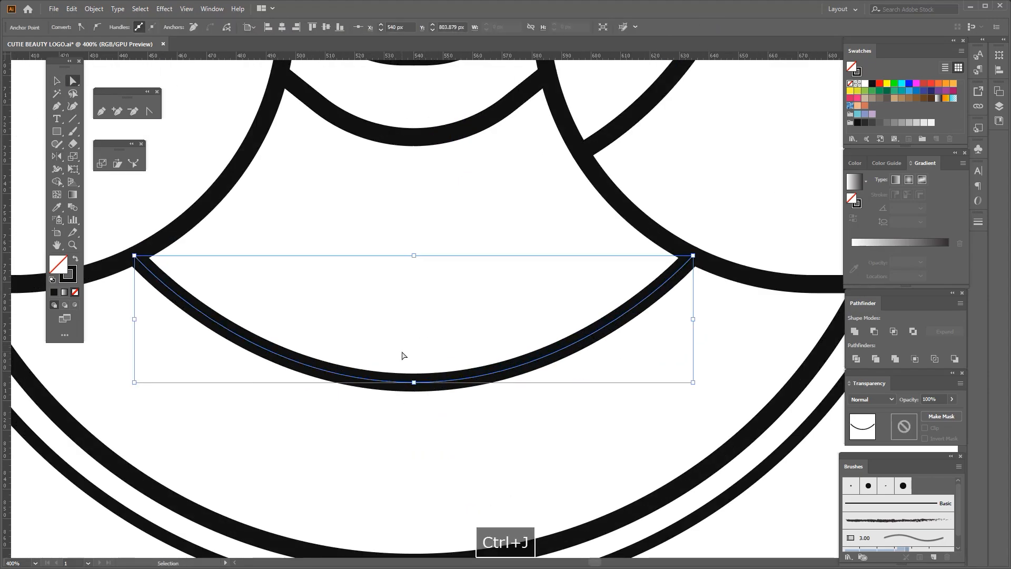
Step: Enlarge the joined neckline arc to about 200.7 px wide and 48.5 px high so its ends meet the shoulder lines
scroll(426, 326, "down", 3)
key("space")
left_click(57, 81)
scroll(371, 332, "up", 1)
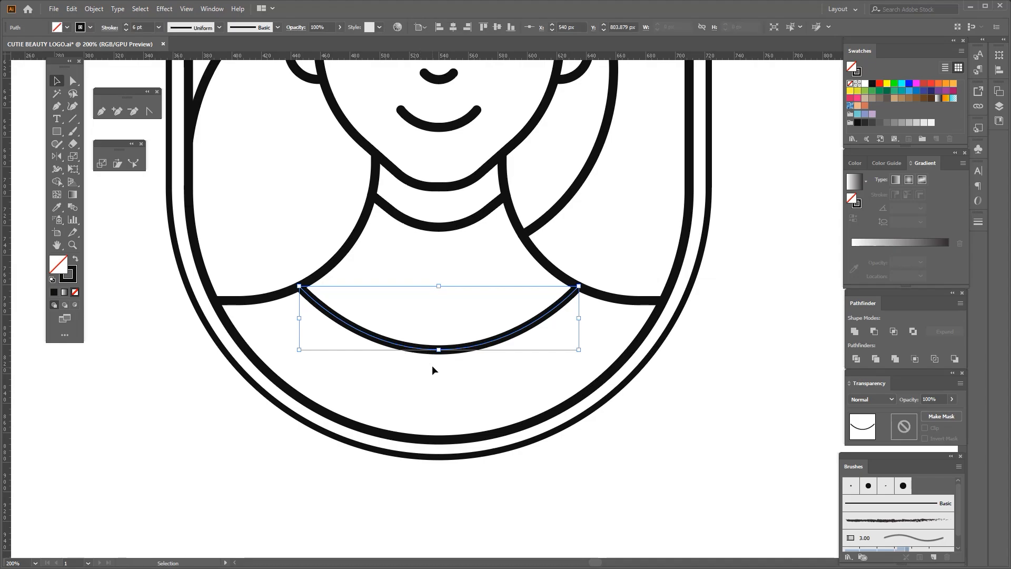
scroll(429, 358, "up", 1)
left_click_drag(443, 352, 458, 280)
scroll(449, 347, "up", 2)
scroll(451, 355, "down", 3)
scroll(450, 299, "up", 2)
left_click_drag(452, 413, 451, 423)
scroll(450, 364, "down", 3)
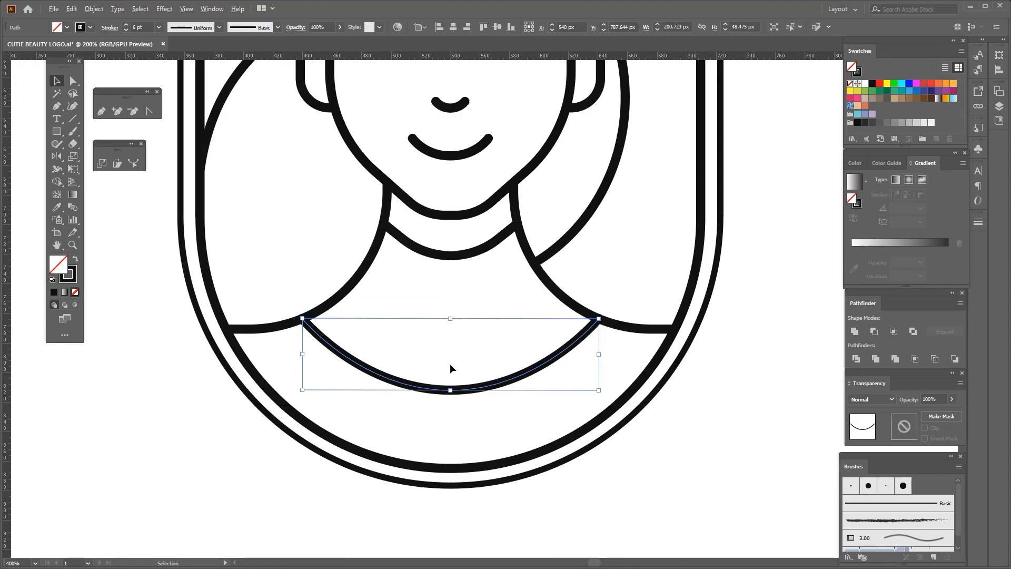
Step: Paste a copy of the neckline arc behind it and enlarge it below to about 279.6 px wide and 84 px high
left_click(429, 404)
scroll(428, 404, "up", 1)
left_click(453, 375)
key("ctrl+c")
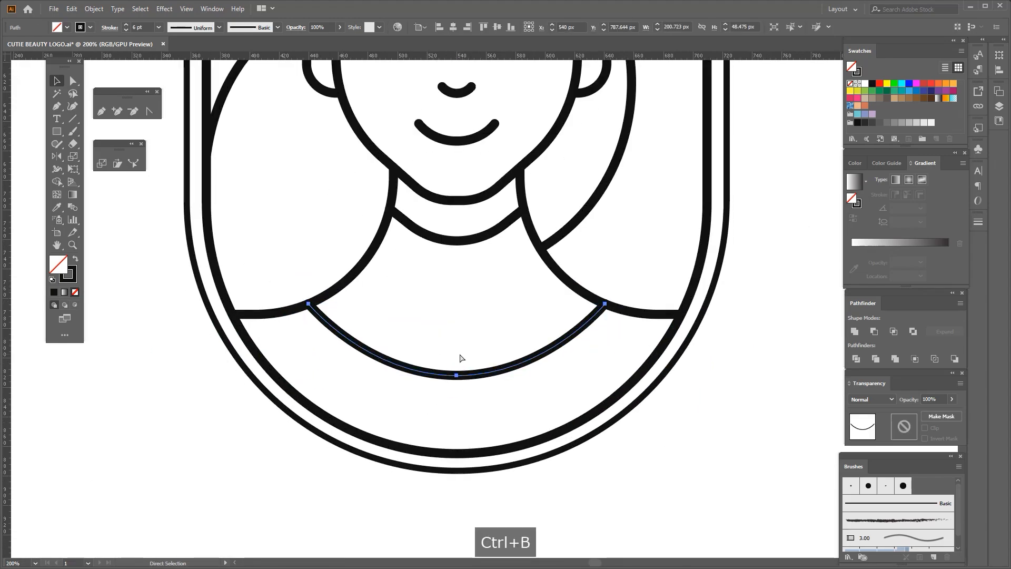
key("v")
left_click_drag(455, 375, 457, 418)
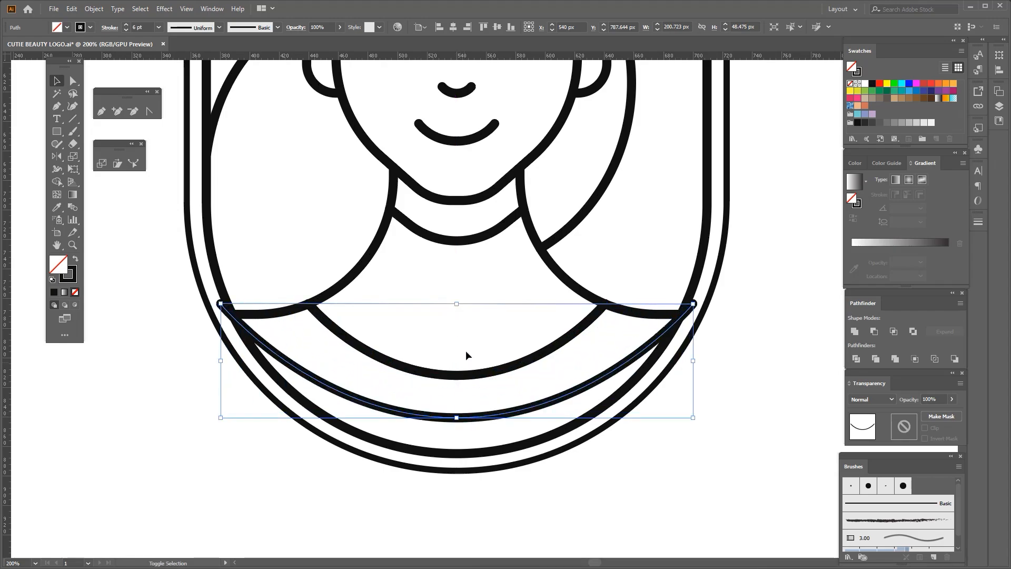
mouse_move(457, 304)
left_mouse_down()
mouse_move(465, 316)
mouse_move(462, 266)
mouse_move(456, 299)
left_mouse_up()
scroll(458, 421, "up", 1)
left_click_drag(458, 418, 456, 422)
Step: Lengthen the left handle of the lower arc's bottom anchor, cut the path there and delete the right half
scroll(463, 414, "down", 2)
key("space")
key("a")
scroll(459, 421, "up", 2)
left_click(460, 414)
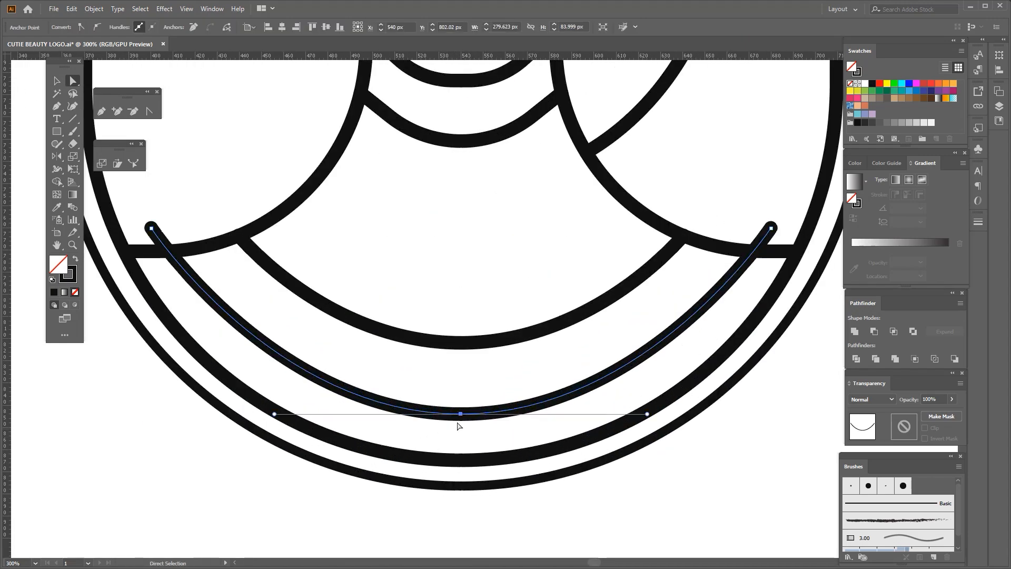
left_click_drag(275, 413, 241, 419)
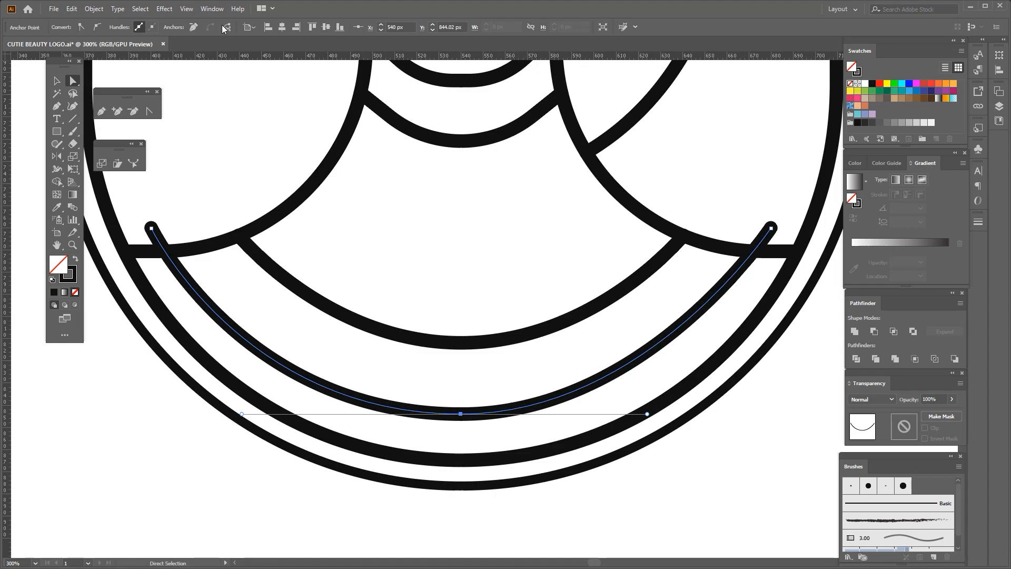
left_click(480, 390)
left_click(501, 416)
key("Delete")
left_click(441, 364)
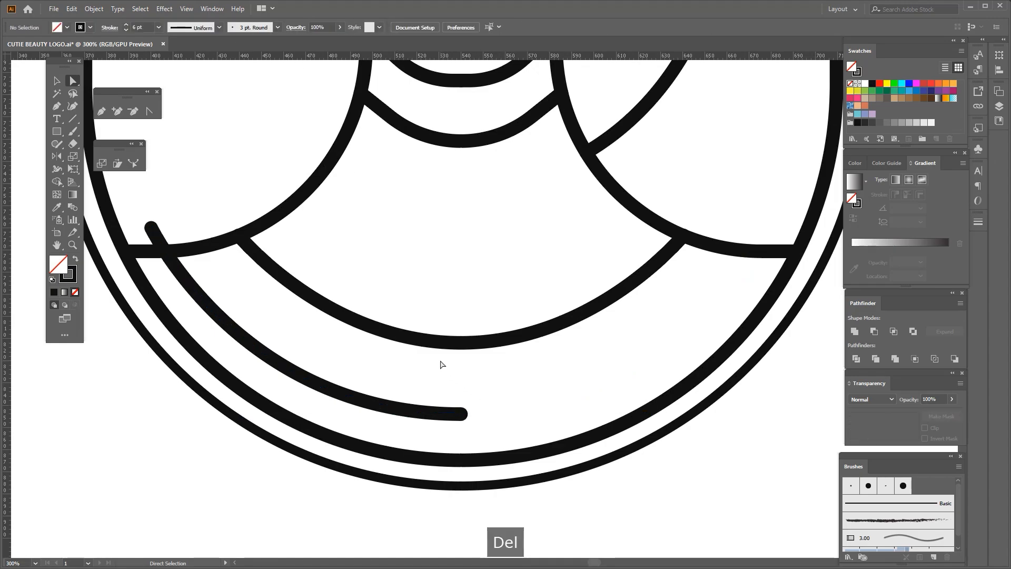
Step: Move the upper end of the remaining lower arc half onto the left shoulder line
scroll(441, 362, "down", 3)
scroll(441, 377, "up", 2)
mouse_move(449, 360)
left_mouse_down()
mouse_move(460, 391)
mouse_move(452, 375)
left_mouse_up()
scroll(458, 388, "up", 3)
scroll(452, 375, "down", 4)
scroll(289, 282, "up", 2)
left_click_drag(290, 284, 300, 302)
scroll(283, 242, "down", 2)
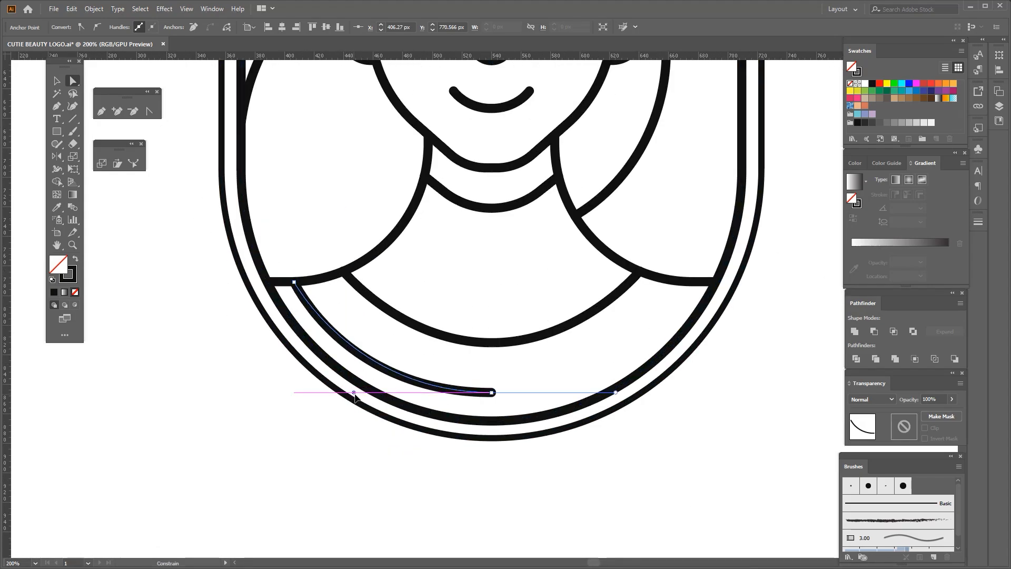
Step: Adjust the curve handle at the half arc's centre end and nudge its upper anchor to about X 407.8, Y 770.5 px
left_click_drag(354, 396, 354, 396)
scroll(490, 383, "up", 3)
left_click_drag(486, 377, 486, 382)
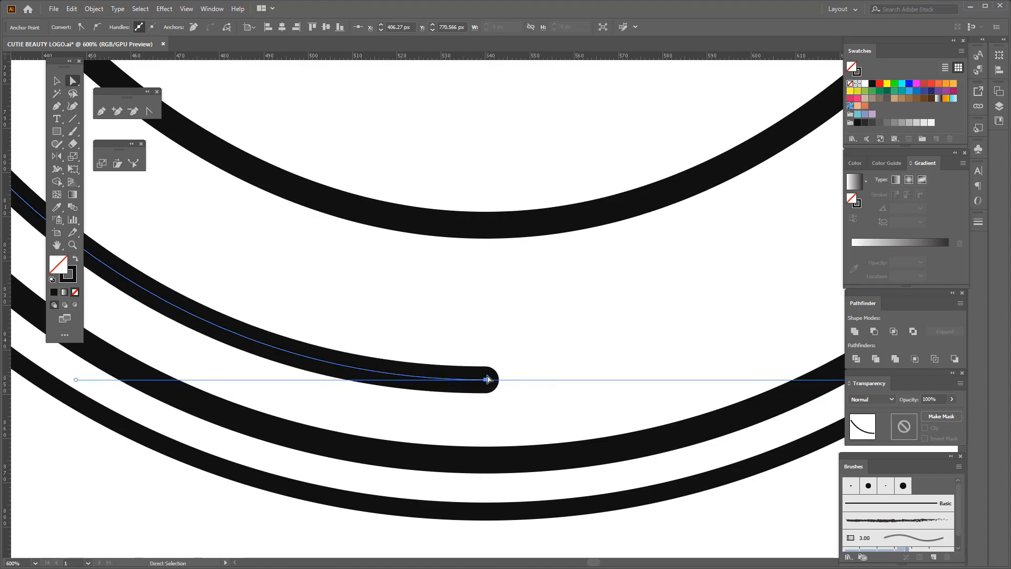
scroll(487, 381, "down", 4)
scroll(343, 304, "up", 4)
left_click_drag(327, 267, 333, 266)
scroll(328, 299, "down", 3)
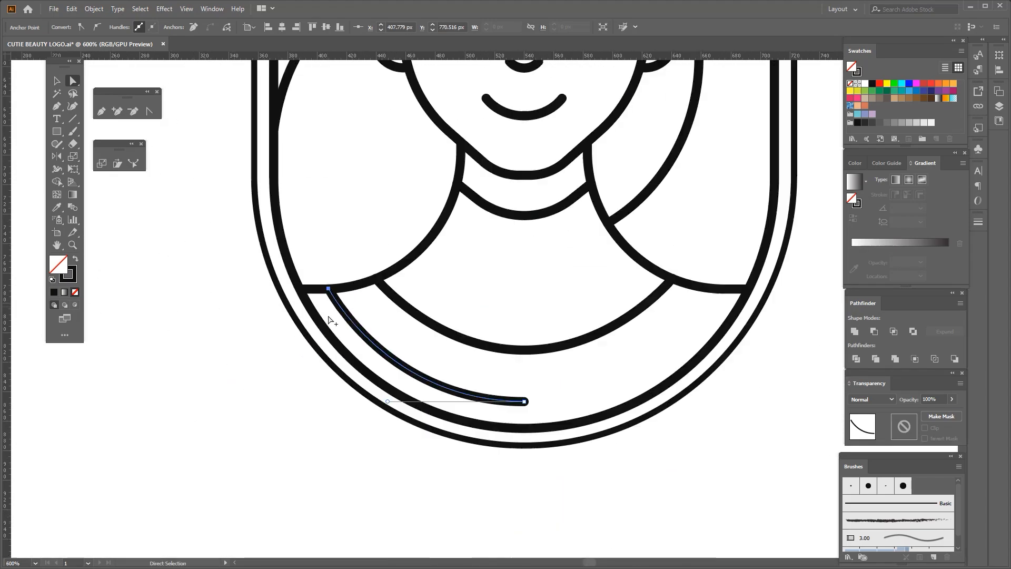
left_click_drag(328, 312, 288, 296)
left_click(56, 84)
left_click(194, 337)
left_click_drag(299, 358, 300, 345)
scroll(532, 385, "up", 1)
Step: Reflect a copy of the lower arc half about its centre endpoint and join both halves into one line
left_click(442, 368)
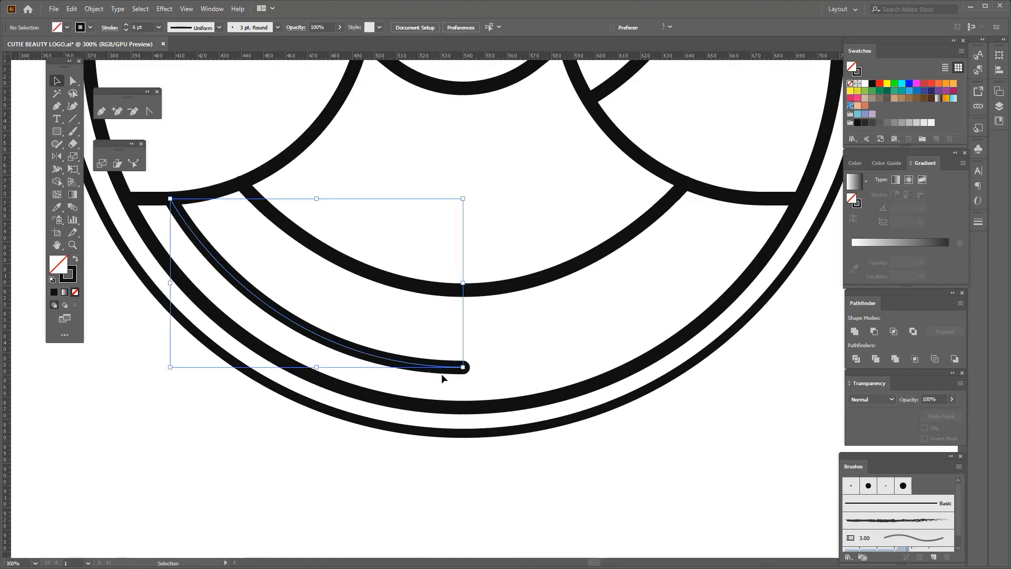
key("ctrl+c")
key("ctrl+f")
key("r")
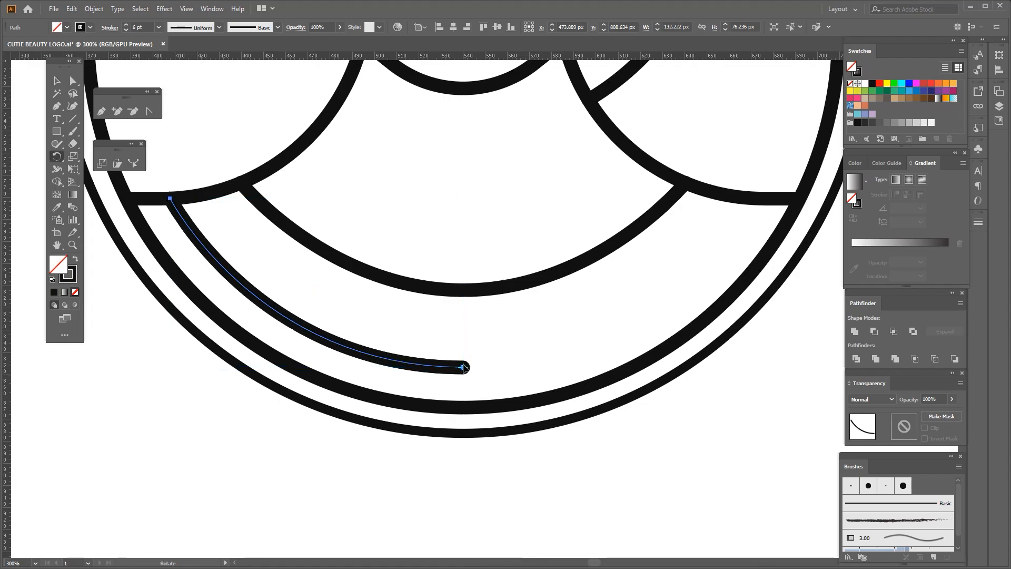
left_click_drag(558, 327, 24, 177)
left_click(73, 82)
scroll(473, 359, "up", 1)
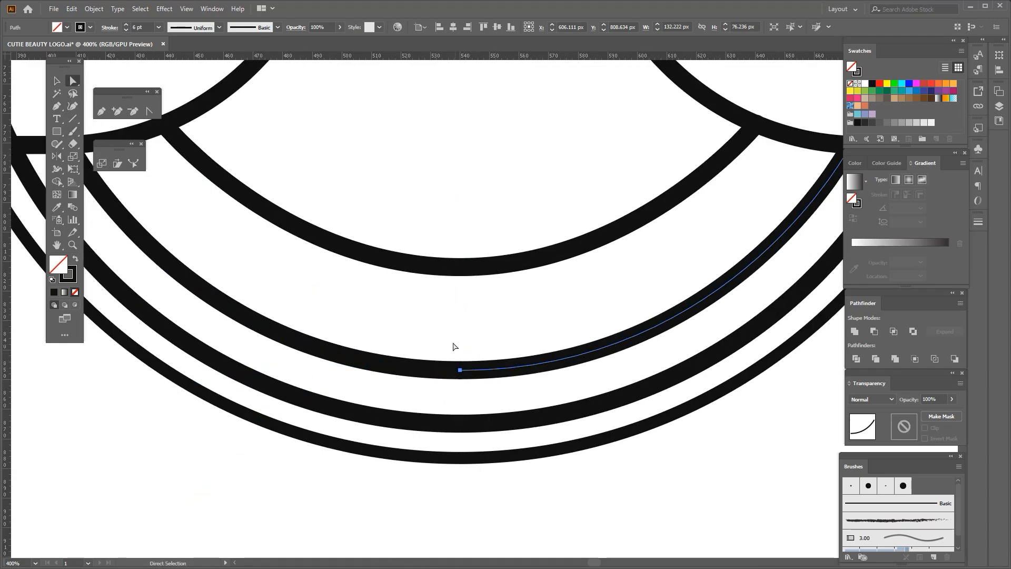
left_click_drag(451, 344, 470, 381)
key("ctrl+j")
left_click(458, 339)
scroll(474, 326, "down", 3)
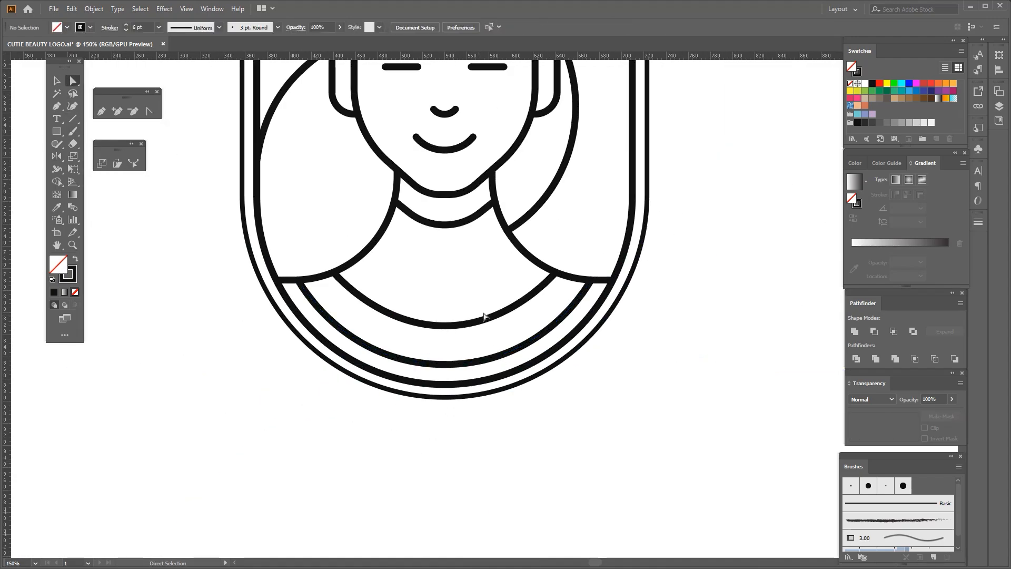
left_click(58, 83)
Step: Draw a circle centred on the lowest point of the neckline arc
scroll(292, 359, "down", 2)
scroll(339, 326, "up", 2)
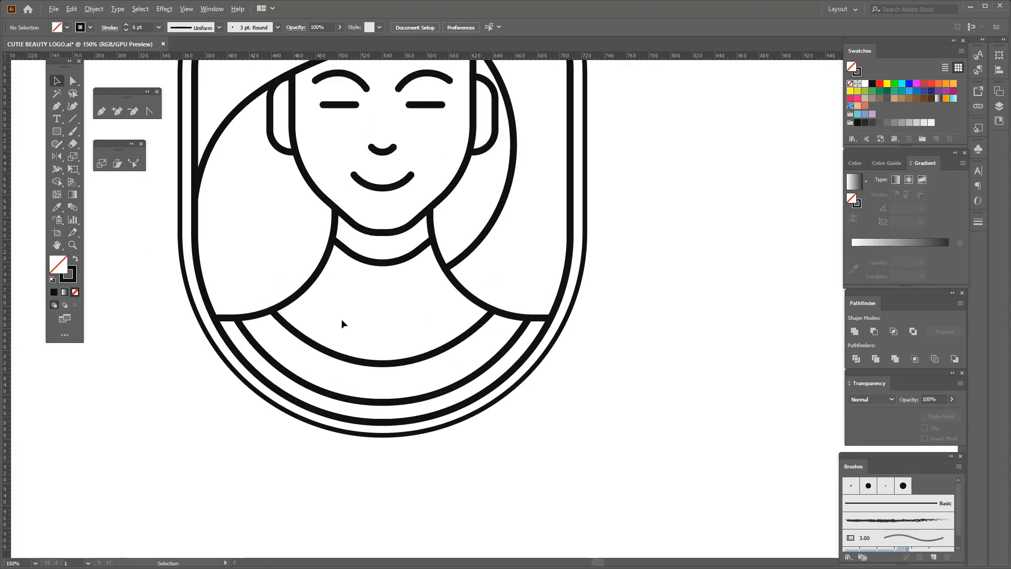
left_click_drag(341, 317, 365, 375)
left_click(360, 342)
scroll(368, 330, "up", 1)
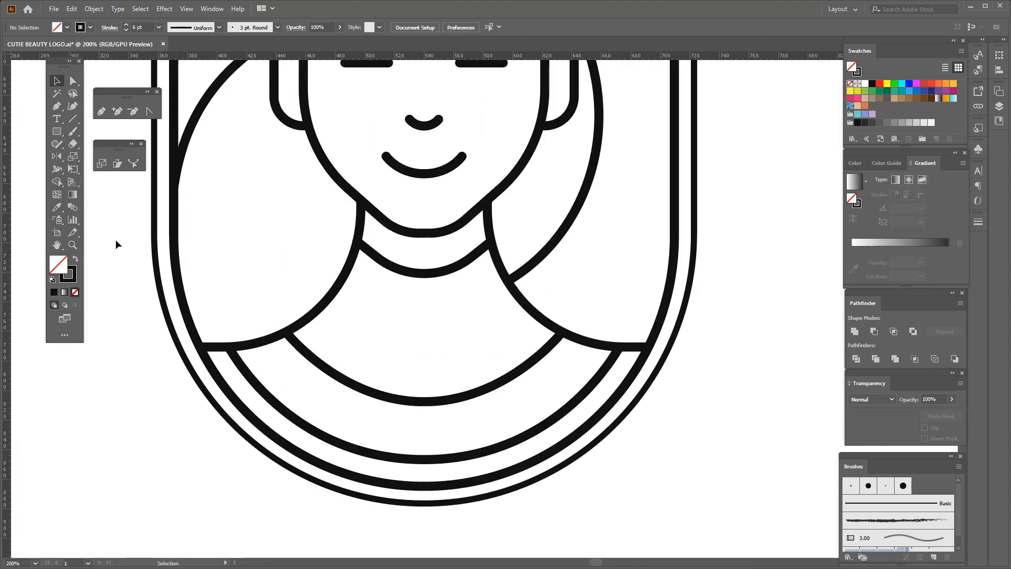
left_click_drag(57, 131, 87, 156)
scroll(414, 395, "up", 1)
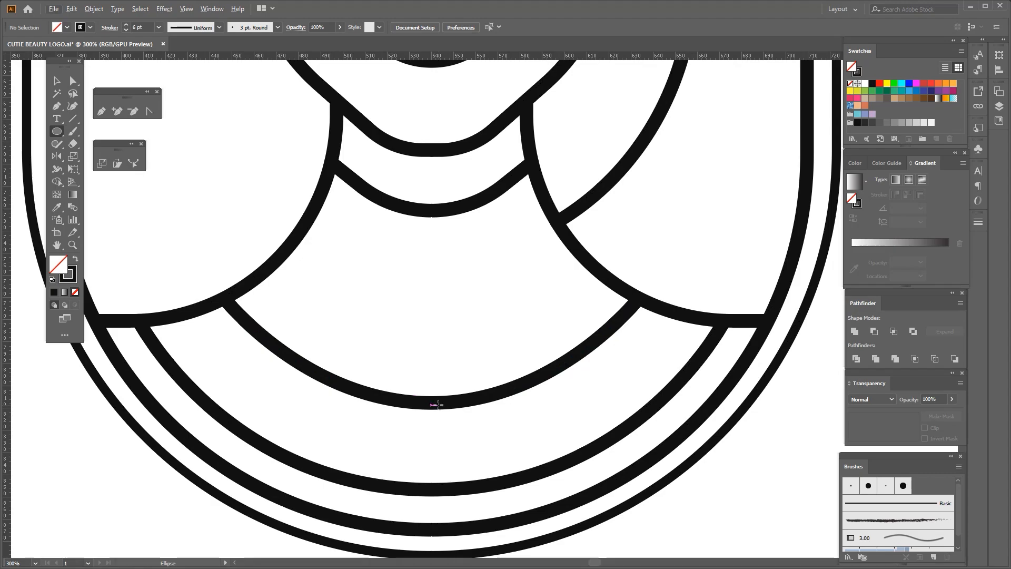
left_click_drag(426, 400, 428, 418)
left_click(57, 81)
Step: Resize the circle on the neckline to about 25.28 px across and match its stroke to the neckline
left_click(369, 347)
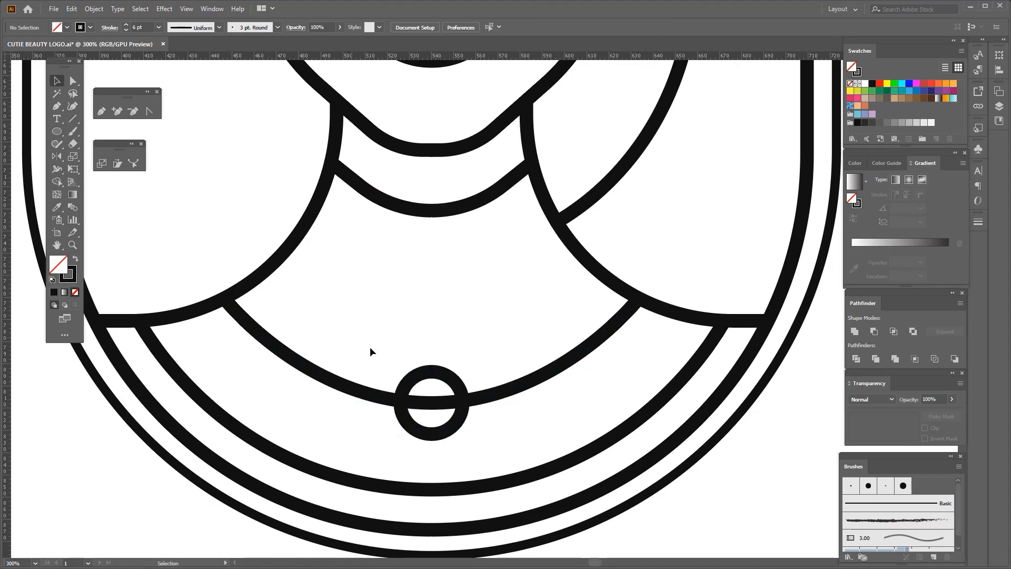
left_click_drag(401, 338, 464, 427)
left_click(477, 401)
left_click_drag(409, 310, 449, 389)
scroll(440, 431, "up", 2)
left_click_drag(422, 437, 424, 431)
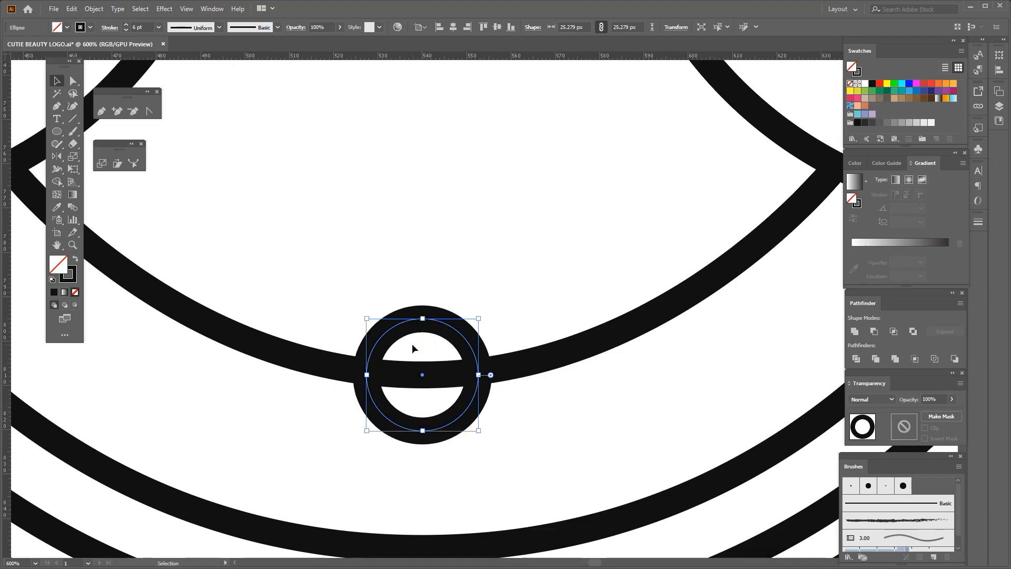
scroll(410, 362, "down", 2)
key("i")
left_click(362, 364)
scroll(418, 350, "up", 2)
Step: Draw a small circle about 11.4 px wide above the large circle, and shrink and lower it onto that circle's top edge
key("l")
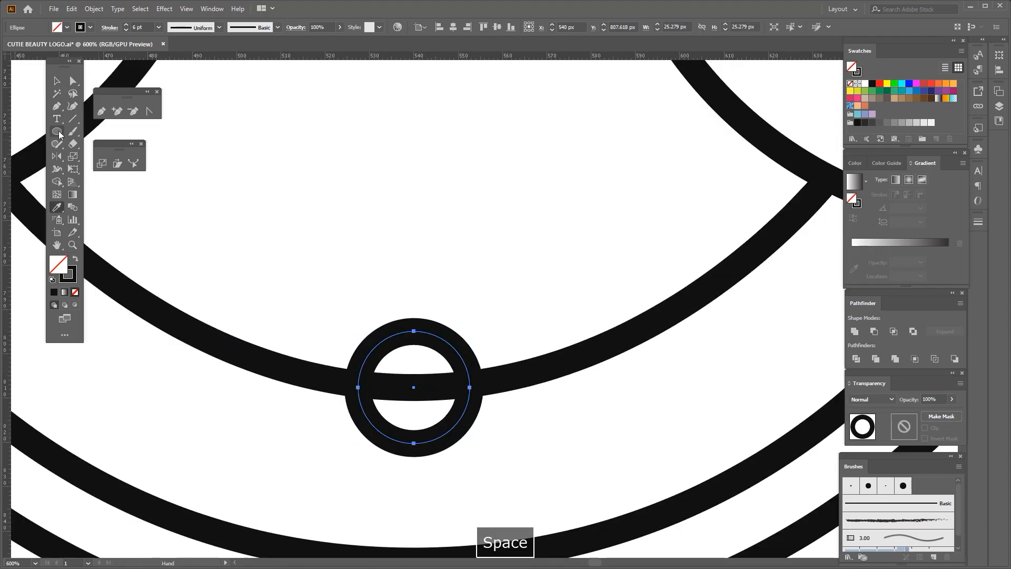
mouse_move(414, 291)
left_mouse_down()
mouse_move(440, 317)
mouse_move(421, 338)
left_mouse_up()
left_click(424, 303)
scroll(423, 304, "up", 2)
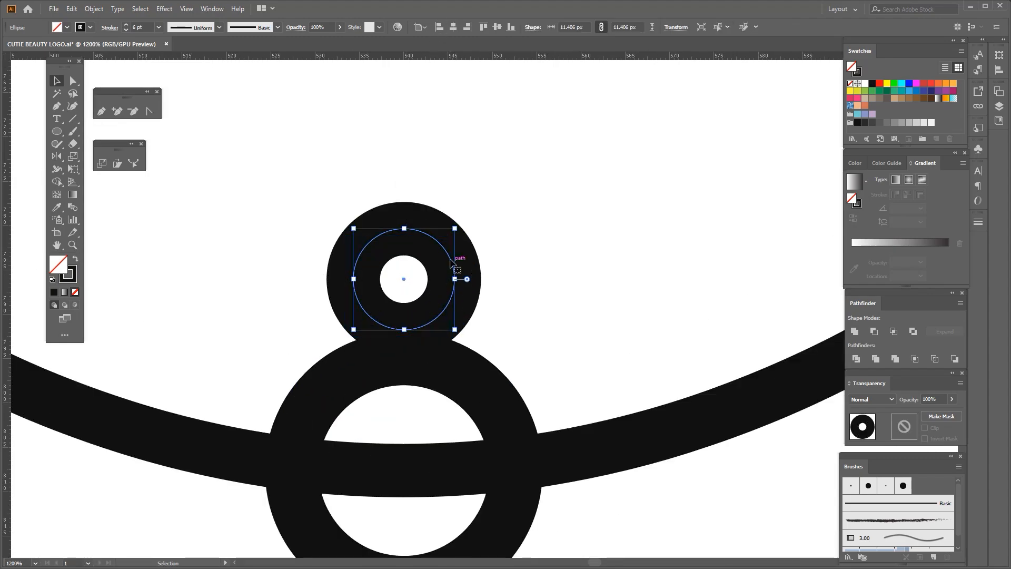
left_click_drag(451, 258, 451, 285)
Step: Select the small and large circles together and scale them down slightly
left_click_drag(403, 257, 429, 303)
scroll(421, 270, "down", 3)
key("i")
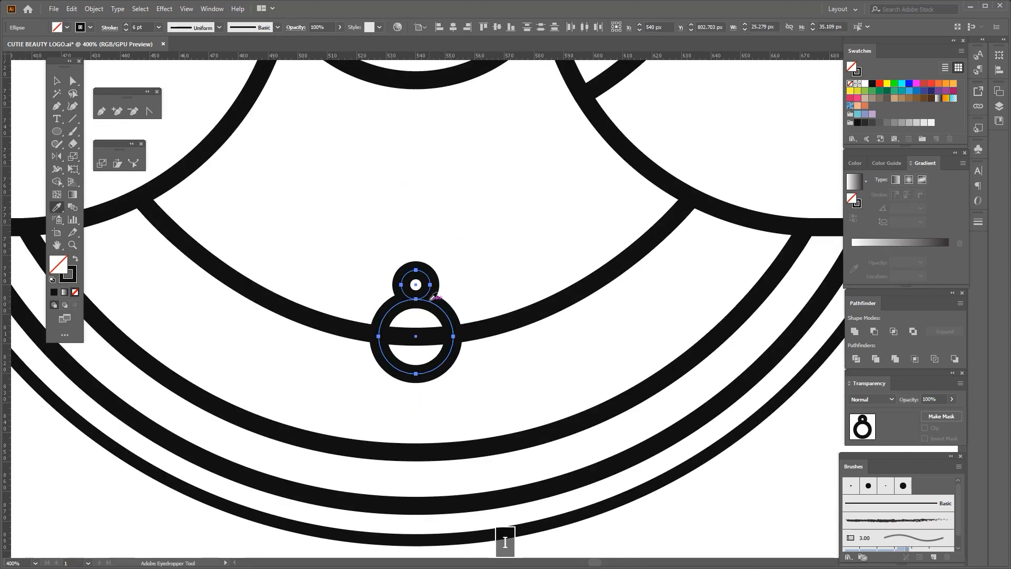
scroll(442, 365, "up", 1)
key("space")
left_click(56, 81)
left_click_drag(346, 219, 352, 227)
left_click_drag(359, 389, 371, 318)
left_click(372, 318)
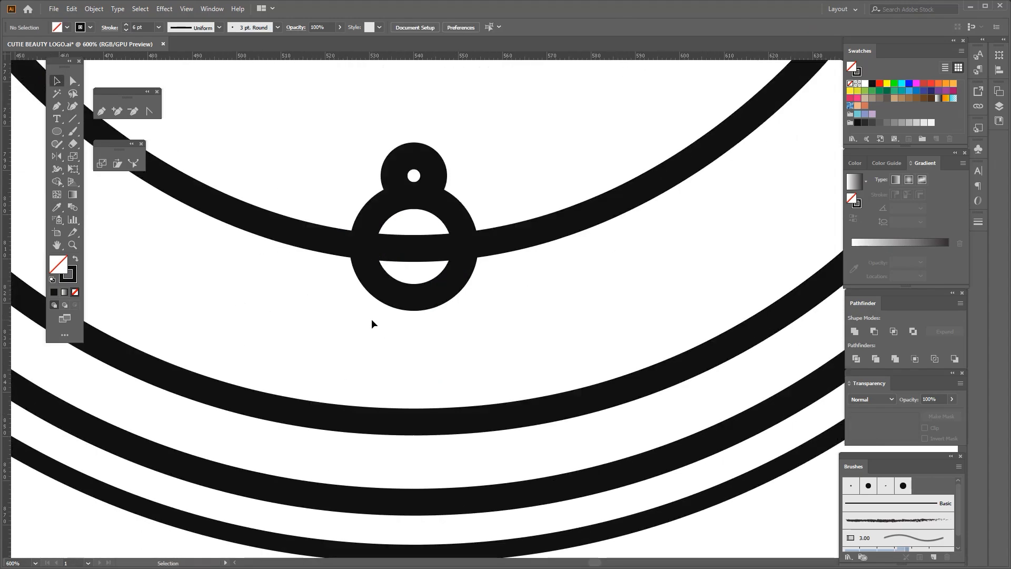
Step: Draw an open path from the large circle's bottom, slanting down-left and running horizontally back to the centre, about 6.3 by 12 px
key("p")
left_click(414, 298)
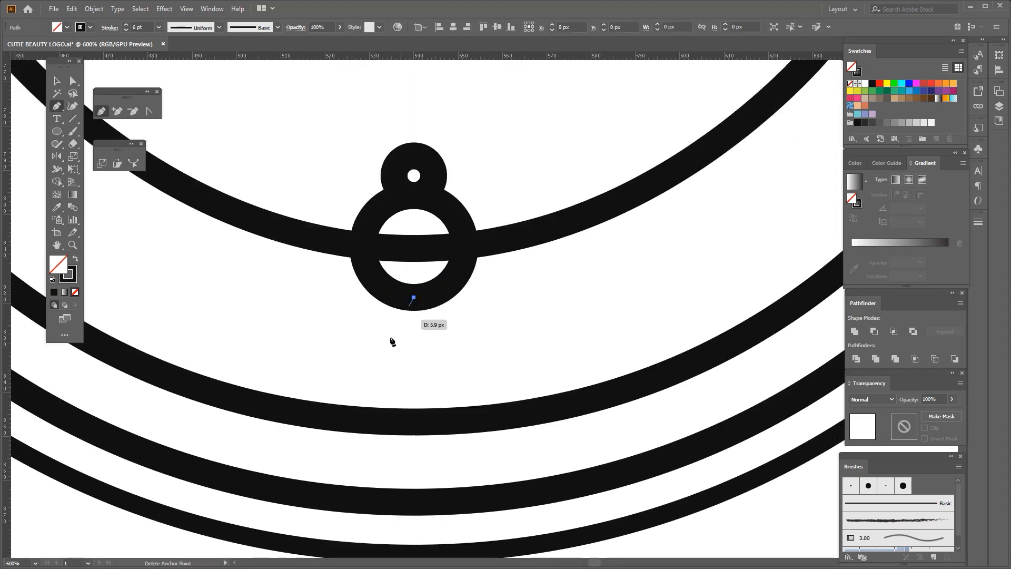
left_click(386, 351)
left_click(413, 350, "shift")
scroll(426, 336, "up", 1)
key("space")
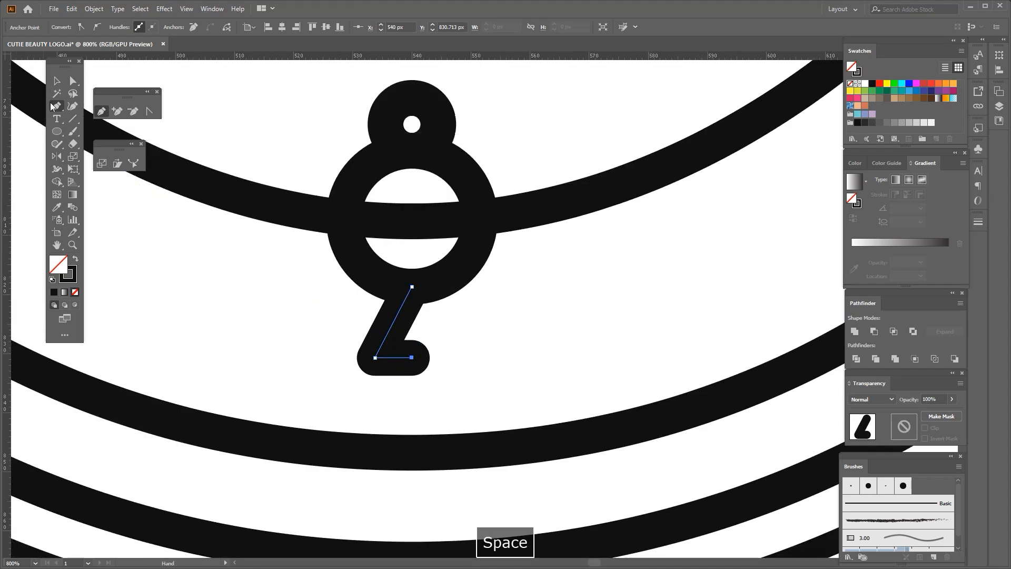
key("ctrl+c")
key("ctrl+f")
key("r")
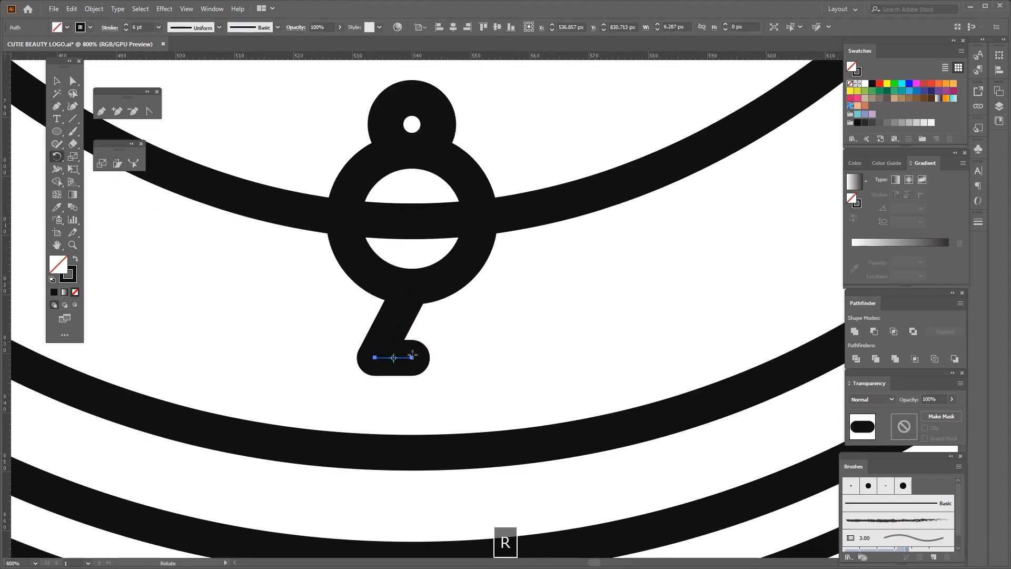
key("Delete")
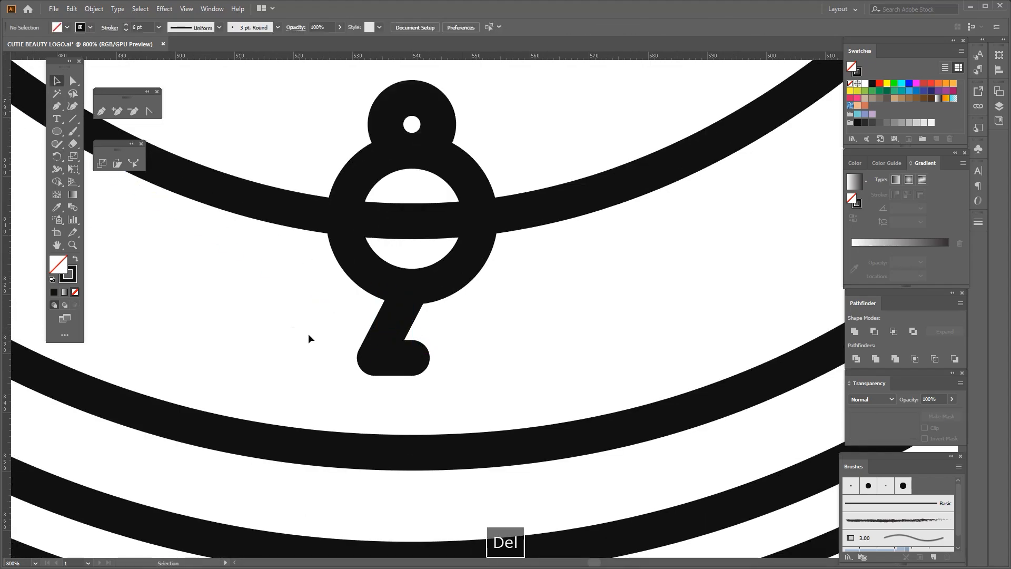
Step: Reflect a copy of the open path beneath the large circle across the vertical centre and join both halves into a closed triangle
left_click(406, 358)
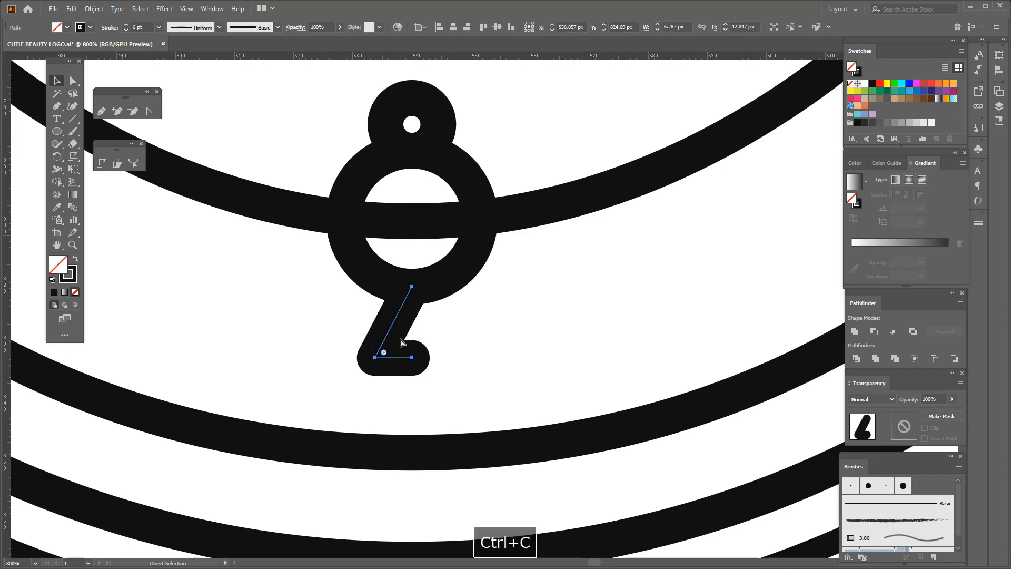
key("ctrl+f")
key("r")
left_click_drag(482, 323, 103, 311)
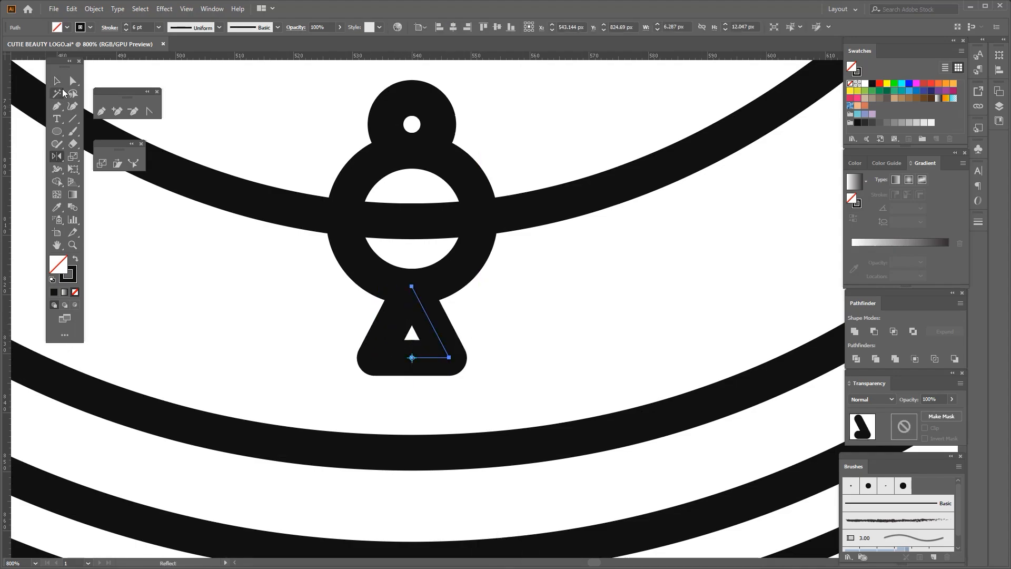
key("a")
scroll(415, 337, "up", 2)
left_click_drag(392, 395, 423, 362)
key("ctrl+j")
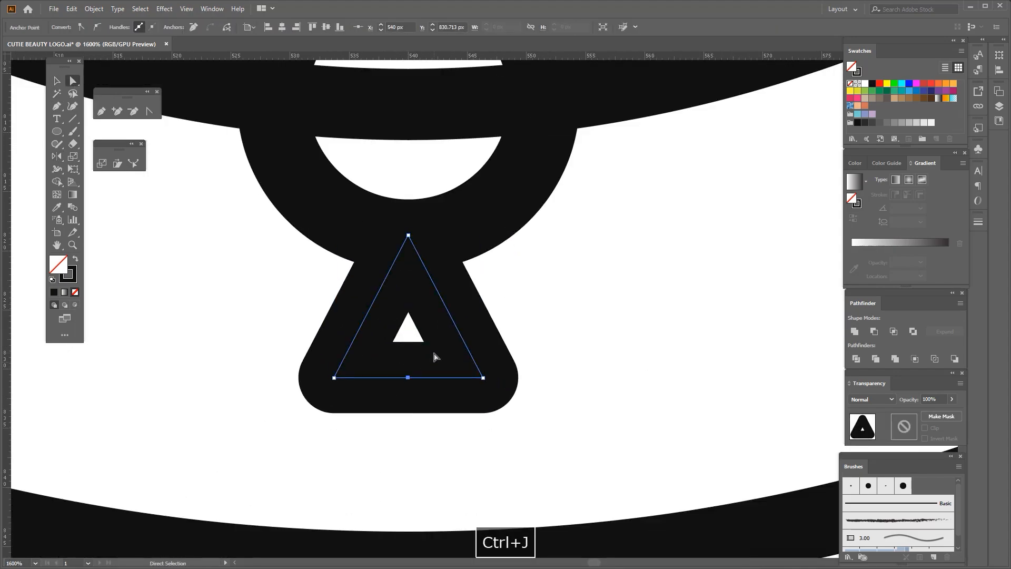
Step: Round the triangle's lower corners fully into a drop shape and enlarge it to about 9.3 by 14.7 px
scroll(434, 358, "down", 4)
left_click_drag(383, 327, 6, 221)
key("ctrl+=")
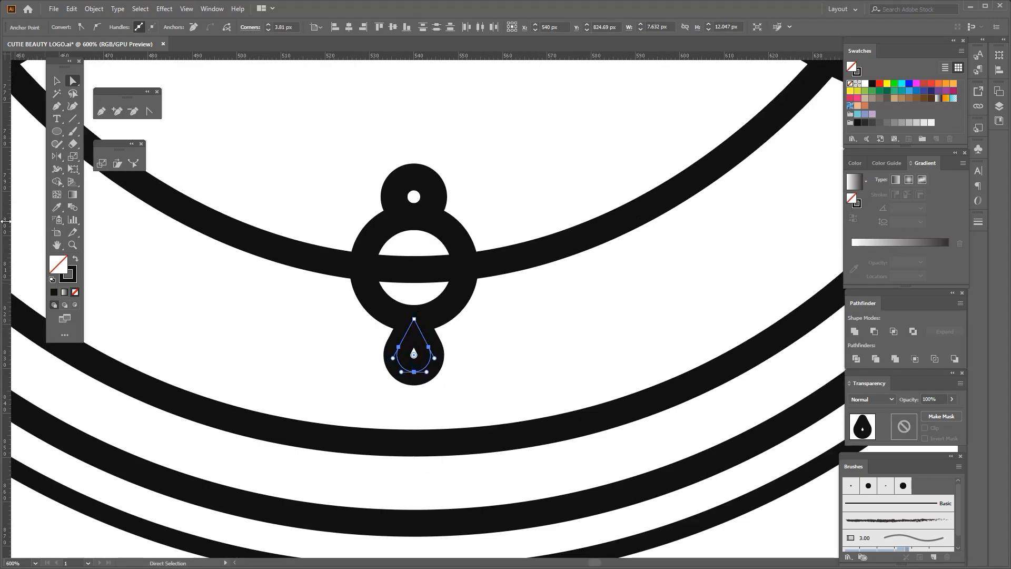
left_click(56, 80)
key("ctrl+=")
left_click_drag(420, 394, 421, 396)
scroll(420, 394, "down", 2)
scroll(420, 345, "up", 1)
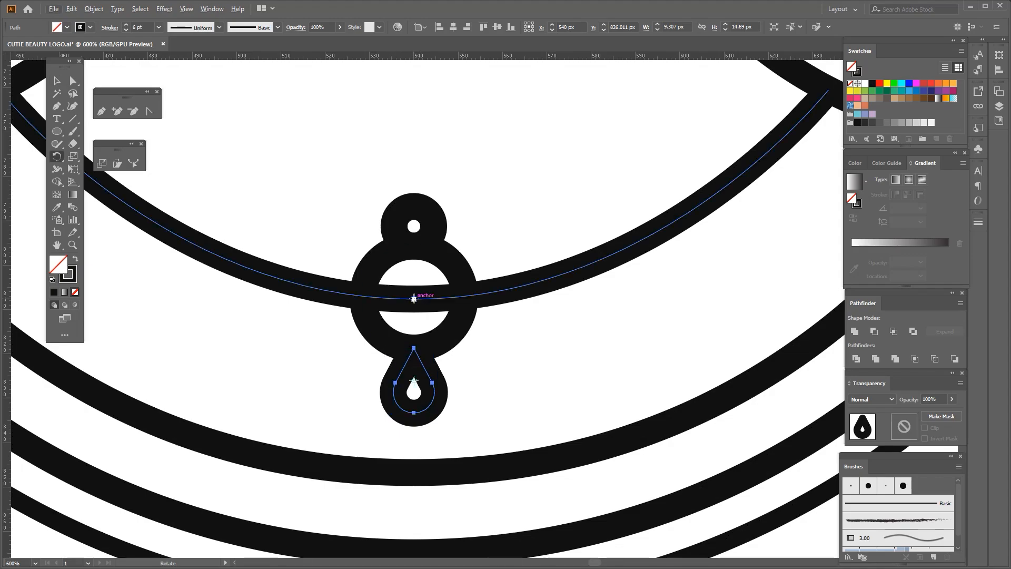
Step: Rotate a copy of the drop about 50° around the large circle's centre onto the circle's lower-left side
left_click(413, 299)
key("r")
left_click(414, 299)
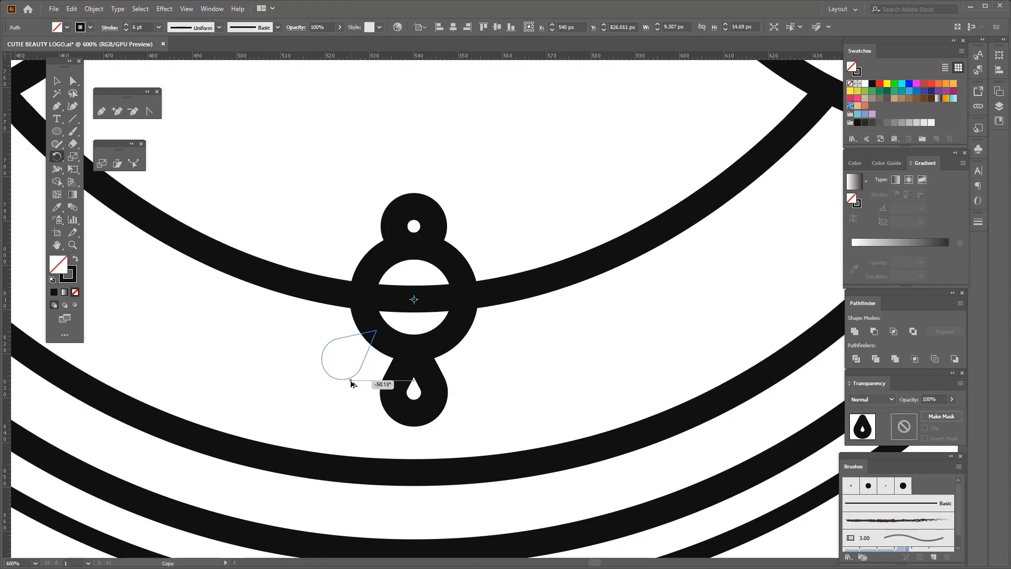
left_click_drag(352, 383, 352, 383)
left_click(297, 387)
left_click(343, 361)
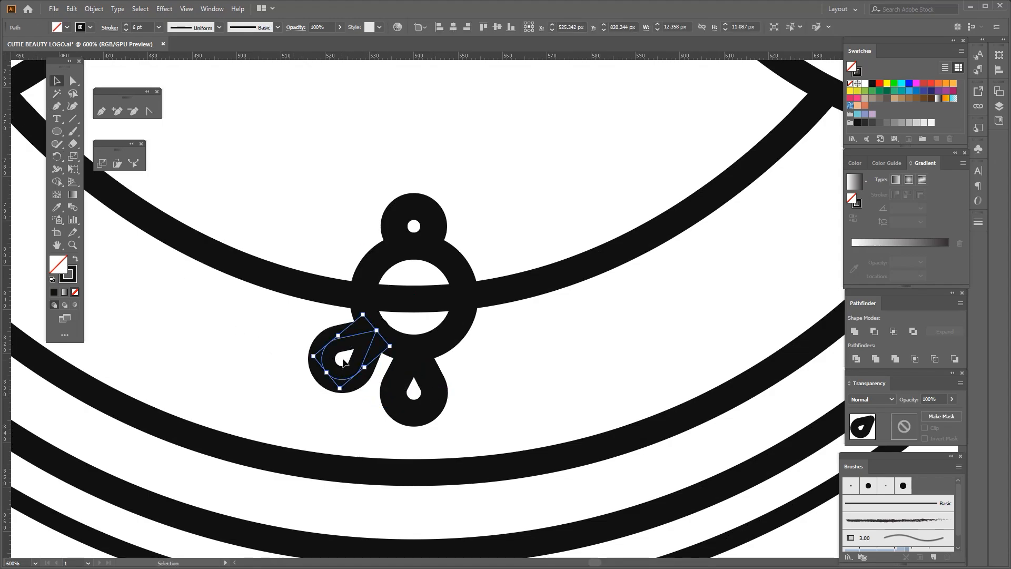
key("ctrl+c")
left_click_drag(378, 359, 10, 167)
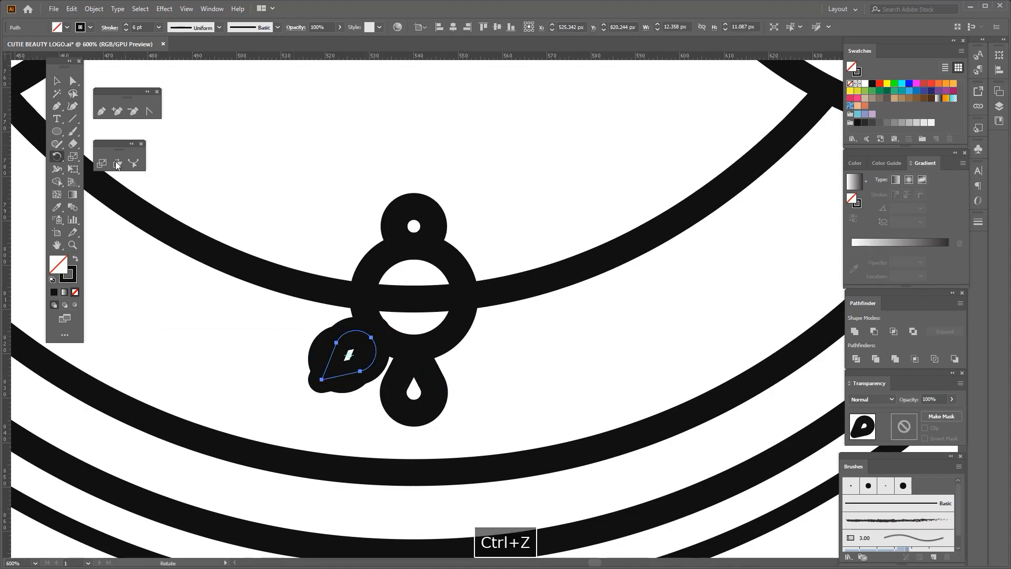
key("ctrl+z")
left_click_drag(322, 385, 327, 389)
Step: Set the stroke of both drops to 3 pt
left_click_drag(371, 434, 429, 405)
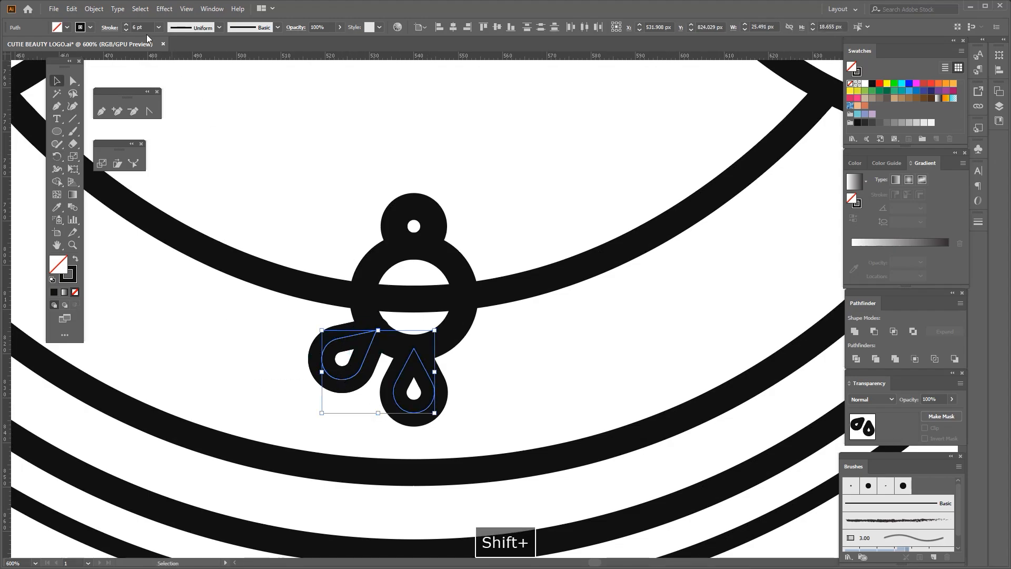
scroll(146, 30, "down", 3)
left_click(220, 324)
Step: Reflect a copy of the lower-left drop across the pendant's vertical centre line onto the lower-right side
left_click(344, 380)
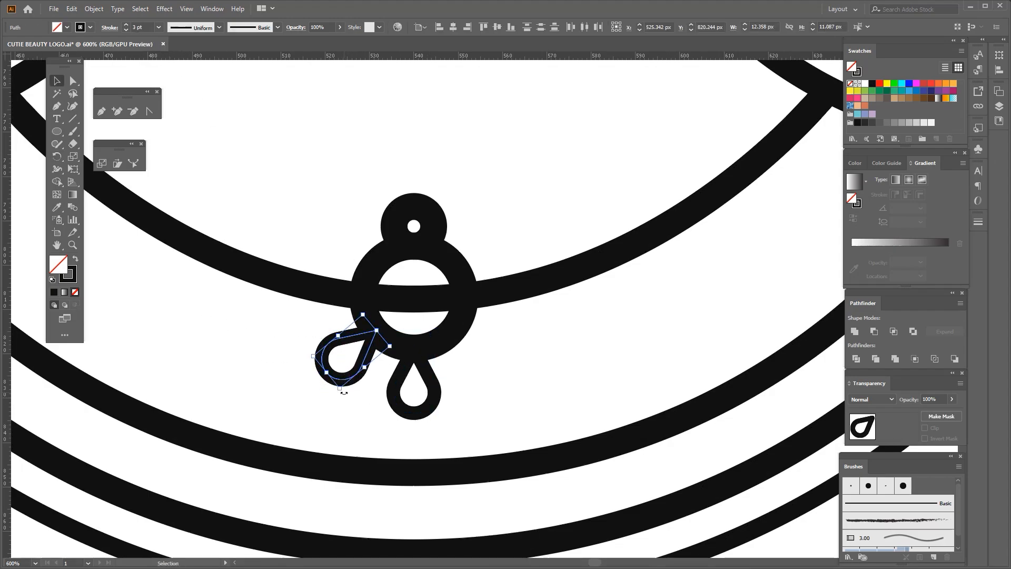
left_click_drag(345, 407, 346, 407)
key("ctrl+z")
key("r")
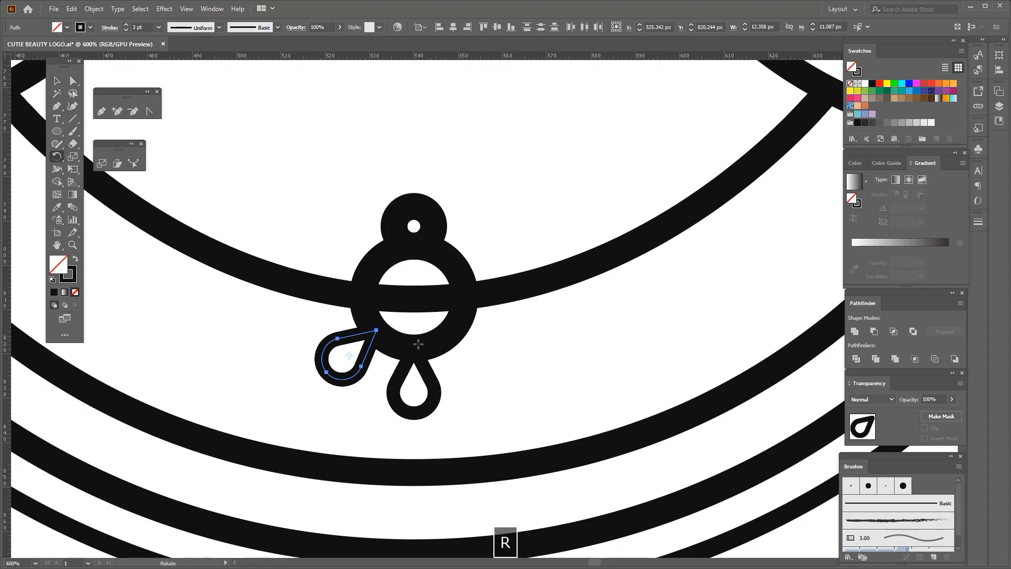
left_click_drag(447, 309, 141, 332)
left_click(56, 80)
left_click(292, 338)
Step: Group the three drops and set their stroke to 4 pt
scroll(295, 343, "down", 2)
left_click_drag(296, 346, 460, 384)
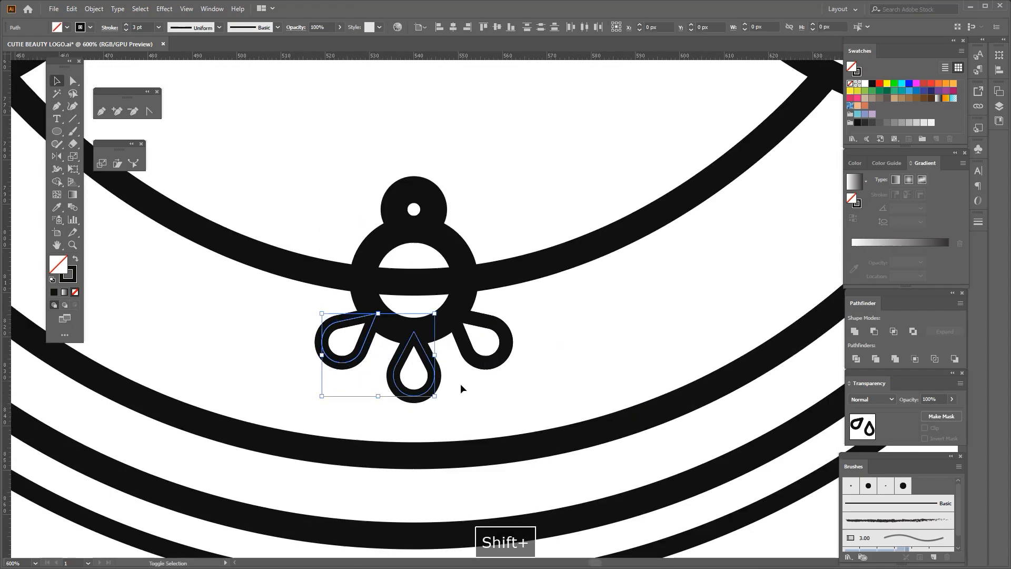
left_click(507, 347, "shift")
key("ctrl+g")
left_click(427, 314)
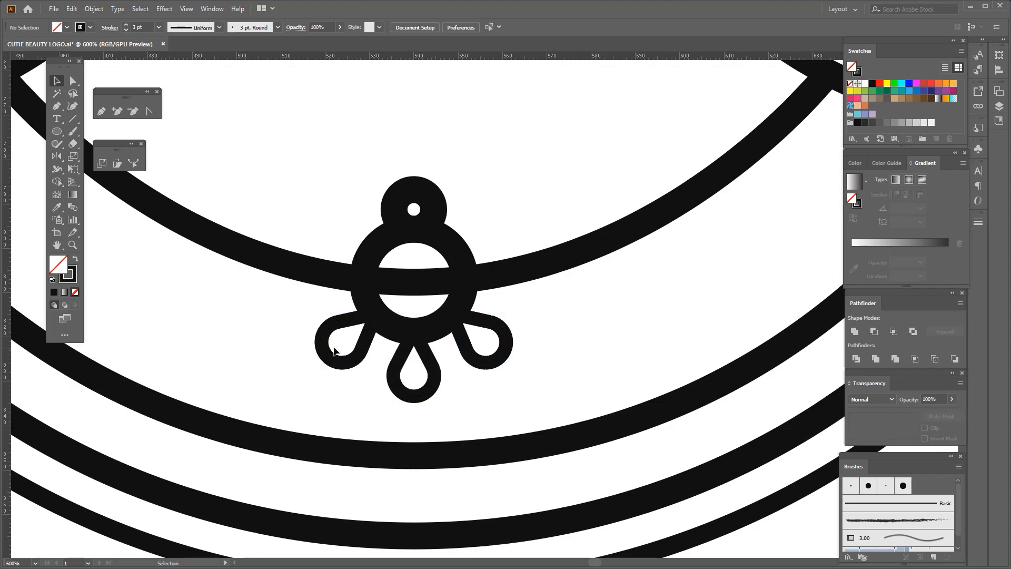
left_click(334, 348)
scroll(136, 27, "up", 1)
left_click(219, 267)
Step: Copy the drops' stroke style to the large pendant circle and thicken it slightly
left_click(363, 303)
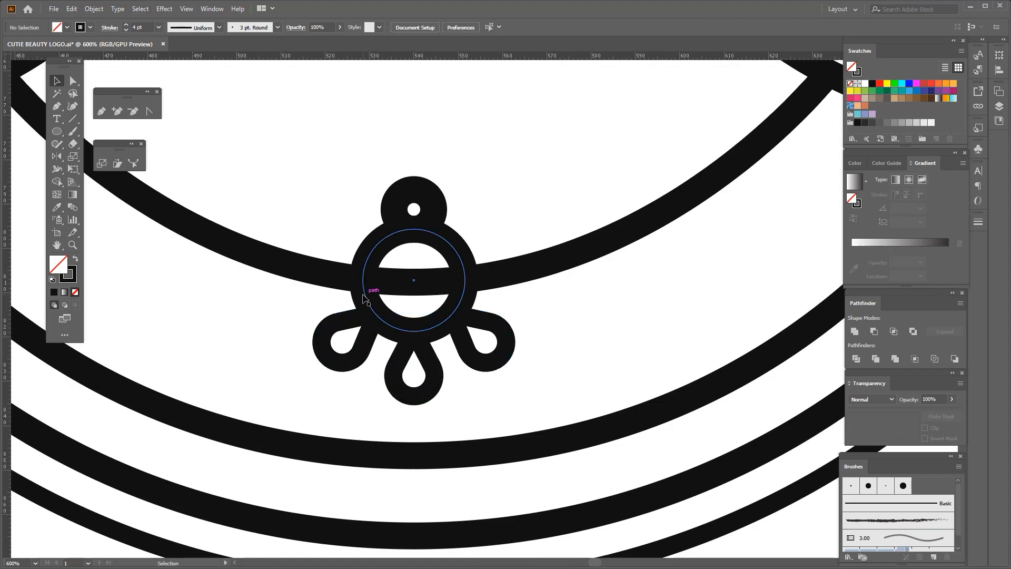
key("i")
left_click(363, 348)
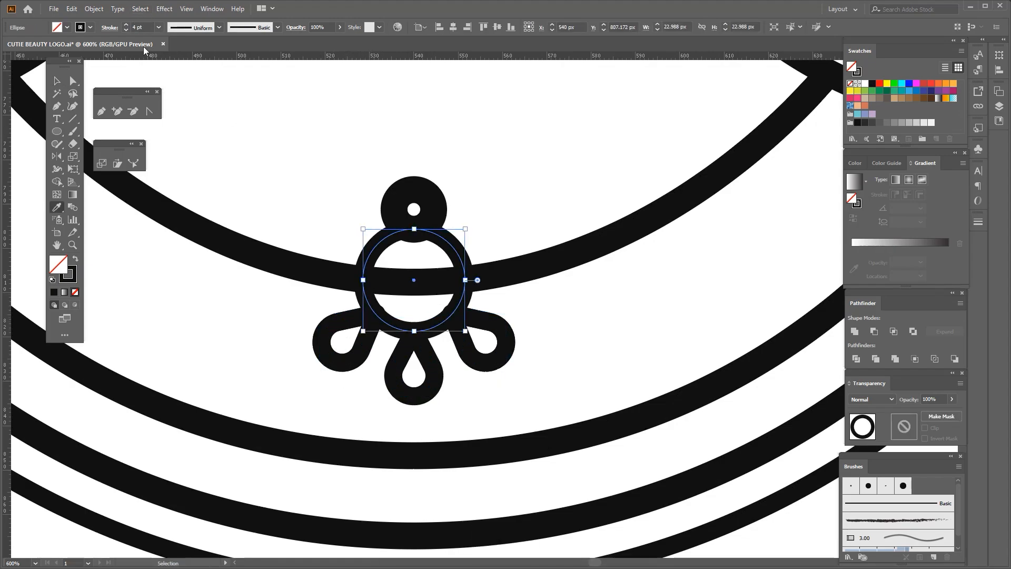
scroll(138, 24, "up", 1)
left_click(58, 82)
left_click(343, 160)
Step: Match the small top circle's stroke to the drops at 4 pt and nudge the circle up onto the large circle's top edge
left_click(426, 200)
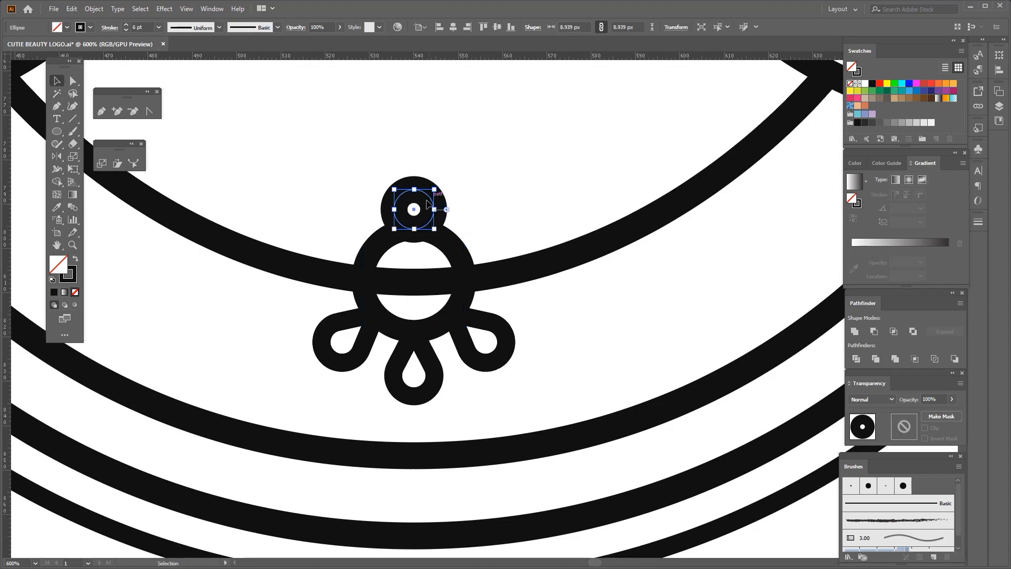
key("i")
left_click(58, 83)
scroll(418, 187, "up", 4)
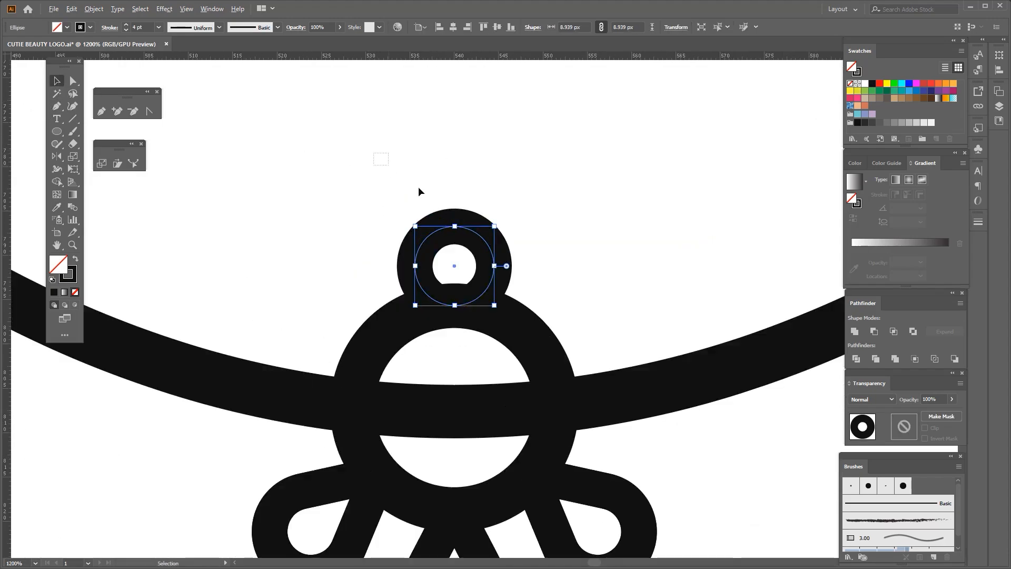
scroll(453, 213, "down", 3)
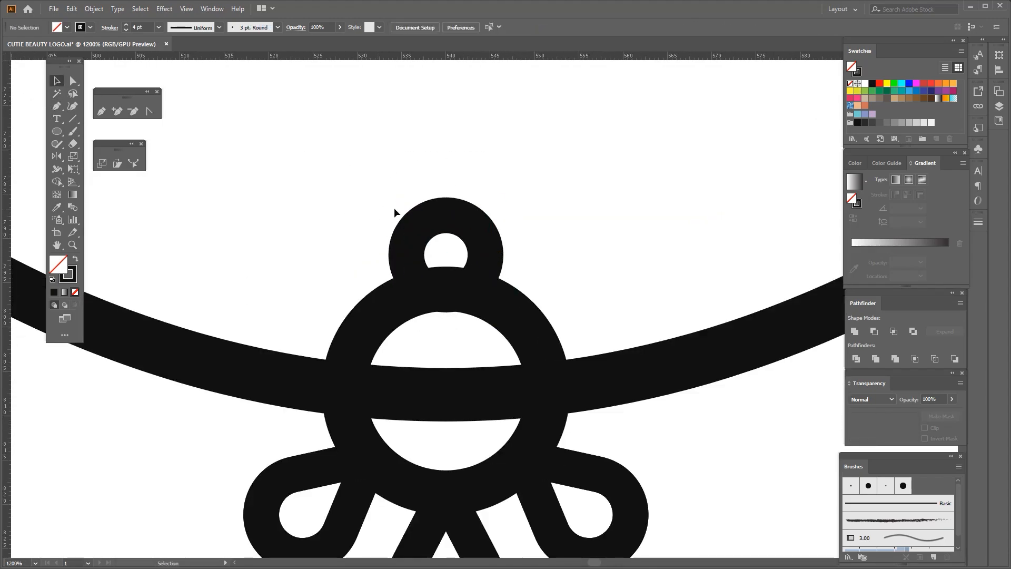
scroll(395, 208, "up", 4)
left_click_drag(428, 301, 428, 294)
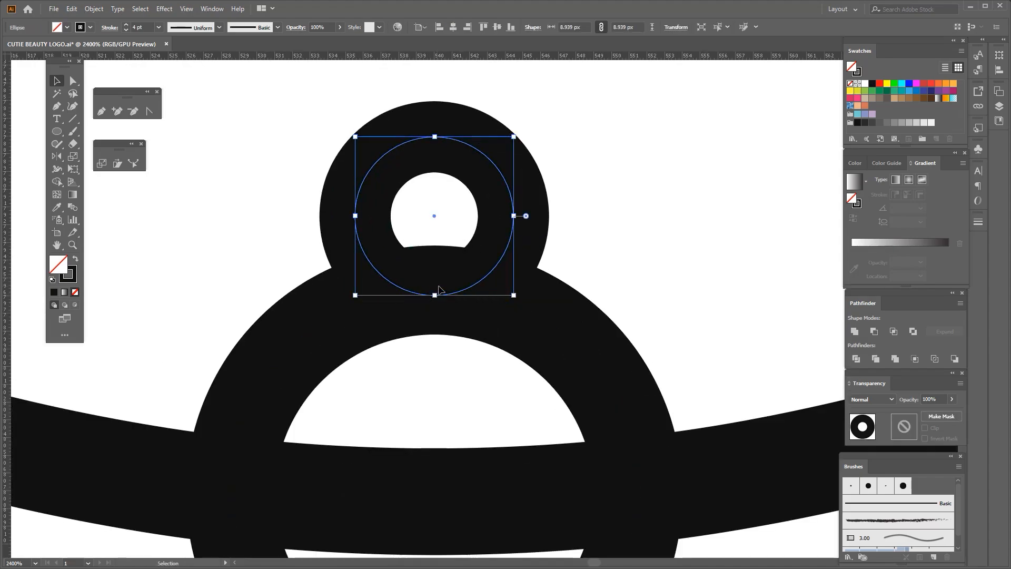
Step: Group the small circle, the large circle and the drops into one pendant
scroll(387, 250, "down", 5)
left_click_drag(353, 205, 399, 279)
left_click_drag(306, 328, 356, 358)
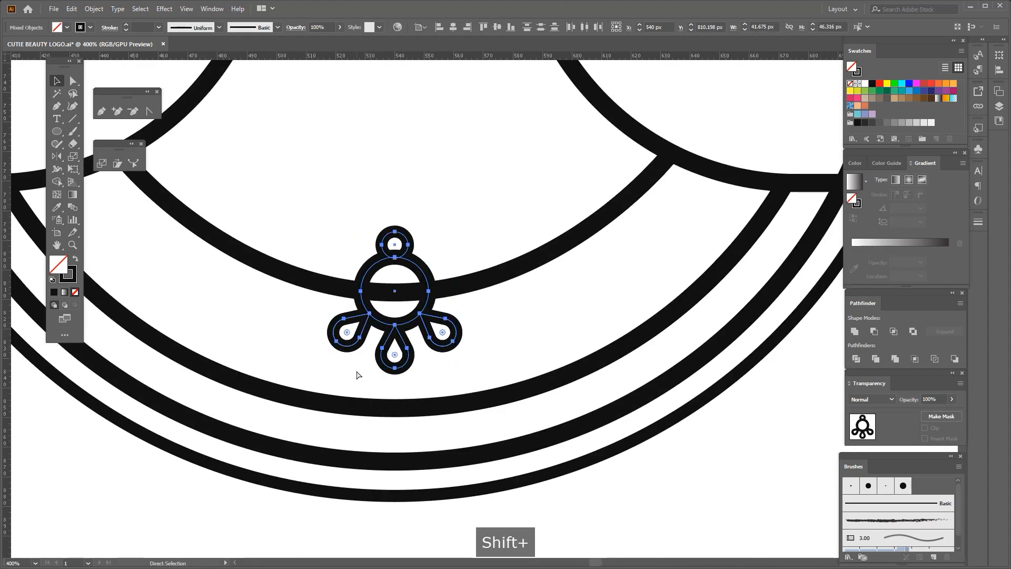
key("ctrl+g")
Step: Remove the neckline segment that crosses the inside of the large pendant circle with the Shape Builder
scroll(368, 318, "down", 2)
left_click(340, 248)
left_click_drag(341, 252, 420, 308)
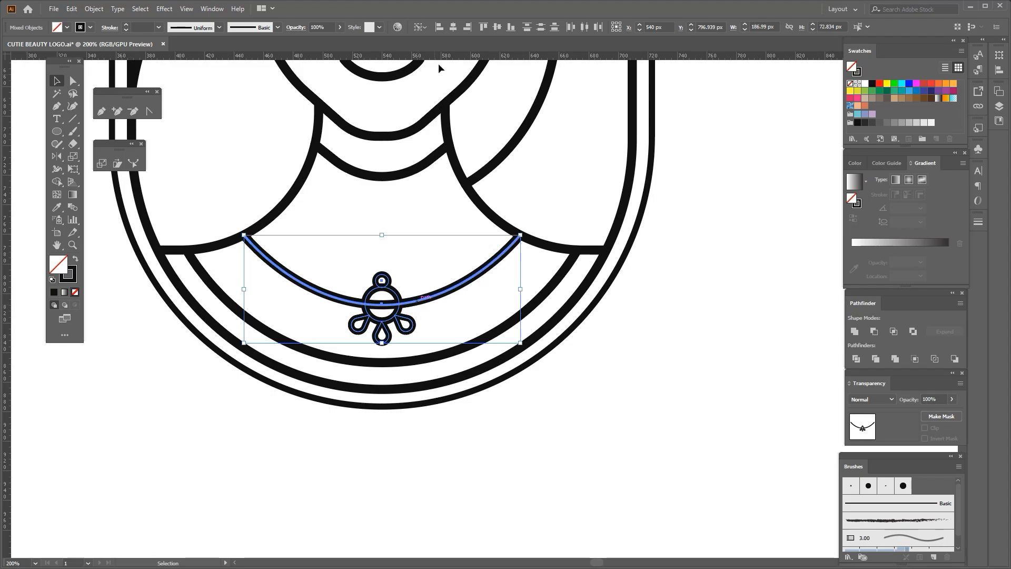
scroll(384, 284, "up", 2)
left_click(56, 182)
scroll(348, 329, "up", 2)
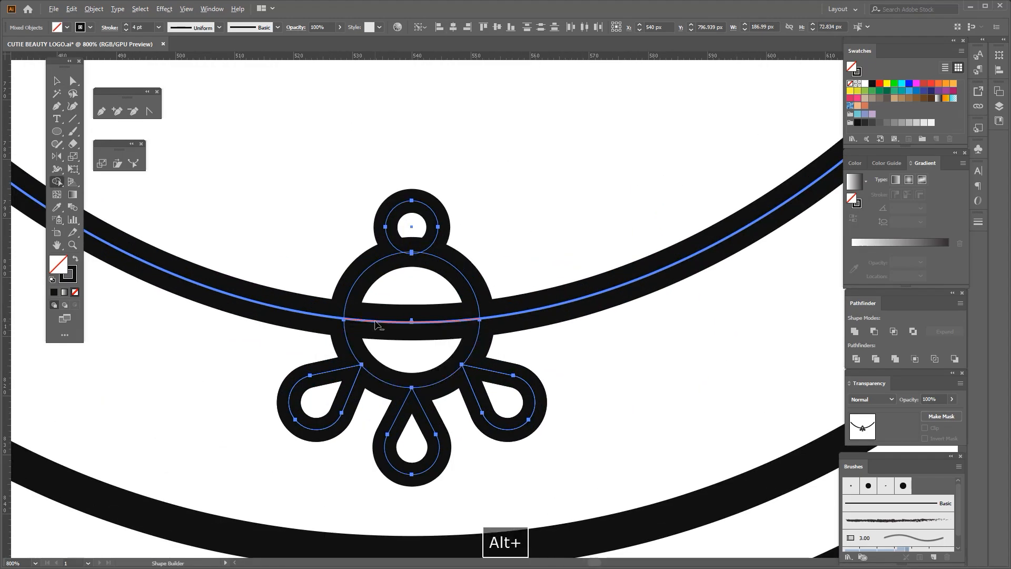
left_click(378, 323, "alt")
scroll(404, 323, "down", 5)
left_click(57, 81)
left_click(212, 340)
Step: Isolate the pendant group and match the large circle's stroke to the neckline's 6 pt, leaving isolation mode when done
scroll(213, 340, "down", 3)
left_click_drag(194, 338, 249, 343)
scroll(240, 339, "up", 1)
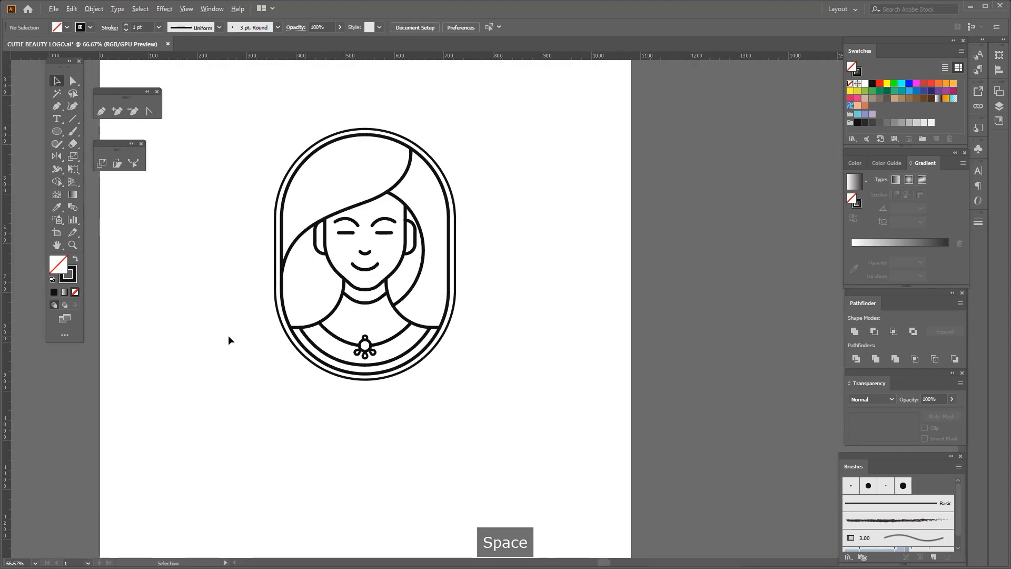
scroll(330, 346, "up", 3)
left_click(391, 334)
double_click(416, 328)
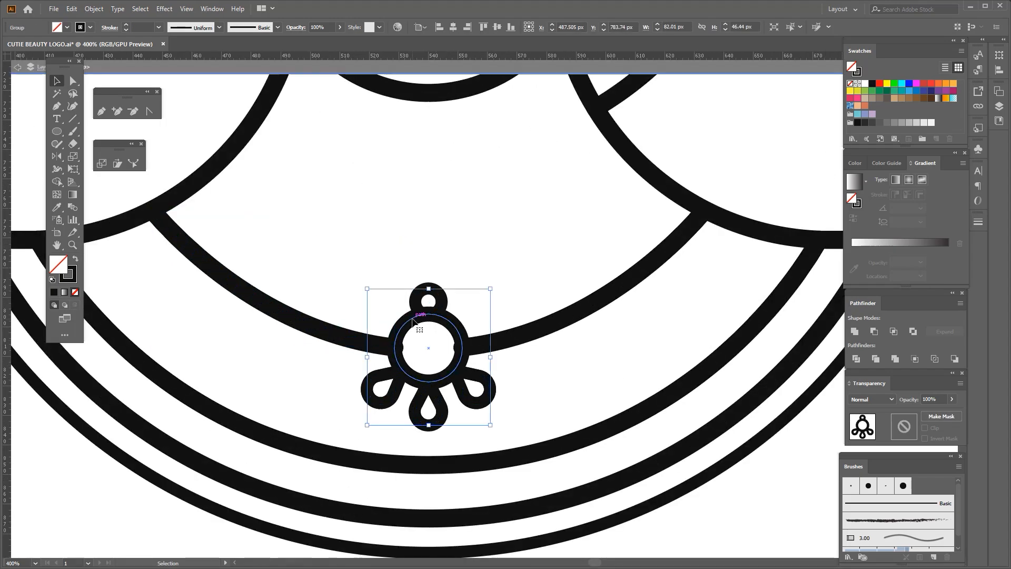
scroll(398, 346, "up", 2)
left_click(398, 345)
key("i")
left_click(331, 336)
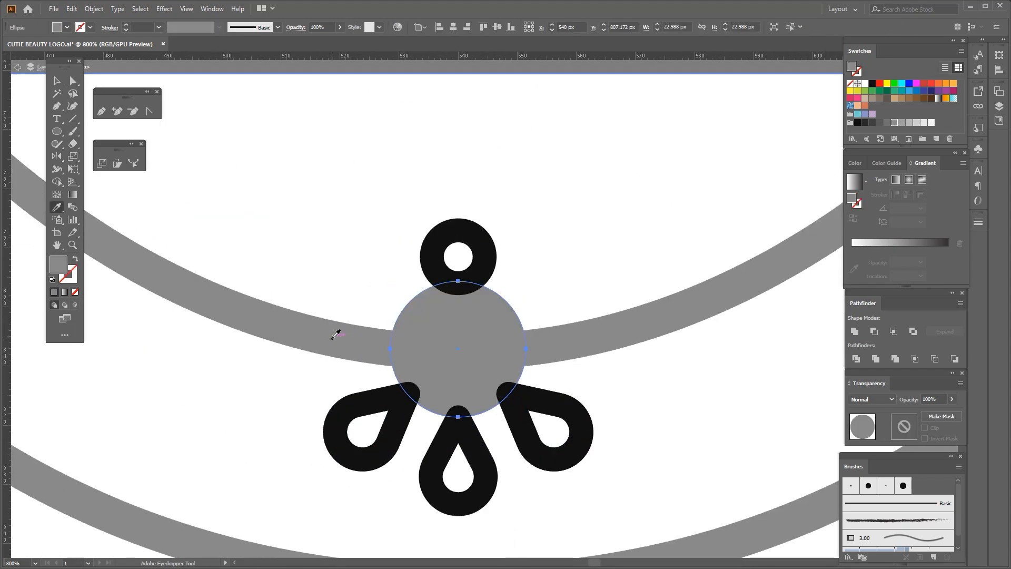
left_click(339, 339)
scroll(379, 335, "down", 3)
left_click(58, 82)
left_click(438, 216)
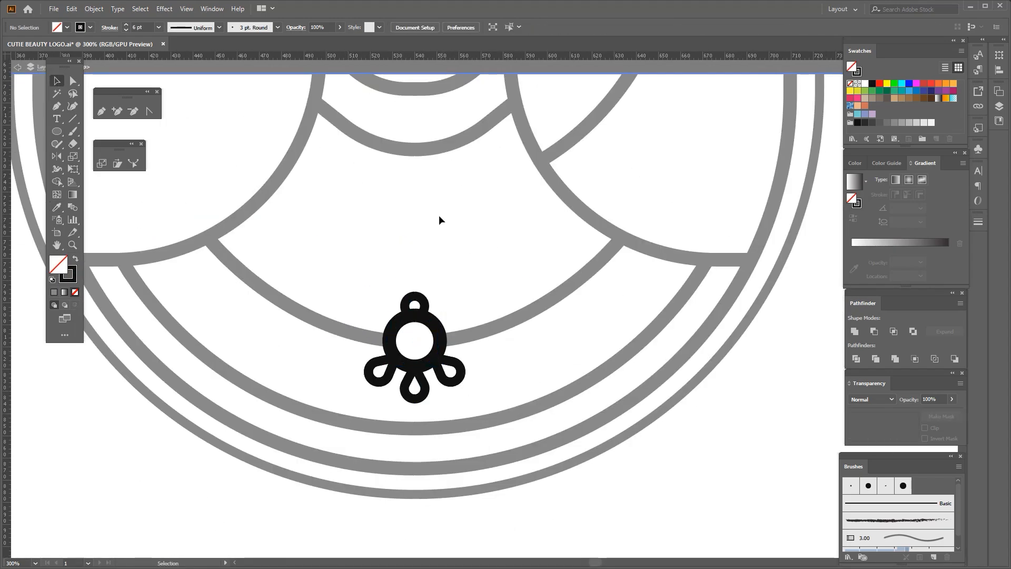
scroll(416, 256, "down", 2)
double_click(378, 428)
Step: Enlarge the group of three drops inside the pendant to about 46 by 20.6 px
scroll(378, 428, "down", 1)
scroll(380, 421, "up", 1)
scroll(380, 424, "down", 2)
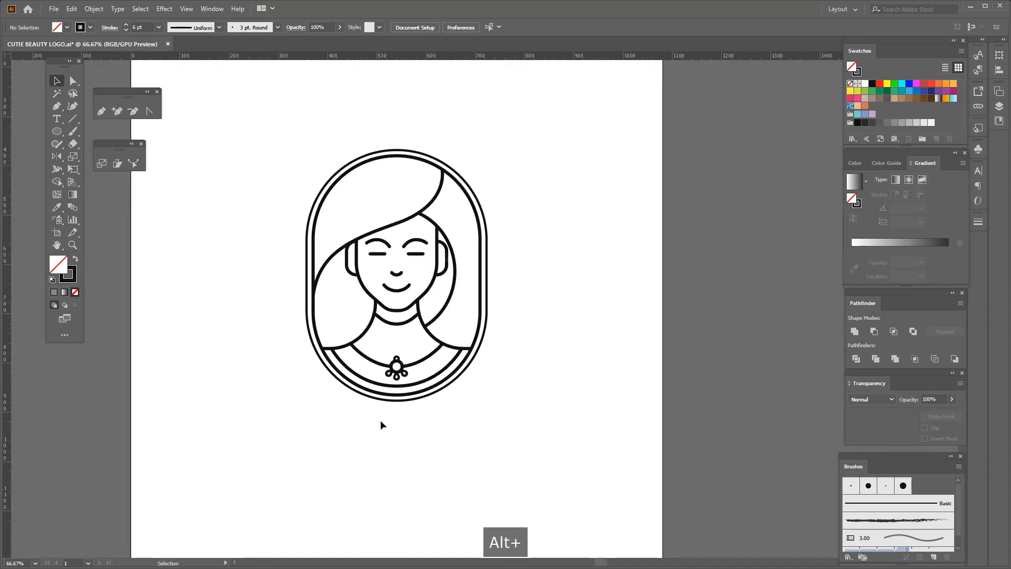
scroll(363, 336, "up", 3)
left_click(429, 339)
scroll(430, 362, "up", 2)
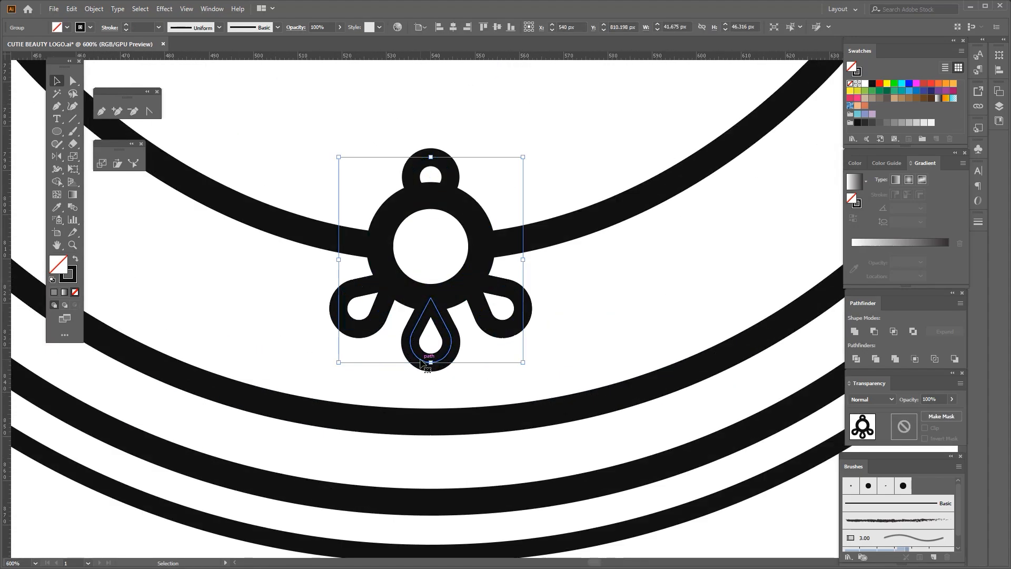
double_click(426, 366)
scroll(427, 366, "up", 1)
left_click_drag(430, 363, 451, 379)
double_click(273, 269)
Step: Isolate the pendant and ungroup its three drops
left_click(321, 322)
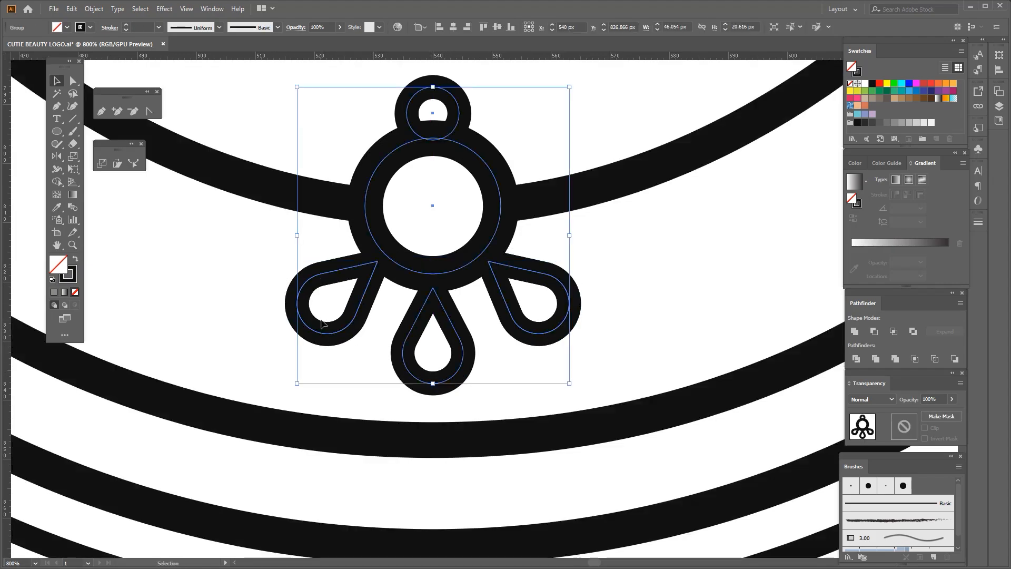
double_click(310, 280)
right_click(331, 273)
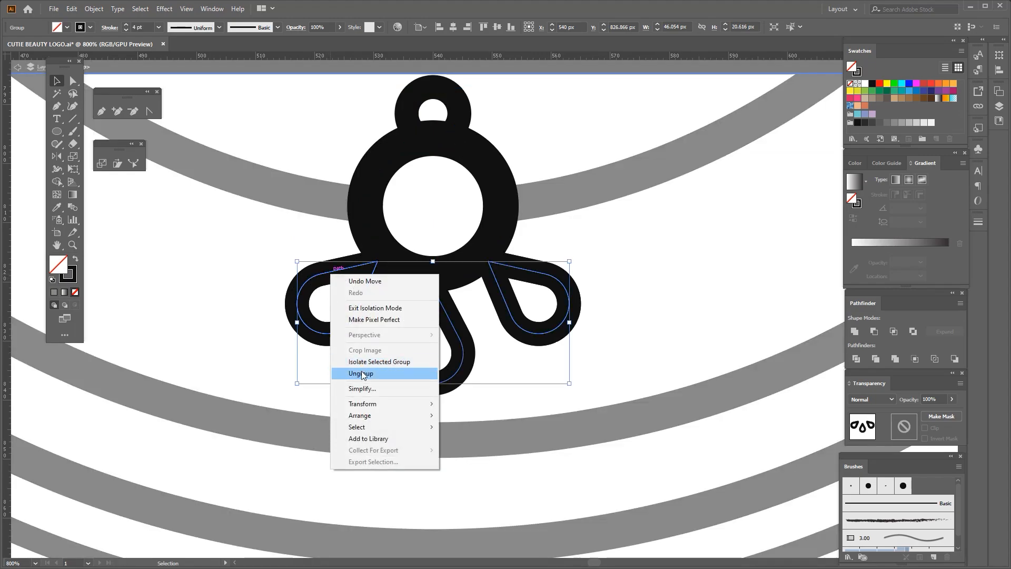
left_click(361, 373)
Step: Shrink the two side drops together to about 42.5 px overall width, nudge them up slightly and leave isolation mode
left_click(452, 379, "shift")
scroll(305, 290, "up", 1)
left_click_drag(293, 300, 308, 300)
scroll(386, 304, "right", 1)
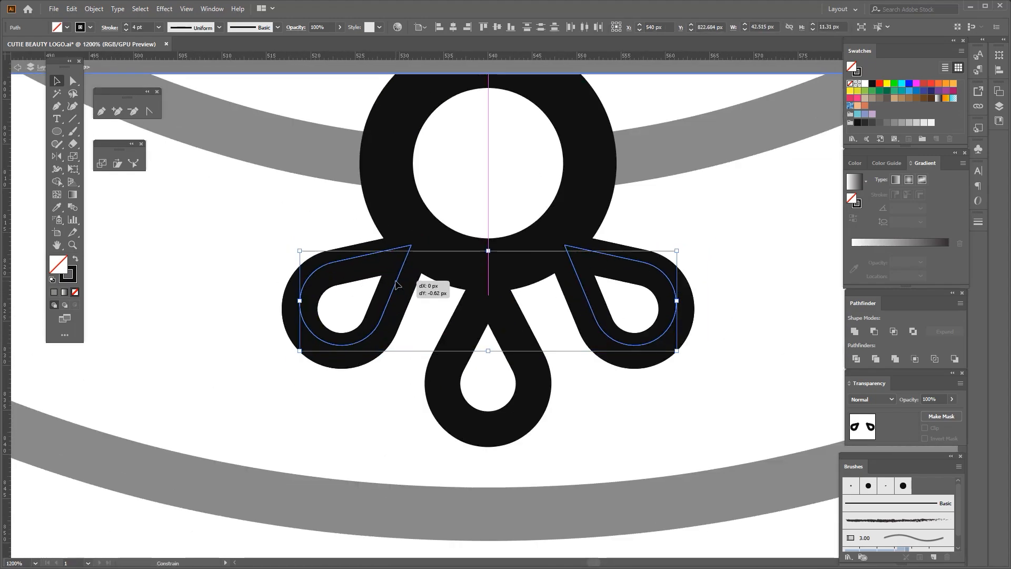
left_click_drag(396, 281, 396, 279)
scroll(397, 275, "down", 2)
scroll(314, 289, "down", 2)
double_click(288, 419)
scroll(300, 286, "up", 2)
left_click_drag(305, 260, 397, 287)
scroll(390, 335, "down", 5)
left_click(367, 403)
scroll(400, 282, "up", 2)
scroll(399, 283, "down", 1)
key("F9")
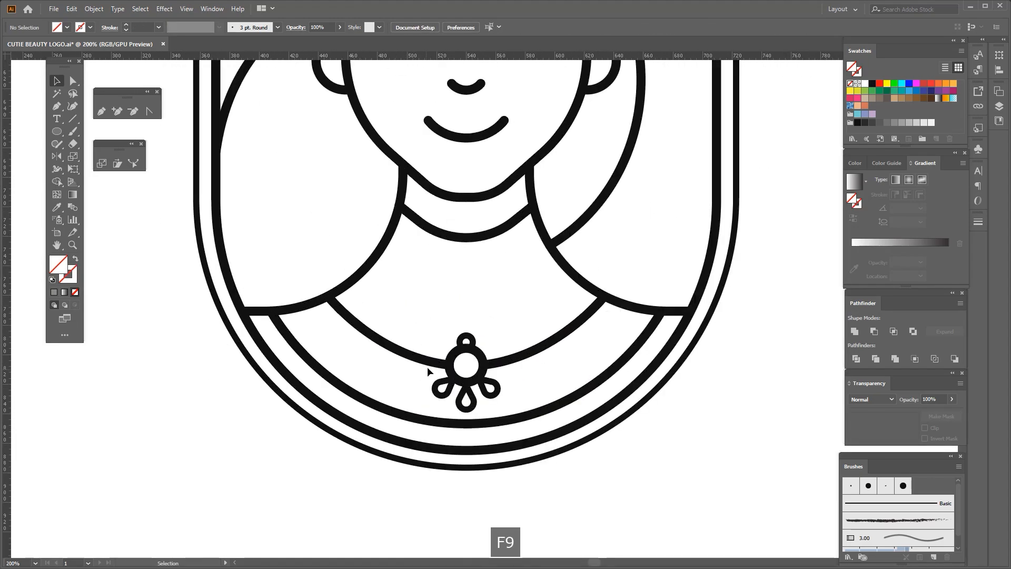
Step: Enlarge the whole pendant group to about 56.8 px high
scroll(466, 356, "up", 2)
left_click(460, 318)
left_click_drag(464, 316, 465, 296)
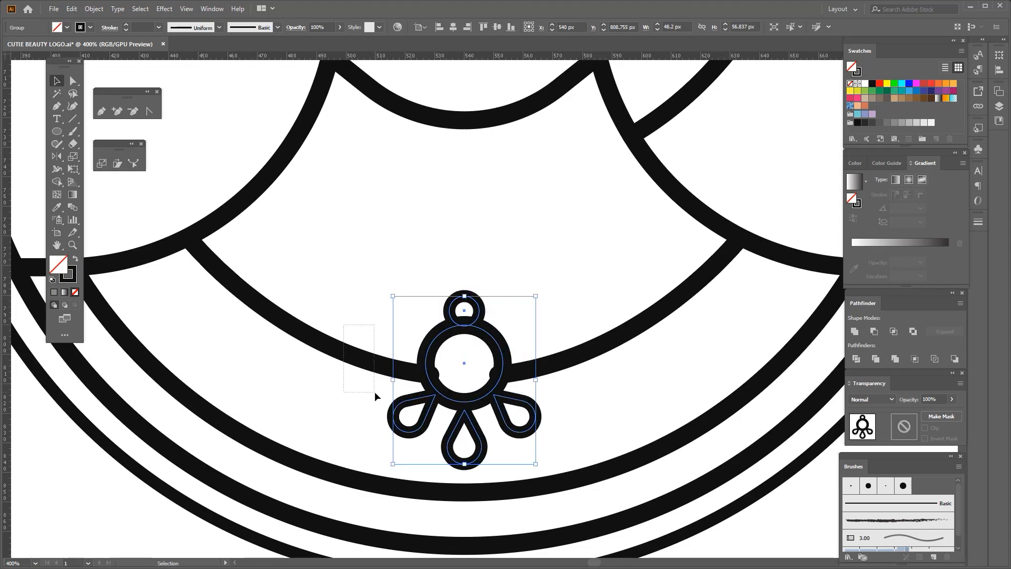
Step: Select both neckline halves and move them up until their inner ends are level with the pendant circle's centre
left_click_drag(374, 392, 376, 393)
left_click_drag(547, 322, 586, 377)
scroll(413, 374, "up", 1)
left_click_drag(412, 374, 411, 359)
scroll(429, 360, "down", 1)
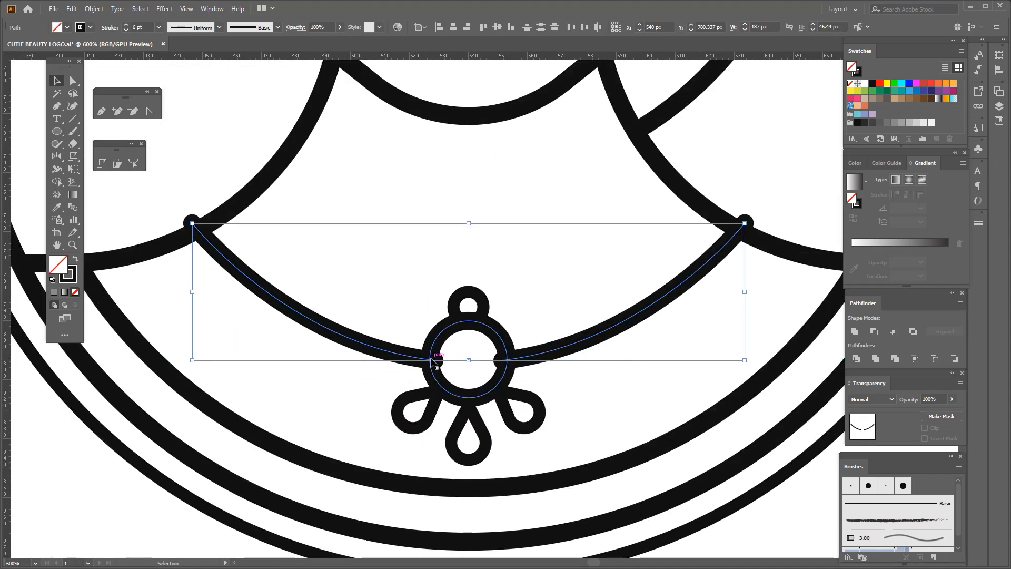
scroll(430, 359, "down", 1)
scroll(427, 353, "up", 2)
scroll(422, 348, "down", 2)
left_click(404, 306)
key("space")
left_click_drag(390, 291, 387, 329)
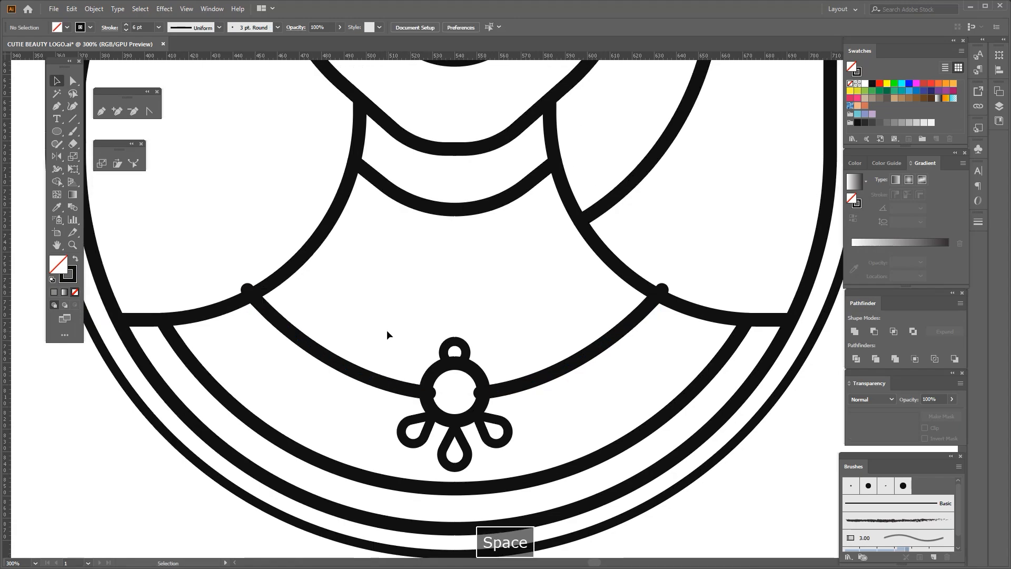
Step: Select the whole pendant group and enlarge it slightly from its lower end
scroll(386, 329, "down", 2)
scroll(365, 331, "up", 2)
left_click(370, 364)
left_click(482, 458)
scroll(481, 457, "up", 2)
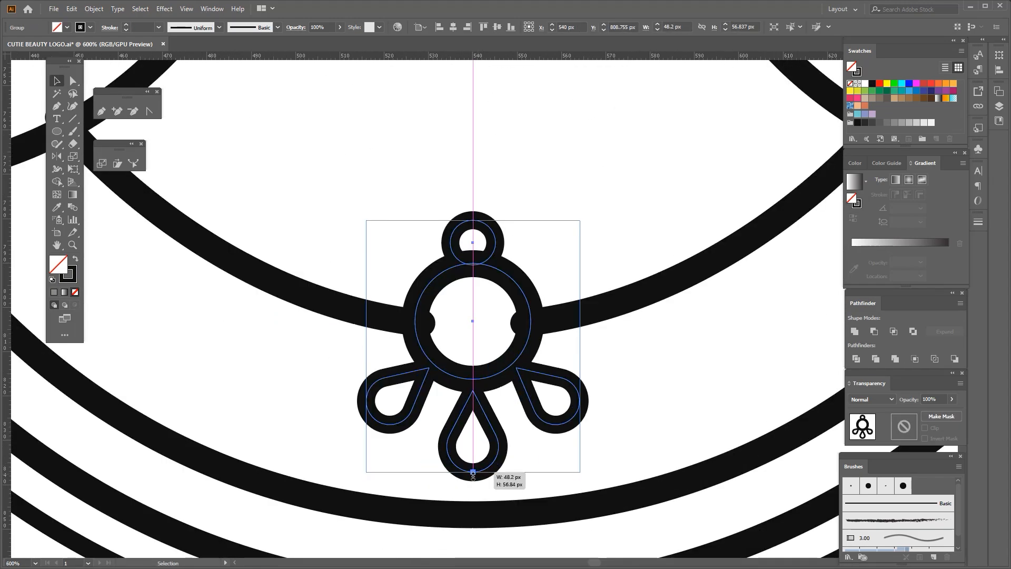
left_click_drag(472, 475, 473, 478)
scroll(413, 358, "down", 5)
left_click(372, 428)
Step: Use Shape Builder to remove the left neckline half's outer end where it pokes past the left shoulder curve
key("space")
left_click_drag(379, 329, 390, 344)
scroll(390, 344, "up", 2)
left_click(384, 358)
scroll(380, 324, "up", 1)
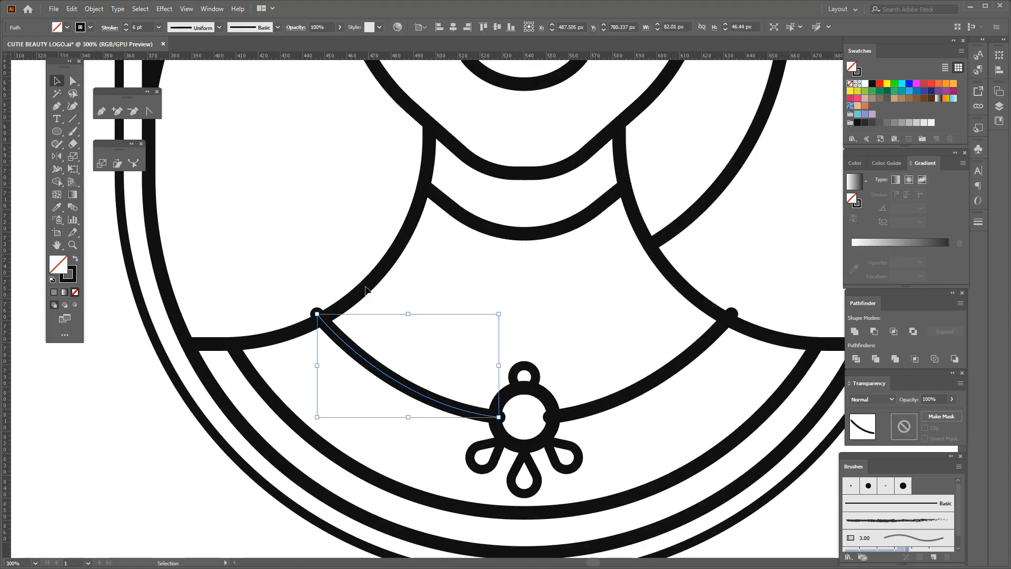
left_click(366, 287, "shift")
left_click(680, 285, "shift")
left_click(680, 284, "shift")
left_click(53, 182)
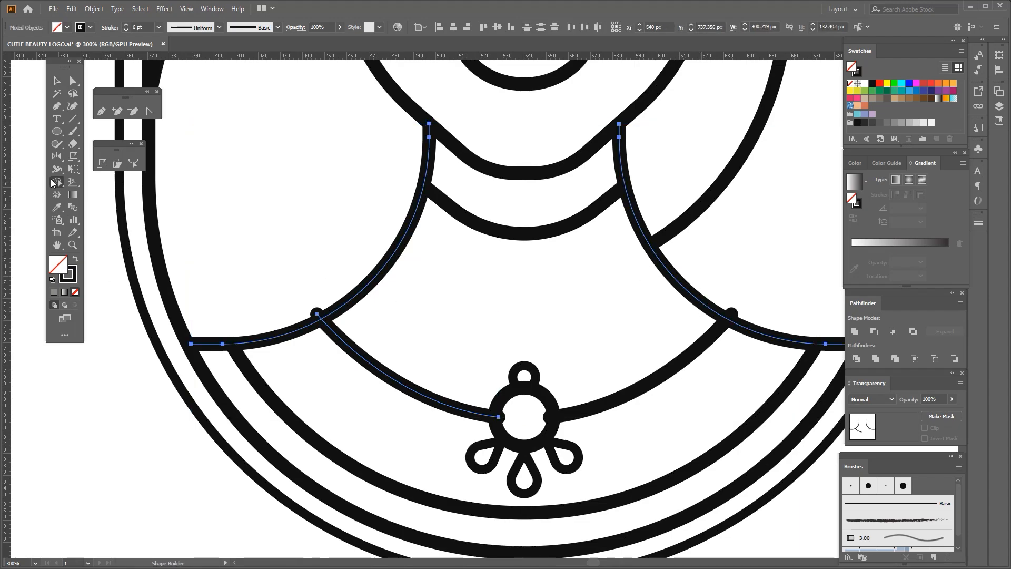
scroll(331, 296, "up", 2)
left_click(304, 336, "alt")
scroll(336, 279, "down", 2)
scroll(724, 309, "up", 2)
Step: Remove the right neckline half's overhanging outer end at the right shoulder curve with Shape Builder
left_click(57, 81)
scroll(108, 209, "down", 2)
left_click_drag(305, 236, 474, 279)
left_click(375, 258, "alt")
scroll(455, 263, "down", 7)
left_click(56, 81)
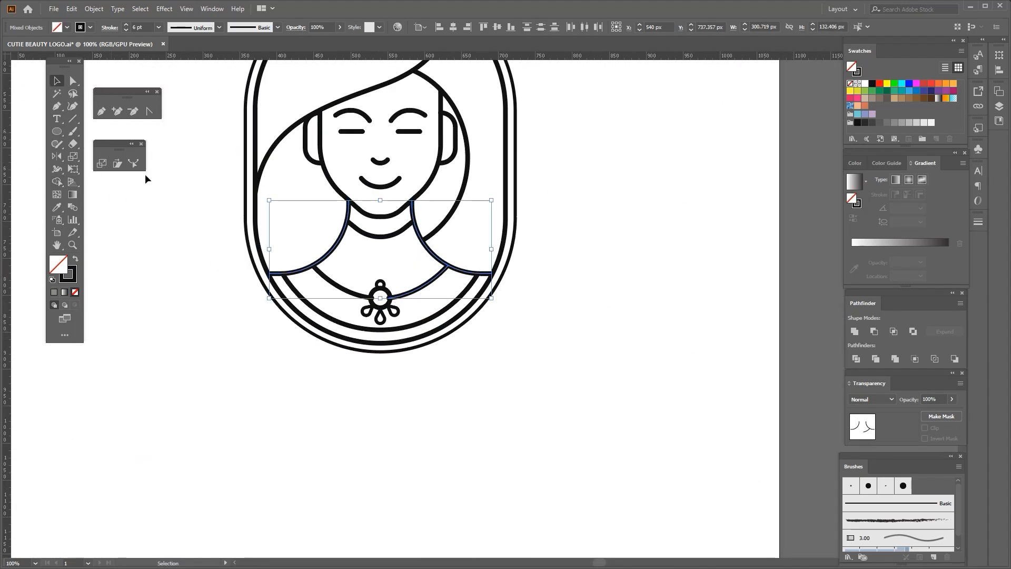
Step: Select the pendant with both neckline halves and trim off the left neckline end inside the pendant circle
scroll(371, 276, "up", 3)
left_click_drag(361, 273, 448, 340)
scroll(369, 339, "up", 4)
left_click(378, 323, "alt")
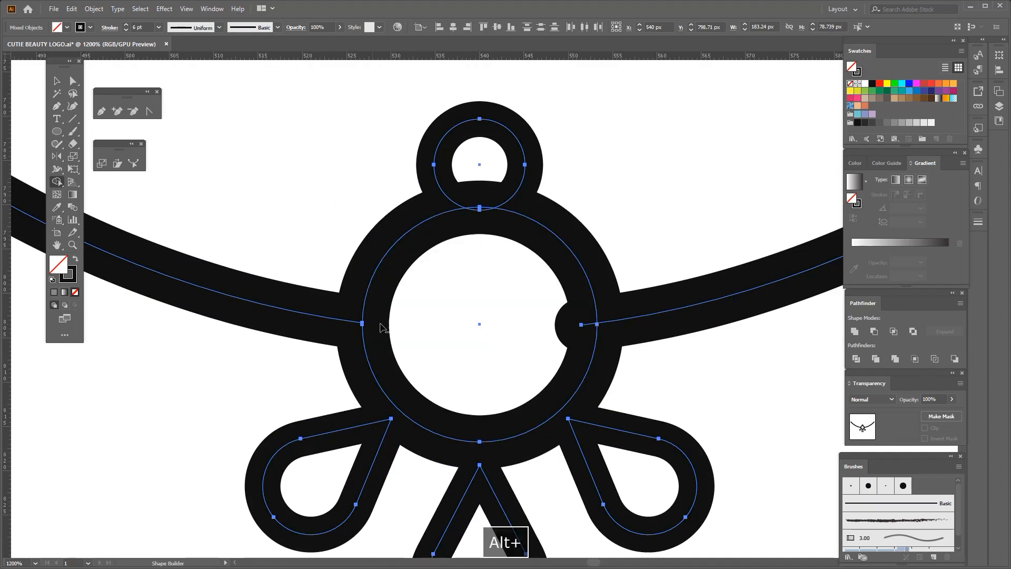
Step: Trim off the right neckline end inside the pendant circle with only the right half and the pendant selected
left_click(588, 324, "alt")
scroll(494, 340, "down", 4)
key("ctrl+z")
scroll(508, 341, "up", 5)
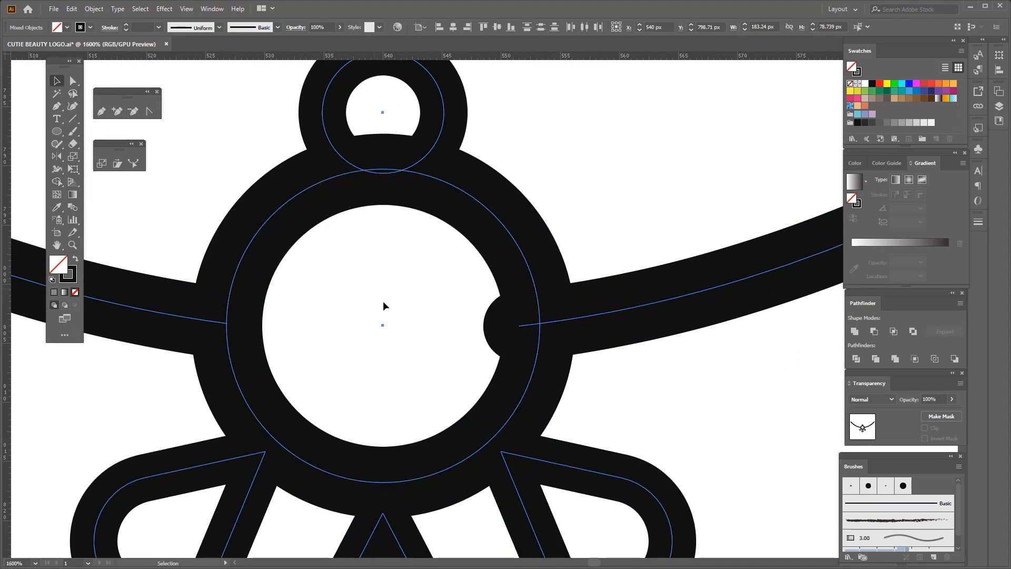
left_click(171, 312, "shift")
left_click(56, 182)
scroll(477, 321, "up", 2)
left_click(566, 330, "alt")
scroll(466, 345, "down", 7)
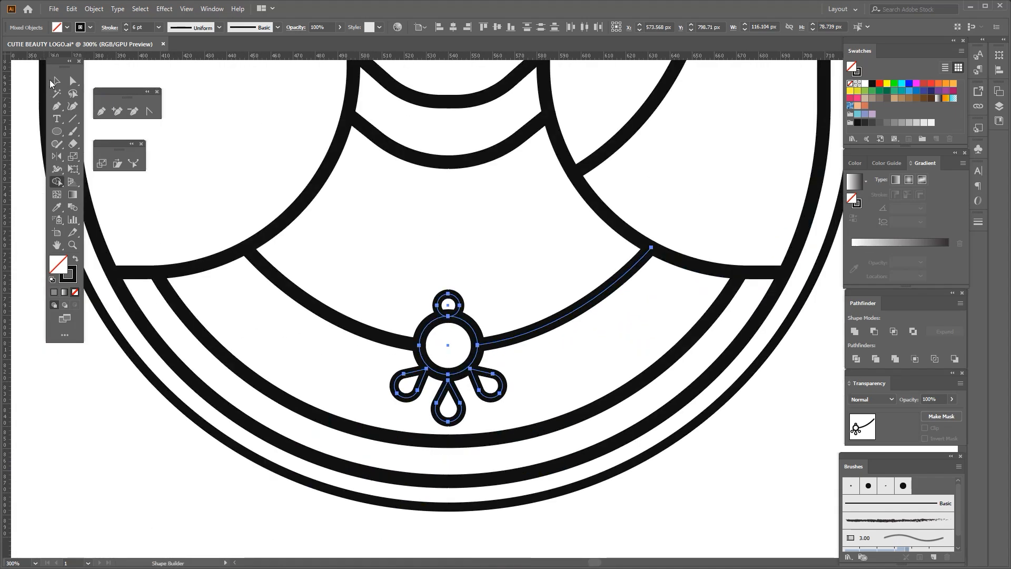
Step: Duplicate the sweeping fringe line and place the copy up and to the left, reaching outside the frame
left_click(55, 81)
left_click(398, 268)
scroll(413, 295, "down", 3)
left_click_drag(418, 300, 413, 354)
scroll(406, 254, "up", 1)
left_click_drag(387, 127, 424, 276)
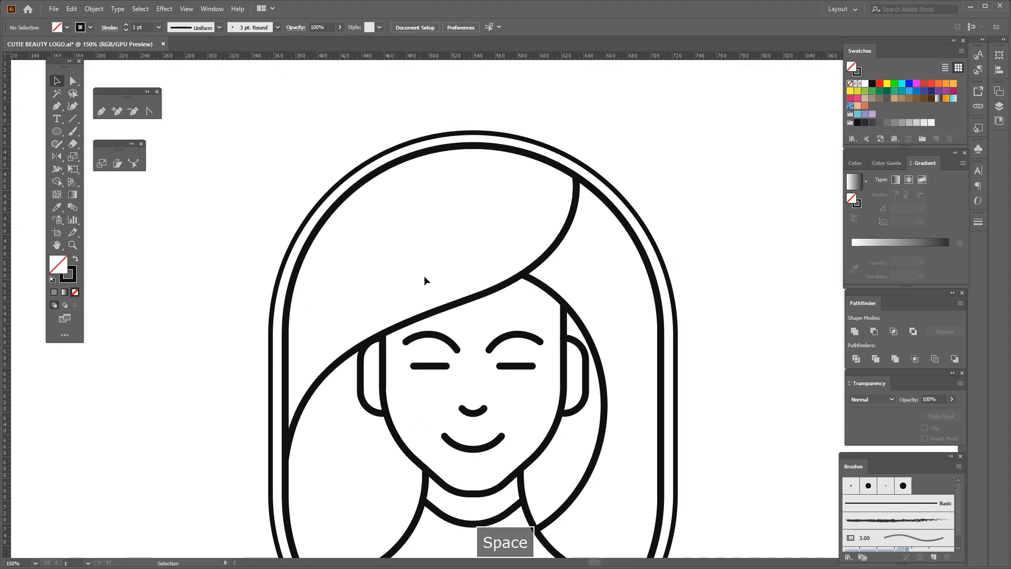
key("ctrl+z")
left_click_drag(473, 331, 376, 173)
key("space")
left_click_drag(497, 240, 502, 309)
left_click(487, 302)
Step: Copy the original fringe line, paste it in front and move the spare copy well to the right
left_click(560, 315)
key("ctrl+c")
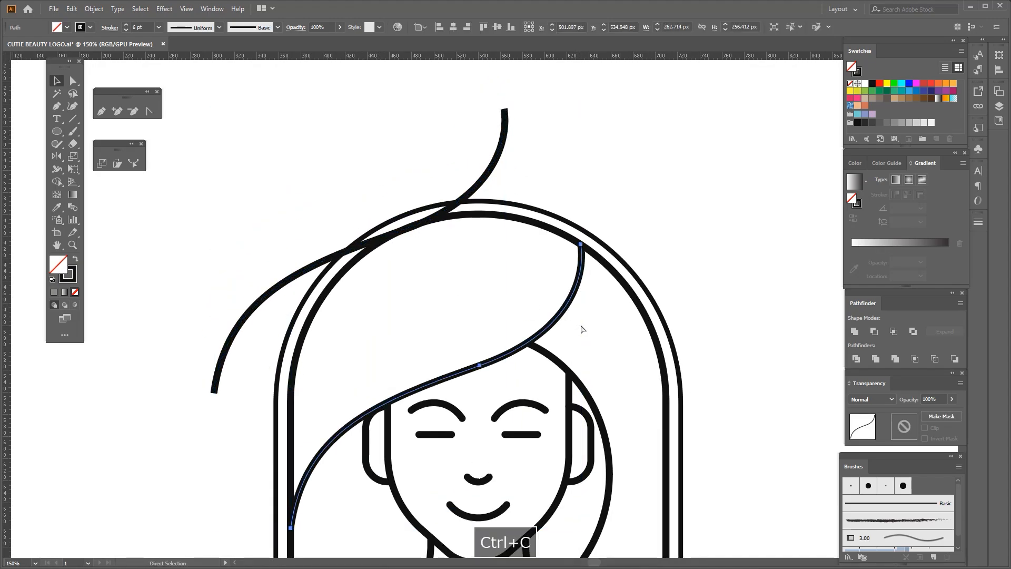
key("ctrl+f")
key("shift+Right")
key("shift+Right")
key("shift+Right")
Step: Select the original fringe line together with its upper-left copy and make a blend between them
left_click(581, 276)
left_click(503, 152, "shift")
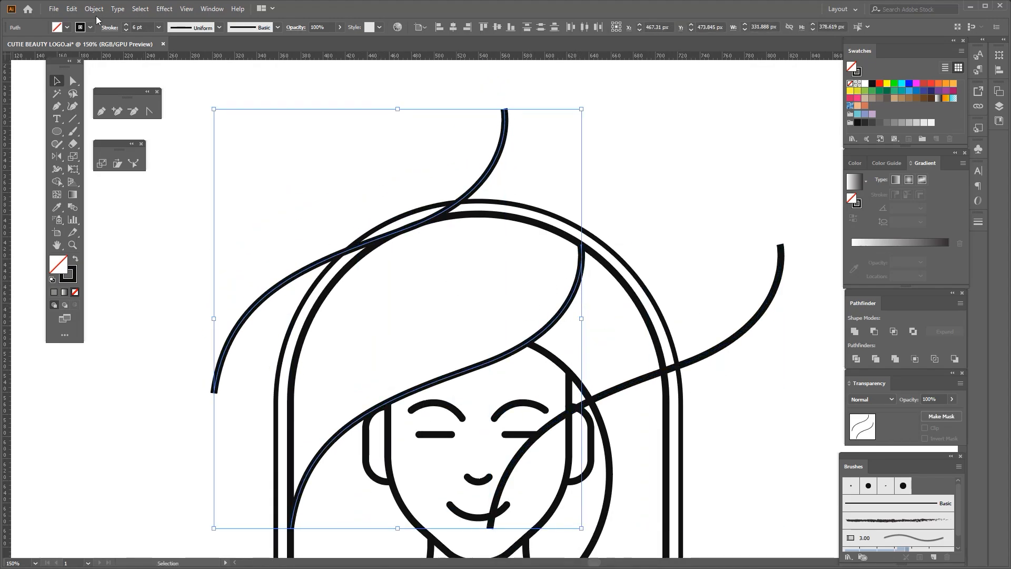
left_click(94, 9)
mouse_move(200, 294)
left_click(258, 295)
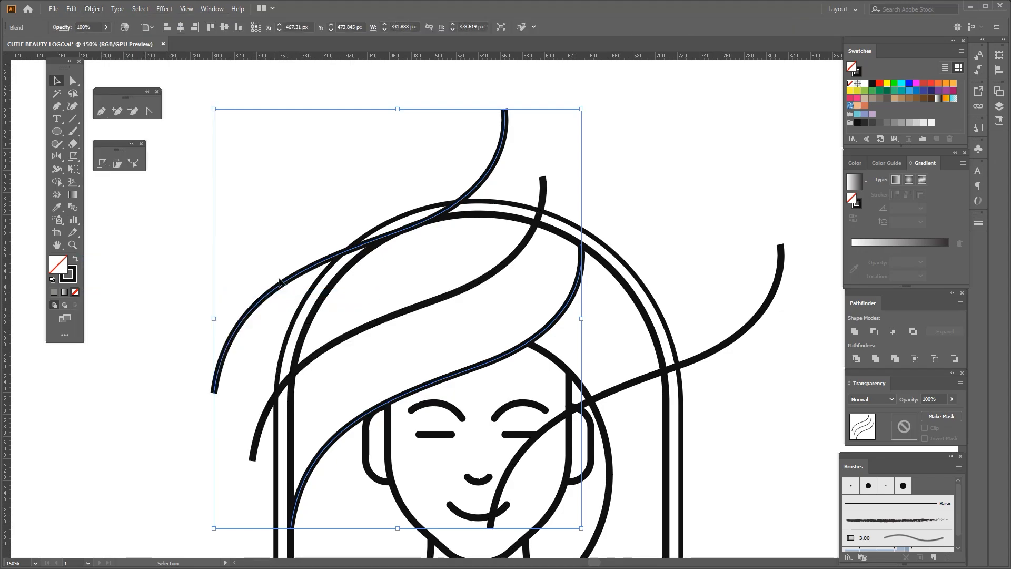
Step: Set the blend's spacing to Specified Steps with 4 steps
left_click(97, 9)
mouse_move(135, 293)
left_click(263, 321)
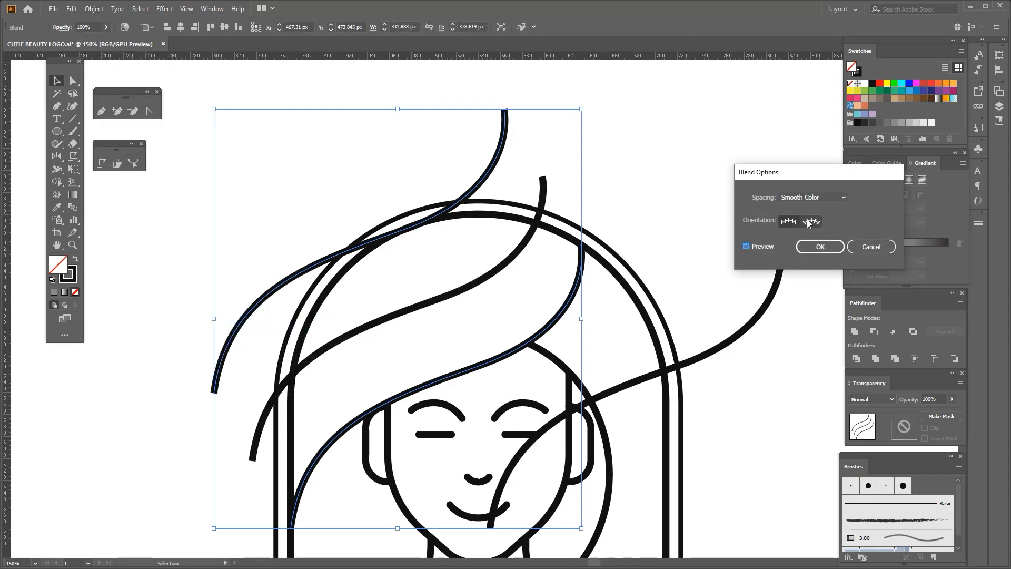
type("4")
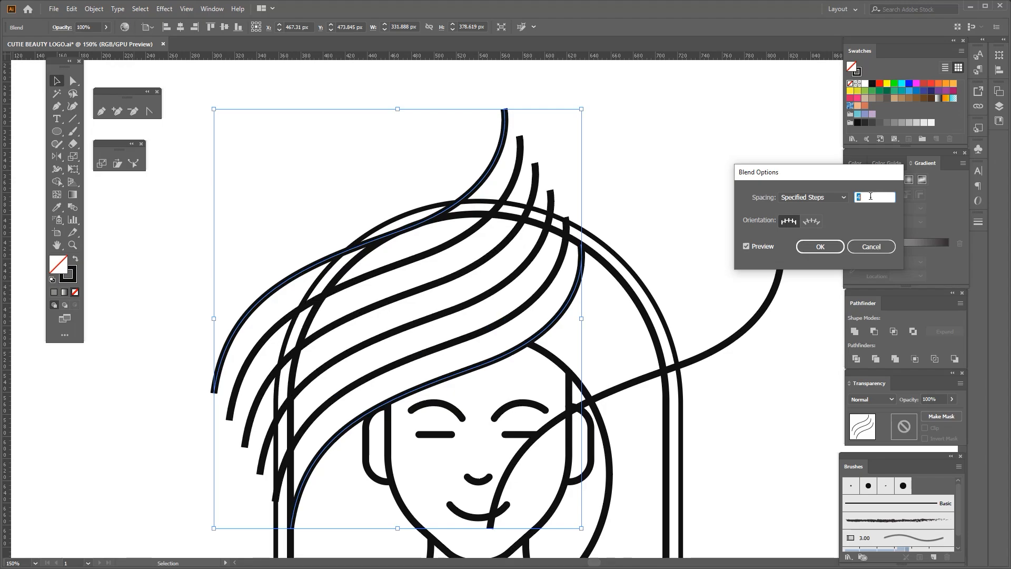
key("Up")
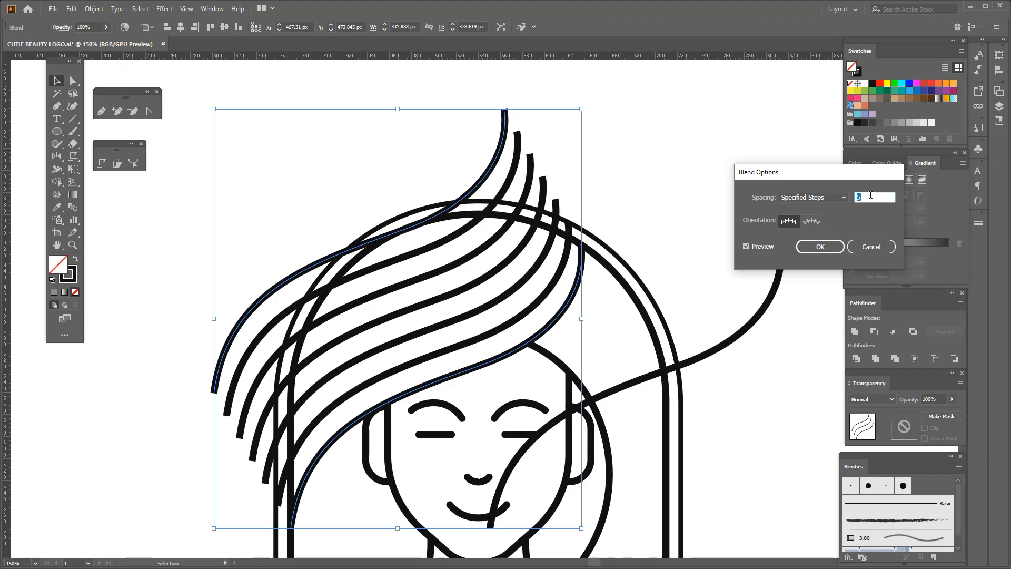
key("Down")
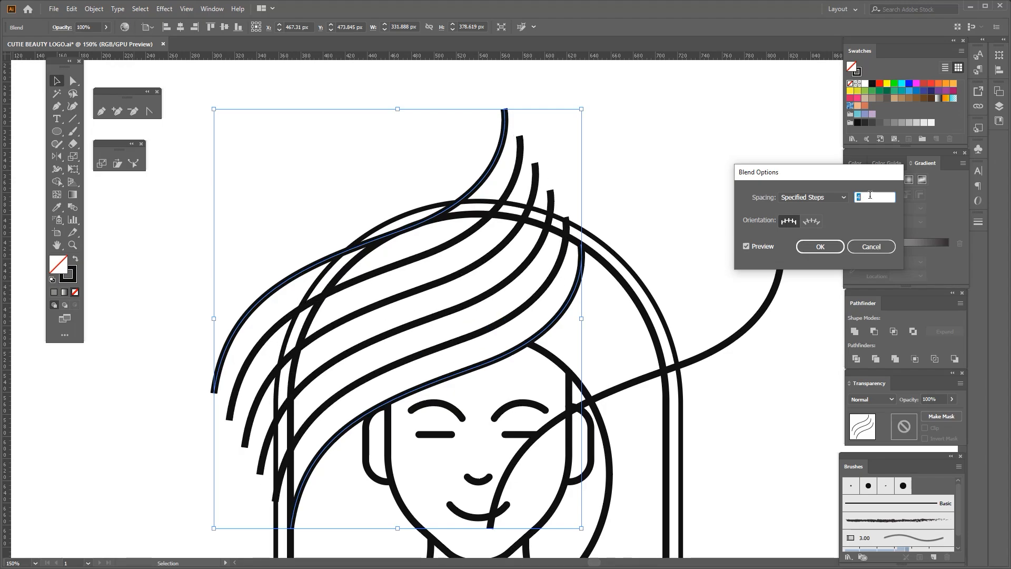
left_click(819, 247)
Step: Expand the blend and delete its outermost upper strand in isolation mode
left_click(94, 9)
left_click(121, 130)
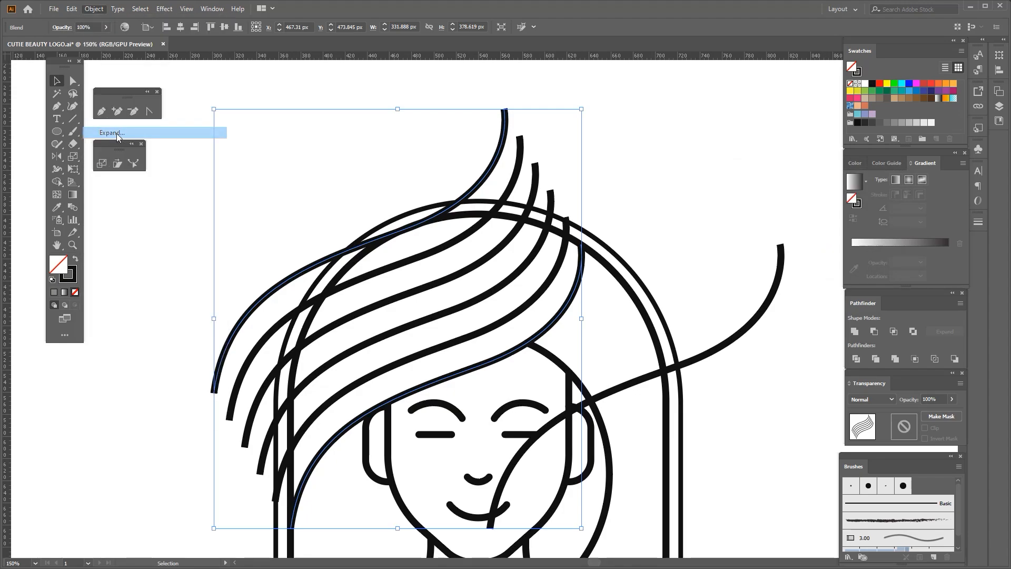
double_click(481, 182)
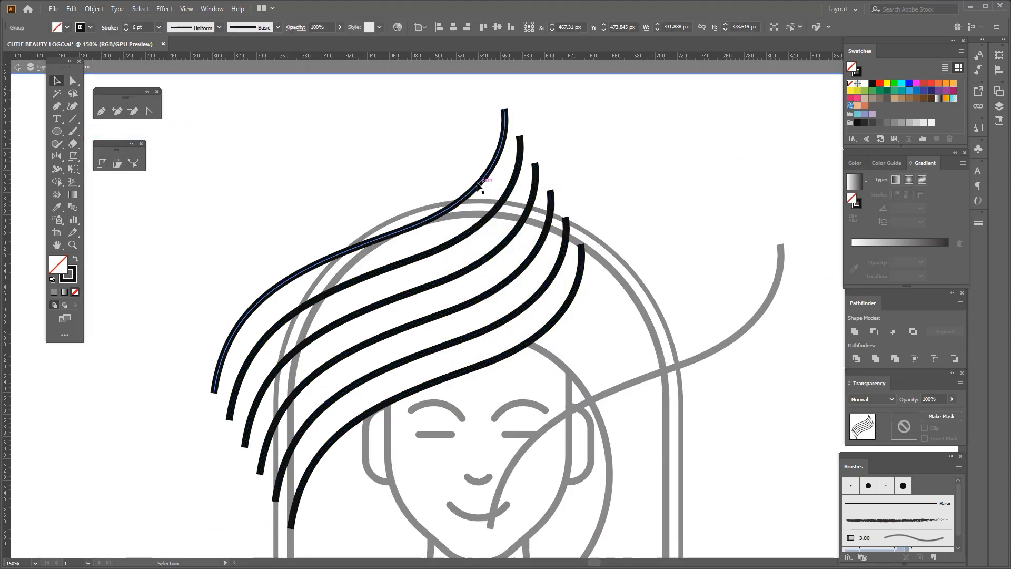
key("Delete")
double_click(488, 163)
left_click_drag(488, 163, 580, 199)
Step: Ungroup the expanded strands, regroup them with the fringe line and fine-tune the group's placement on the head
right_click(520, 275)
left_click(544, 364)
left_click(512, 352, "shift")
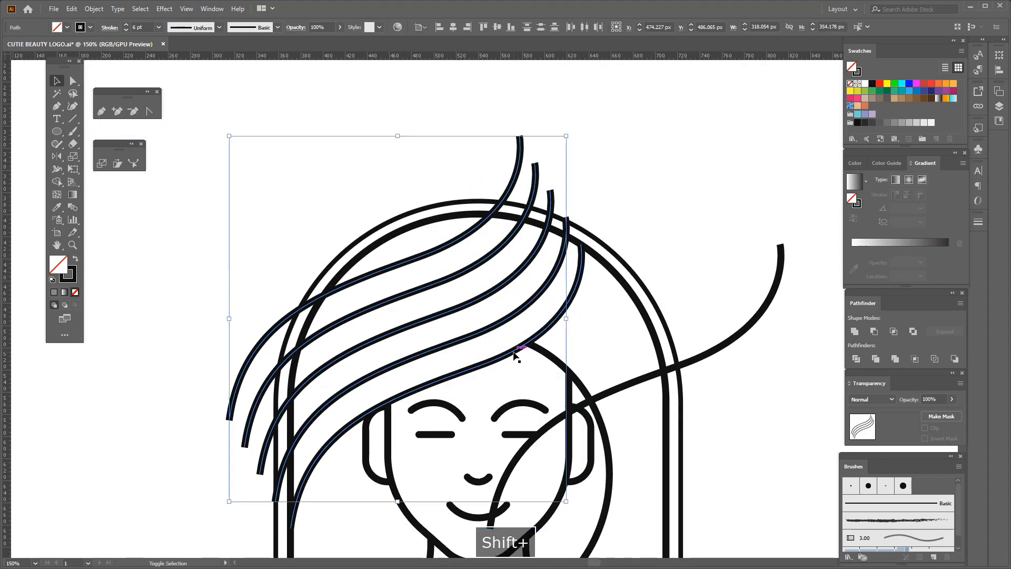
key("ctrl+g")
key("ctrl+plus")
left_click_drag(578, 131, 606, 117)
scroll(378, 279, "up", 1)
left_click_drag(378, 279, 377, 274)
scroll(379, 275, "down", 3)
left_click(233, 276)
scroll(233, 294, "down", 1)
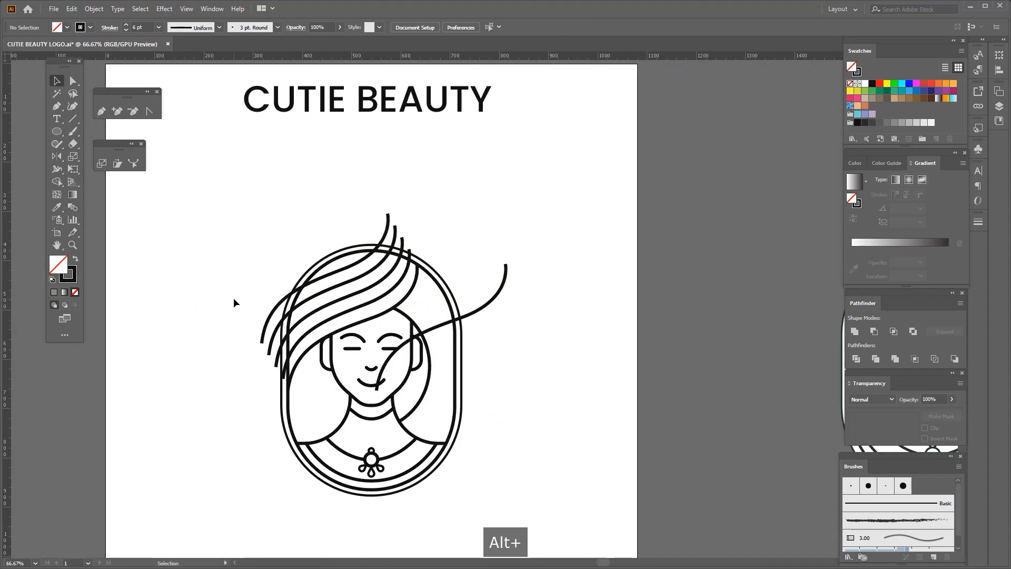
Step: Delete the spare fringe line lying across the right side of the face and frame
scroll(232, 298, "up", 1)
left_click(640, 274)
key("Delete")
scroll(547, 316, "down", 2)
scroll(501, 334, "up", 1)
Step: Duplicate the hair arc beside the right ear and enlarge the copy outward to about 101 by 296 px
left_click(494, 326)
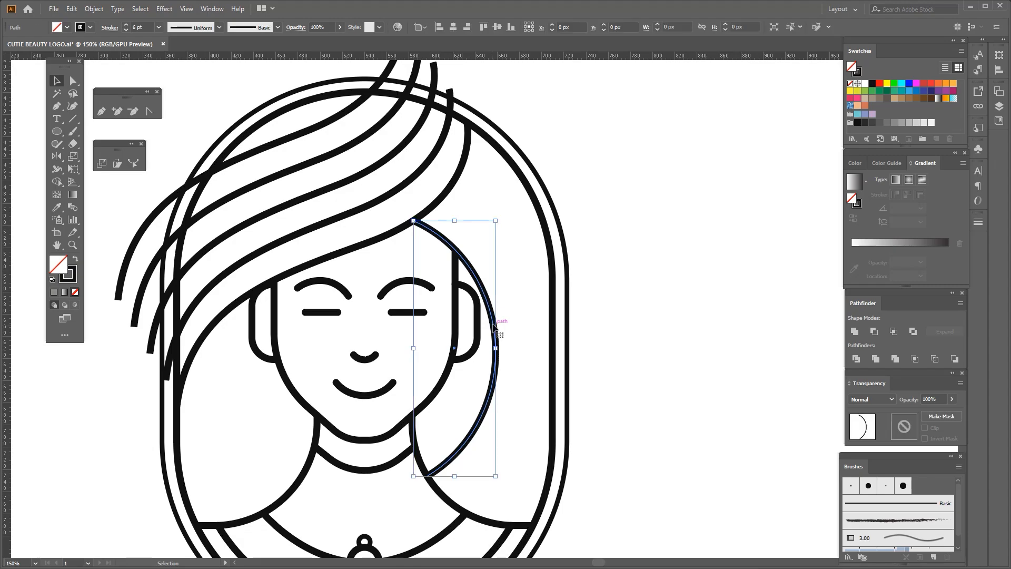
left_click_drag(495, 348, 531, 344)
key("ctrl+d")
key("ctrl+z")
scroll(524, 352, "up", 2)
scroll(528, 346, "down", 3)
scroll(527, 371, "up", 4)
left_click_drag(532, 265, 529, 264)
scroll(492, 341, "down", 5)
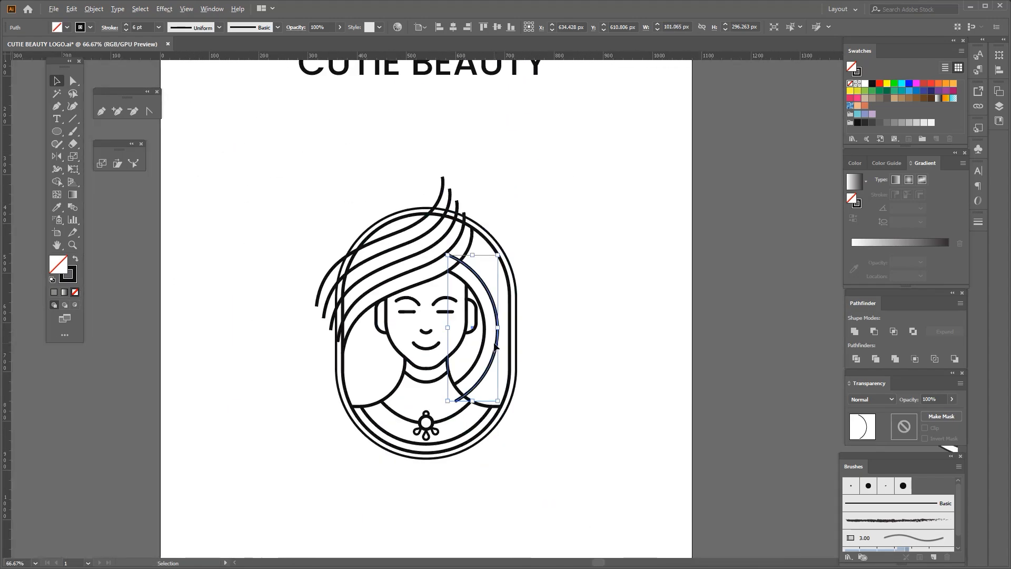
Step: Add a third, larger hair arc outside the second one, close to the inner frame line
key("ctrl+b")
scroll(498, 329, "up", 2)
left_click_drag(498, 329, 522, 313)
scroll(517, 330, "up", 3)
scroll(460, 342, "down", 5)
scroll(461, 342, "up", 2)
left_click(457, 335)
scroll(458, 334, "up", 3)
left_click_drag(452, 317, 484, 292)
scroll(455, 322, "down", 5)
scroll(459, 353, "up", 3)
left_click(487, 220)
scroll(488, 219, "up", 2)
scroll(484, 289, "down", 5)
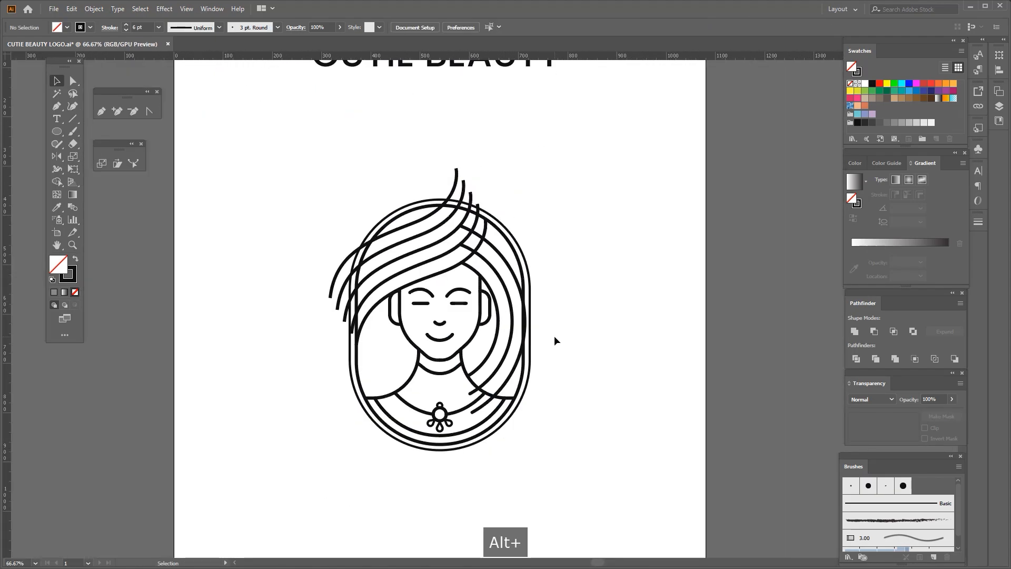
Step: With the Pen tool, start a hair curve under the fringe by the left eyebrow and bend it down past the left ear
scroll(453, 329, "up", 1)
left_click(454, 329)
scroll(368, 324, "up", 1)
left_click_drag(381, 311, 407, 301)
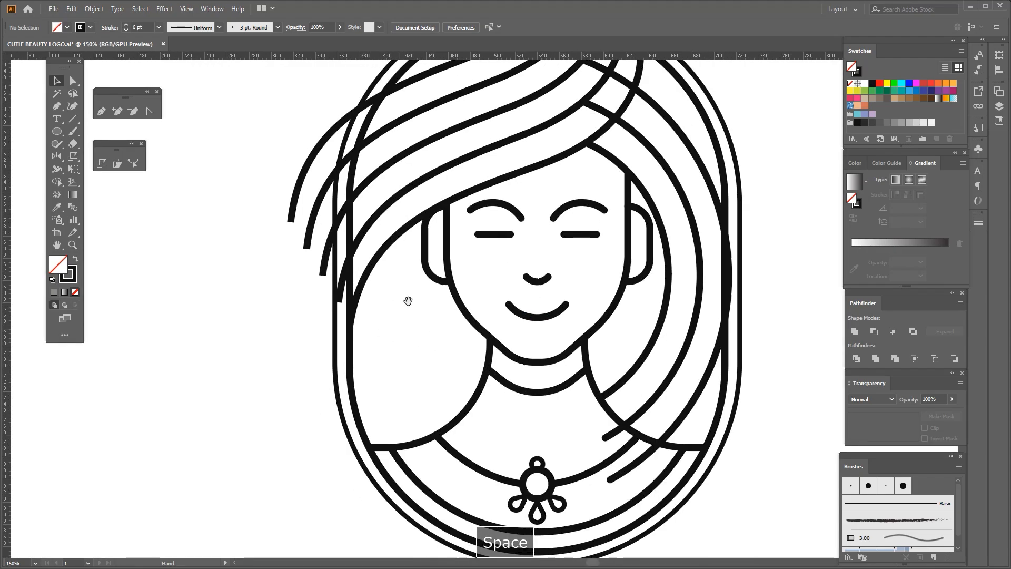
scroll(439, 245, "up", 2)
left_click(484, 199)
scroll(484, 199, "down", 3)
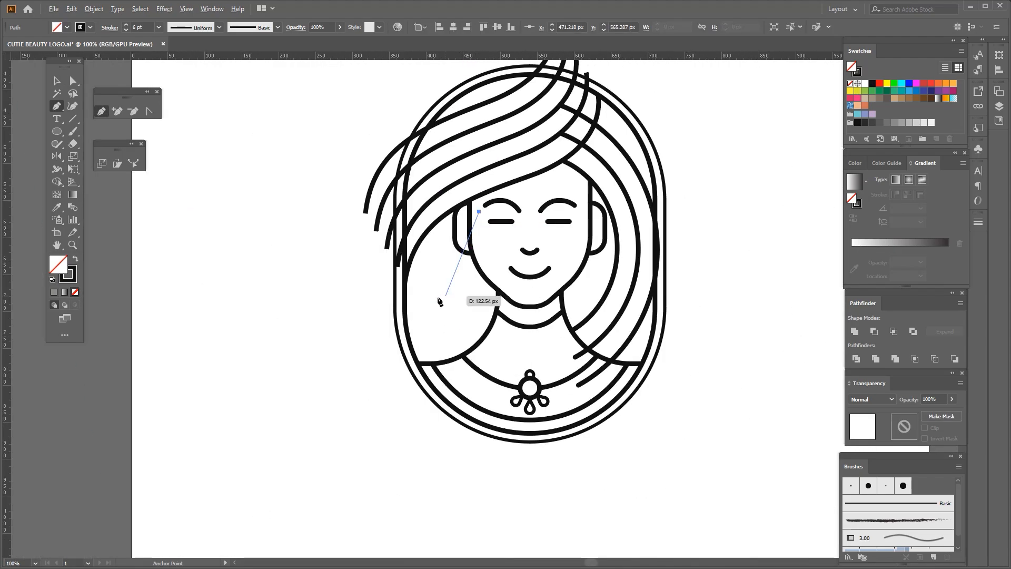
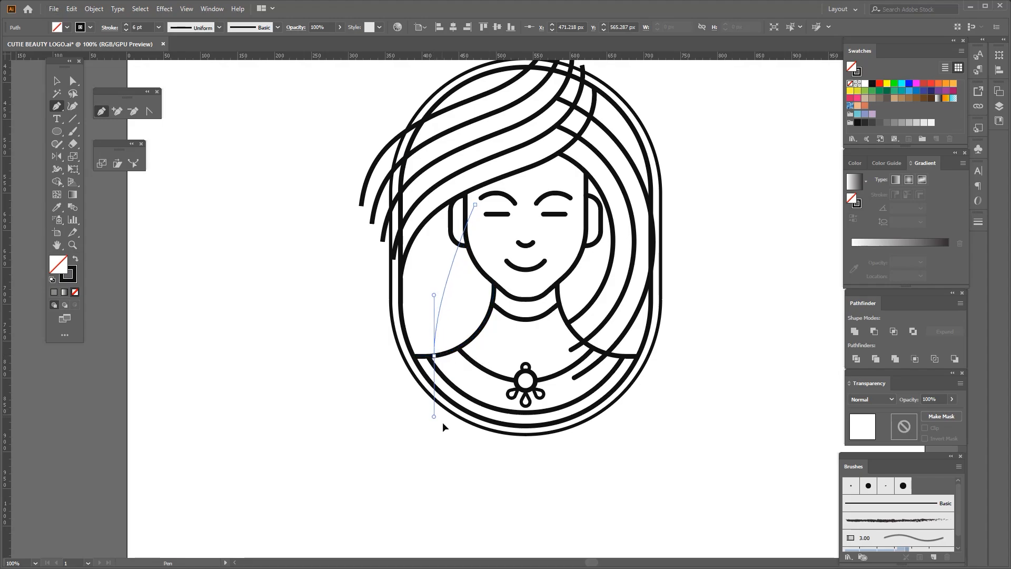
key("ctrl+z")
scroll(440, 282, "up", 1)
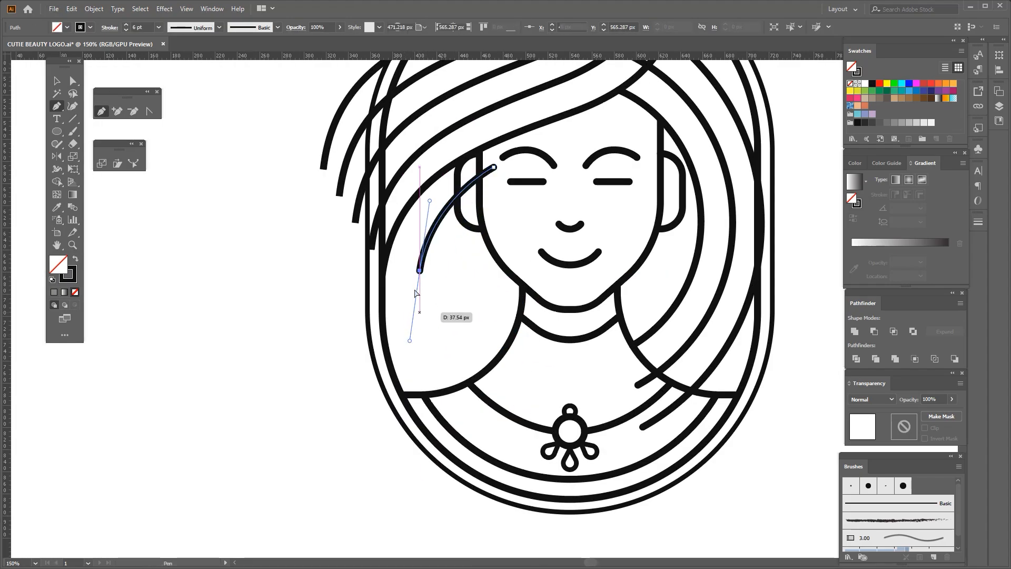
key("ctrl+z")
left_click_drag(414, 275, 407, 347)
Step: Continue the left hair curve downward across the shoulder line to an end point below it
key("space")
left_click_drag(430, 417, 415, 383)
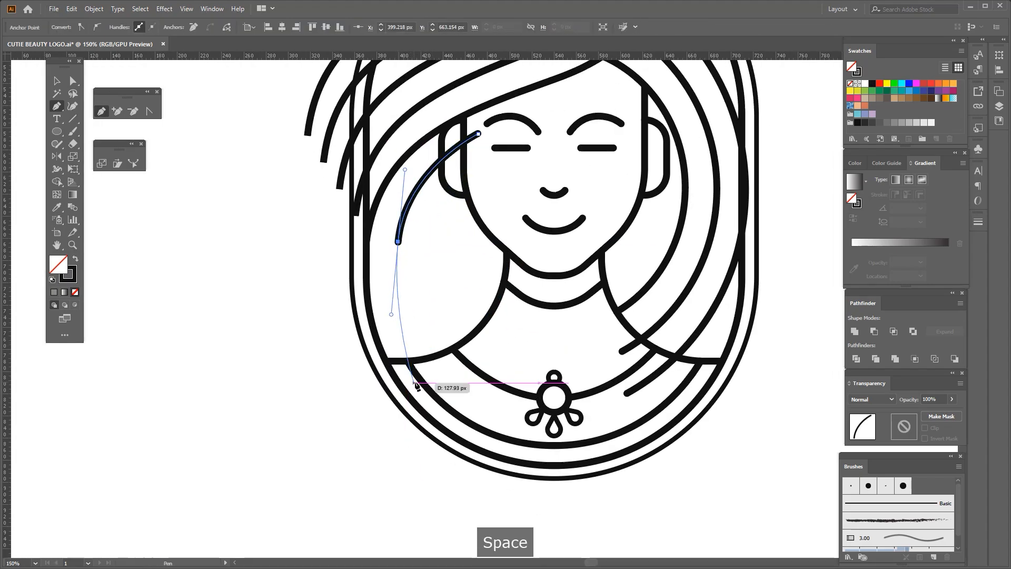
left_click_drag(477, 408, 489, 428)
scroll(450, 400, "up", 1)
key("ctrl+z")
key("space")
Step: Refine the left hair curve's bend by adjusting the handles of its middle anchor with Direct Selection
key("a")
left_click_drag(454, 220, 401, 325)
scroll(408, 207, "up", 1)
left_click(364, 242)
key("space")
scroll(383, 157, "down", 2)
scroll(361, 372, "up", 3)
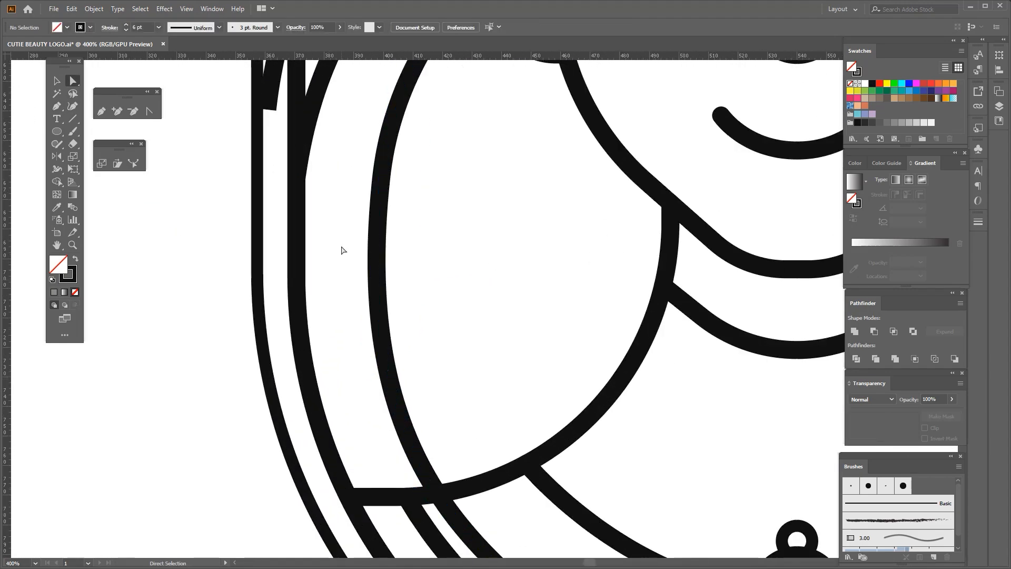
scroll(361, 372, "down", 3)
scroll(385, 203, "up", 2)
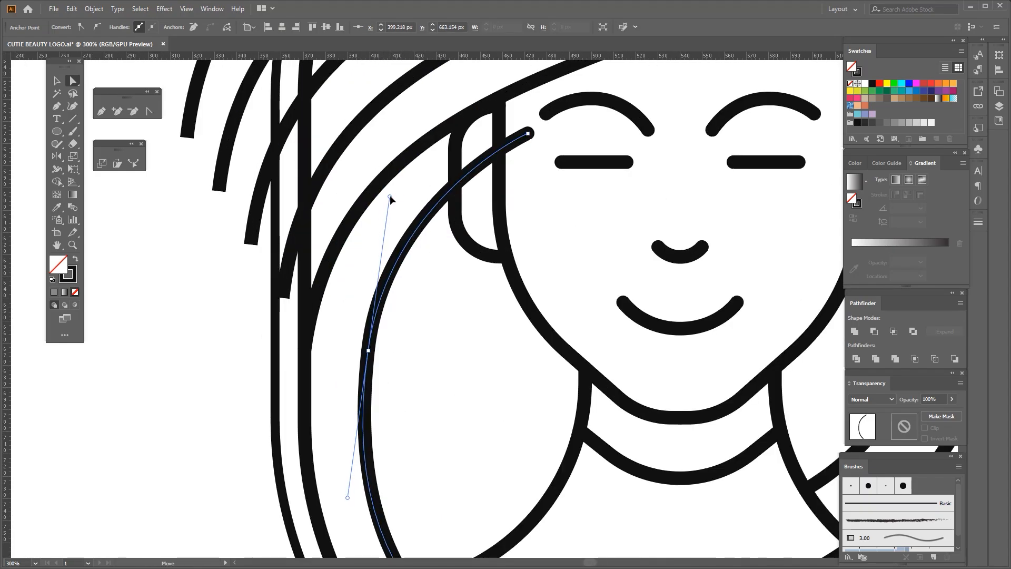
scroll(390, 199, "down", 2)
scroll(418, 279, "up", 2)
left_click_drag(534, 107, 473, 193)
scroll(468, 198, "down", 3)
scroll(421, 274, "up", 2)
left_click(384, 250)
scroll(381, 361, "up", 1)
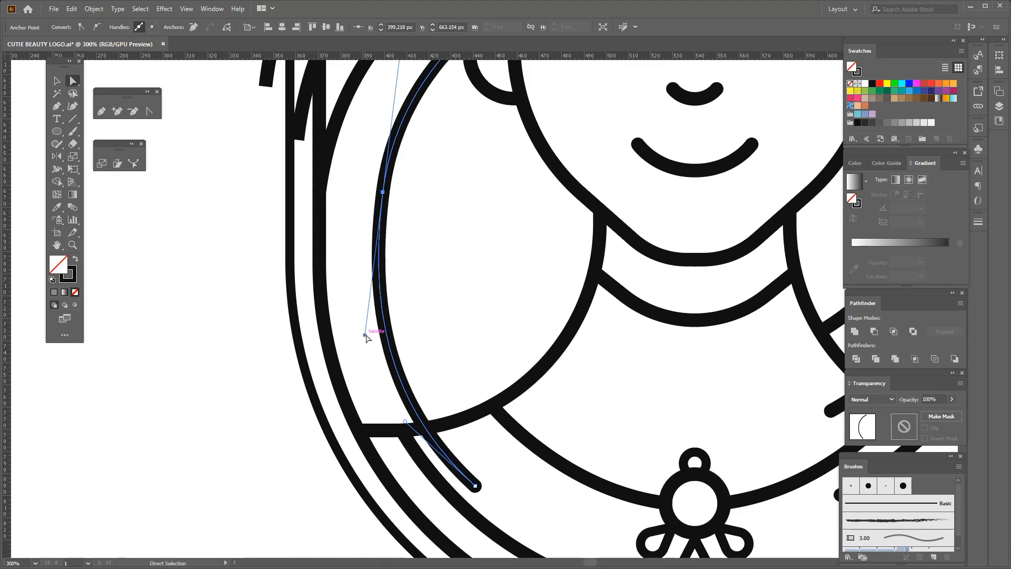
scroll(343, 347, "down", 3)
scroll(369, 337, "up", 3)
Step: Stretch the left hair curve's width slightly outward to about 79 px and adjust its height with the Selection tool
key("v")
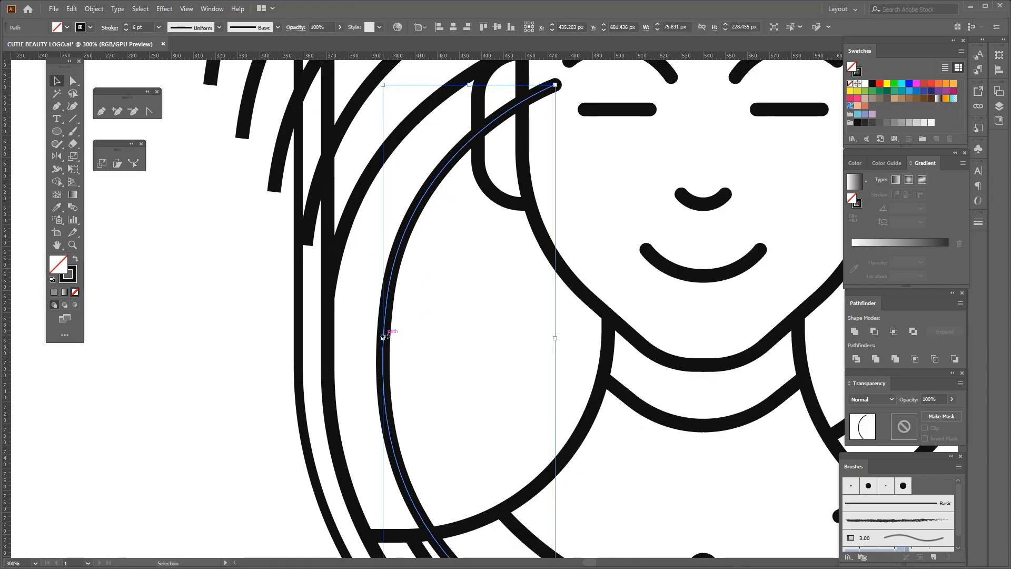
key("ctrl+z")
scroll(387, 336, "down", 3)
scroll(384, 334, "up", 3)
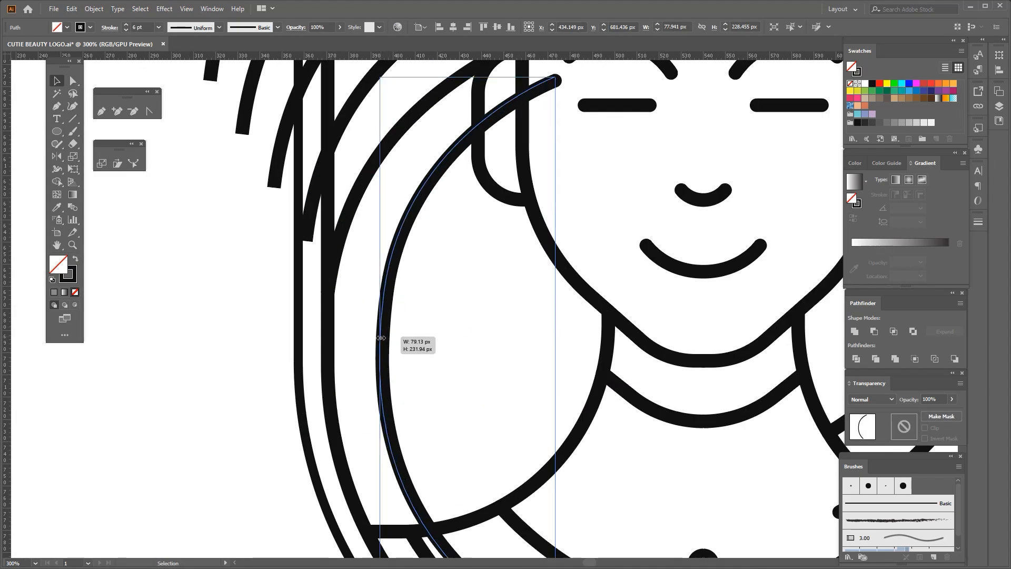
left_click_drag(381, 338, 380, 337)
scroll(385, 335, "down", 2)
scroll(435, 210, "up", 1)
left_click_drag(423, 201, 423, 204)
left_click(412, 345)
scroll(410, 346, "down", 2)
Step: Place a copy of the left hair curve inside the first one and resize it to about 87 by 219 px
left_click(387, 356)
scroll(394, 354, "up", 2)
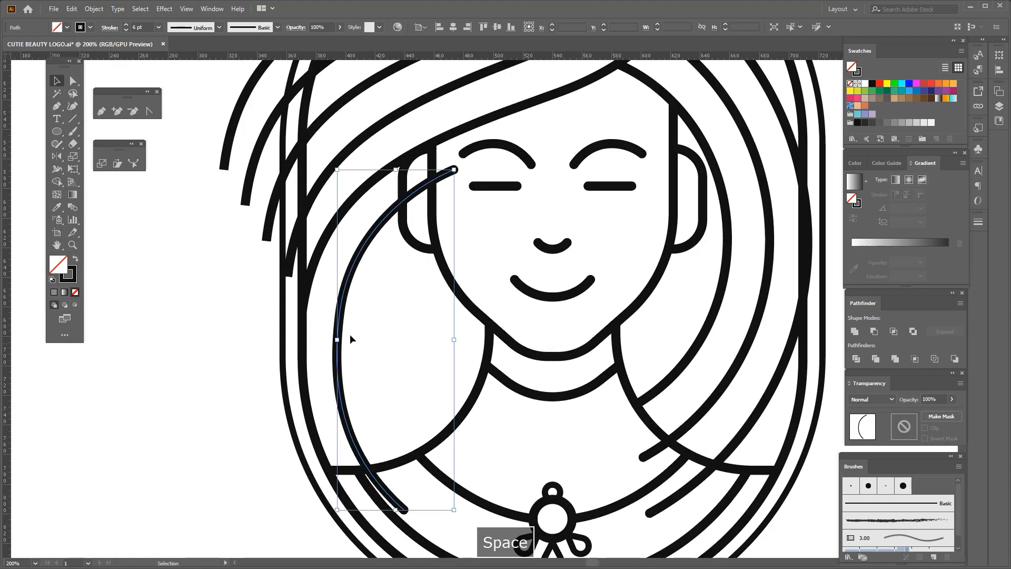
left_click_drag(372, 322, 379, 319)
left_click_drag(437, 170, 437, 182)
left_click_drag(493, 345, 506, 345)
scroll(385, 360, "up", 2)
left_click_drag(375, 331, 369, 332)
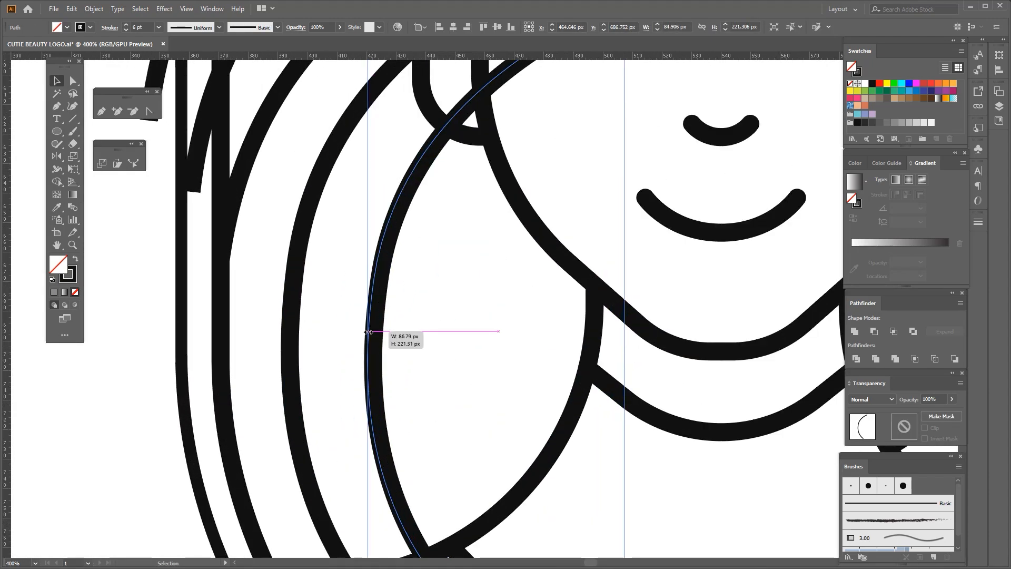
scroll(386, 344, "down", 3)
scroll(424, 432, "up", 2)
scroll(449, 514, "up", 1)
left_click_drag(424, 492, 424, 486)
scroll(424, 485, "down", 3)
scroll(424, 432, "up", 2)
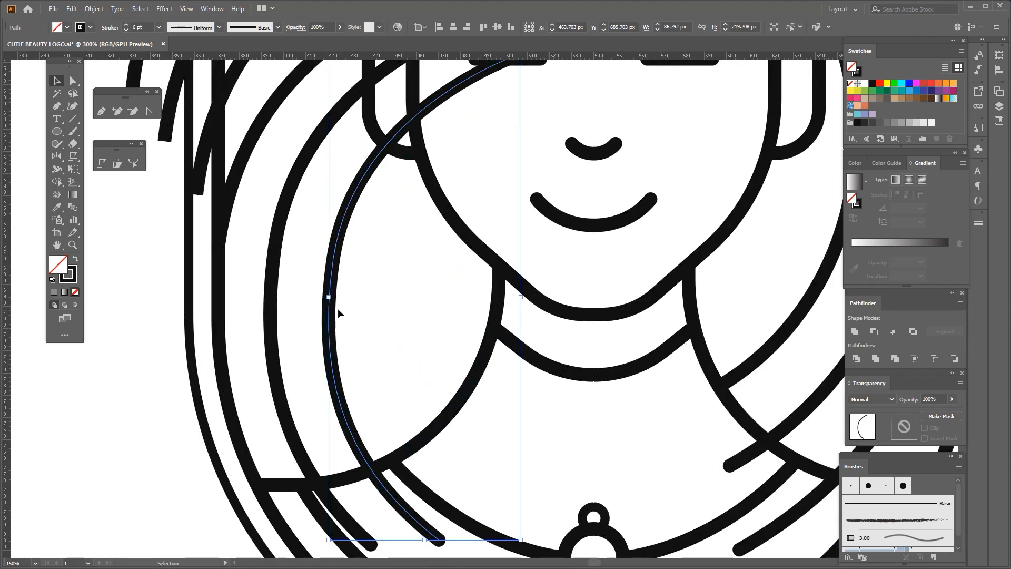
Step: Add another copy of the left hair curve closer to the neck and adjust its width
left_click_drag(331, 277, 400, 277)
scroll(405, 305, "down", 1)
left_click_drag(466, 315, 434, 315)
scroll(352, 324, "up", 1)
left_click_drag(334, 310, 331, 311)
Step: Isolate the right-hand hair group and stretch the long strand beside the ear so both ends reach the adjoining lines
scroll(357, 312, "down", 2)
double_click(543, 330)
scroll(542, 337, "up", 1)
left_click_drag(541, 349, 489, 438)
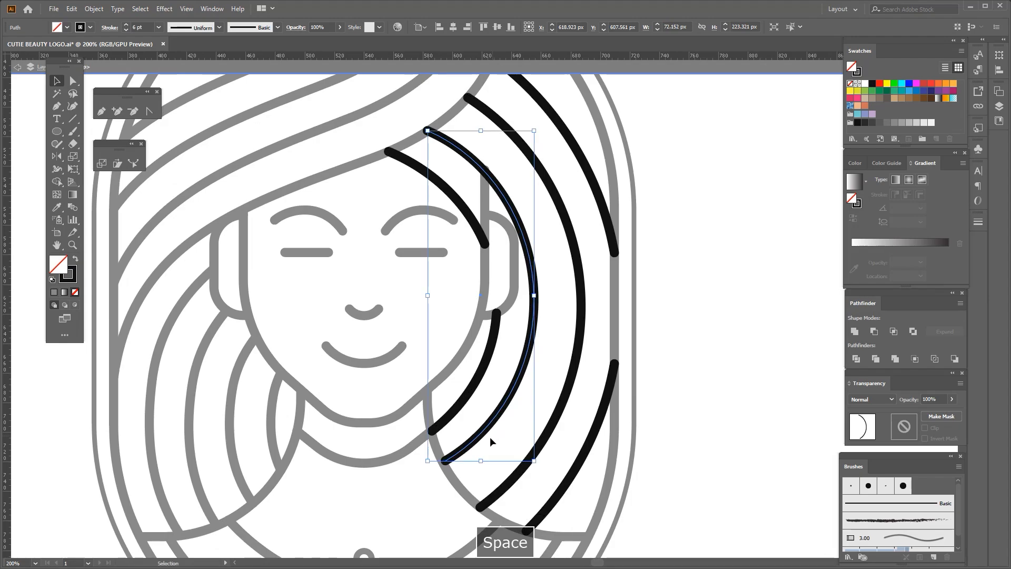
scroll(491, 438, "up", 2)
left_click_drag(472, 478, 473, 495)
scroll(466, 427, "down", 3)
scroll(473, 225, "up", 2)
left_click_drag(461, 174, 461, 170)
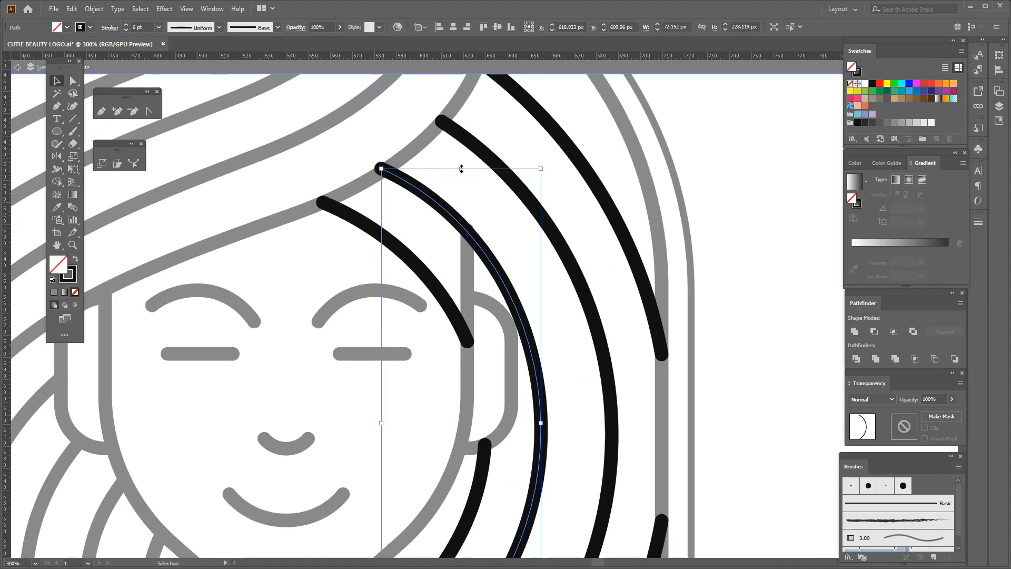
scroll(539, 441, "up", 1)
left_click_drag(543, 419, 539, 419)
scroll(496, 358, "down", 3)
scroll(488, 406, "up", 2)
Step: Delete the short lower hair strand running from the right ear to the neck
left_click(482, 405)
left_click_drag(483, 406, 478, 345)
key("Delete")
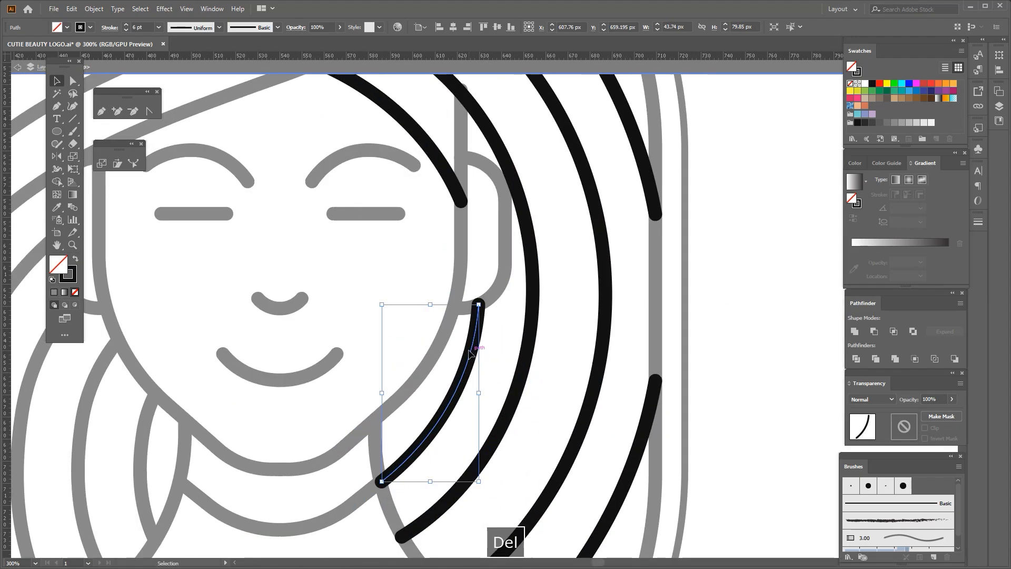
scroll(487, 473, "down", 1)
scroll(444, 221, "up", 1)
Step: Enlarge the short strand under the fringe to about 72 by 69 px and leave isolation mode
double_click(437, 254)
scroll(436, 256, "up", 1)
left_click_drag(456, 257, 455, 242)
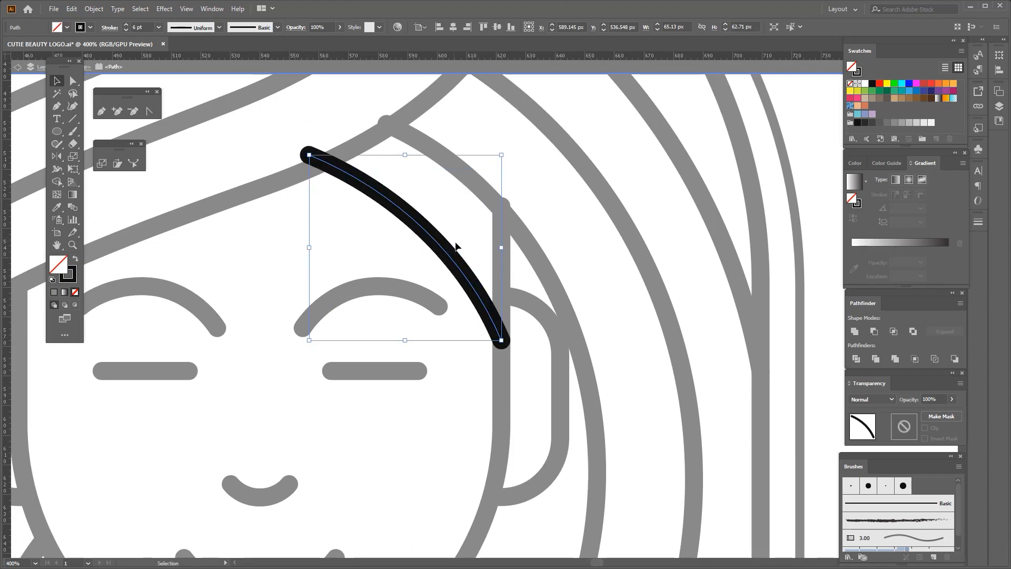
left_click_drag(414, 154, 415, 149)
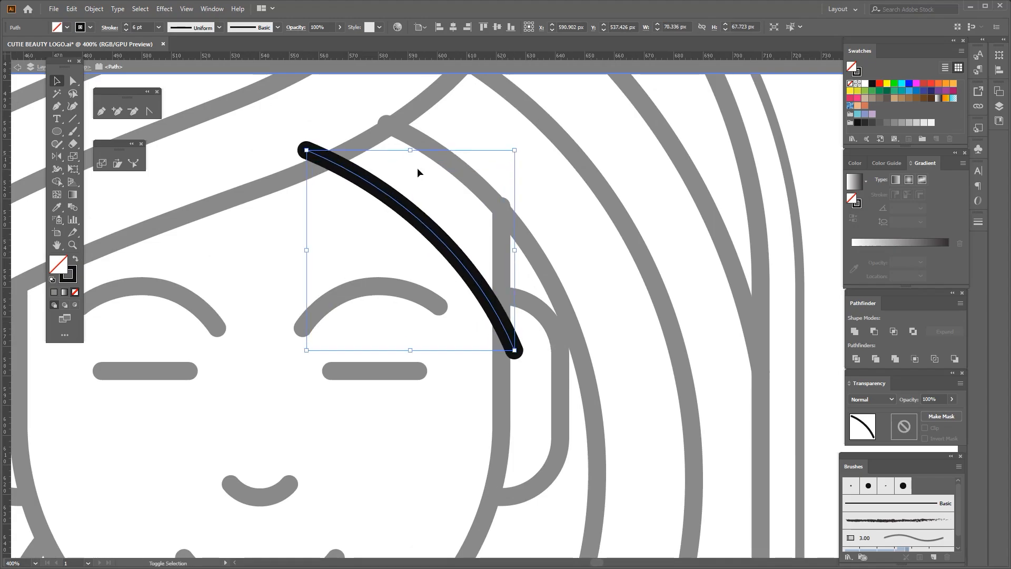
left_click_drag(519, 358, 518, 357)
scroll(436, 207, "up", 1)
scroll(474, 232, "down", 4)
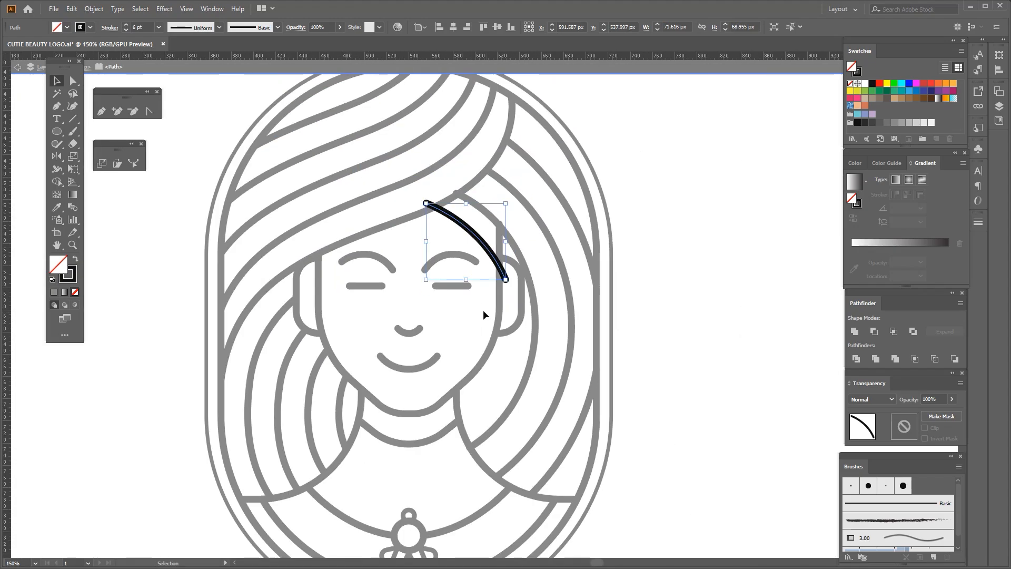
double_click(482, 310)
Step: Select the fringe line with its two adjoining right strands and trim their protruding ends with Shape Builder
scroll(501, 237, "up", 1)
left_click(73, 81)
scroll(399, 183, "up", 2)
left_click_drag(406, 153, 506, 227)
scroll(480, 180, "up", 2)
left_click(55, 182)
left_click(340, 244, "alt")
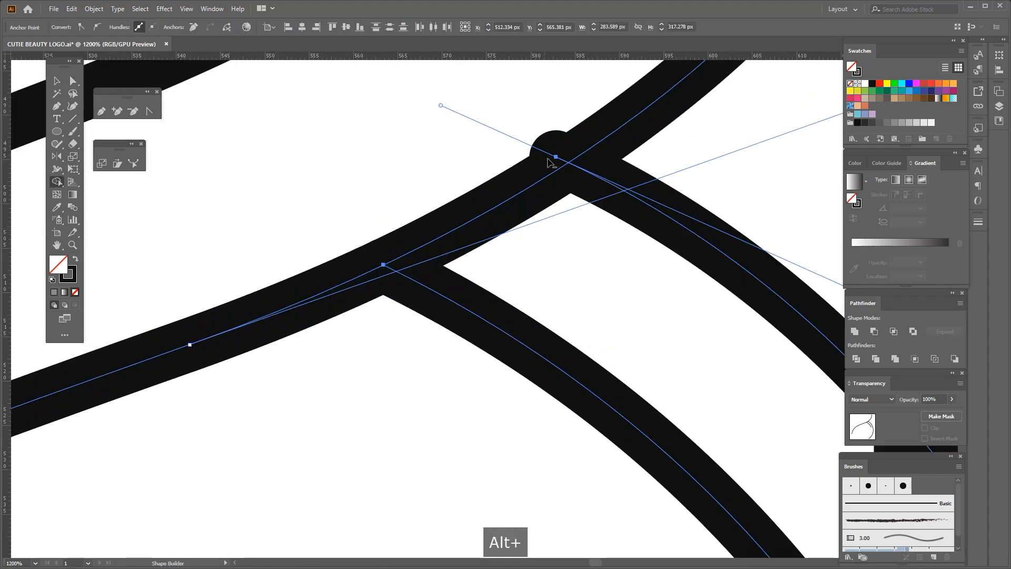
left_click(555, 158, "alt")
scroll(500, 184, "down", 6)
scroll(456, 239, "up", 2)
Step: Select the next overlapping strand end on the right and remove its excess piece with Shape Builder
left_click(73, 81)
scroll(555, 220, "up", 2)
left_click_drag(676, 203, 485, 267)
left_click(56, 181)
scroll(456, 332, "up", 2)
left_click(457, 337, "alt")
scroll(456, 337, "down", 1)
Step: Clean up the long right strand's lower end so it stops flush at the neck-and-shoulder line
left_click(73, 81)
scroll(370, 226, "up", 1)
left_click_drag(463, 135, 464, 143)
left_click(416, 208)
scroll(421, 209, "down", 6)
scroll(432, 387, "up", 6)
left_click(368, 379)
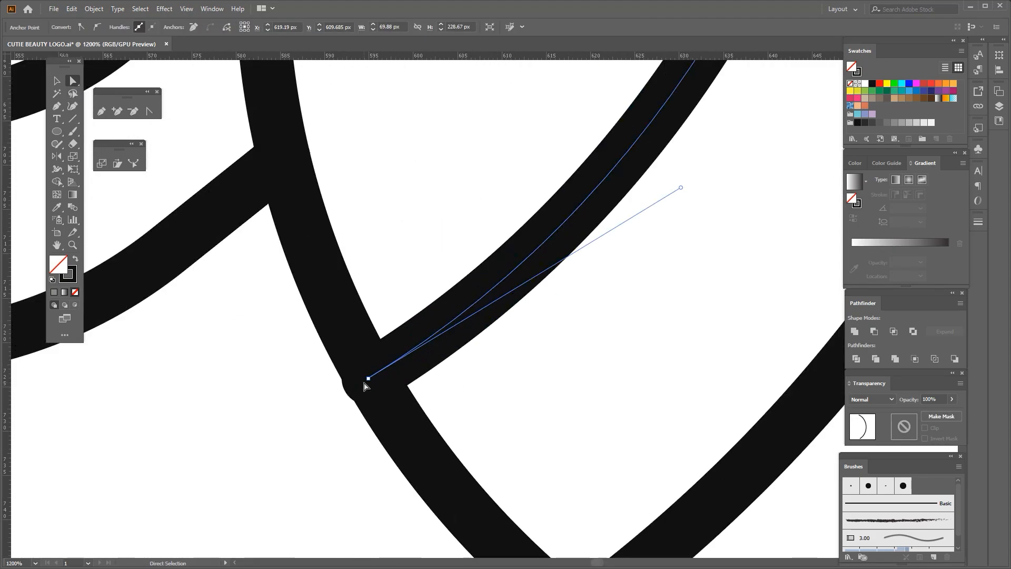
scroll(365, 386, "up", 2)
scroll(421, 387, "down", 5)
key("v")
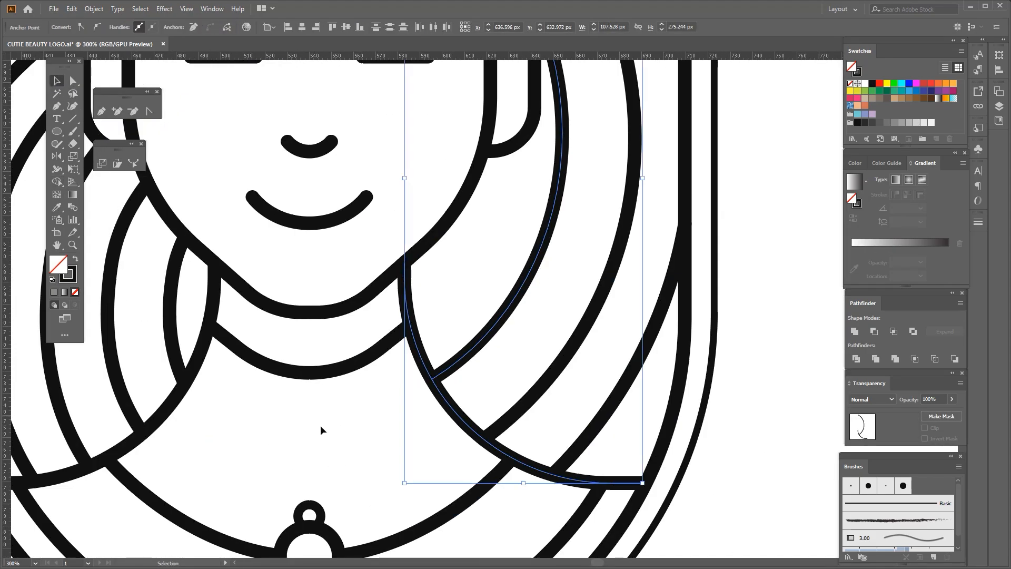
Step: Deselect everything, bring the whole logo into view and save the document
left_click(321, 427)
scroll(321, 427, "down", 4)
left_click_drag(322, 427, 407, 358)
key("ctrl+s")
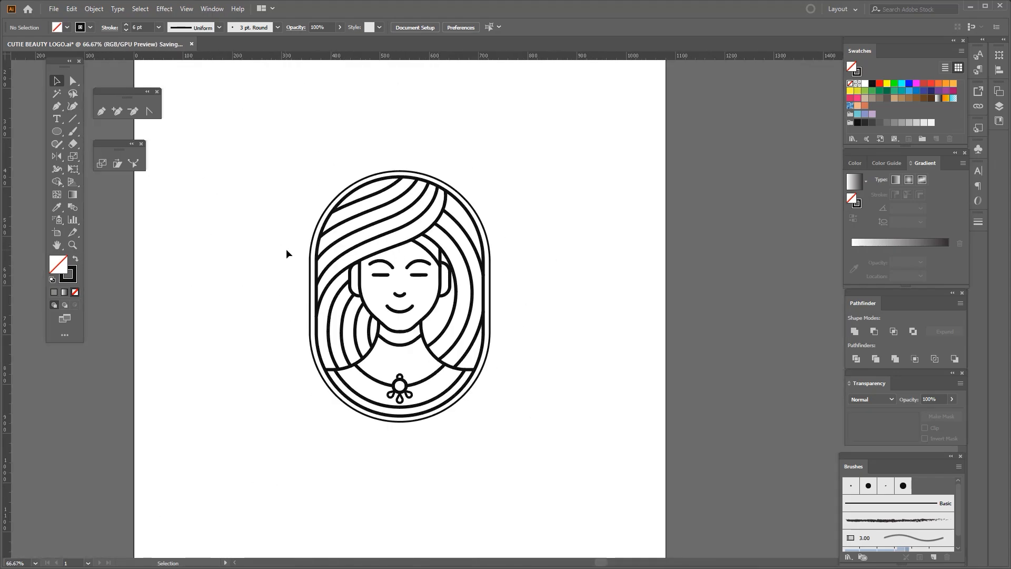
Step: Delete the thin 3 pt outer frame line around the portrait
scroll(286, 254, "up", 1)
scroll(341, 200, "up", 1)
key("ctrl+z")
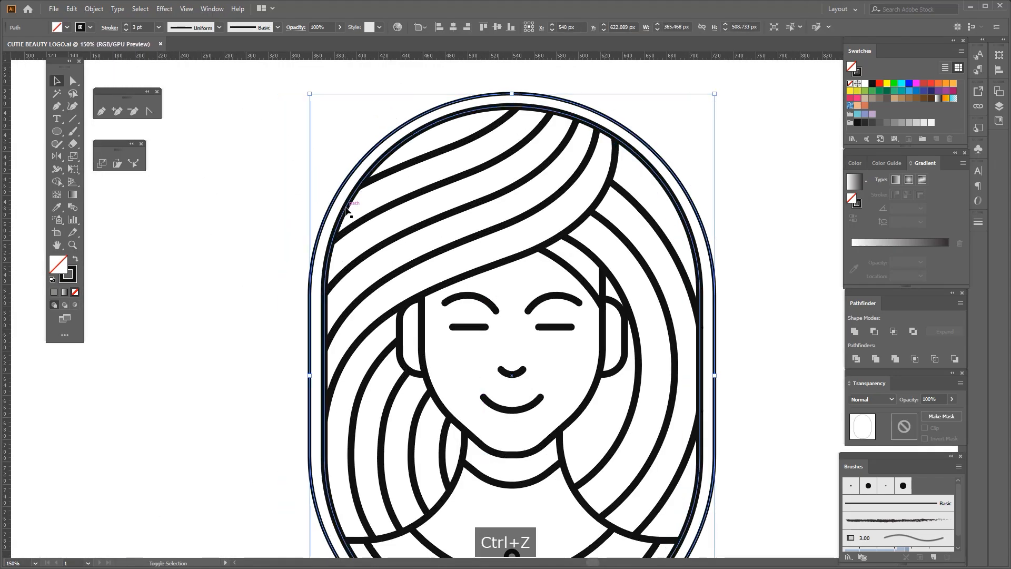
left_click(296, 253)
scroll(301, 270, "up", 2)
left_click(322, 300)
scroll(328, 293, "down", 2)
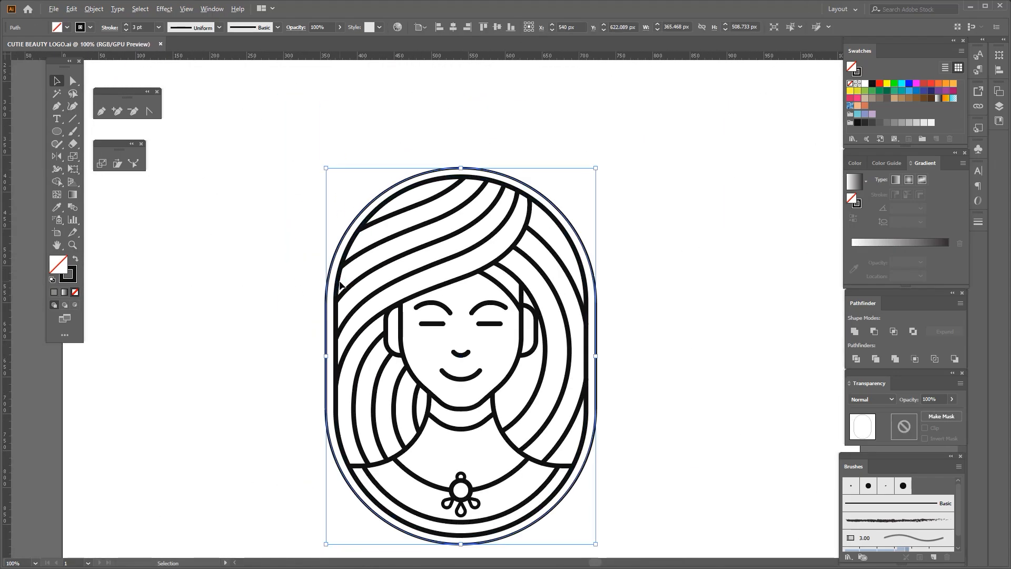
scroll(338, 277, "up", 1)
key("Delete")
left_click(337, 279)
scroll(340, 277, "down", 2)
left_click(289, 271)
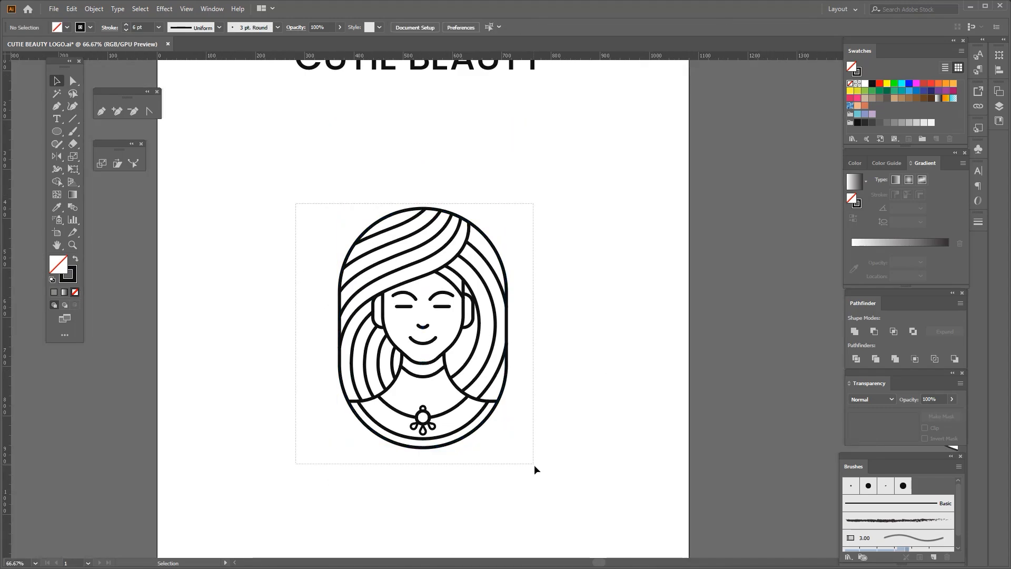
Step: Copy the remaining frame around the portrait and thicken its stroke into a wide band
left_click_drag(533, 464, 534, 465)
scroll(424, 427, "up", 4)
scroll(246, 274, "down", 3)
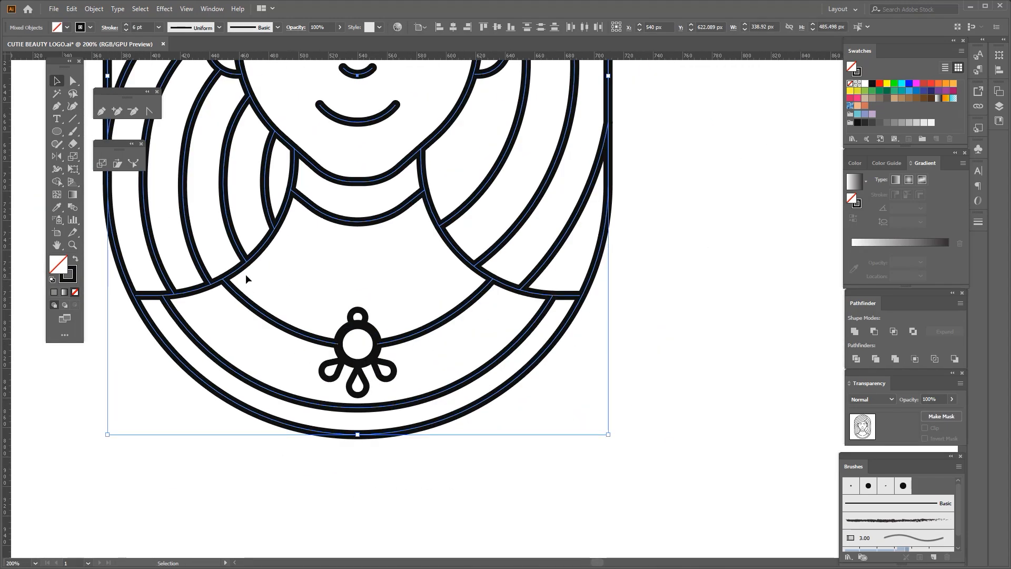
key("ctrl+0")
left_click(70, 82)
key("ctrl+1")
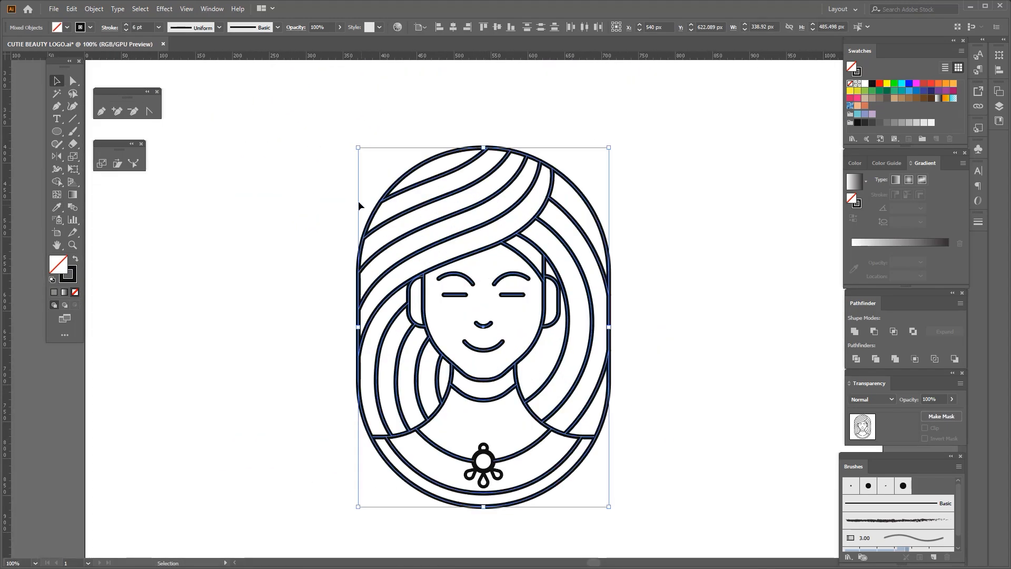
left_click(370, 220)
key("ctrl+c")
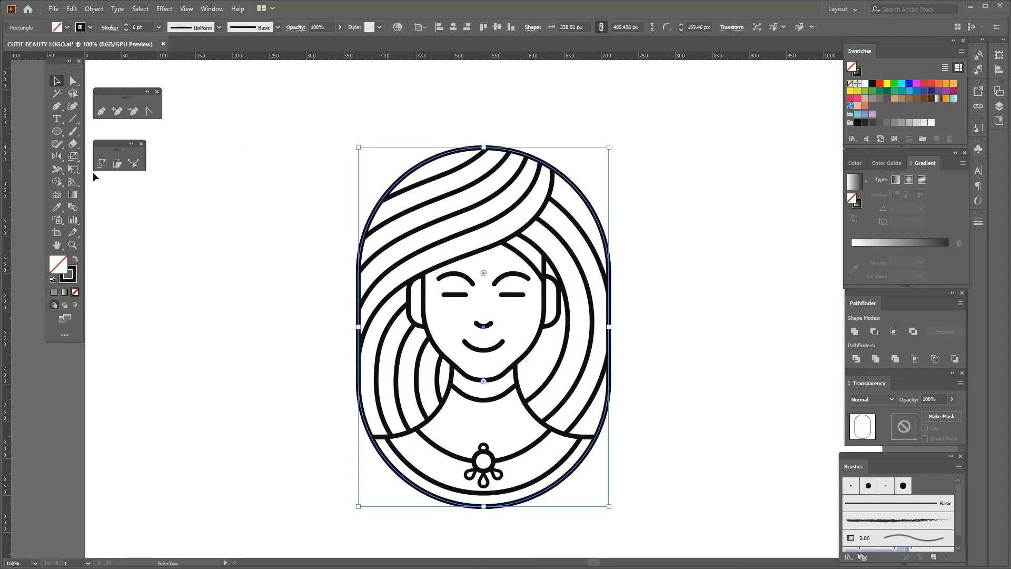
left_click(76, 259)
key("ctrl+z")
scroll(137, 26, "up", 18)
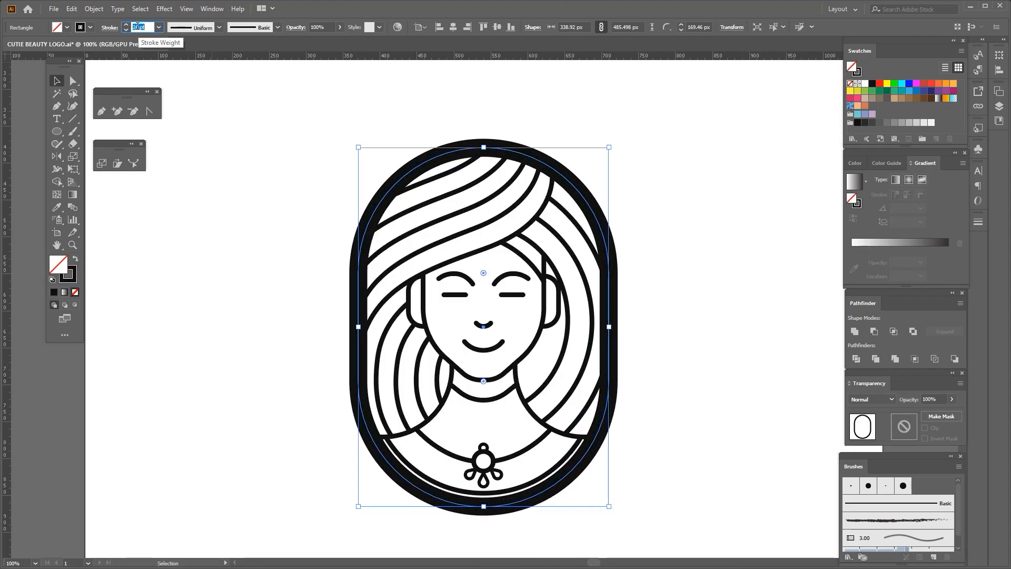
scroll(137, 26, "up", 1)
Step: Outline the thick frame's stroke, release its compound path and unite the shapes into a single larger frame with swapped fill and stroke
left_click(93, 9)
mouse_move(109, 260)
left_click(264, 285)
key("ctrl+alt+shift+8")
left_click(854, 331)
left_click(75, 258)
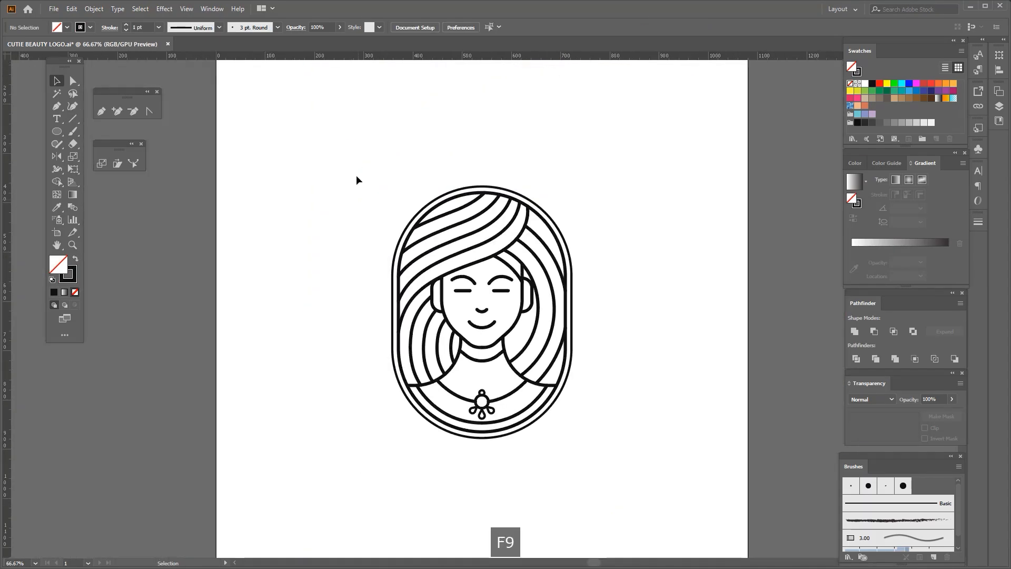
Step: Convert every stroke of the complete portrait and double frame to outlines
left_click_drag(356, 174, 589, 448)
left_click(94, 9)
mouse_move(109, 261)
left_click(263, 286)
left_click(300, 216)
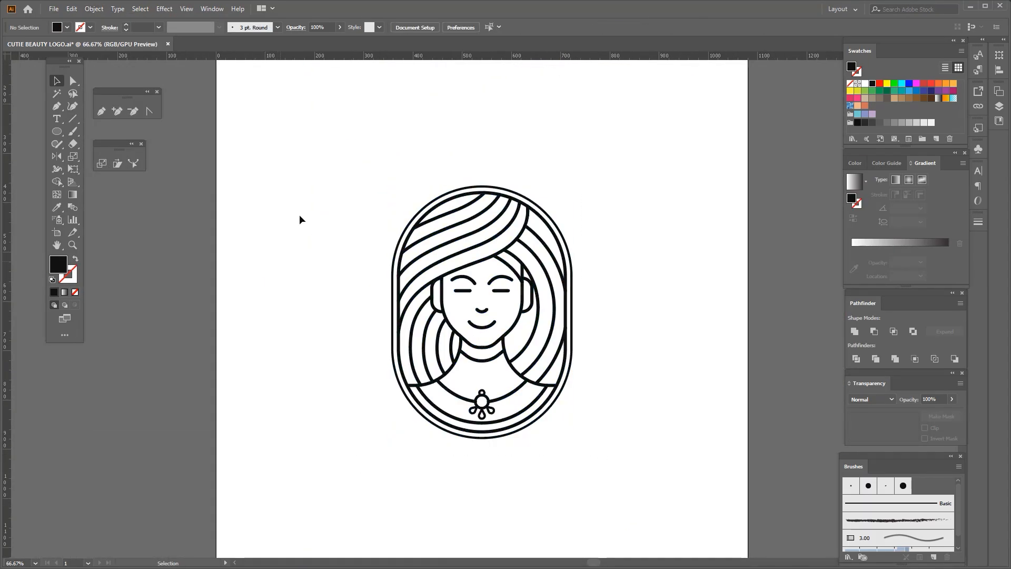
Step: Remove the leftover necklace ends poking into the pendant's ring with Shape Builder
left_click_drag(328, 173, 638, 474)
scroll(486, 404, "up", 5)
left_click(58, 184)
scroll(437, 398, "up", 6)
left_click(399, 297, "alt")
scroll(403, 298, "down", 6)
scroll(473, 285, "up", 5)
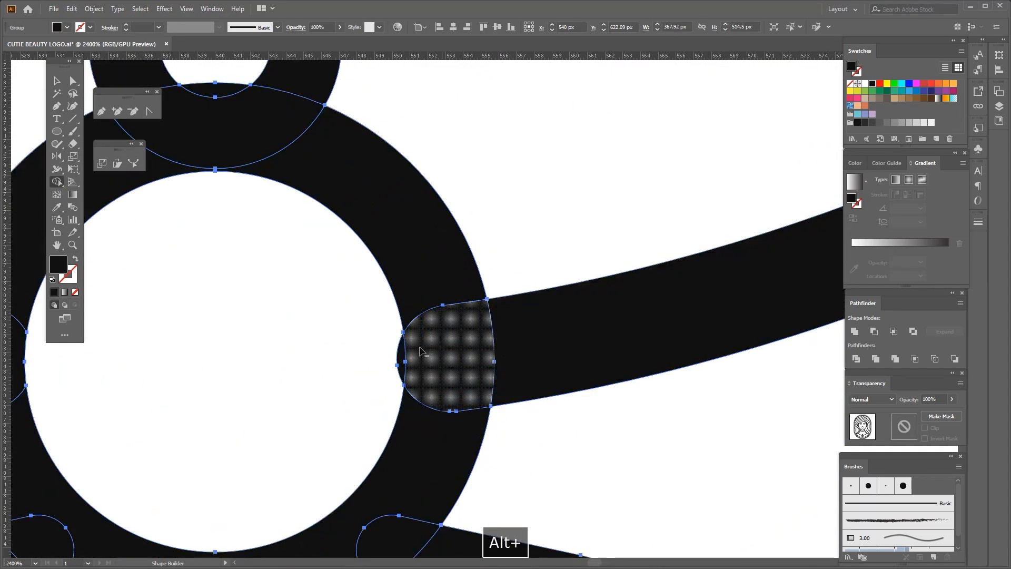
left_click(404, 356, "alt")
scroll(456, 344, "down", 7)
scroll(444, 316, "up", 6)
left_click(391, 390, "alt")
scroll(440, 352, "down", 3)
key("ctrl+z")
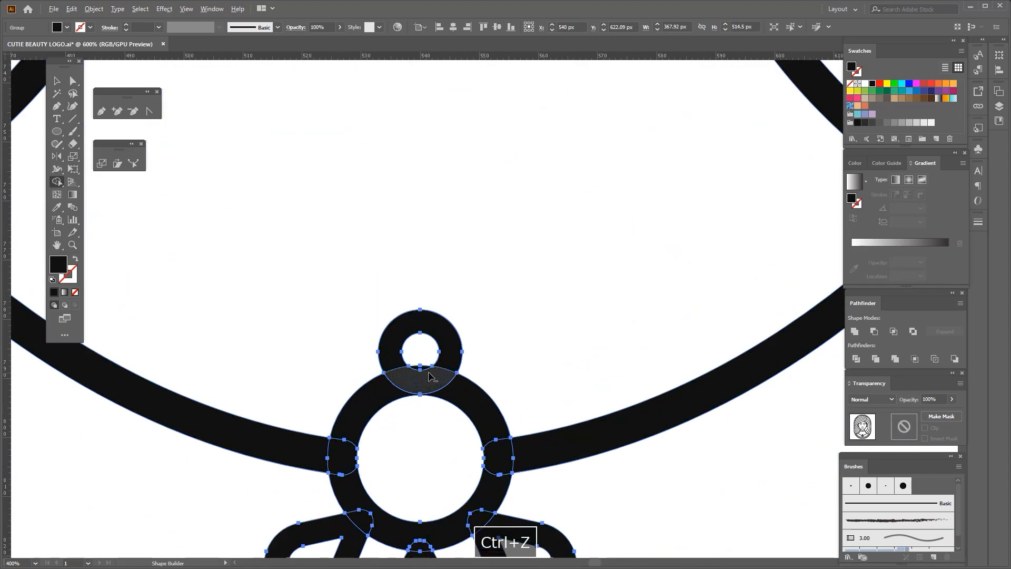
scroll(447, 348, "down", 4)
Step: Select the entire outlined portrait and frame and group them
left_click(57, 81)
left_click(130, 309)
scroll(131, 309, "down", 2)
left_click_drag(130, 309, 281, 396)
scroll(273, 312, "down", 1)
left_click_drag(259, 182, 507, 451)
key("ctrl+g")
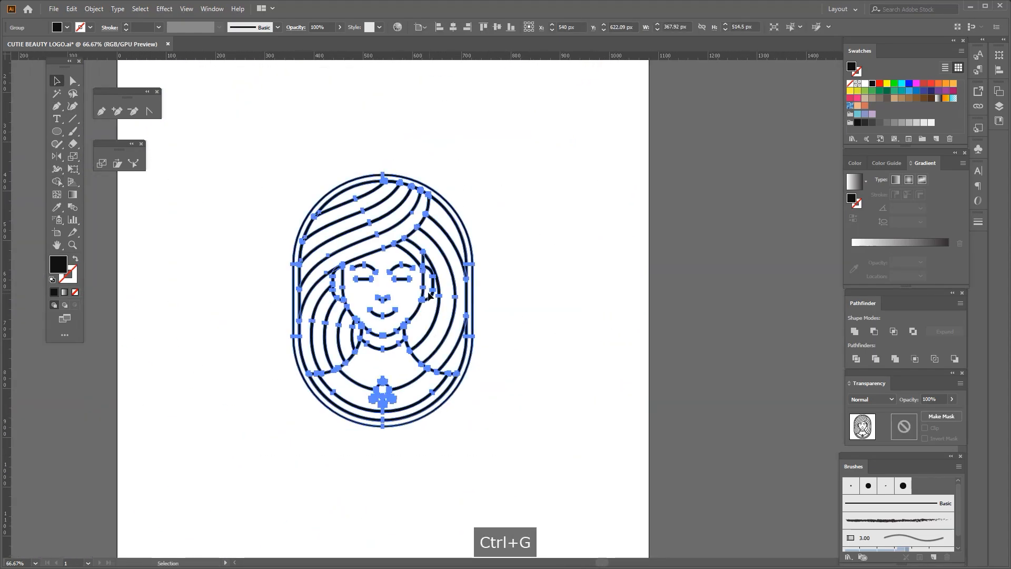
Step: Regroup the outlined logo and move it straight up about 118 px, closer to the CUTIE BEAUTY text
scroll(427, 288, "up", 6)
scroll(430, 299, "down", 4)
left_click_drag(383, 100, 428, 199)
scroll(428, 199, "up", 5)
scroll(431, 203, "down", 4)
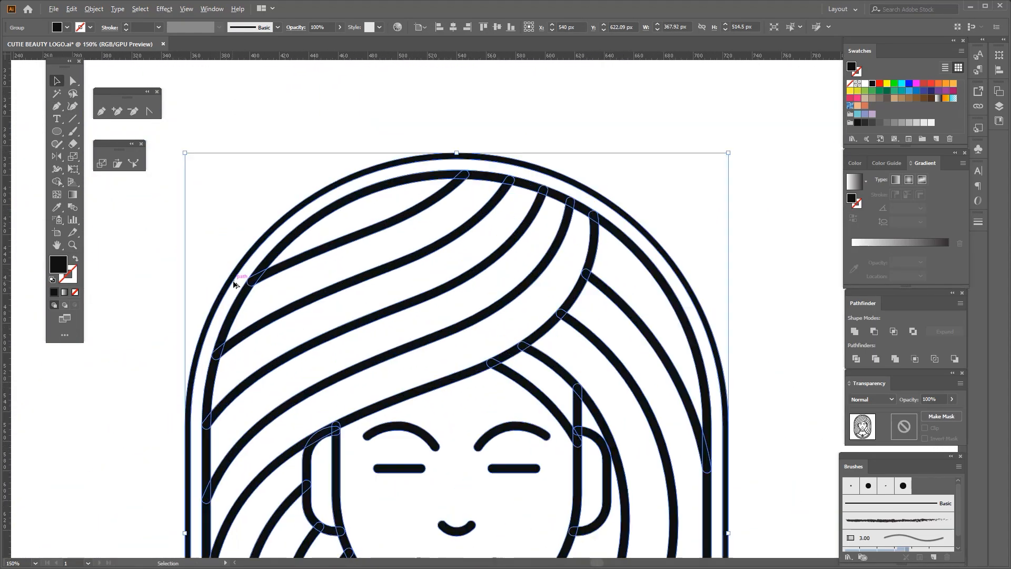
scroll(443, 208, "down", 3)
key("ctrl+g")
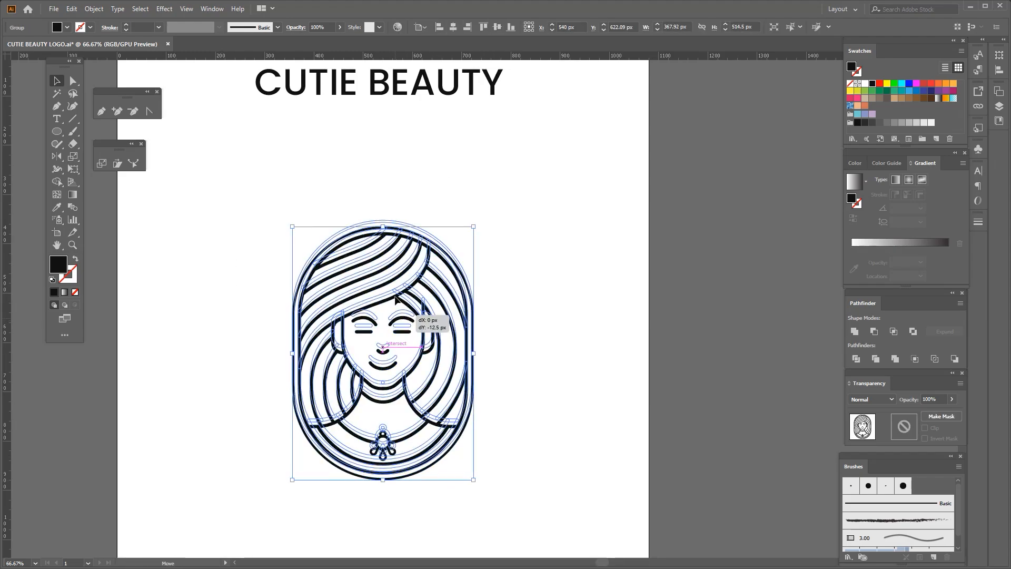
Step: Paste a copy of the logo behind it, unite it into one solid silhouette and give it a yellow stroke without fill
key("ctrl+b")
left_click(853, 333)
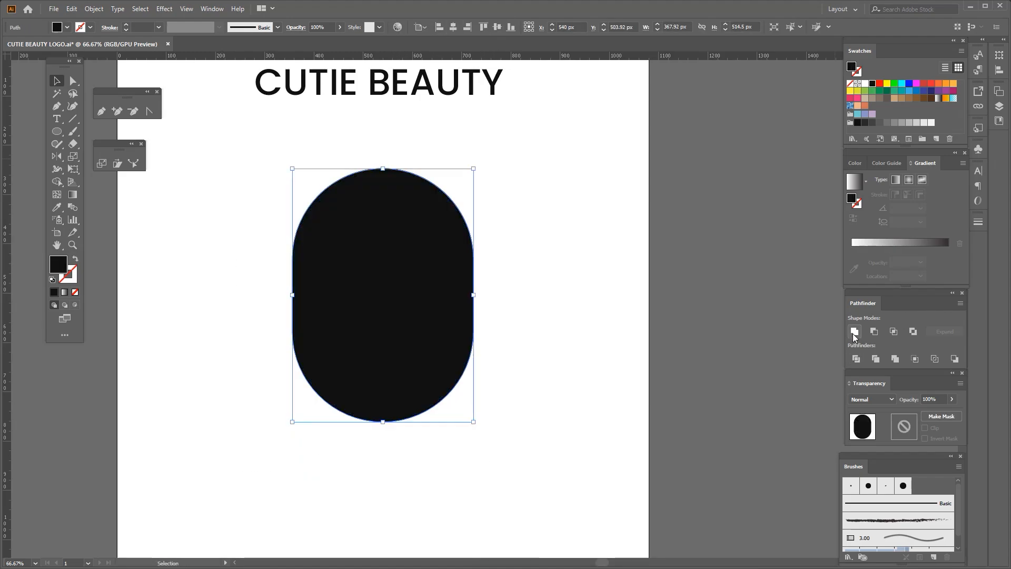
left_click(67, 29)
left_click(44, 46)
left_click(146, 26)
left_click(75, 258)
Step: Thicken the silhouette's yellow stroke, outline the stroke and unite it into one solid backing shape
left_click(142, 26)
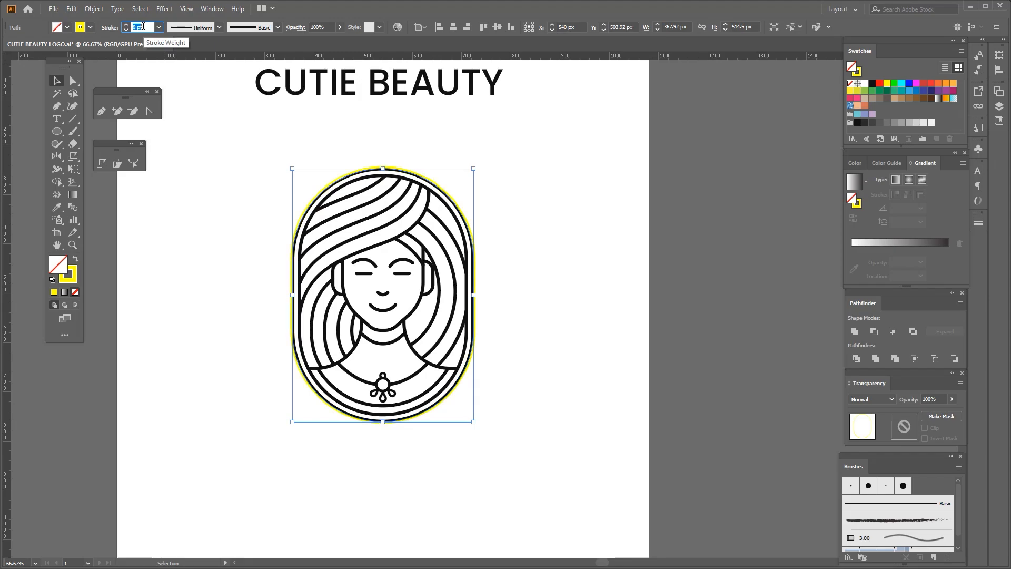
left_click(93, 9)
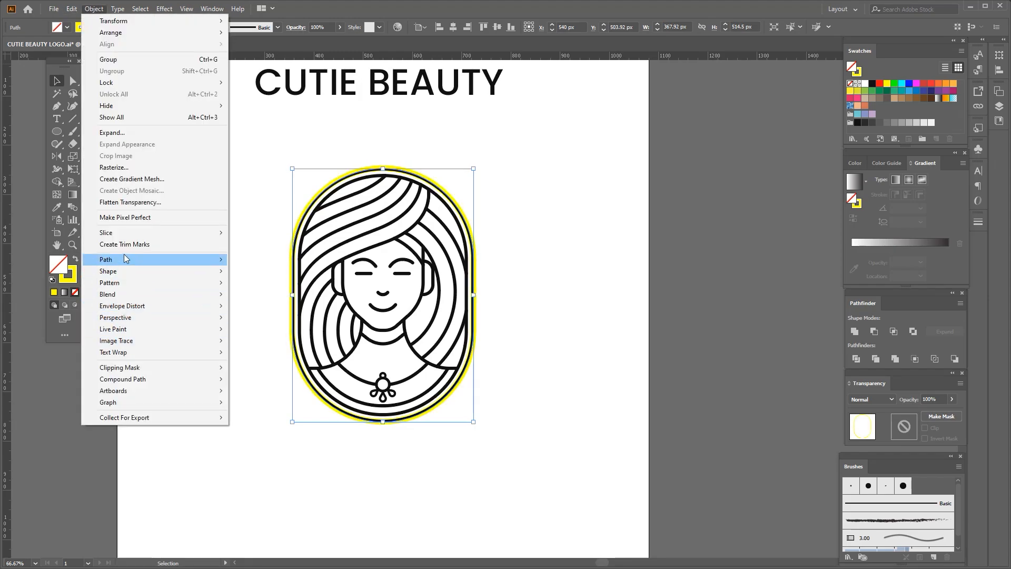
mouse_move(129, 259)
left_click(258, 279)
left_click(855, 331)
left_click(168, 487)
scroll(168, 487, "up", 1)
left_click_drag(425, 354, 405, 372)
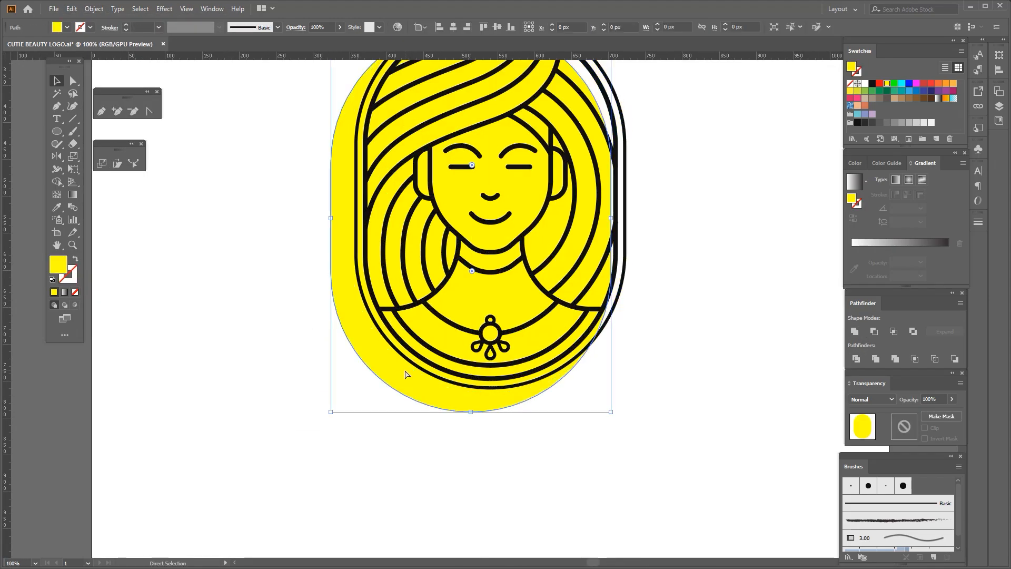
key("ctrl+z")
Step: Swap the backing shape's yellow fill to a stroke, outline that stroke and unite it into a slightly larger solid shape
left_click(75, 258)
scroll(144, 28, "up", 4)
left_click(94, 9)
mouse_move(129, 259)
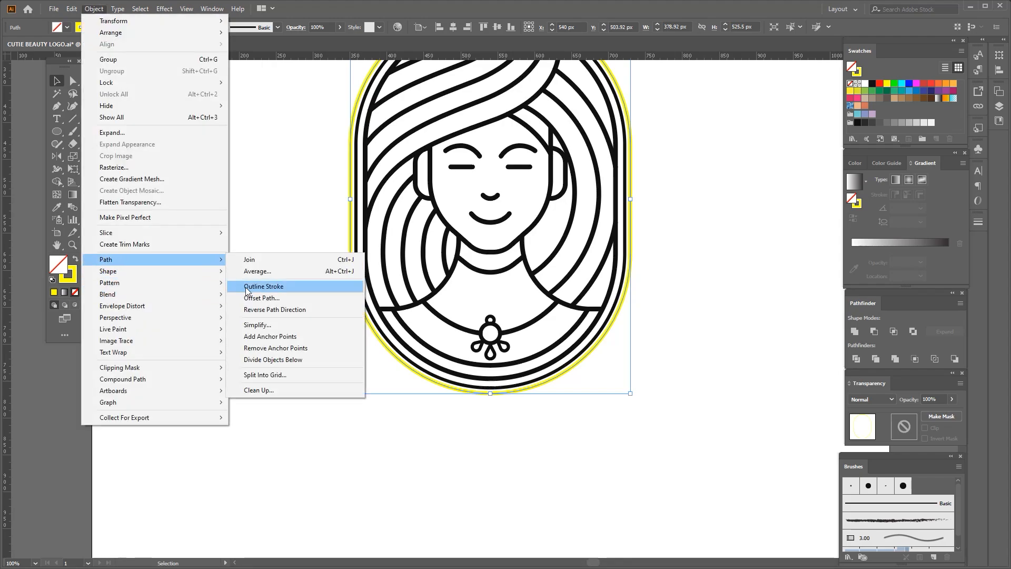
left_click(252, 287)
left_click(855, 332)
Step: Fill the yellow backing shape behind the portrait with white
left_click(413, 414)
scroll(413, 414, "down", 2)
scroll(385, 266, "up", 2)
left_click(384, 273)
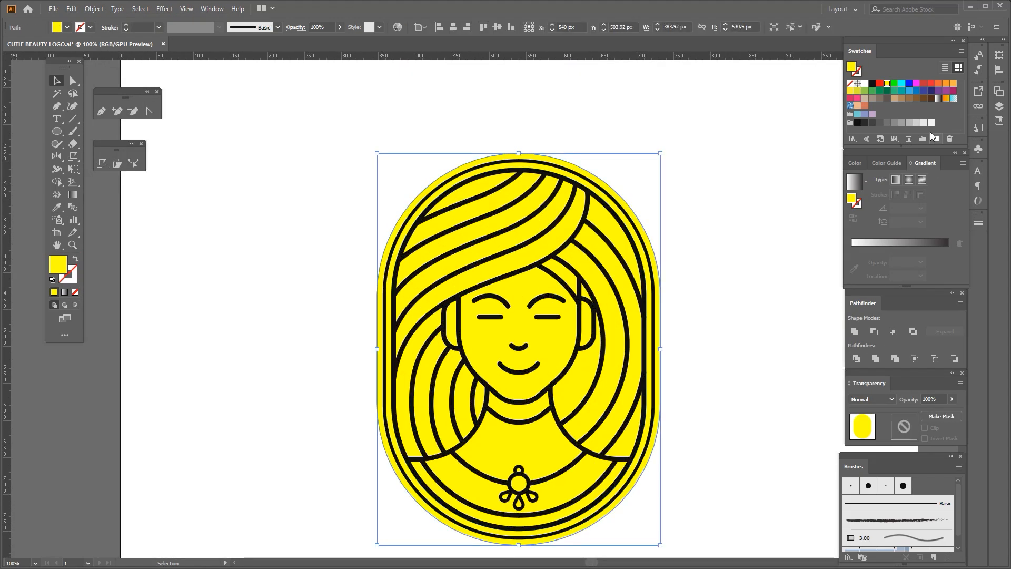
left_click(931, 122)
left_click(303, 246)
Step: Group the portrait artwork together with its white backing shape
scroll(458, 426, "up", 1)
left_click(464, 421)
scroll(376, 245, "down", 3)
left_click_drag(332, 131, 618, 407)
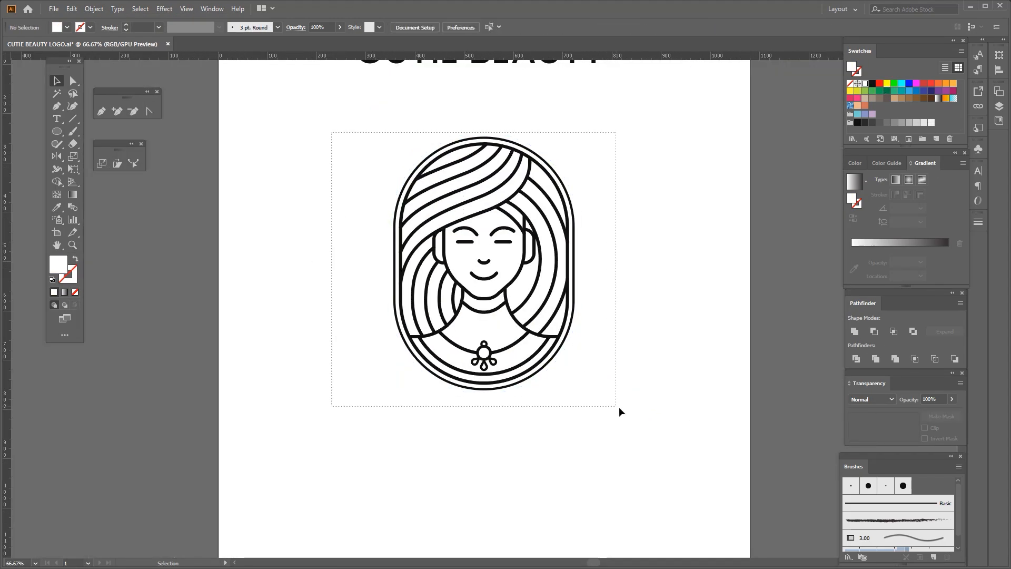
key("ctrl+g")
left_click_drag(360, 212, 557, 390)
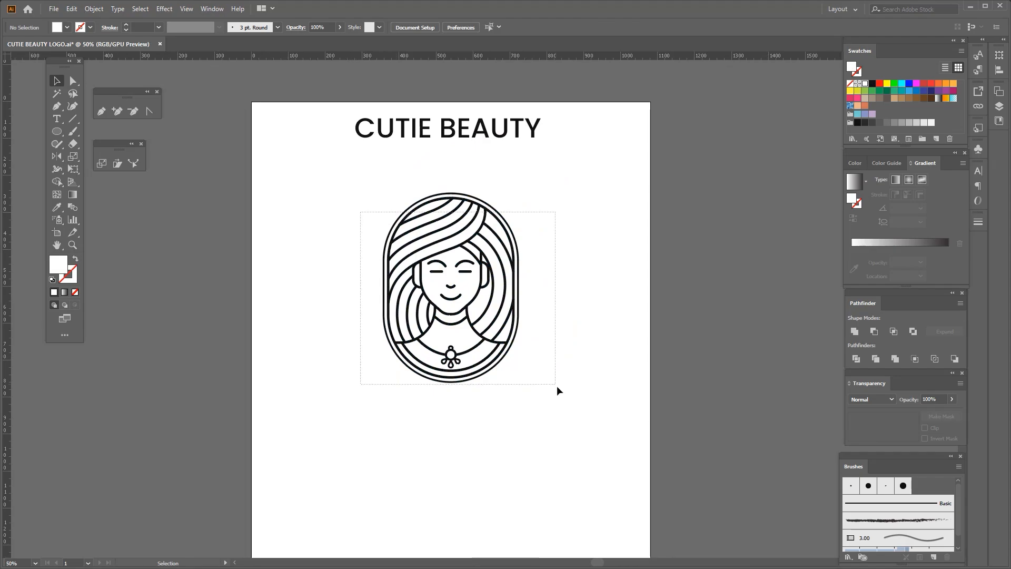
left_click(524, 327)
Step: Place a copy of the CUTIE BEAUTY text below the portrait and widen its letter spacing strongly
left_click_drag(461, 139, 450, 401)
scroll(458, 409, "up", 2)
key("alt+Right")
key("alt+Right")
key("alt+Right")
key("alt+Right")
key("alt+Right")
key("alt+Right")
key("alt+Right")
key("alt+Right")
key("alt+Right")
key("alt+Right")
key("alt+Right")
key("alt+Right")
key("alt+Right")
key("alt+Right")
key("alt+Right")
key("alt+Right")
key("alt+Right")
key("alt+Right")
key("alt+Right")
key("alt+Right")
scroll(461, 400, "down", 2)
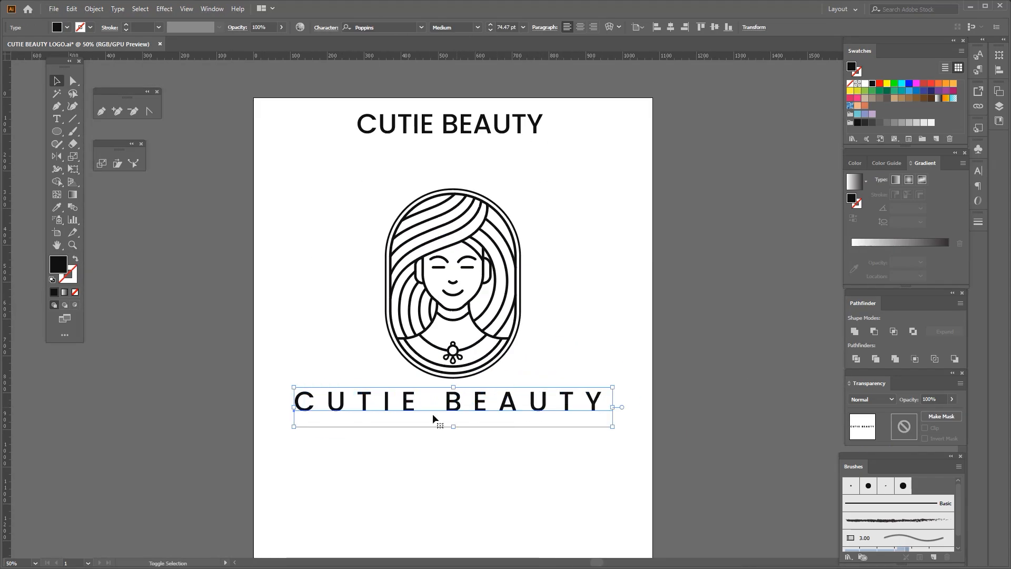
Step: Scale the spaced CUTIE BEAUTY text down to about 56 pt and set its font style to SemiBold
scroll(371, 419, "up", 1)
left_click_drag(268, 429, 322, 411)
left_click(477, 27)
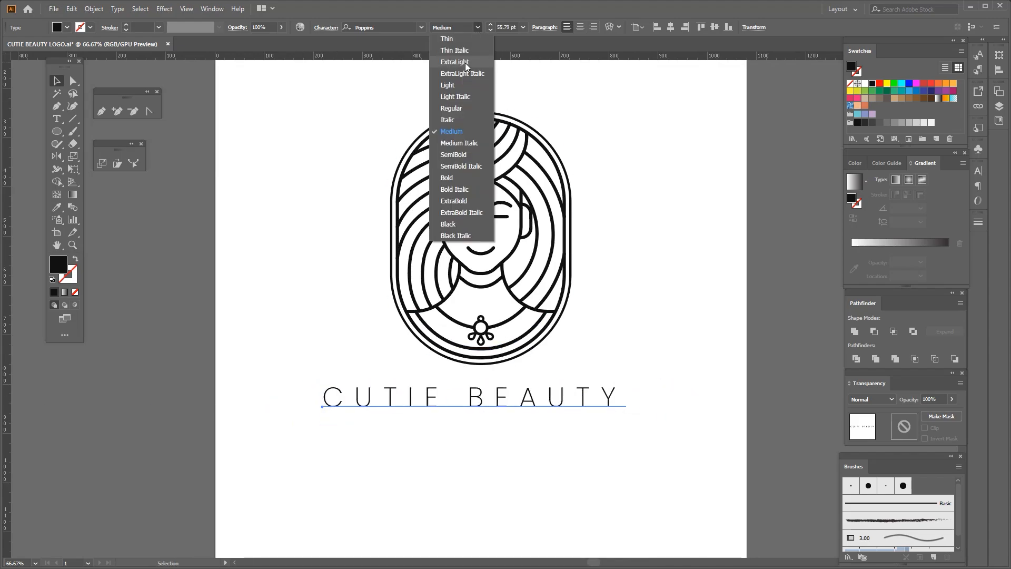
left_click(455, 153)
Step: Convert the spaced CUTIE BEAUTY text to outlines and centre it horizontally with the portrait
scroll(476, 413, "up", 1)
right_click(490, 387)
left_click(519, 237)
left_click_drag(558, 445, 508, 295)
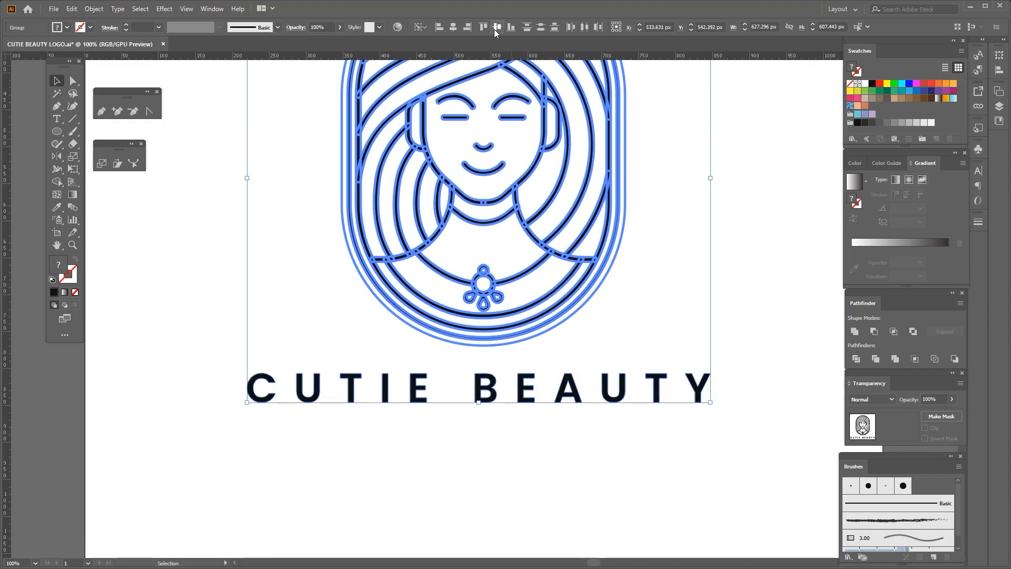
left_click(327, 419)
scroll(328, 419, "up", 1)
Step: Scale the outlined lettering beneath the portrait down to about 551 px wide
left_click(228, 397)
left_click_drag(228, 398, 269, 407)
scroll(365, 398, "down", 3)
left_click(400, 424)
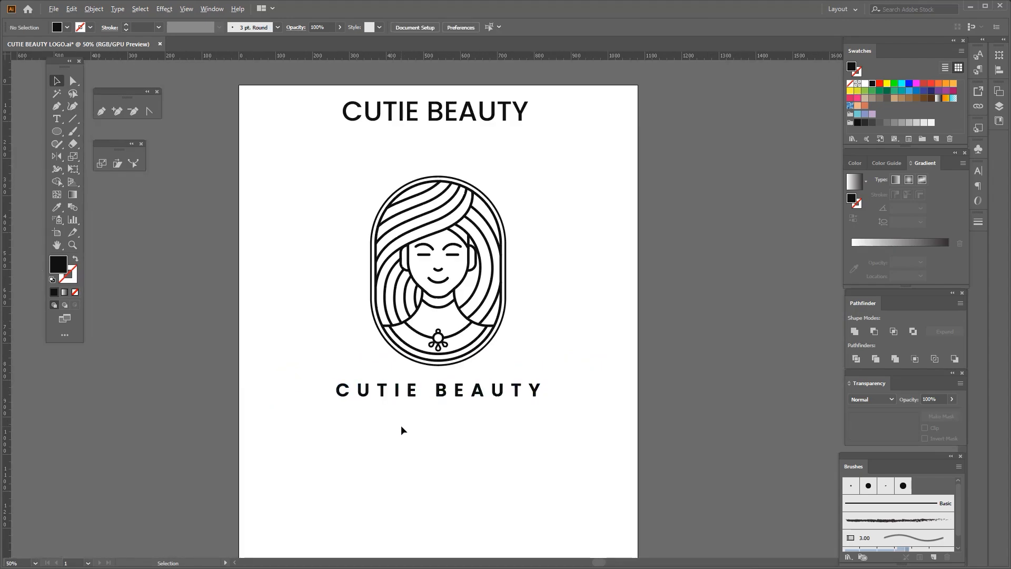
Step: Move the outlined lettering up closer to the frame and group it with the portrait
scroll(439, 393, "up", 5)
left_click_drag(457, 383, 458, 354)
scroll(460, 363, "down", 5)
left_click(454, 395)
left_click_drag(368, 407, 592, 236)
key("ctrl+g")
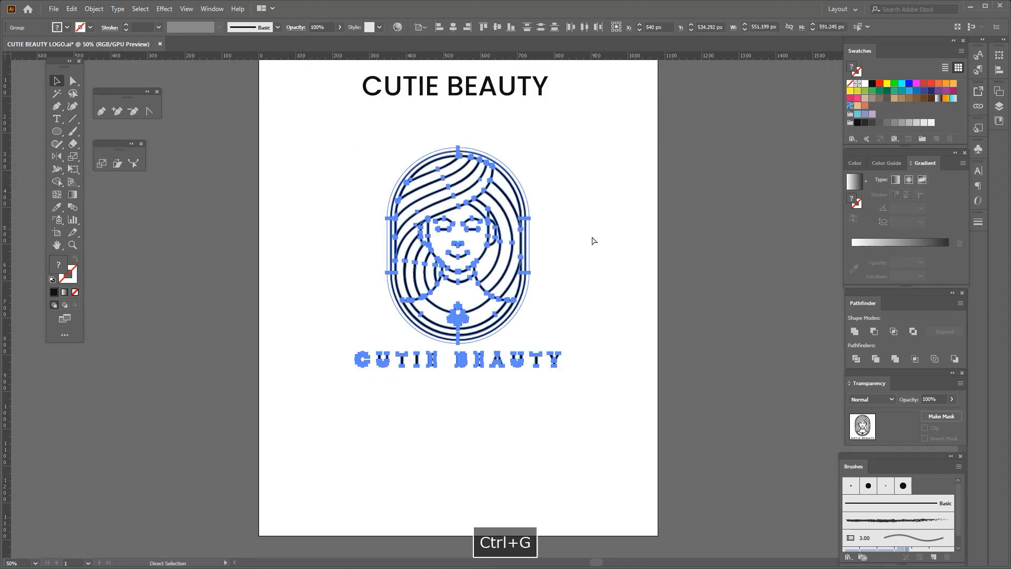
Step: Isolate the lettering inside the logo group and move the word CUTIE closer to BEAUTY
scroll(419, 363, "up", 3)
double_click(414, 355)
double_click(258, 343)
left_click_drag(225, 323, 457, 384)
scroll(457, 384, "up", 2)
scroll(459, 381, "up", 1)
left_click_drag(435, 352, 469, 353)
scroll(459, 358, "down", 3)
double_click(432, 399)
Step: Ungroup the logo and centre the lettering and portrait horizontally on each other
left_click(545, 264)
left_click(453, 27)
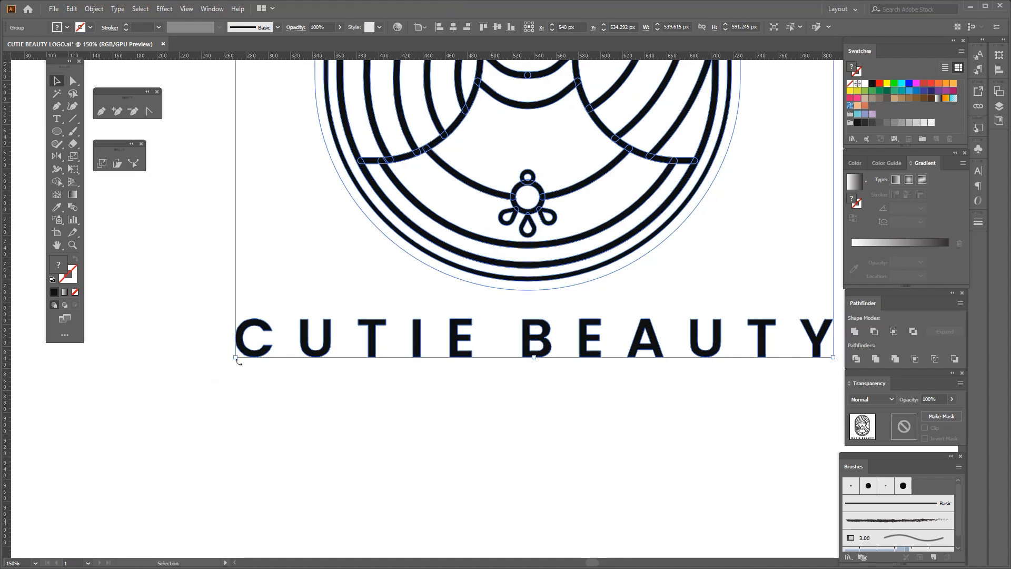
right_click(269, 357)
left_click(300, 444)
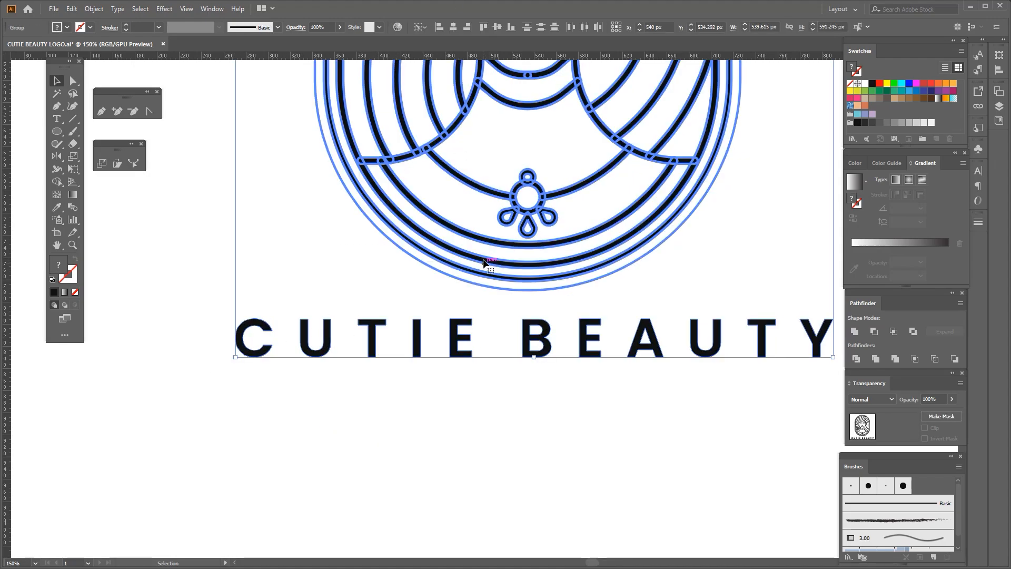
left_click(453, 27)
Step: Scale the lettering down to about 491 px wide and nudge it up about 1 px toward the frame
scroll(376, 333, "down", 2)
left_click(368, 379)
left_click(343, 335)
scroll(342, 345, "up", 2)
left_click_drag(271, 343, 298, 347)
scroll(324, 339, "down", 2)
scroll(430, 341, "up", 5)
left_click_drag(491, 285, 490, 274)
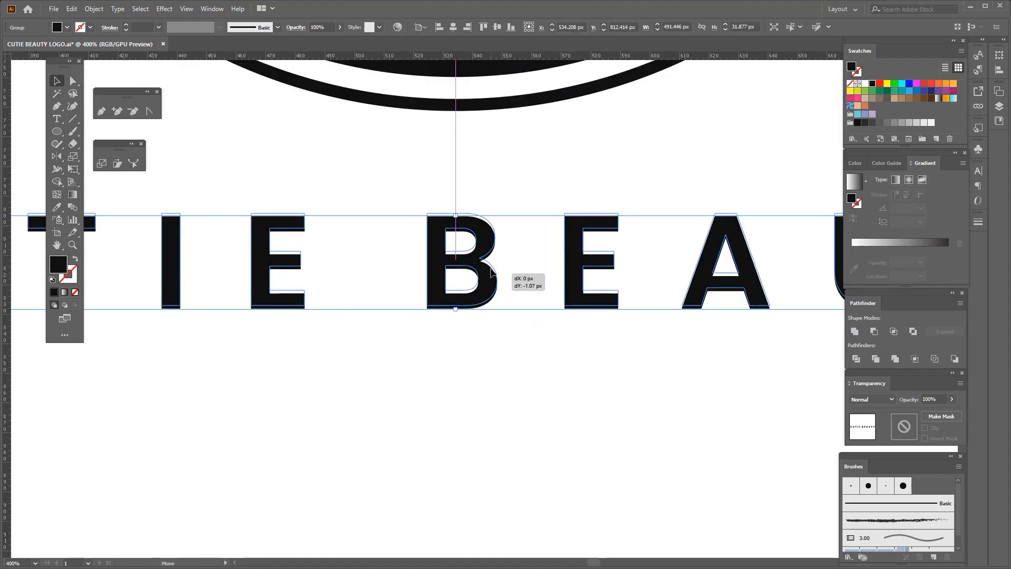
Step: Group the portrait with its lettering and scale the whole logo down on the upper part of the artboard
scroll(456, 315, "down", 6)
left_click(359, 338)
left_click_drag(353, 286, 558, 113)
key("ctrl+g")
left_click_drag(588, 150, 421, 337)
mouse_move(456, 315)
left_mouse_down()
mouse_move(457, 265)
mouse_move(440, 308)
left_mouse_up()
left_click(457, 301)
Step: Draw a black rectangle of 1080 by about 552 px covering the lower part of the artboard
left_click_drag(57, 133, 98, 131)
left_click_drag(241, 289, 640, 493)
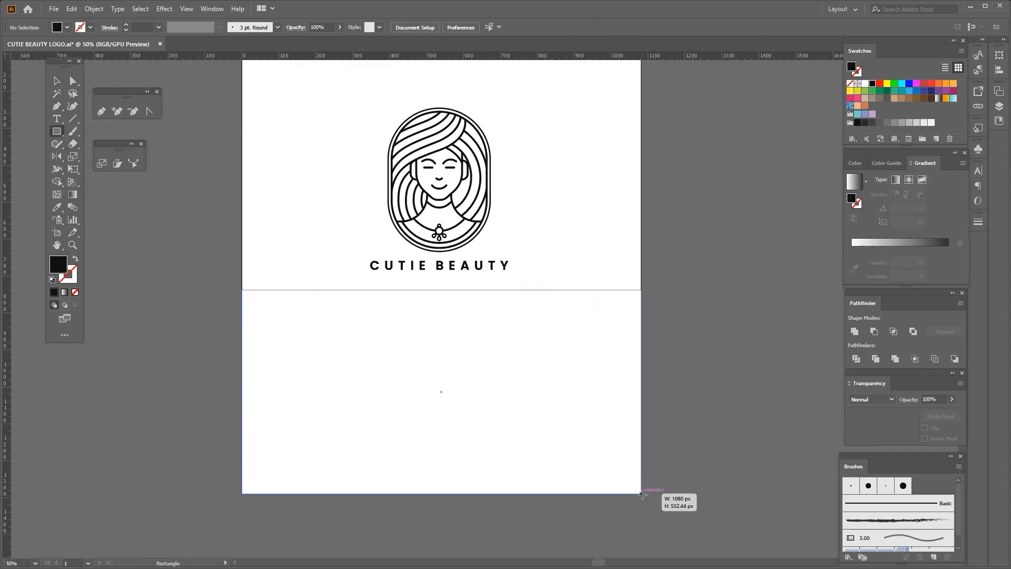
key("ctrl+plus")
left_click(291, 164)
scroll(293, 169, "down", 1)
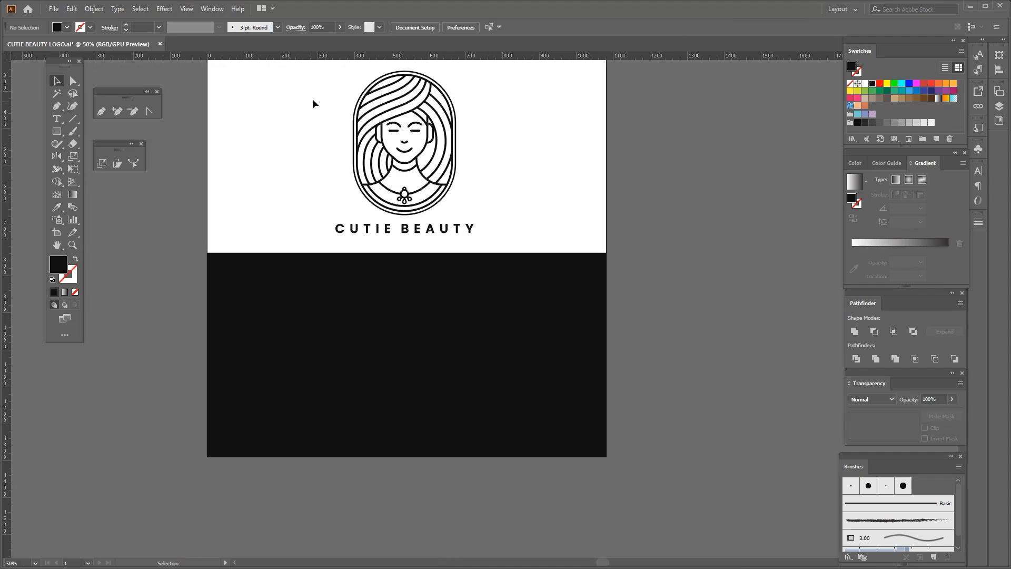
Step: Place a copy of the logo, scaled to about 313 px wide, in front of the black rectangle
left_click_drag(313, 101, 429, 358)
scroll(410, 335, "up", 1)
left_click_drag(403, 254, 409, 274)
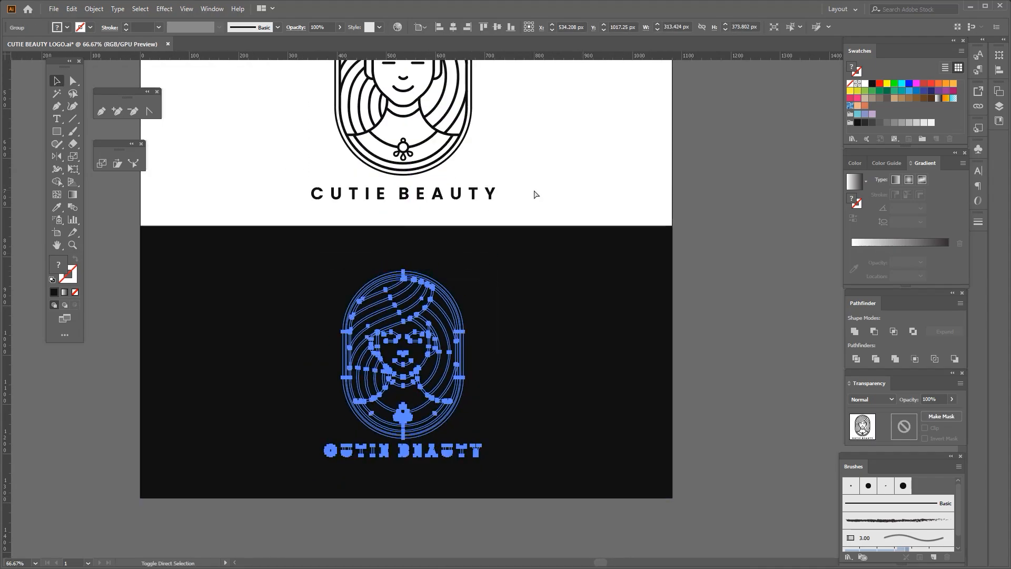
key("ctrl+shift+]")
left_click(531, 197)
Step: Isolate the lettering of the logo copy and colour it white by sampling the portrait's backing shape
scroll(415, 462, "up", 1)
left_click_drag(414, 462, 458, 345)
double_click(445, 325)
left_click(445, 325)
key("o")
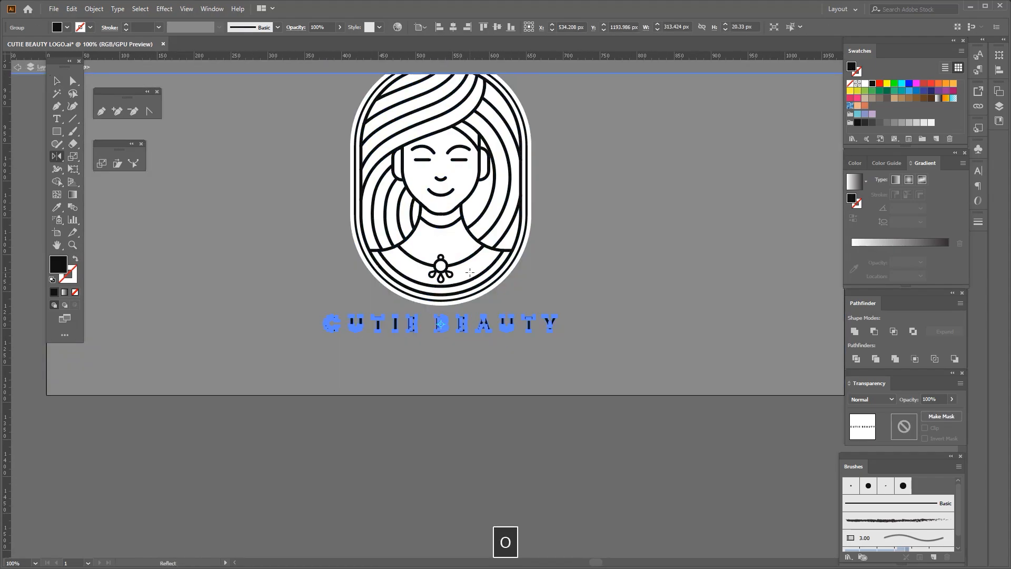
key("i")
left_click(448, 246)
key("v")
double_click(346, 419)
Step: Centre the logo copy horizontally on the black rectangle
scroll(346, 419, "down", 1)
left_click_drag(302, 427, 596, 175)
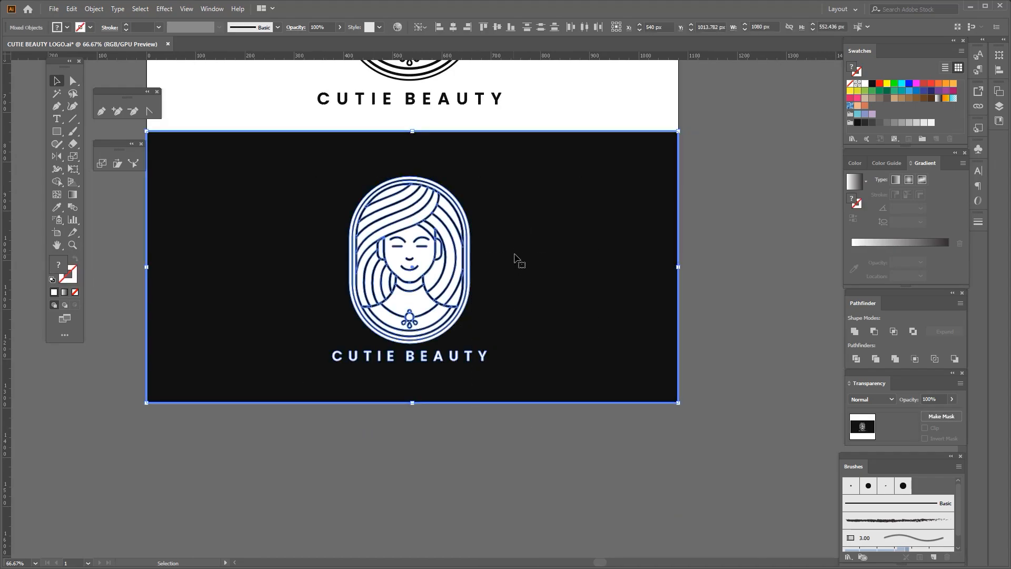
left_click(517, 126)
Step: Move the black logo in the white half slightly up, closer to the CUTIE BEAUTY heading
key("ctrl+0")
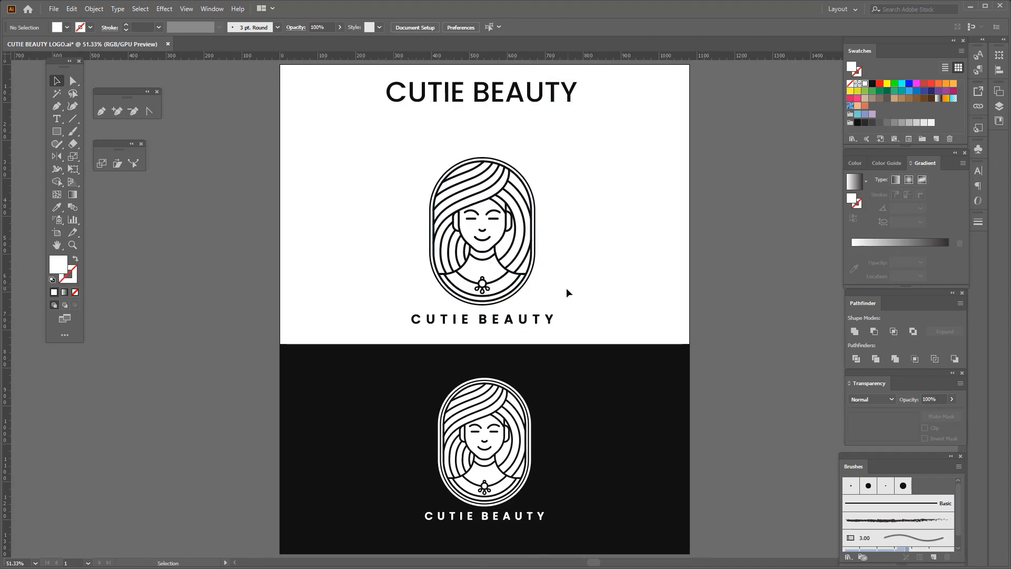
left_click_drag(563, 191, 484, 284)
left_click_drag(600, 309, 587, 366)
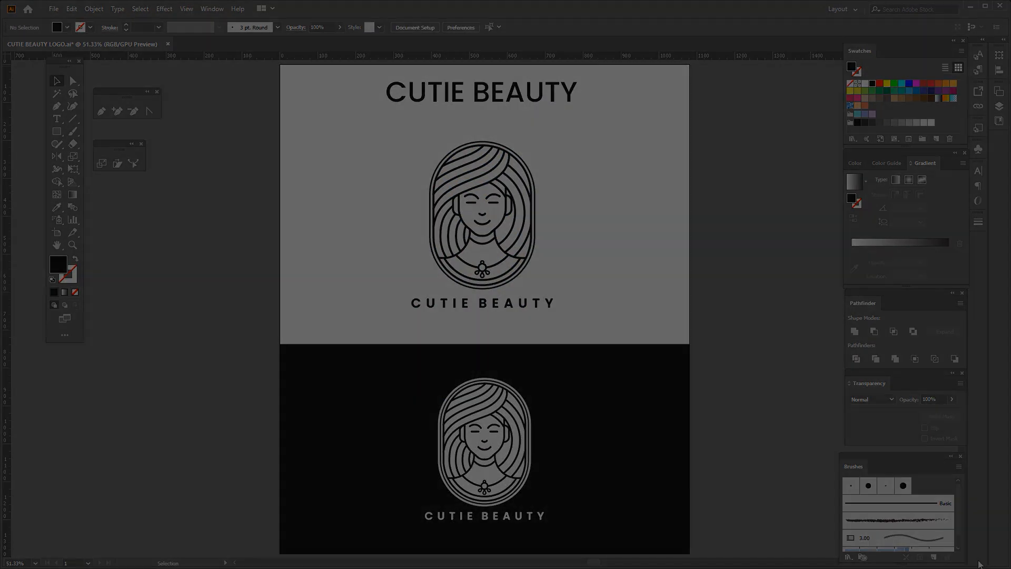